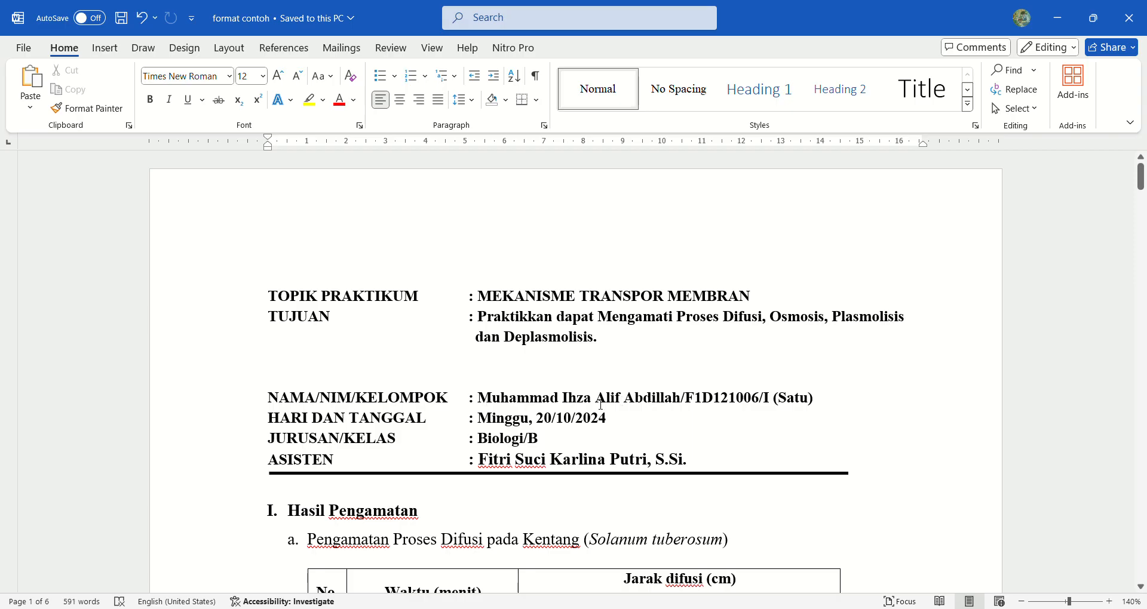
- Review the report header's topic, objective, name, date, class and assistant lines
drag(487, 398, 763, 400)
click(692, 399)
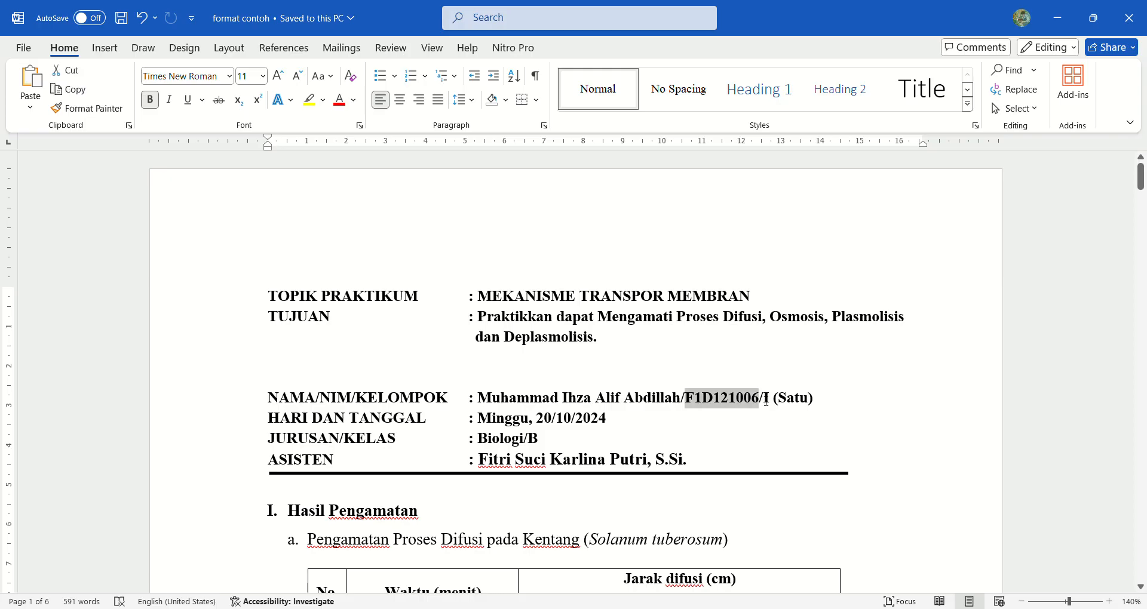
click(776, 401)
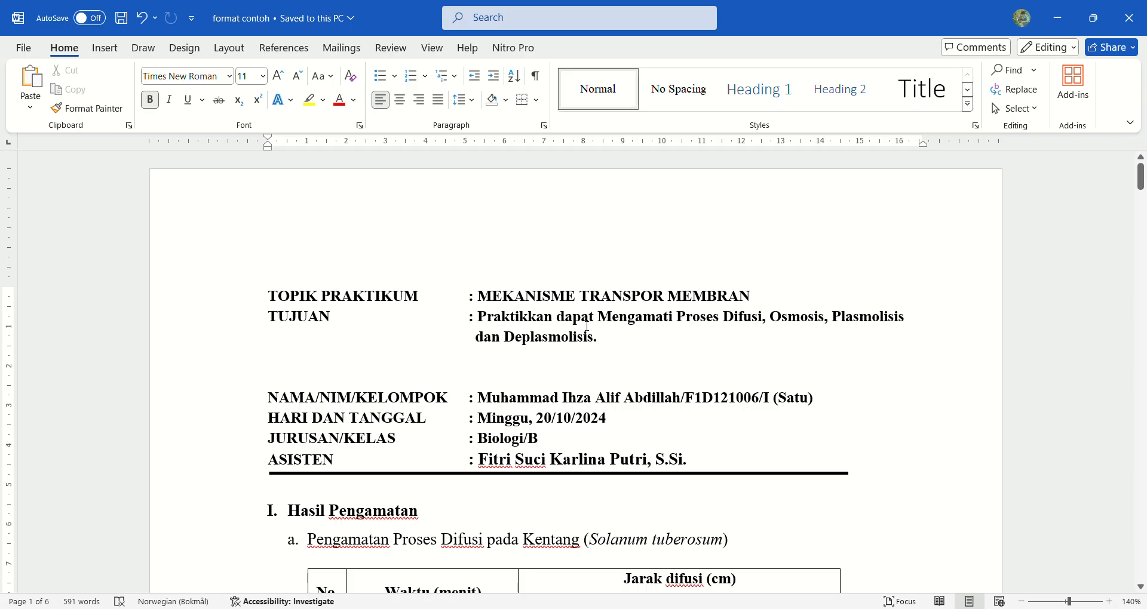
drag(563, 324, 599, 324)
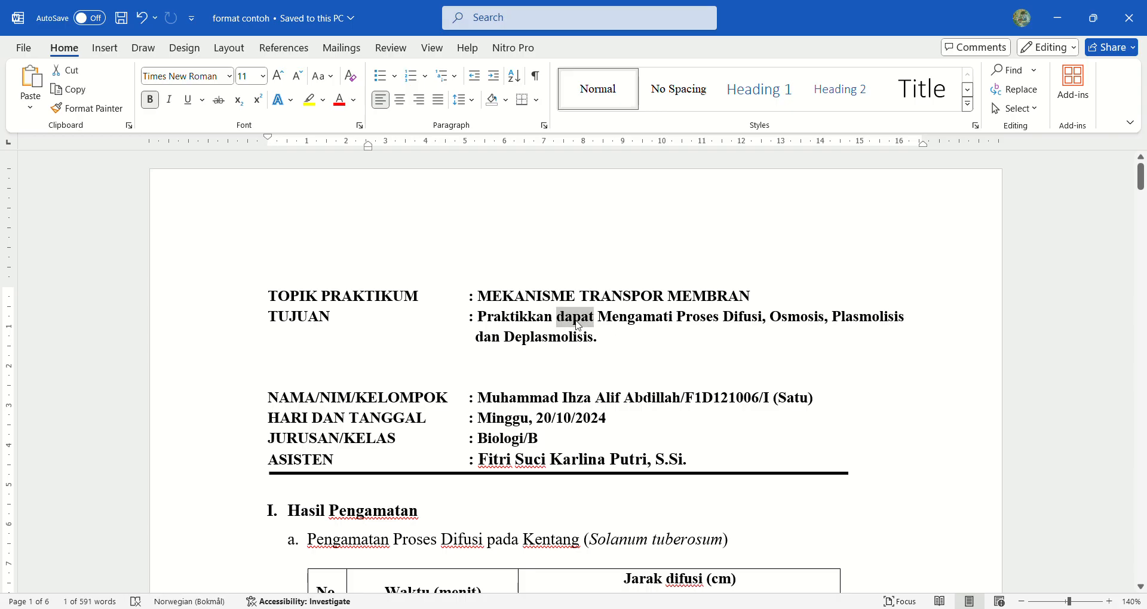
click(528, 336)
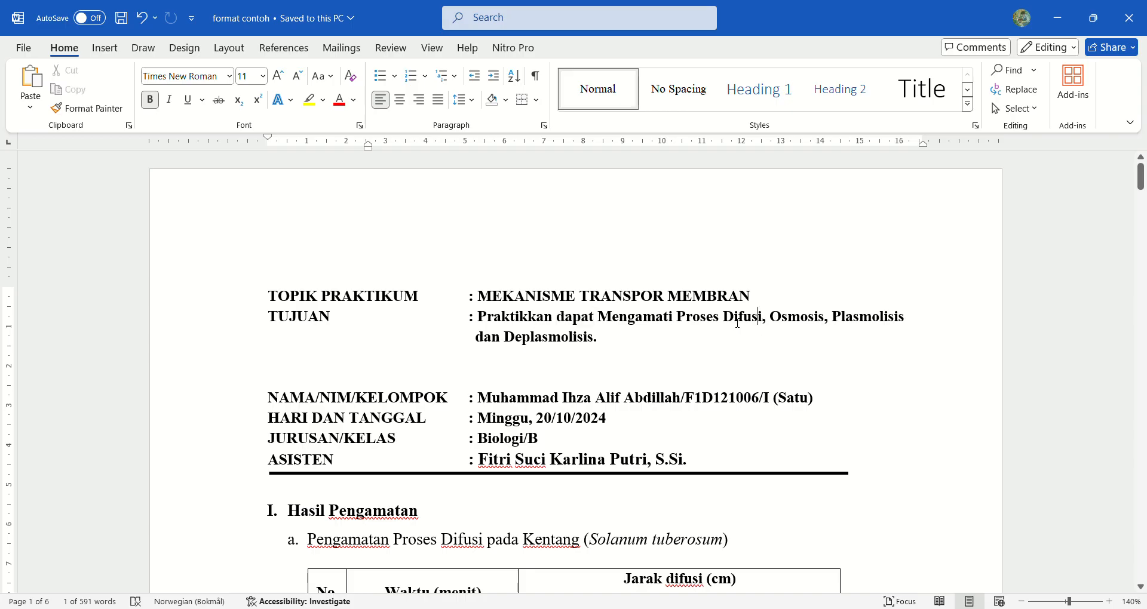
click(489, 339)
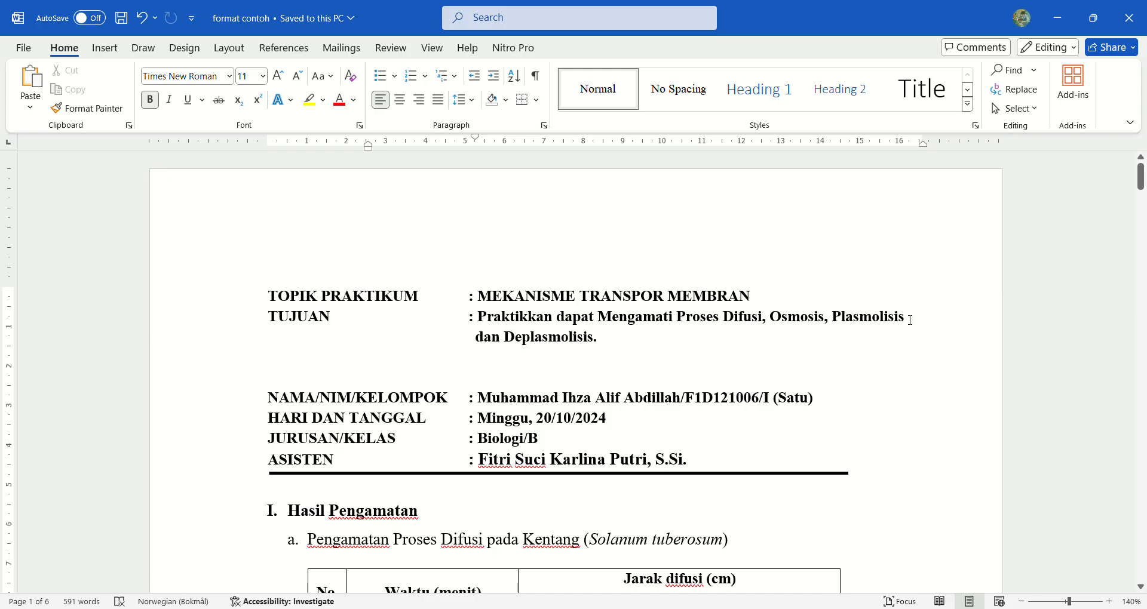
scroll(475, 460, down, 1)
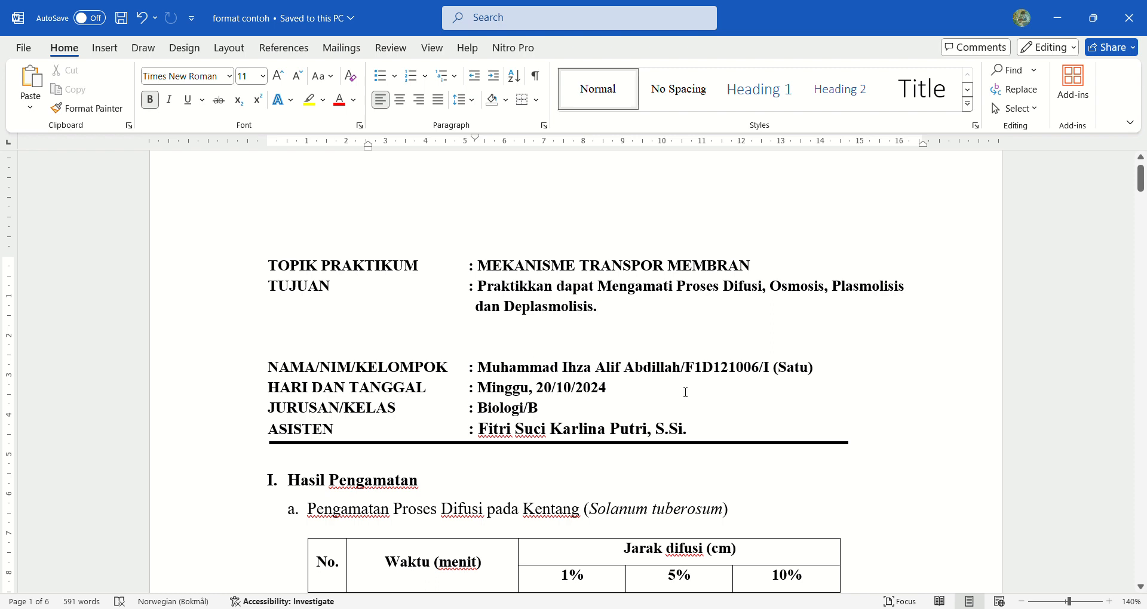
scroll(657, 395, down, 1)
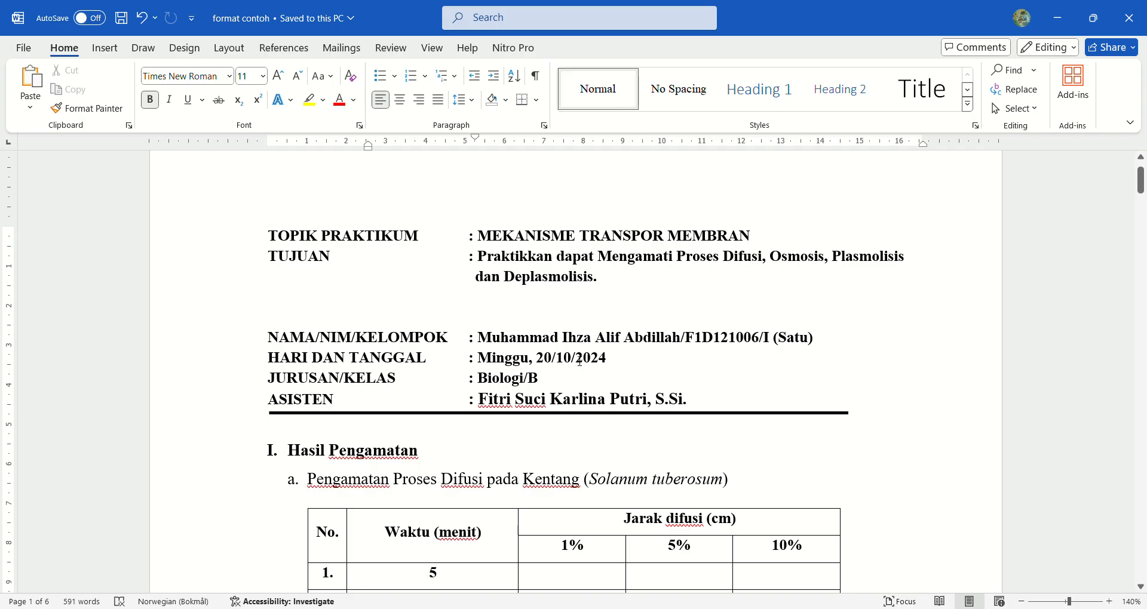
scroll(543, 384, down, 2)
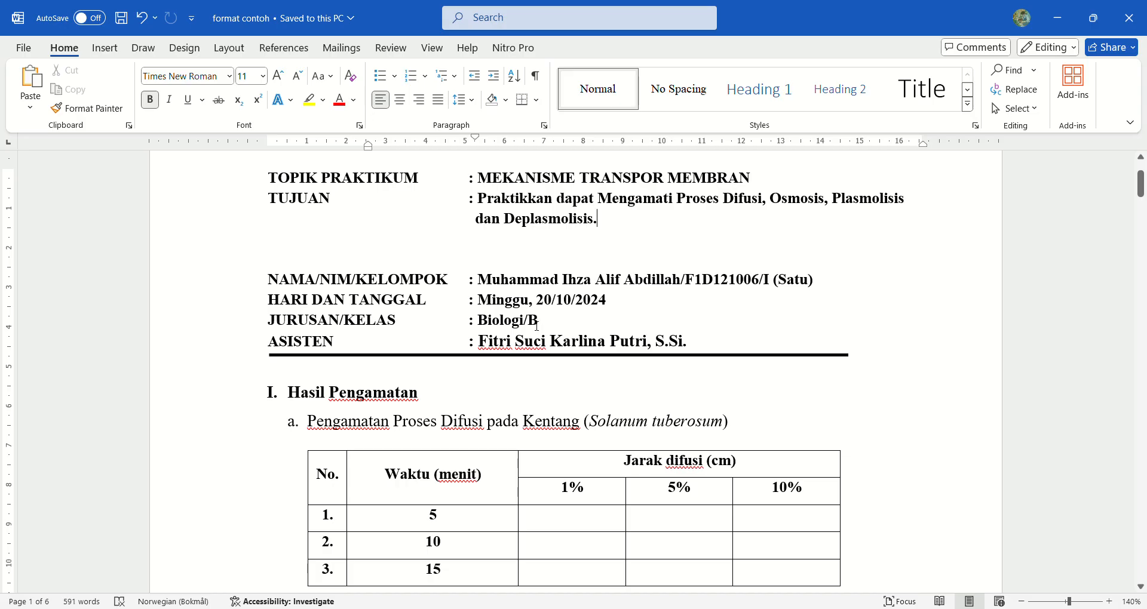
scroll(535, 317, down, 2)
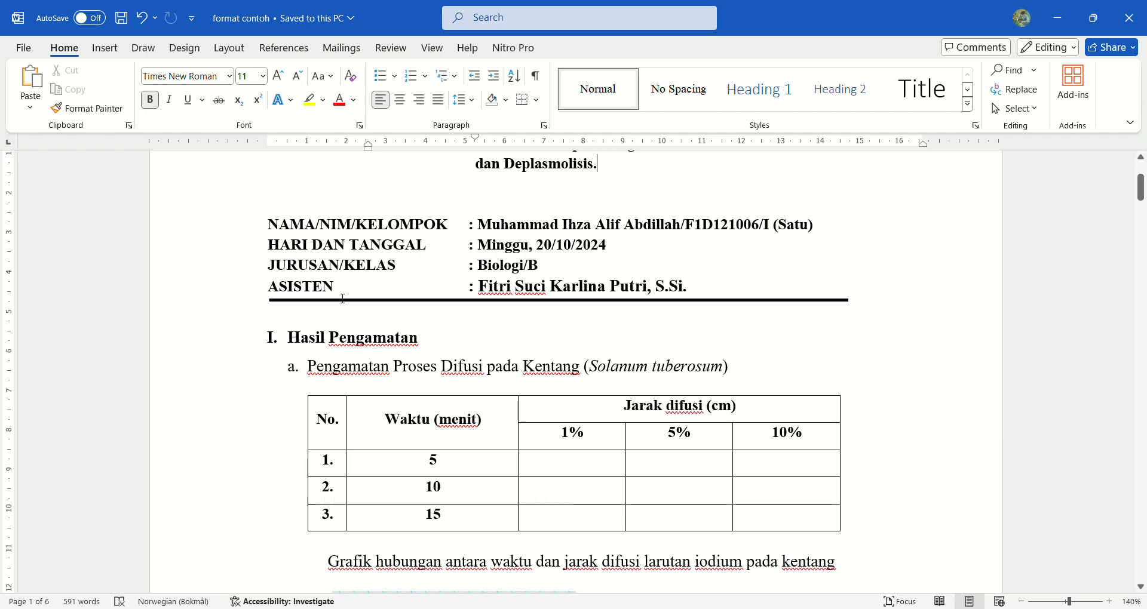
scroll(549, 286, up, 2)
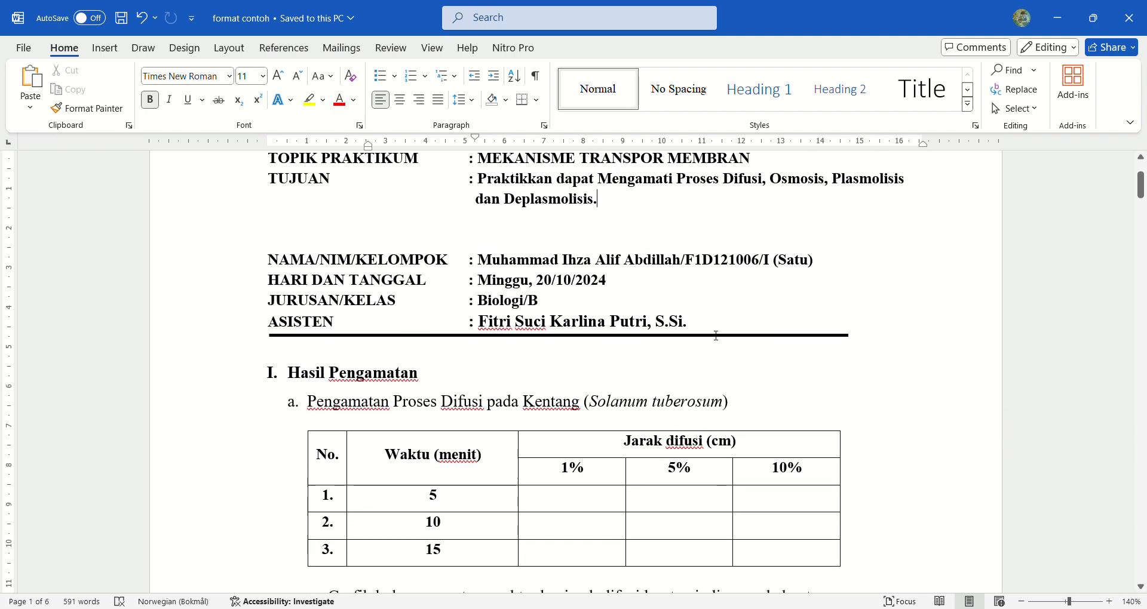
- Delete the assistant's name after the colon on the ASISTEN line
click(709, 323)
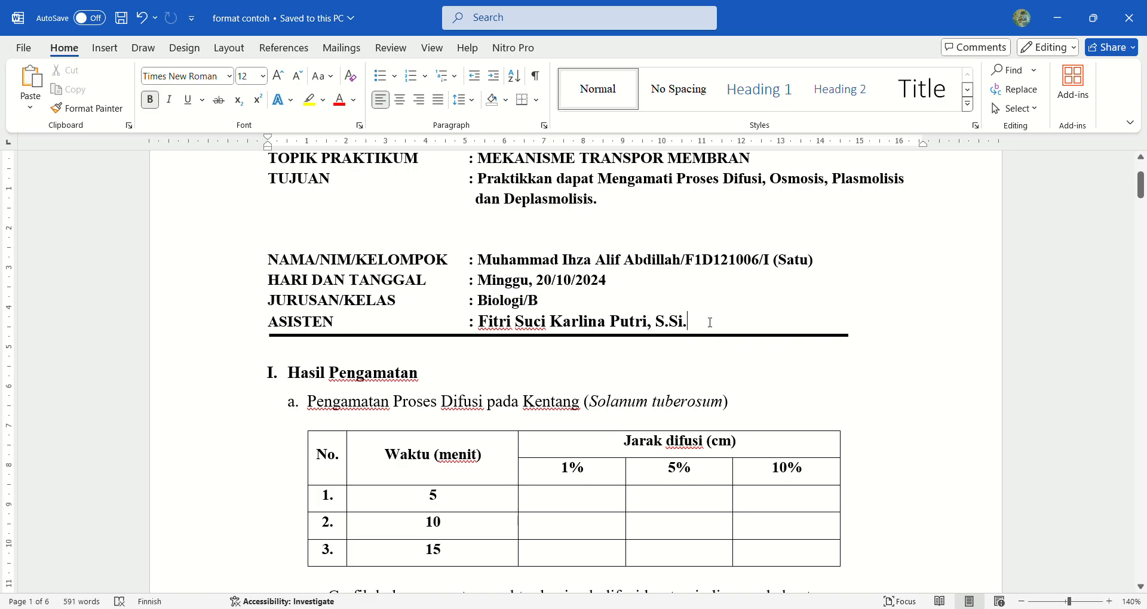
key(BackSpace)
key(BackSpace)
key(BackSpace)
key(BackSpace)
key(BackSpace)
key(BackSpace)
key(BackSpace)
key(BackSpace)
key(BackSpace)
key(BackSpace)
key(BackSpace)
key(BackSpace)
key(BackSpace)
key(BackSpace)
key(BackSpace)
key(BackSpace)
key(BackSpace)
key(BackSpace)
key(BackSpace)
key(BackSpace)
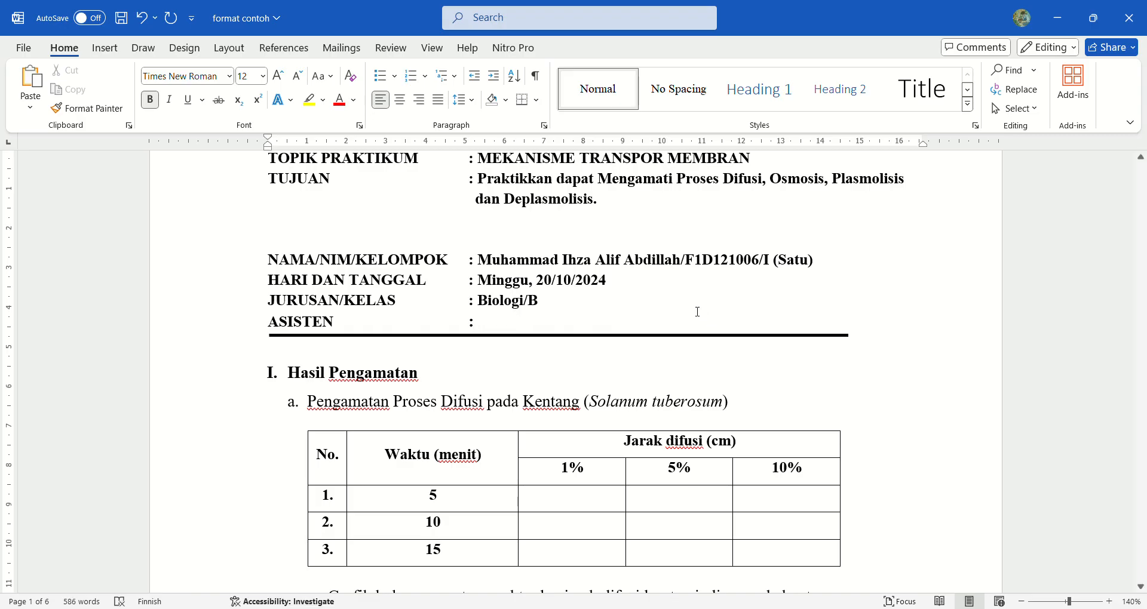
- Copy only the full name from the NAMA/NIM/KELOMPOK line into the ASISTEN line, leaving a single space after the colon
drag(491, 269, 669, 265)
key(ctrl+c)
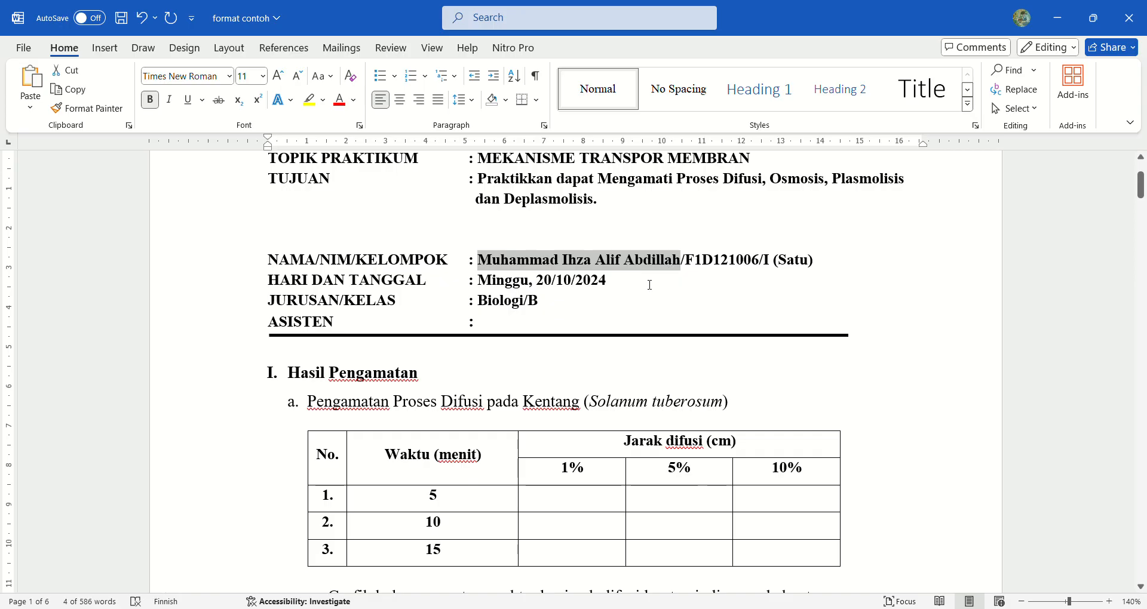
click(621, 323)
key(ctrl+v)
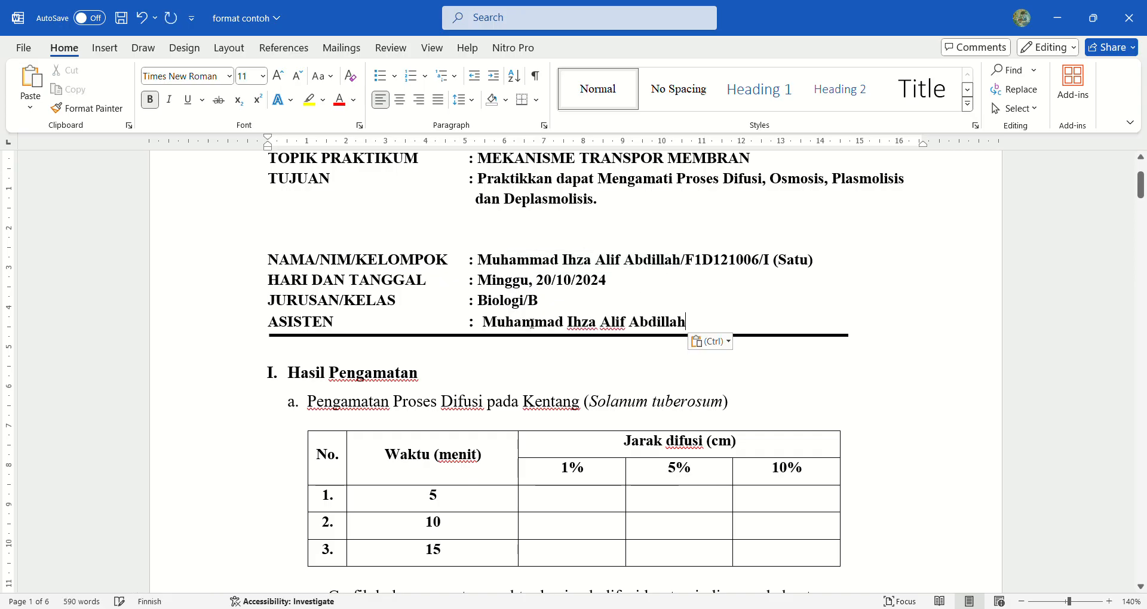
click(490, 324)
key(BackSpace)
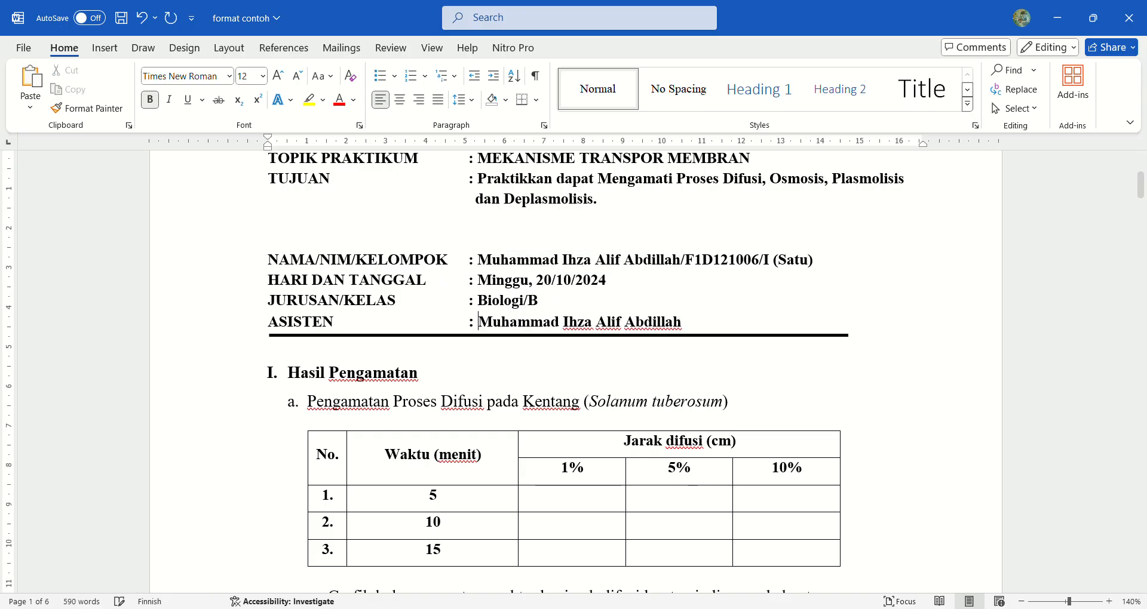
- Examine the Hasil Pengamatan section, from the diffusion table through to the osmosis drawing circles
scroll(428, 283, up, 1)
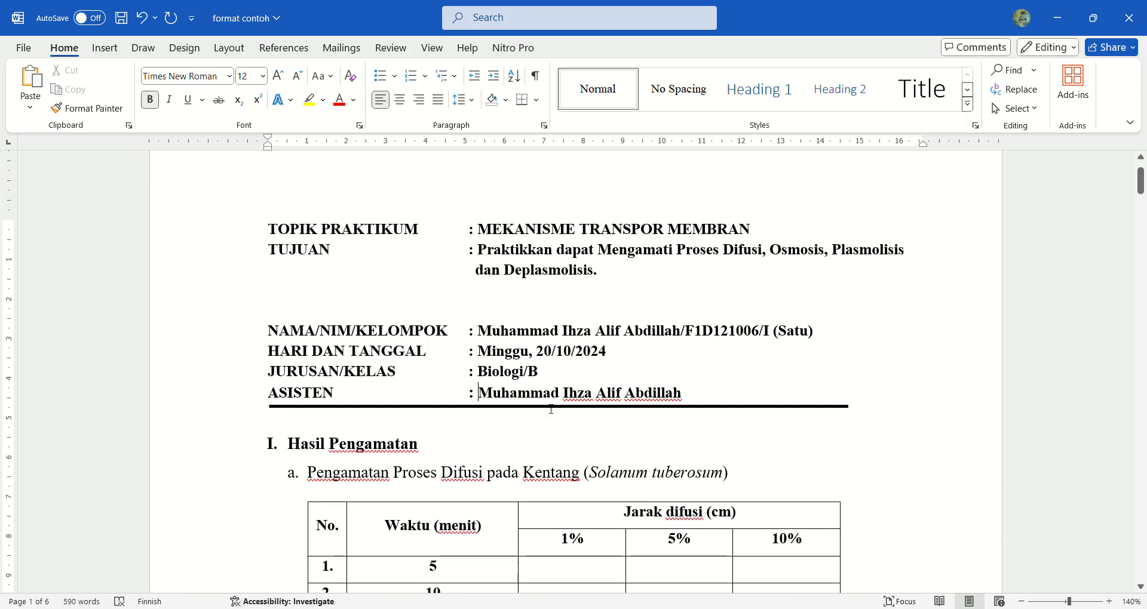
scroll(361, 358, down, 3)
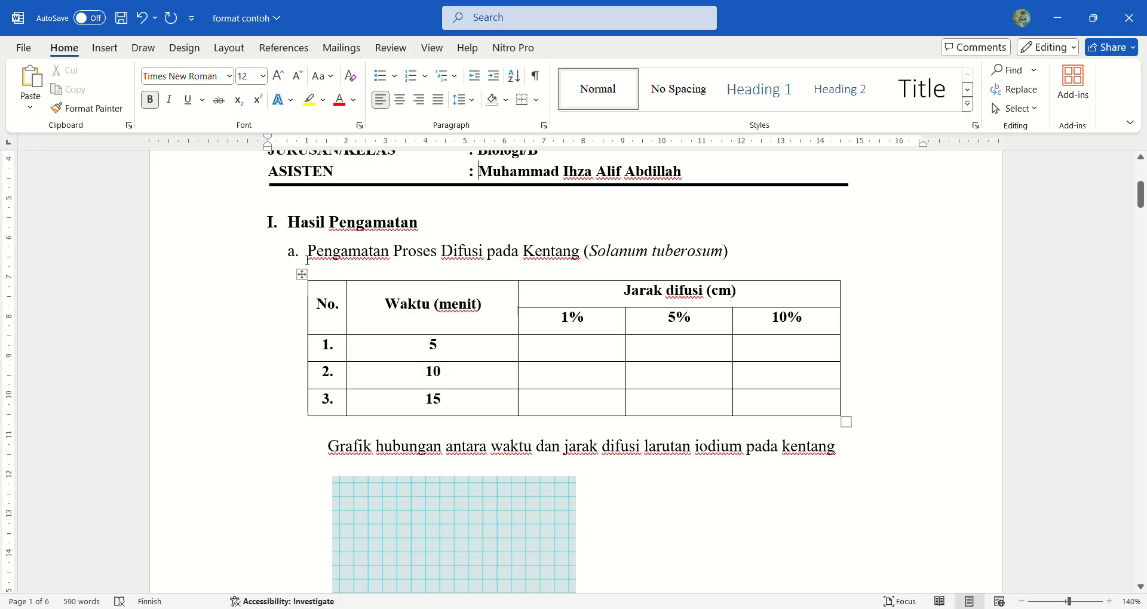
scroll(307, 261, up, 1)
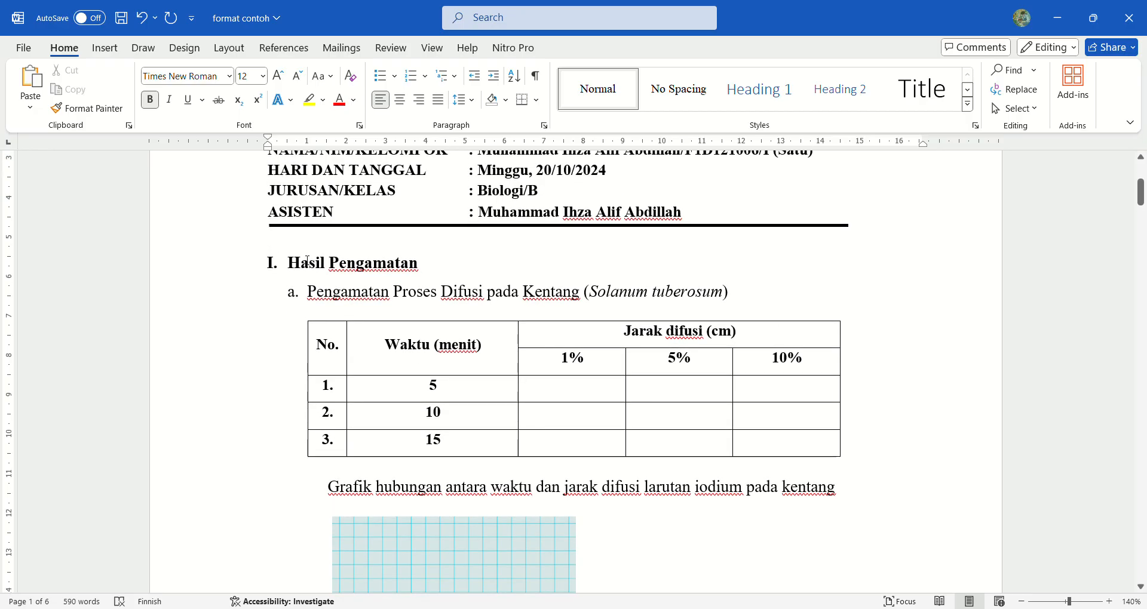
scroll(336, 304, down, 1)
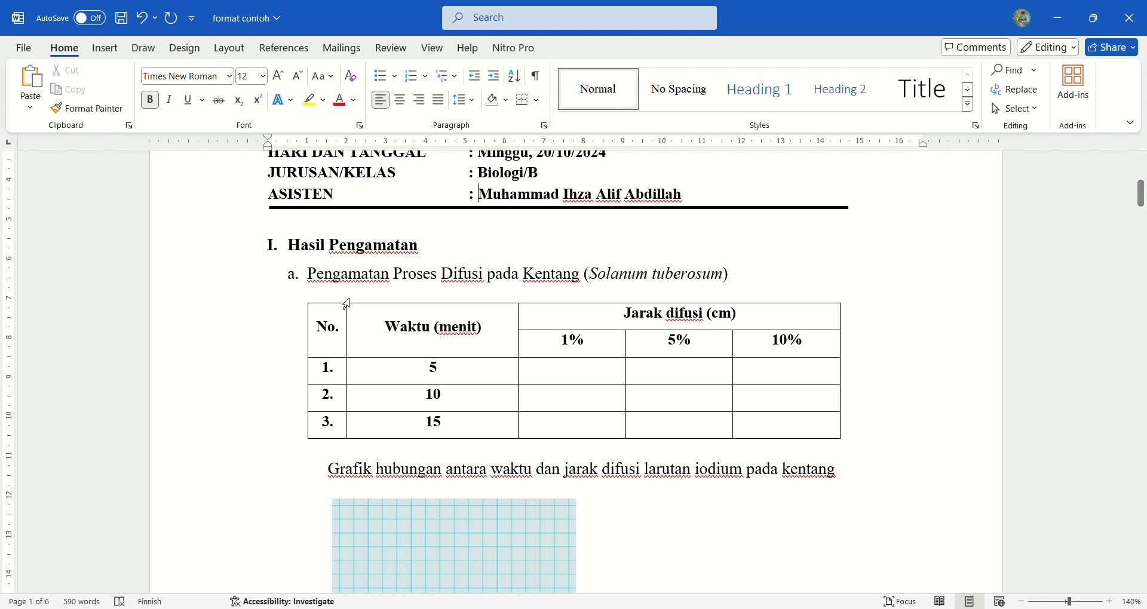
scroll(342, 303, down, 1)
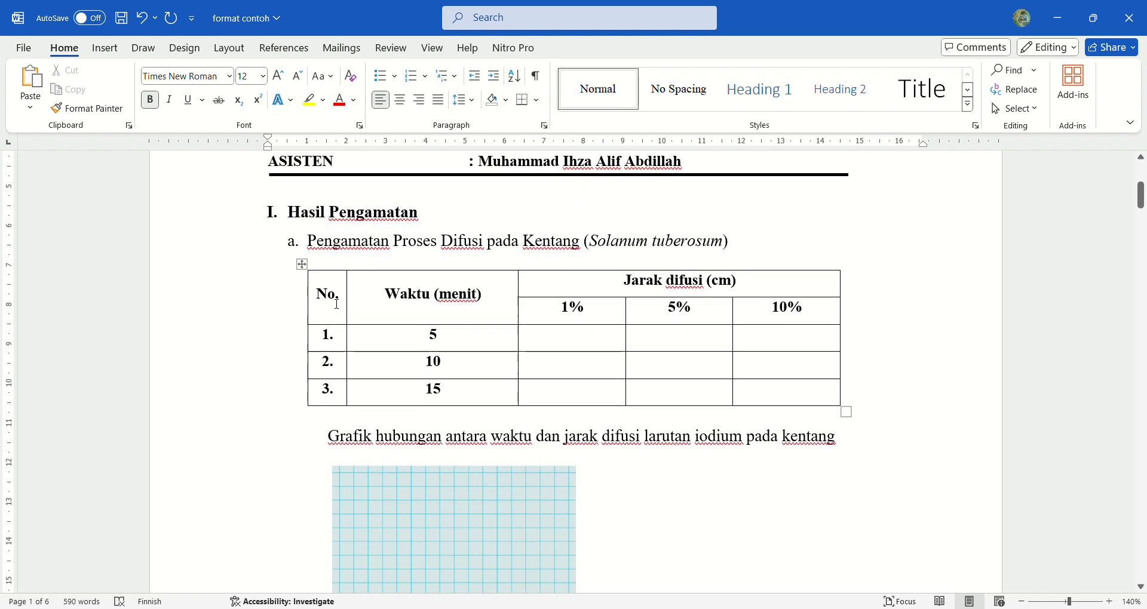
scroll(337, 304, down, 10)
scroll(337, 304, down, 7)
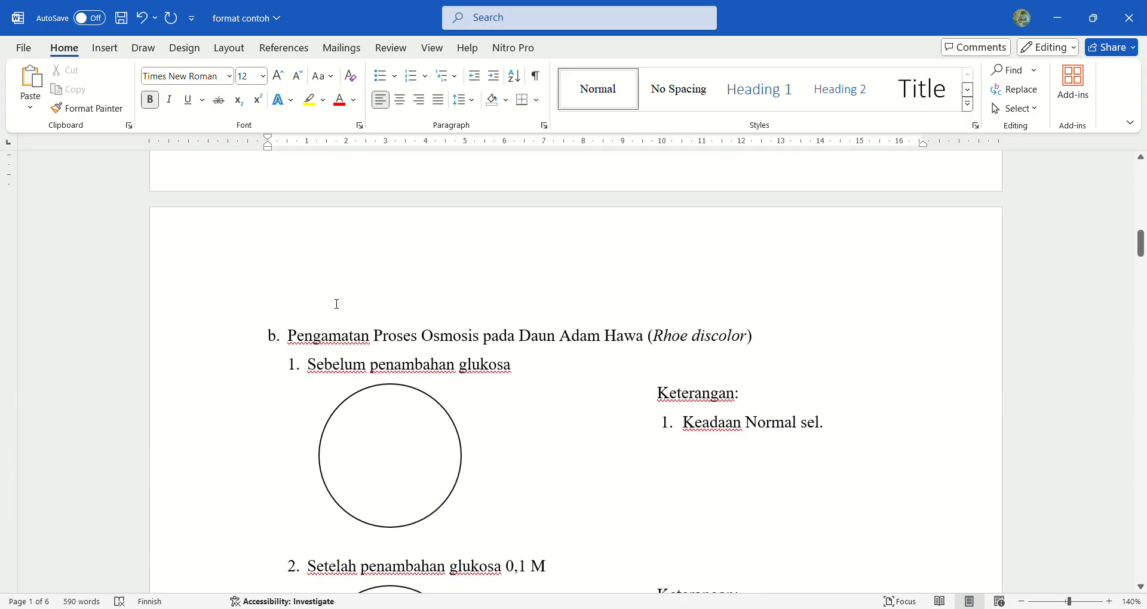
scroll(337, 303, up, 17)
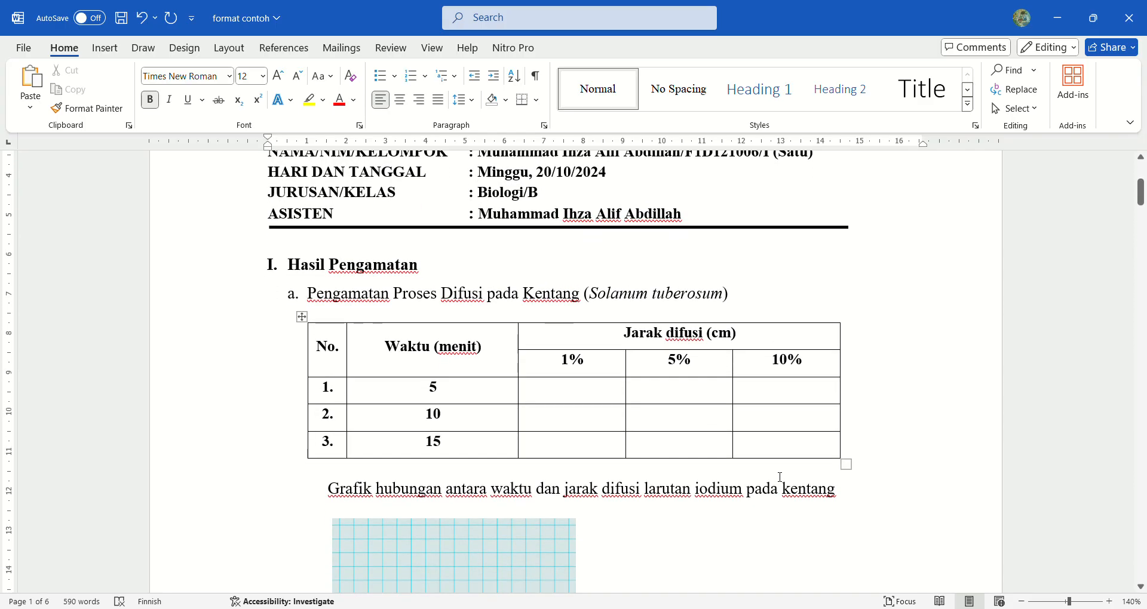
- Replace the last word of the graph caption under the diffusion table with "Kentang (Solanum tuberosum)", italicizing only the species name
scroll(725, 445, down, 2)
click(861, 416)
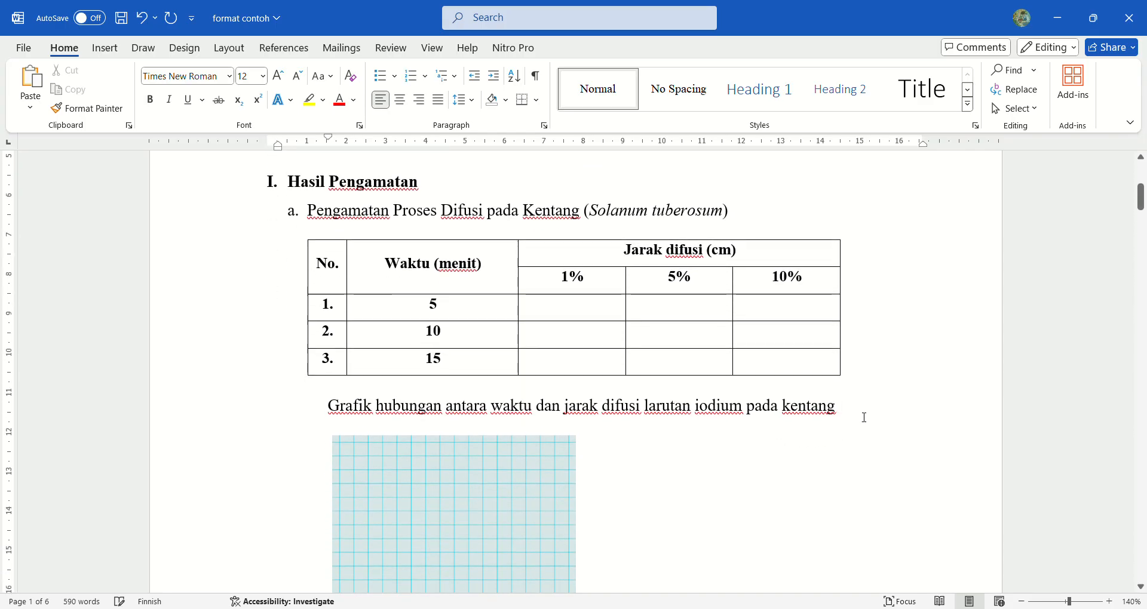
key(ctrl+BackSpace)
text(K)
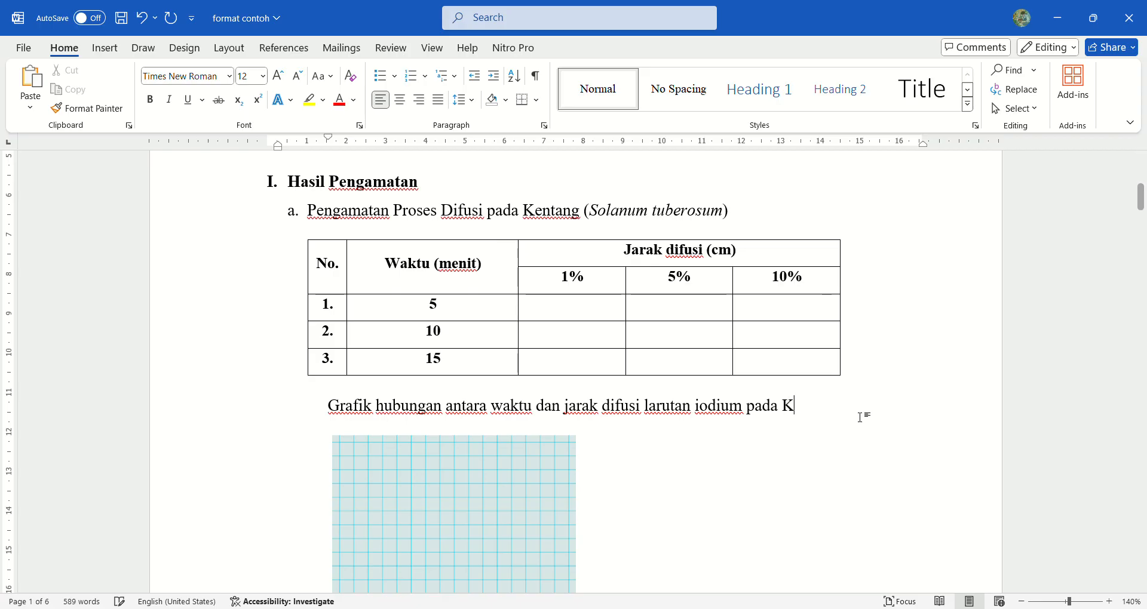
text(entang 9)
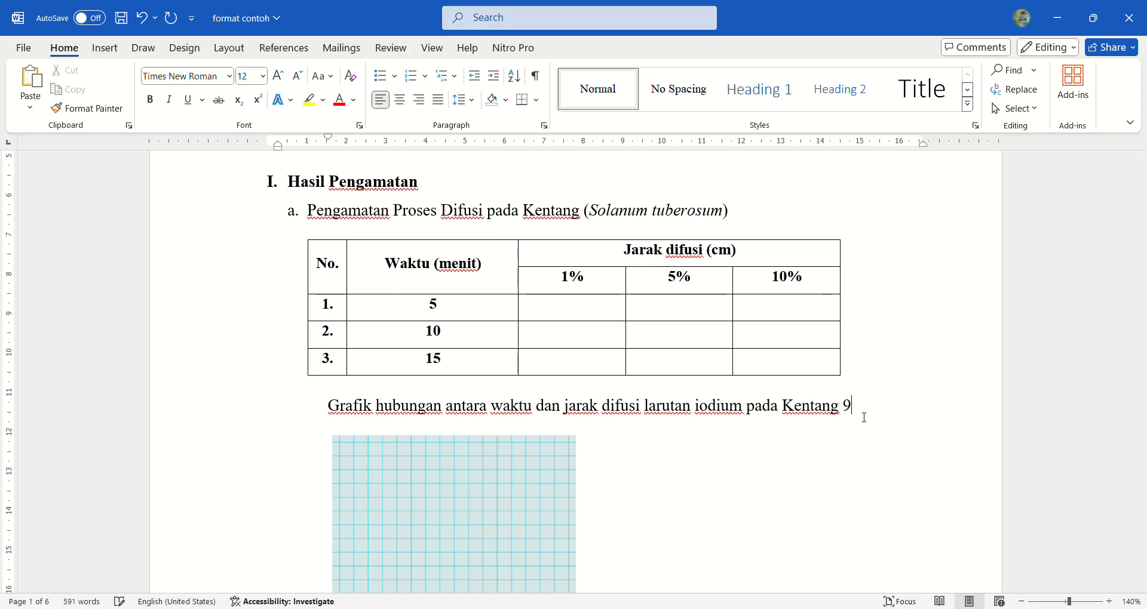
key(BackSpace)
text(()
key(ctrl+i)
text(Solanum tuberosum)
key(ctrl+i)
text())
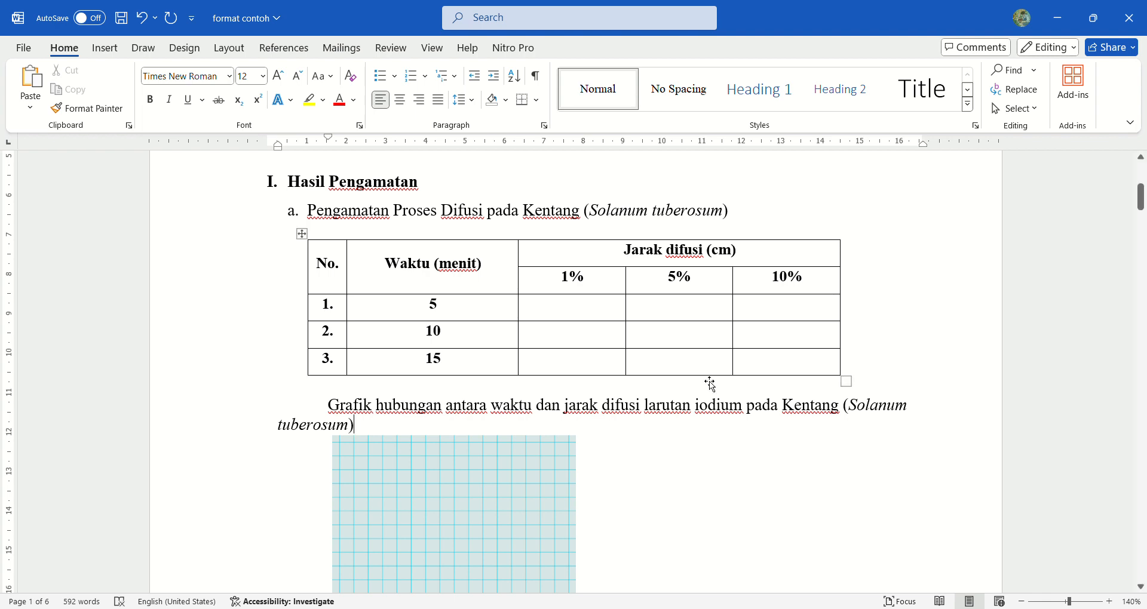
- Set the graph caption's left and first-line indents to 1 cm, in line with the table's left edge
click(279, 424)
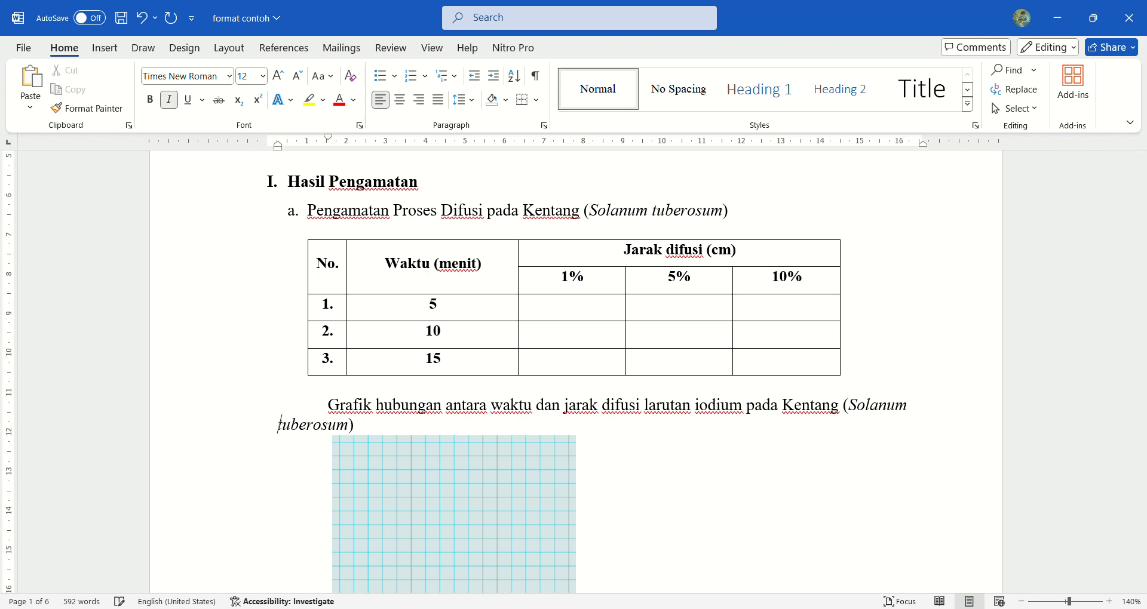
mouse_move(277, 146)
mouse_down()
mouse_move(297, 146)
mouse_move(313, 167)
mouse_up()
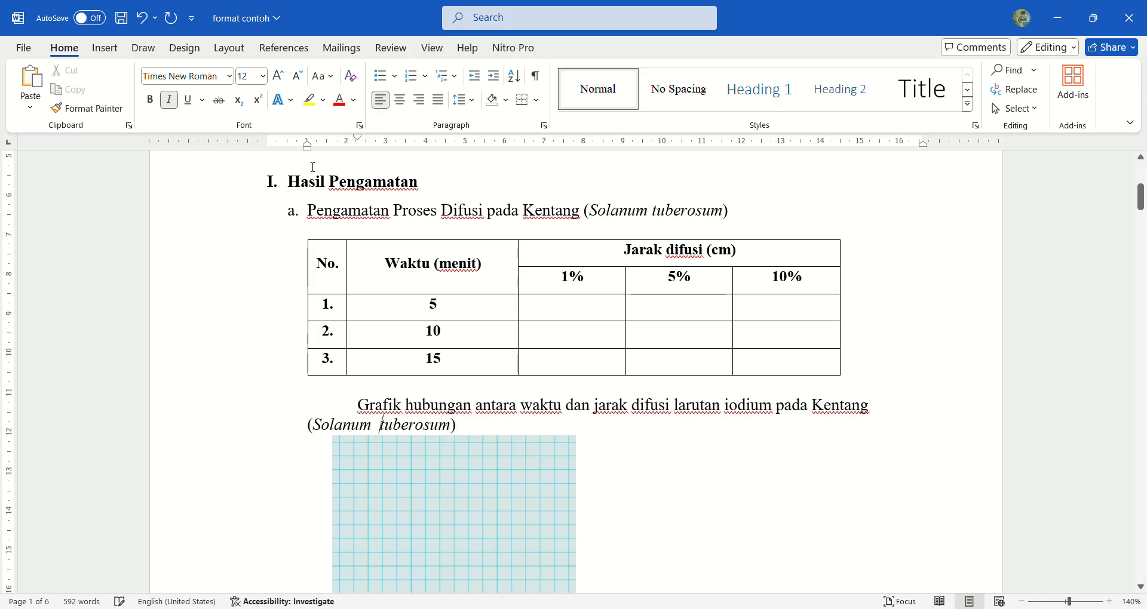
drag(357, 139, 307, 142)
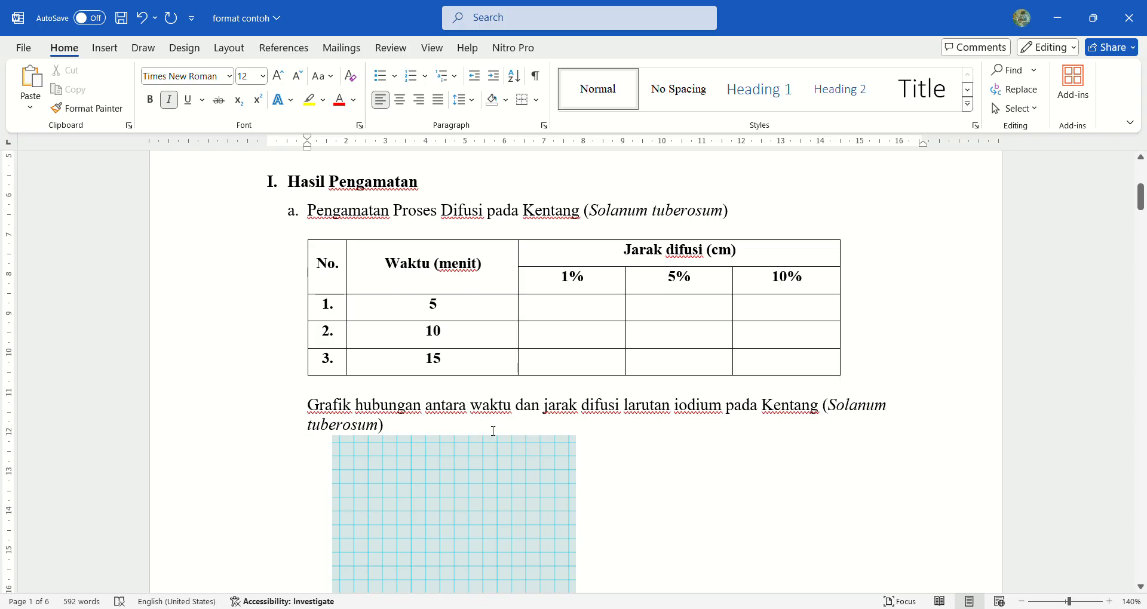
- Move the graph-paper picture slightly down to leave a gap below the two-line caption
click(442, 471)
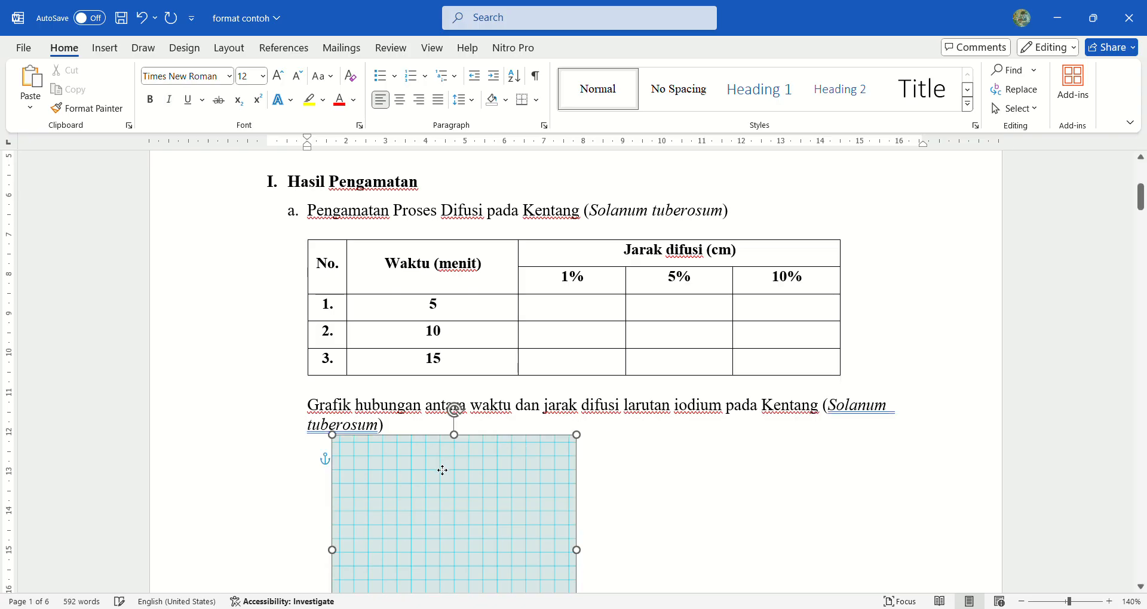
drag(442, 471, 441, 473)
click(706, 520)
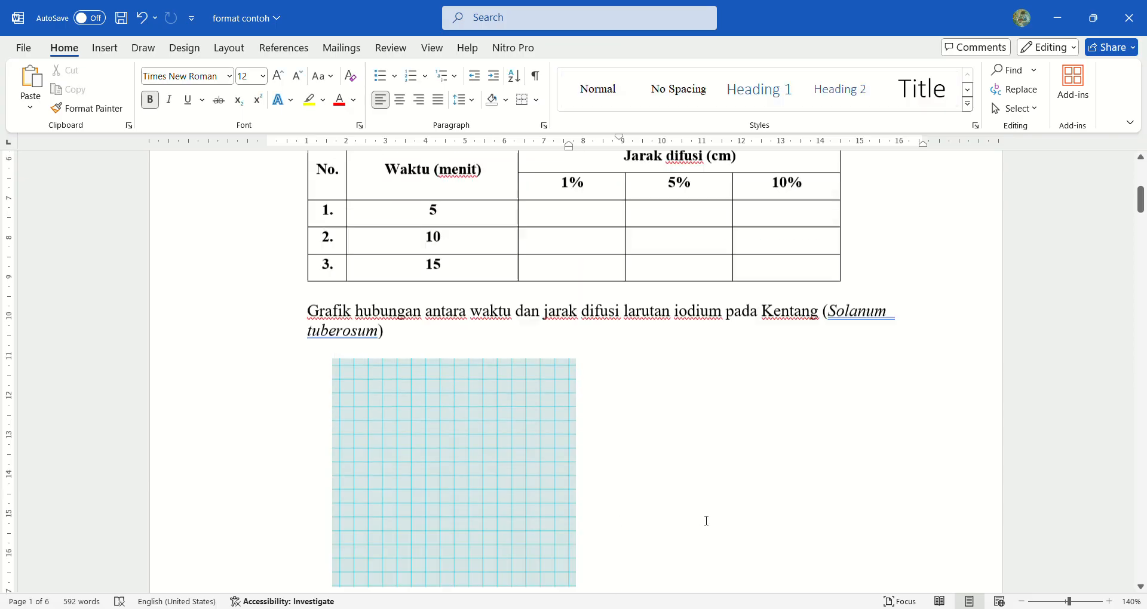
scroll(706, 520, down, 10)
scroll(706, 521, up, 10)
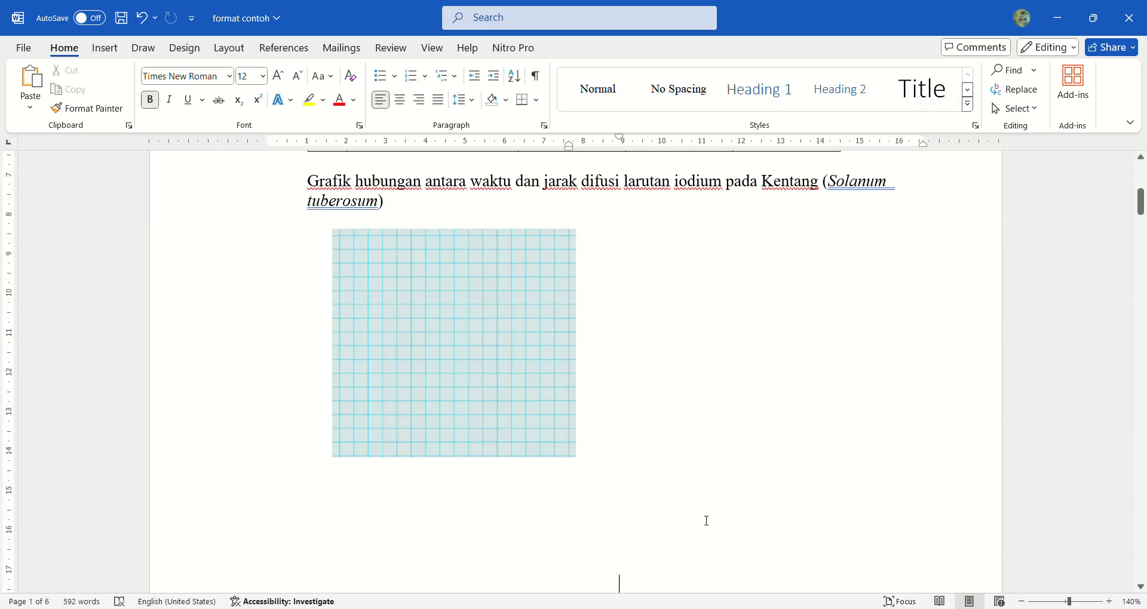
scroll(664, 521, down, 2)
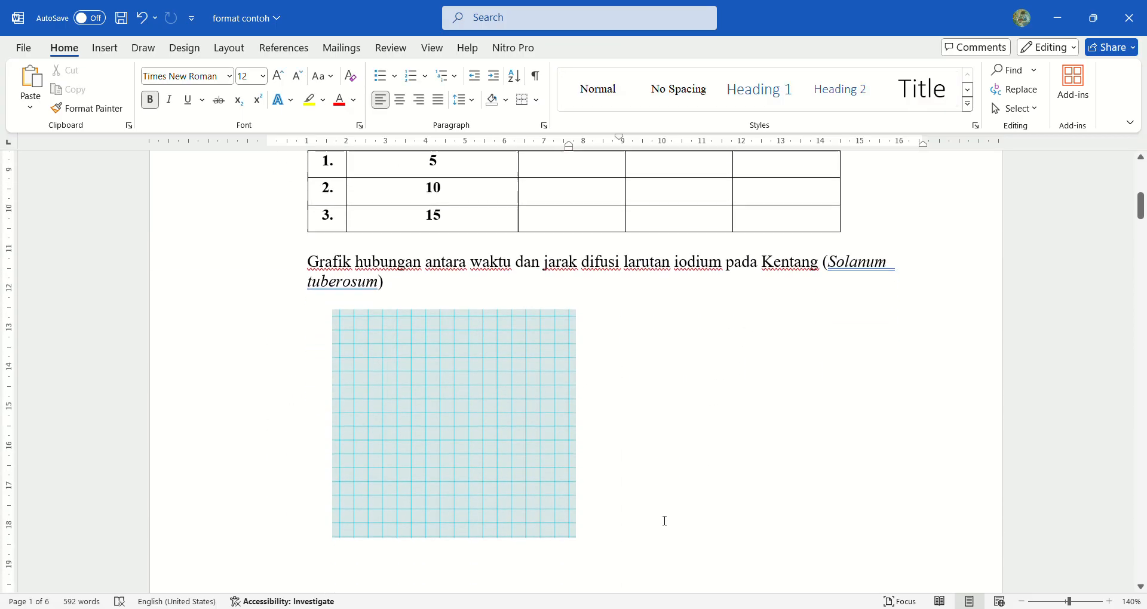
- Save the document and leave the graph-paper picture deselected
click(416, 366)
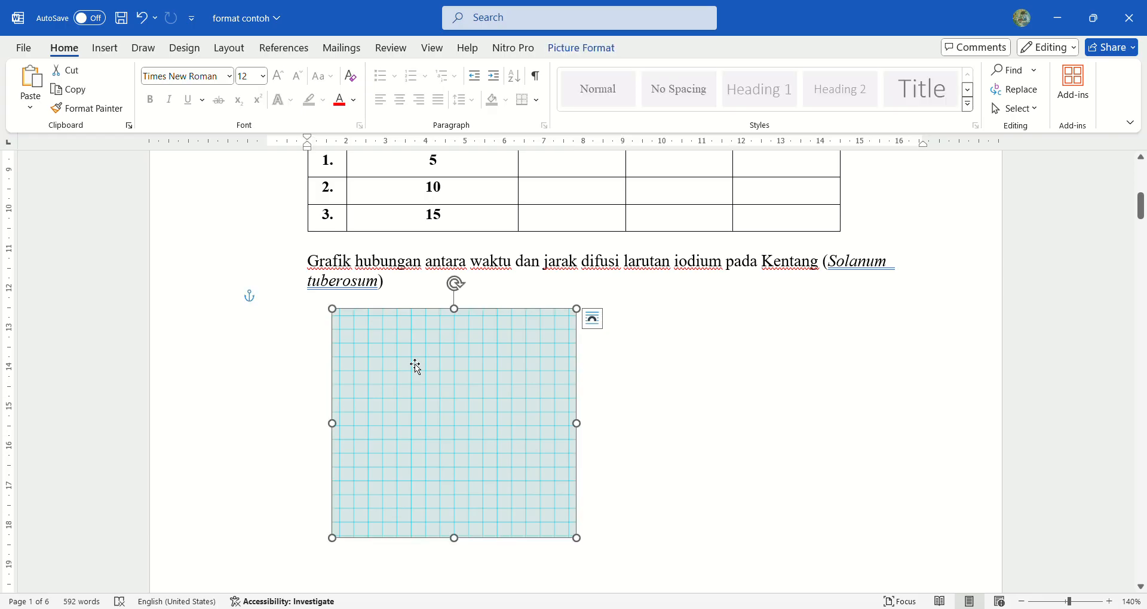
key(ctrl+s)
click(763, 432)
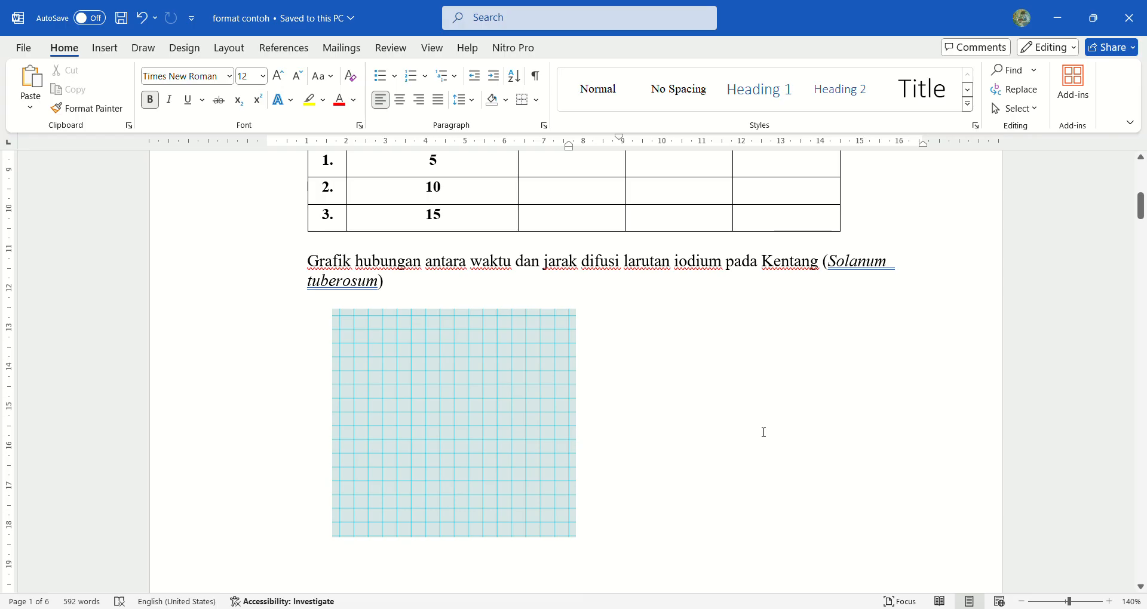
- Review the diffusion table together with its subheading and the graph caption below it
scroll(763, 432, up, 1)
scroll(763, 432, up, 2)
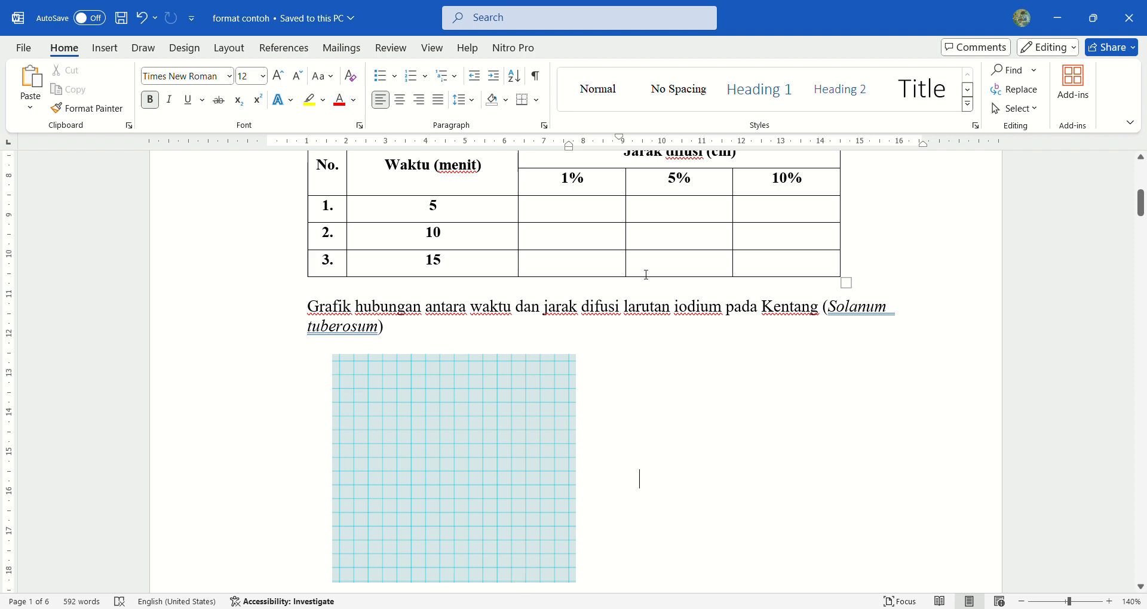
scroll(645, 273, up, 2)
click(572, 256)
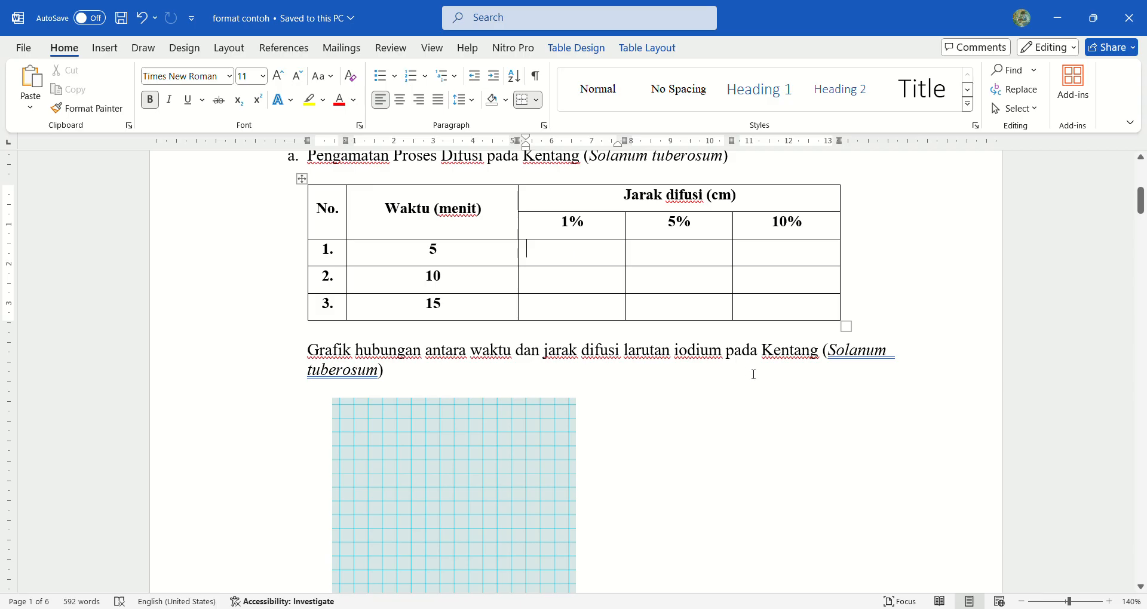
scroll(756, 375, up, 1)
scroll(763, 374, up, 1)
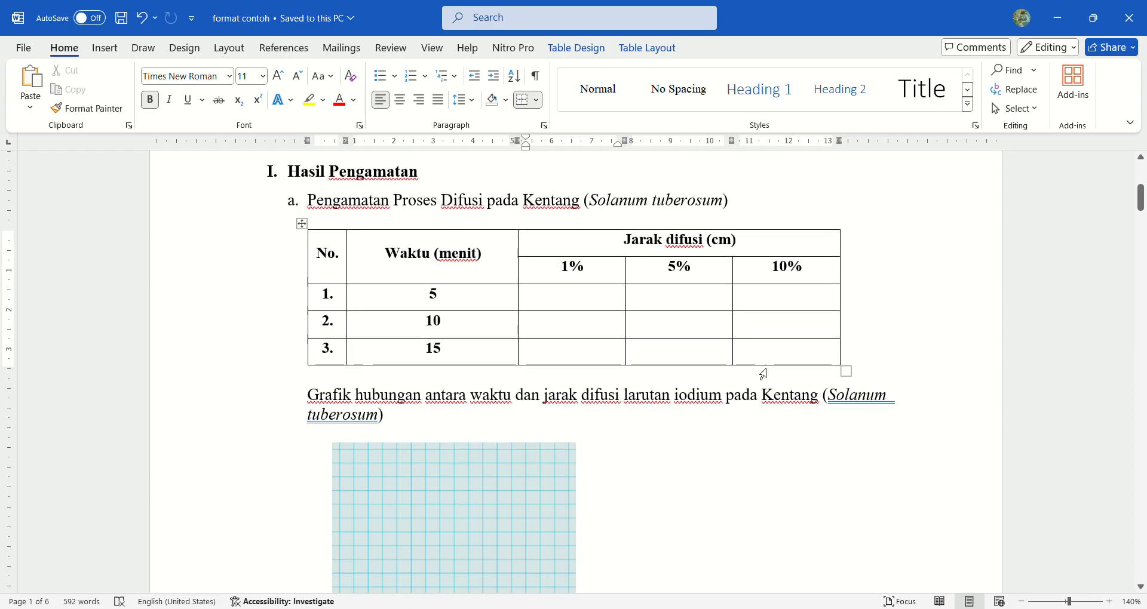
scroll(649, 428, up, 1)
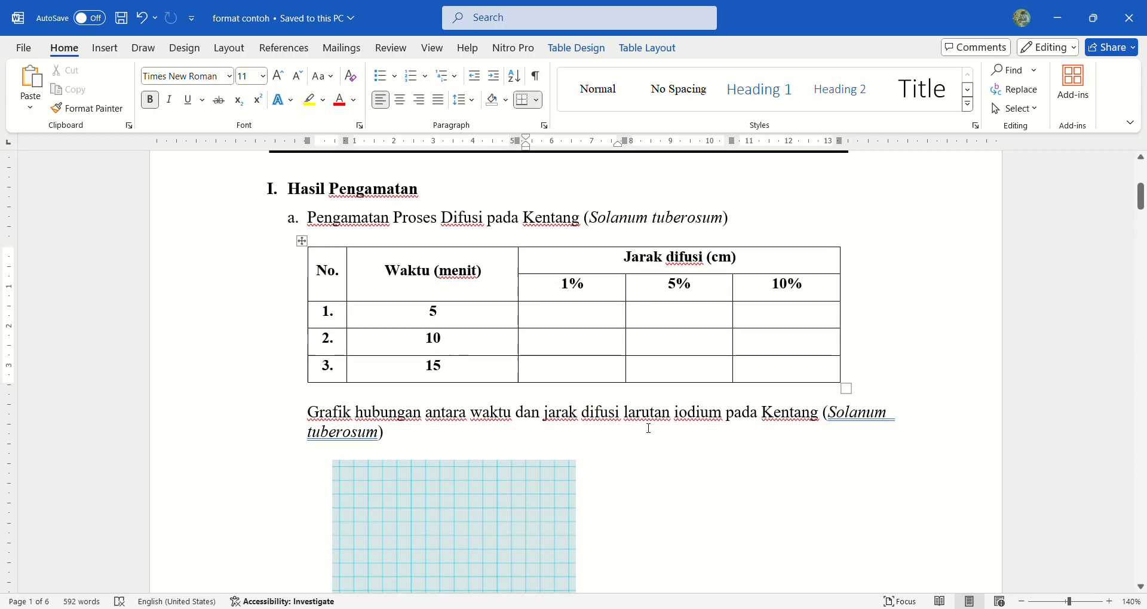
scroll(781, 353, down, 1)
scroll(781, 353, up, 1)
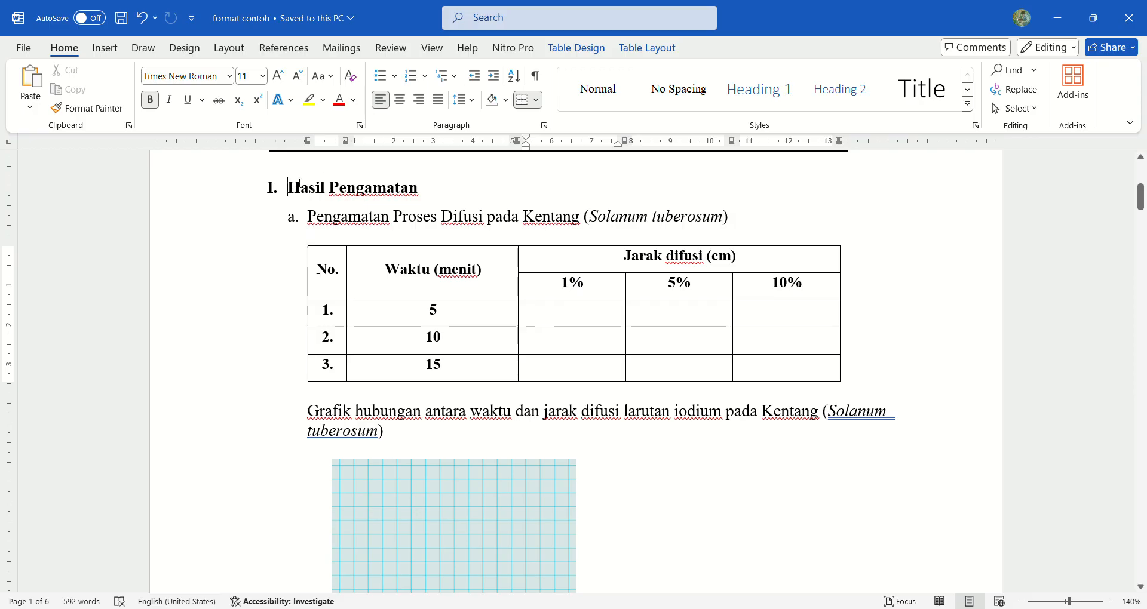
- Examine the indents of the "Hasil Pengamatan" heading in relation to the header block above it
click(293, 188)
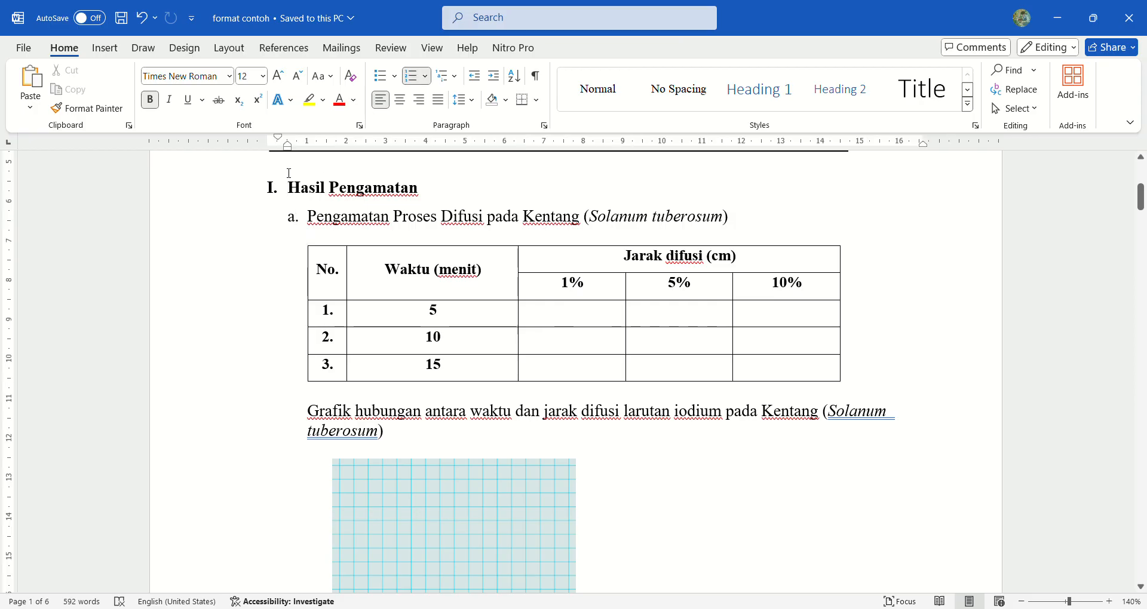
drag(271, 188, 405, 190)
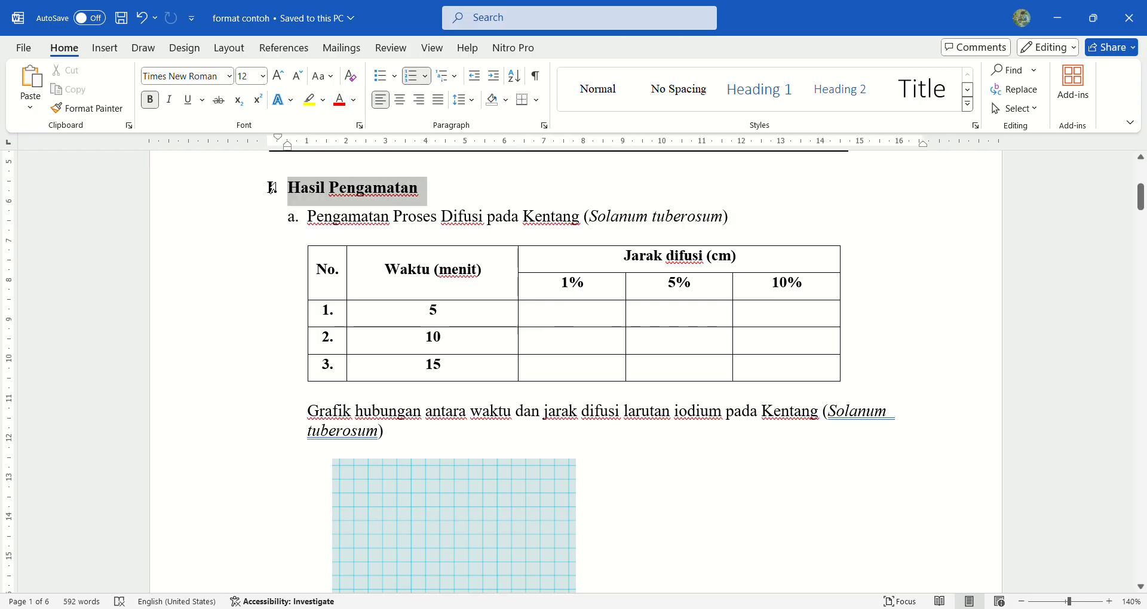
scroll(405, 190, up, 1)
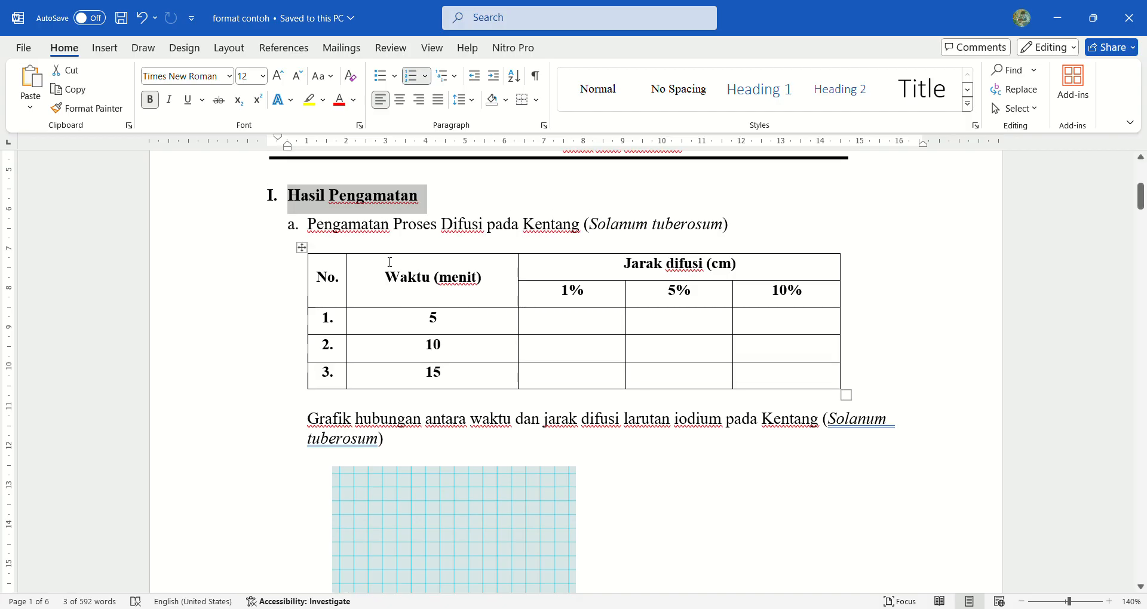
scroll(406, 227, up, 2)
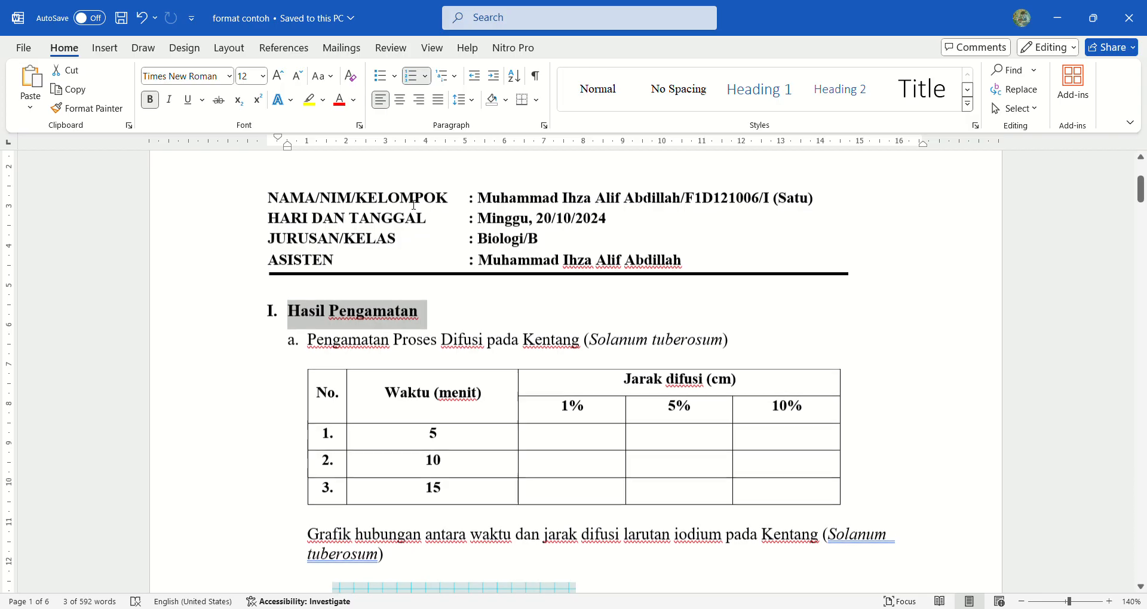
scroll(413, 204, down, 1)
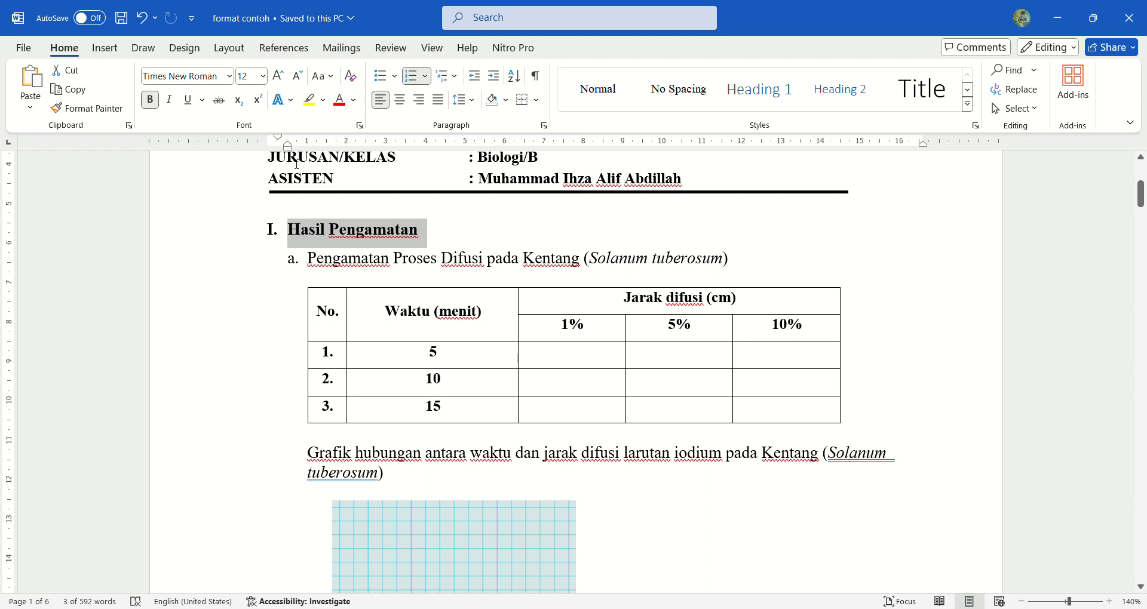
click(298, 245)
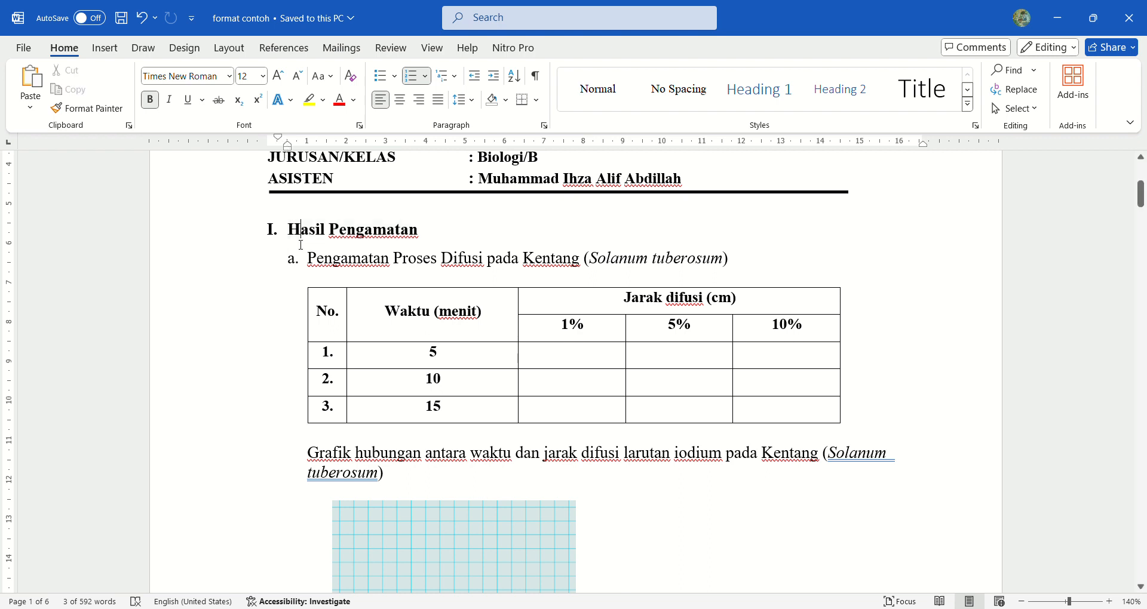
- Examine the indents of the subheading "Pengamatan Proses Difusi pada Kentang" against the heading above and the table below
drag(288, 266, 772, 268)
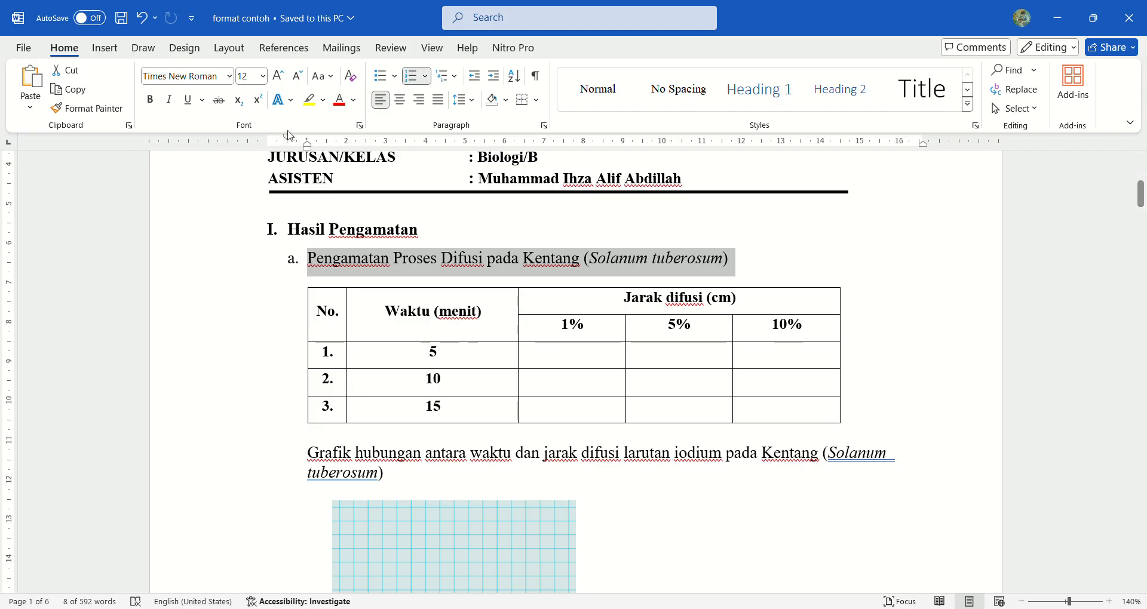
drag(289, 142, 293, 268)
click(316, 269)
double_click(317, 294)
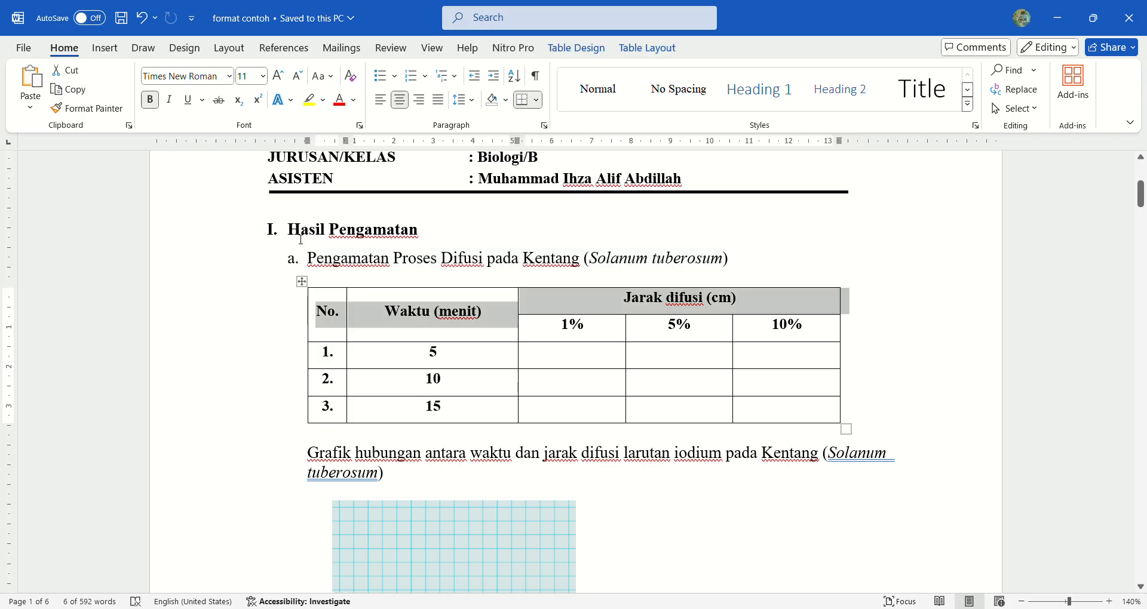
- Try an indent of about 0.75 cm on the "Pengamatan Proses Difusi pada Kentang" subheading and revert the indent changes
click(311, 260)
drag(311, 260, 744, 263)
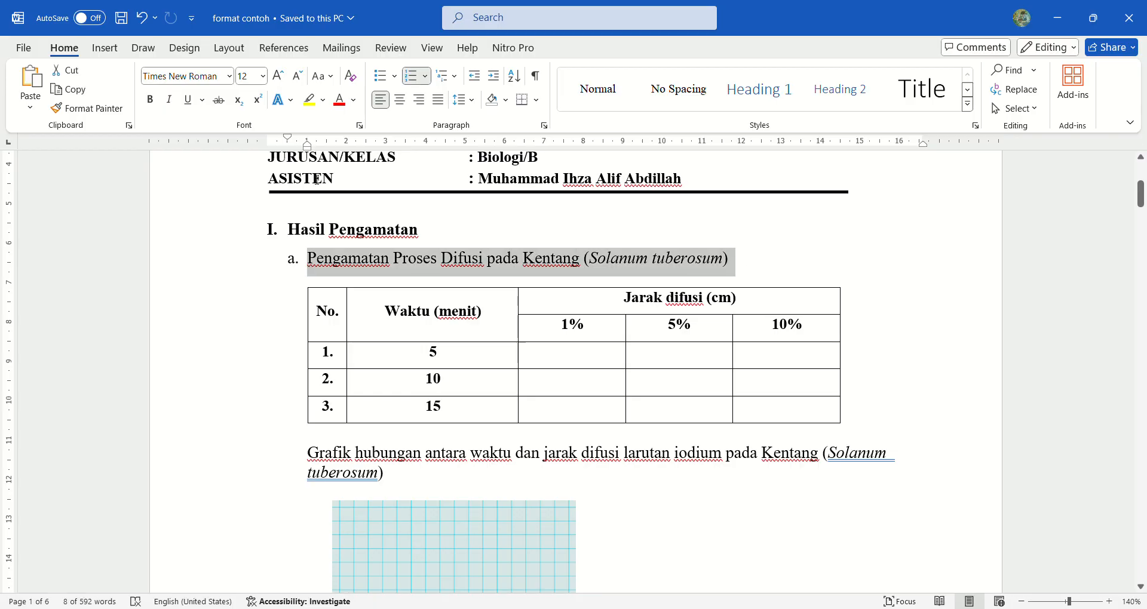
drag(306, 147, 298, 165)
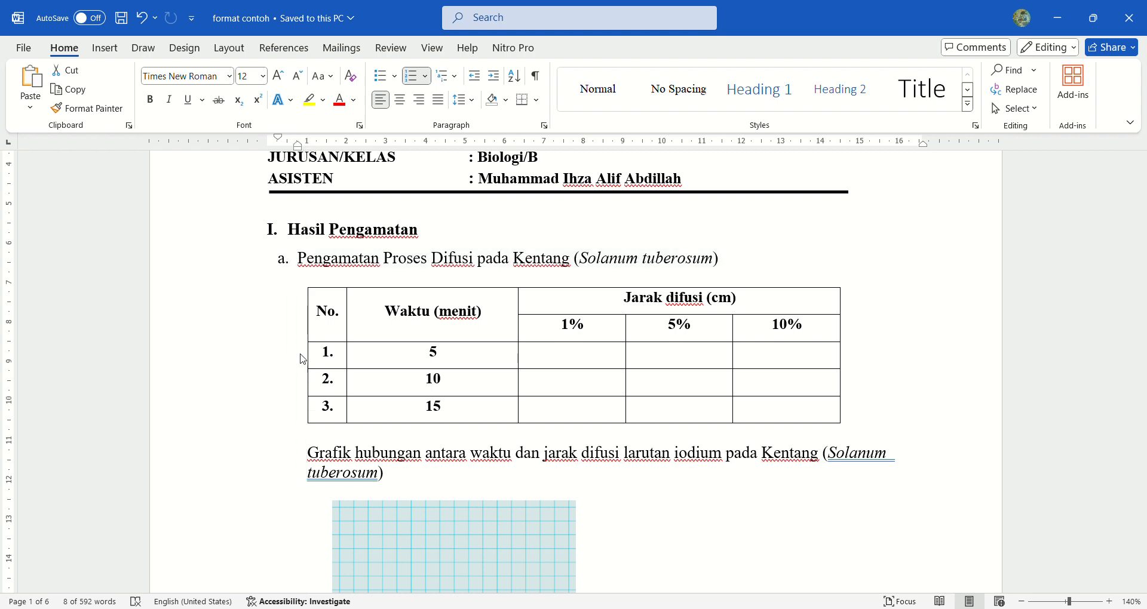
key(ctrl+z)
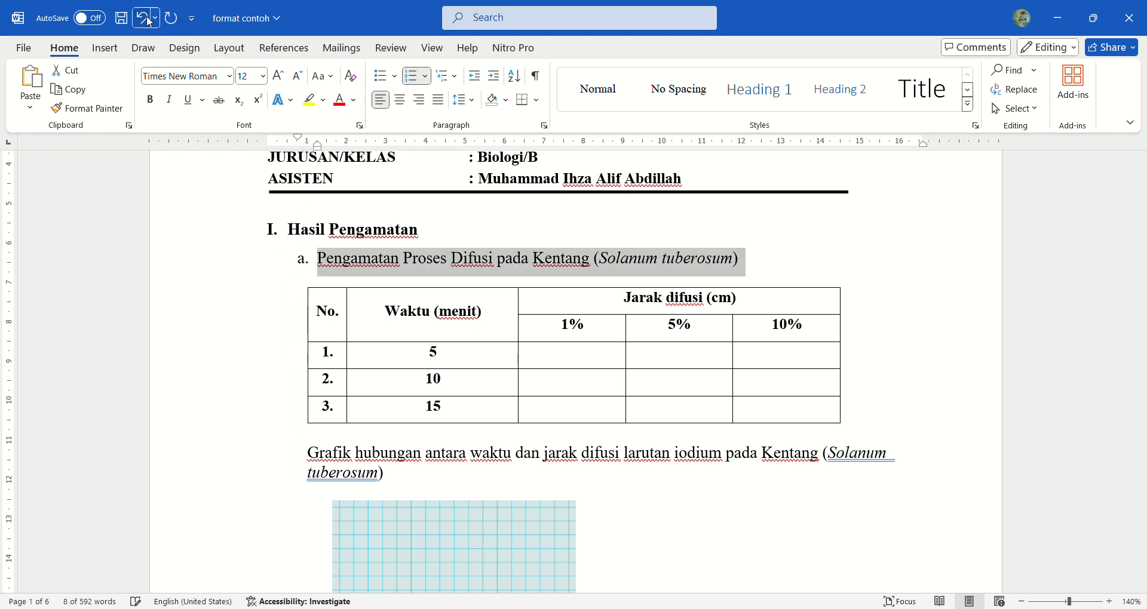
key(ctrl+y)
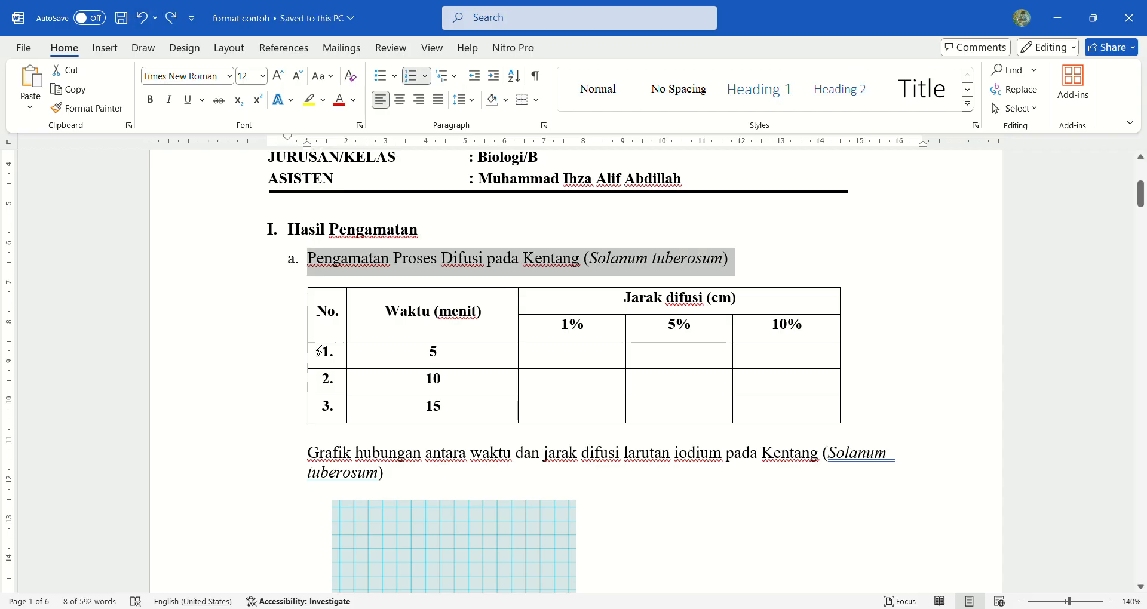
- Move the graph-paper picture so its left edge lines up with the caption and table, and deselect it
click(311, 454)
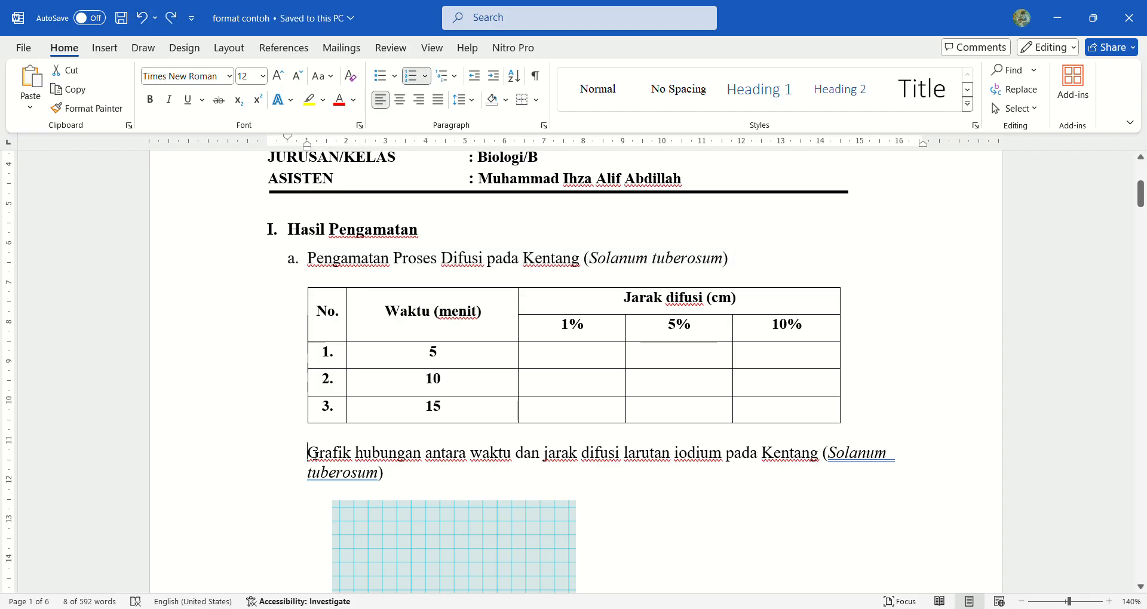
drag(311, 453, 392, 481)
click(392, 482)
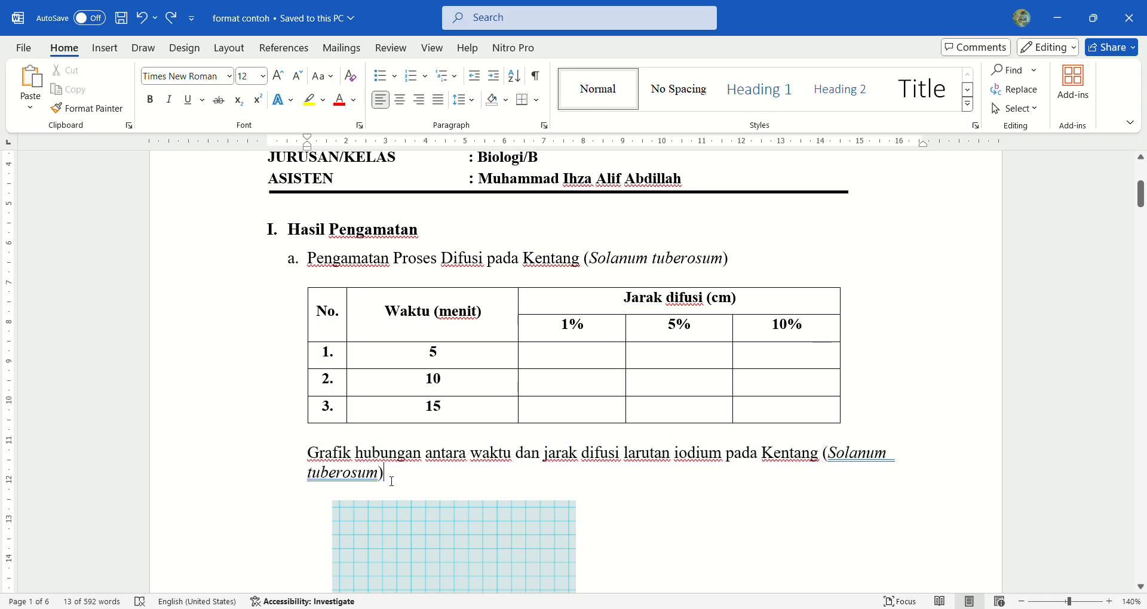
scroll(392, 482, down, 5)
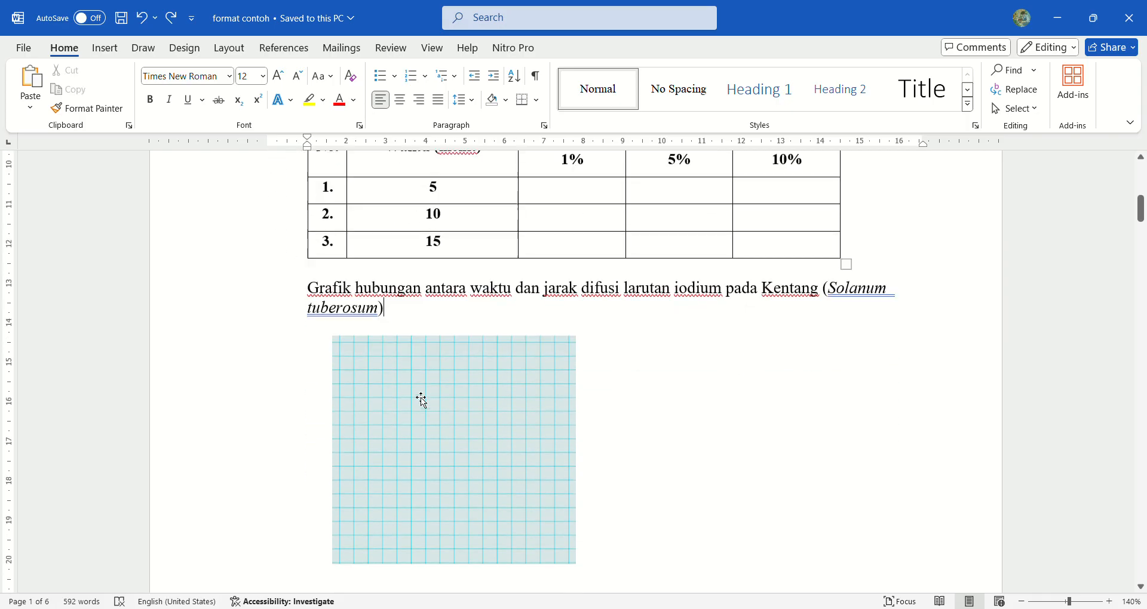
scroll(422, 399, down, 12)
scroll(421, 399, up, 14)
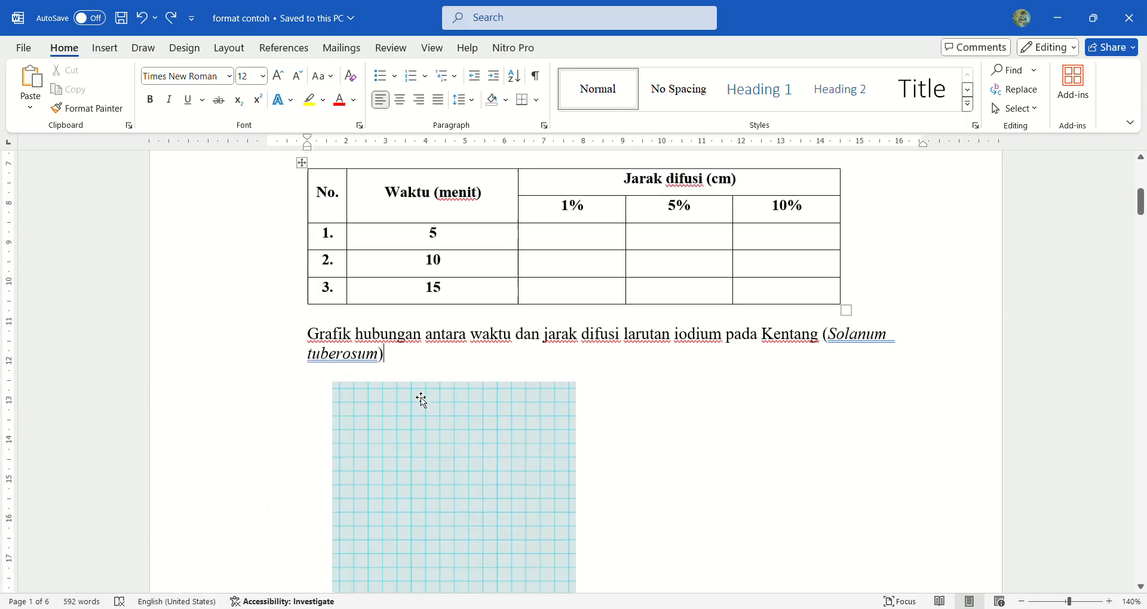
drag(415, 412, 394, 409)
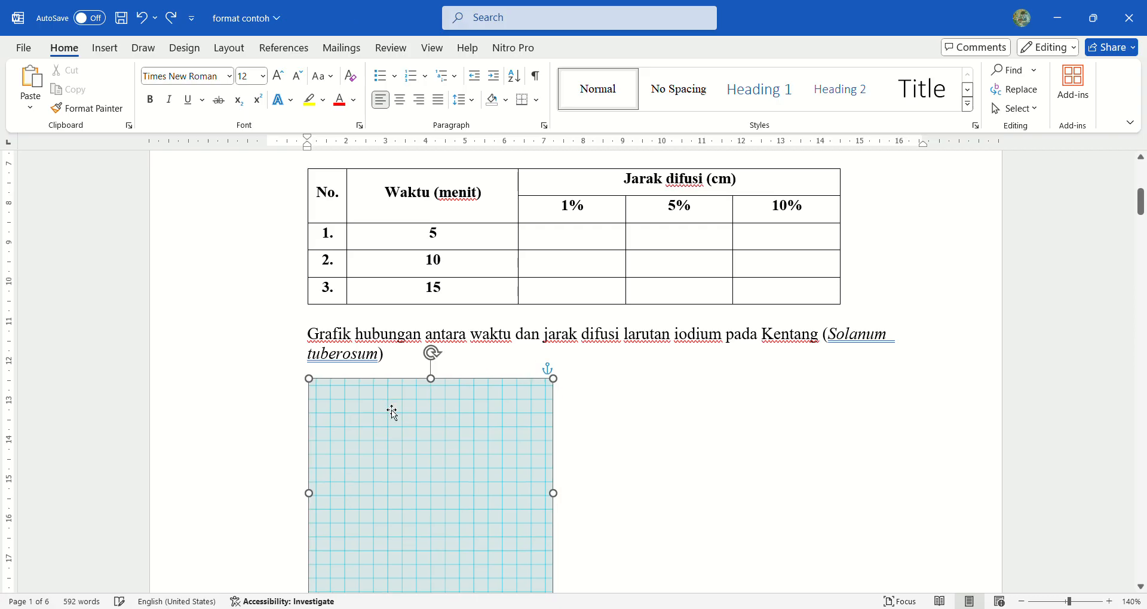
click(683, 492)
scroll(684, 492, down, 3)
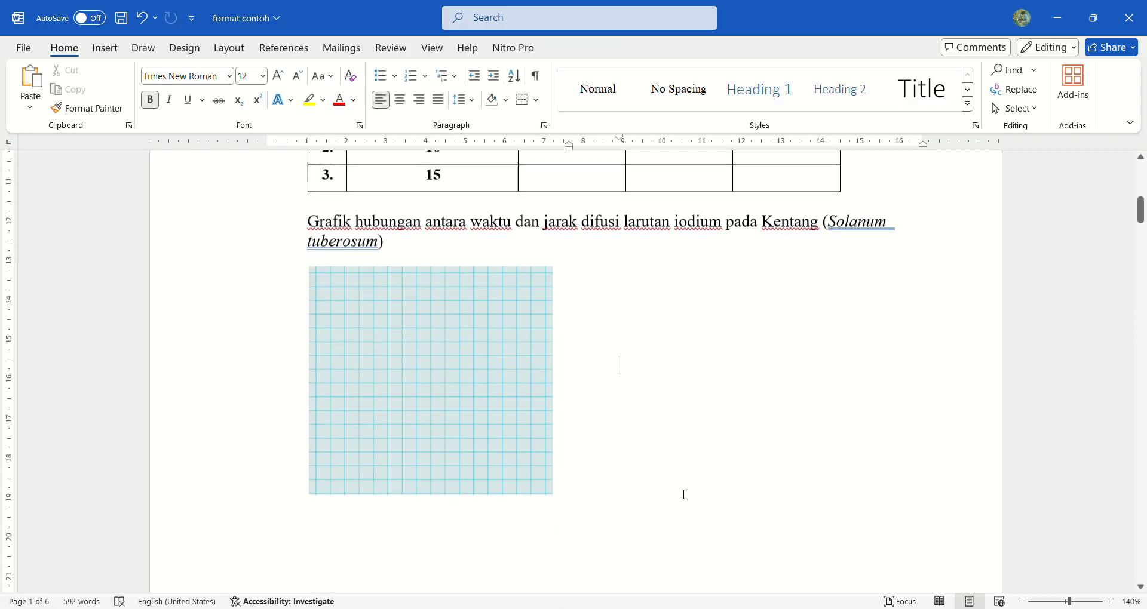
- Examine the indents of the page 2 subheading "Pengamatan Proses Osmosis pada Daun Adam Hawa (Rhoe discolor)"
scroll(684, 495, down, 10)
scroll(684, 494, up, 1)
scroll(681, 491, down, 2)
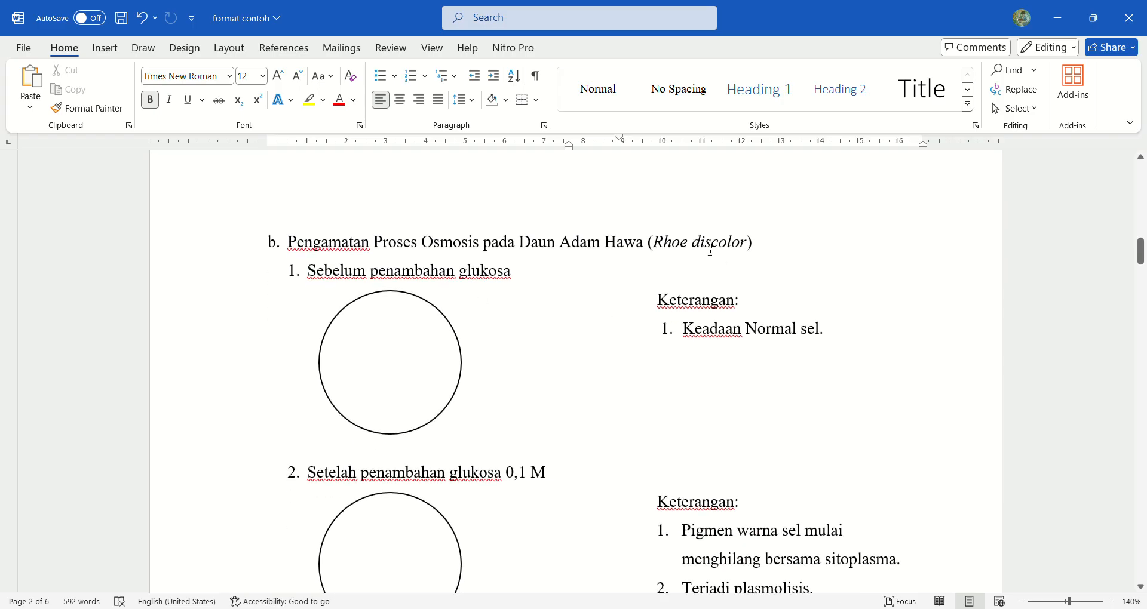
scroll(432, 232, down, 2)
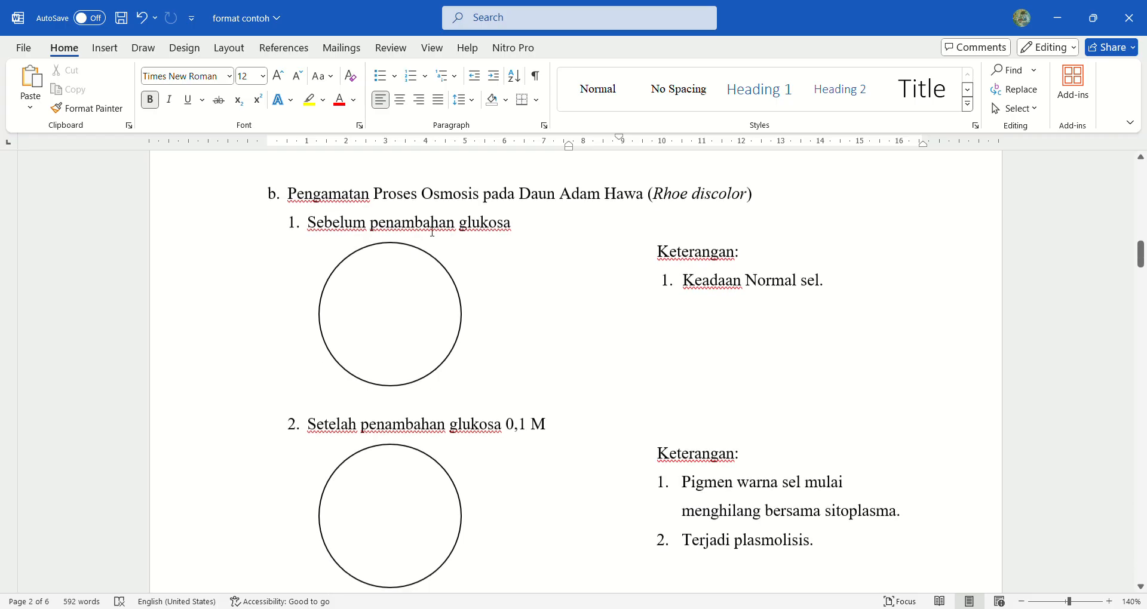
scroll(366, 253, up, 1)
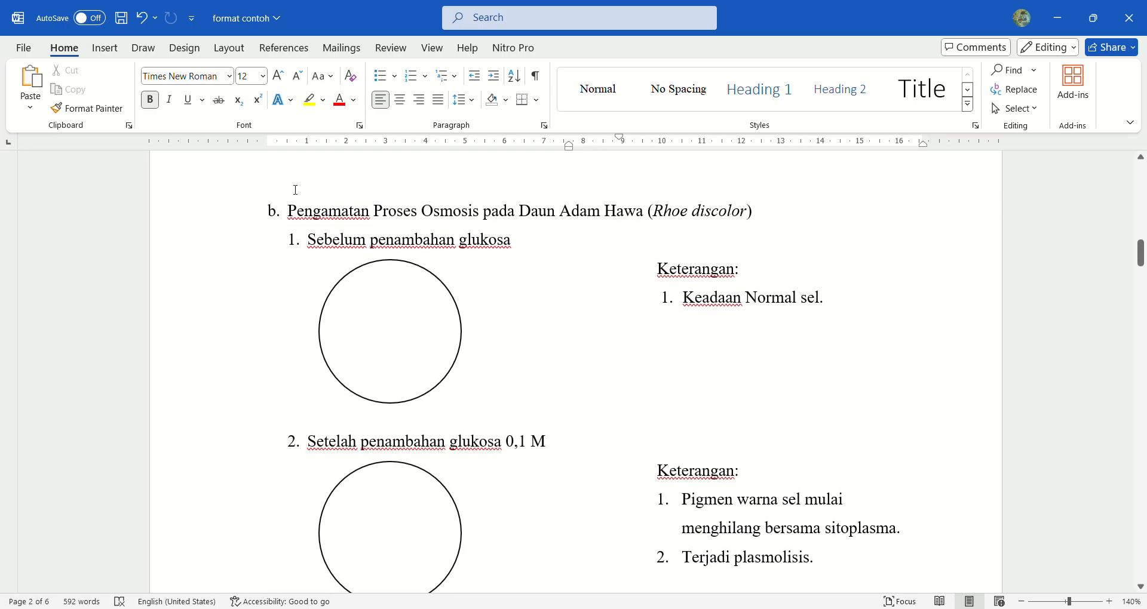
click(292, 225)
drag(287, 147, 288, 147)
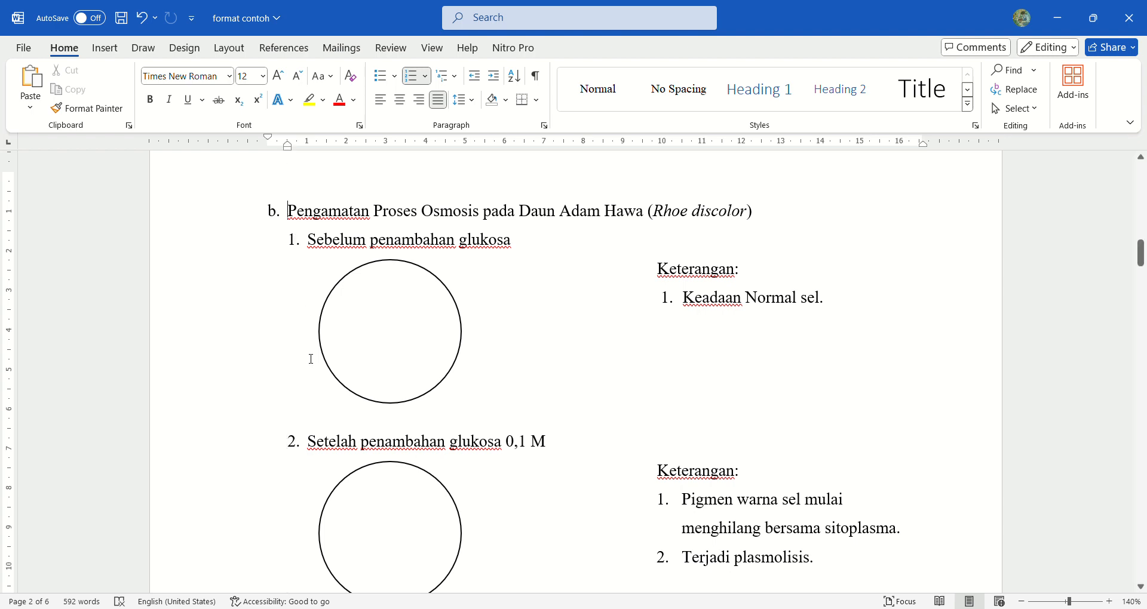
- Examine the first-line and hanging indents of the numbered item "Sebelum penambahan glukosa" at 110% zoom
click(312, 237)
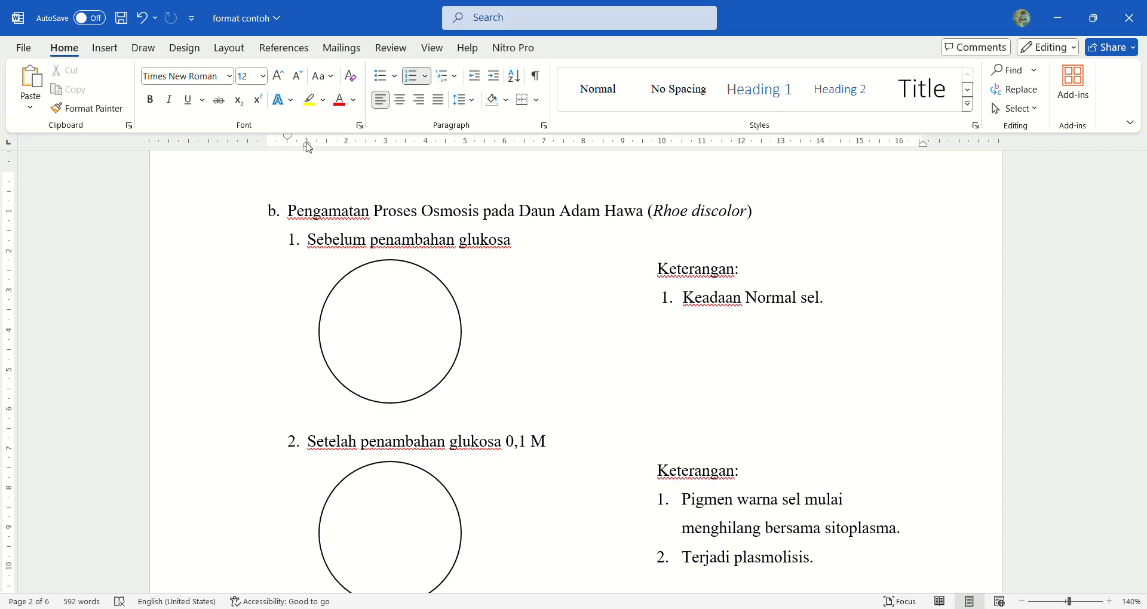
drag(308, 148, 308, 150)
scroll(324, 437, down, 10)
scroll(324, 436, up, 7)
ctrl+scroll(325, 437, down, 3)
scroll(332, 436, up, 4)
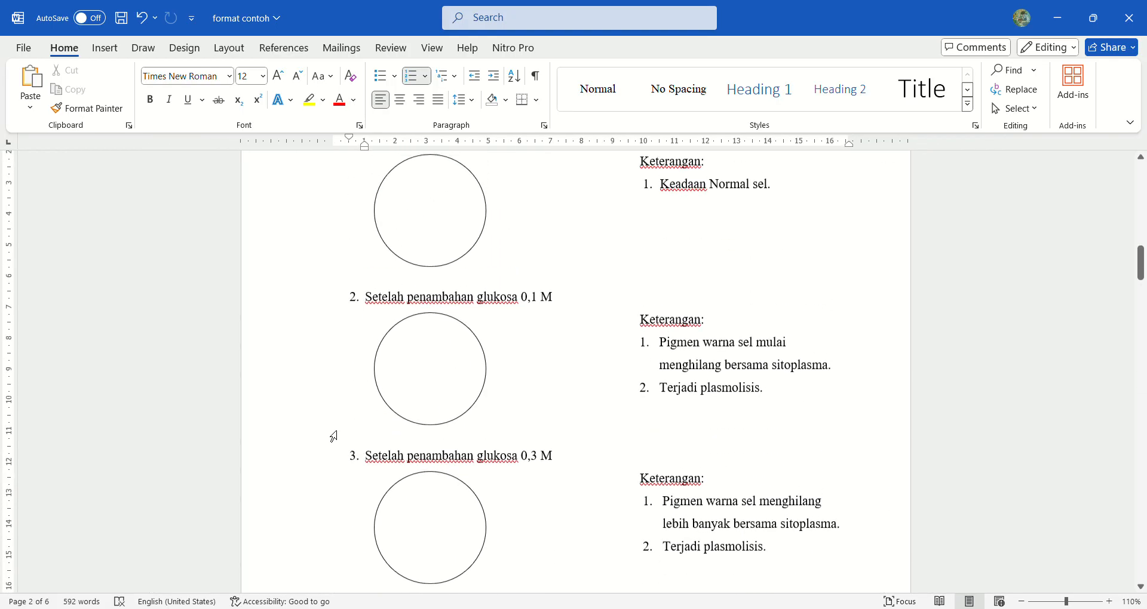
drag(350, 139, 351, 139)
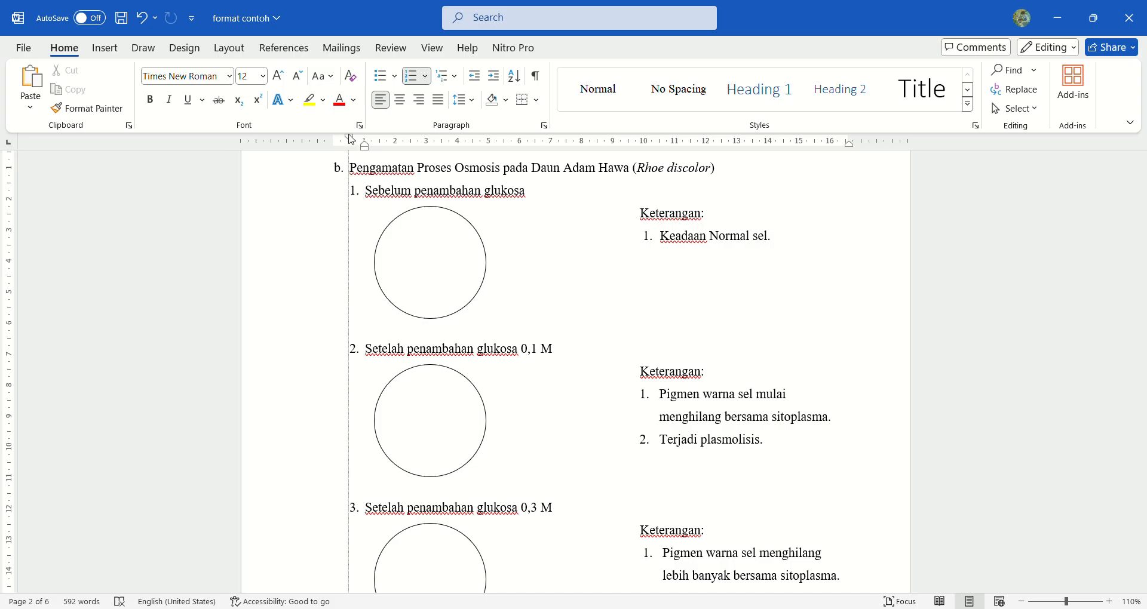
drag(351, 139, 350, 139)
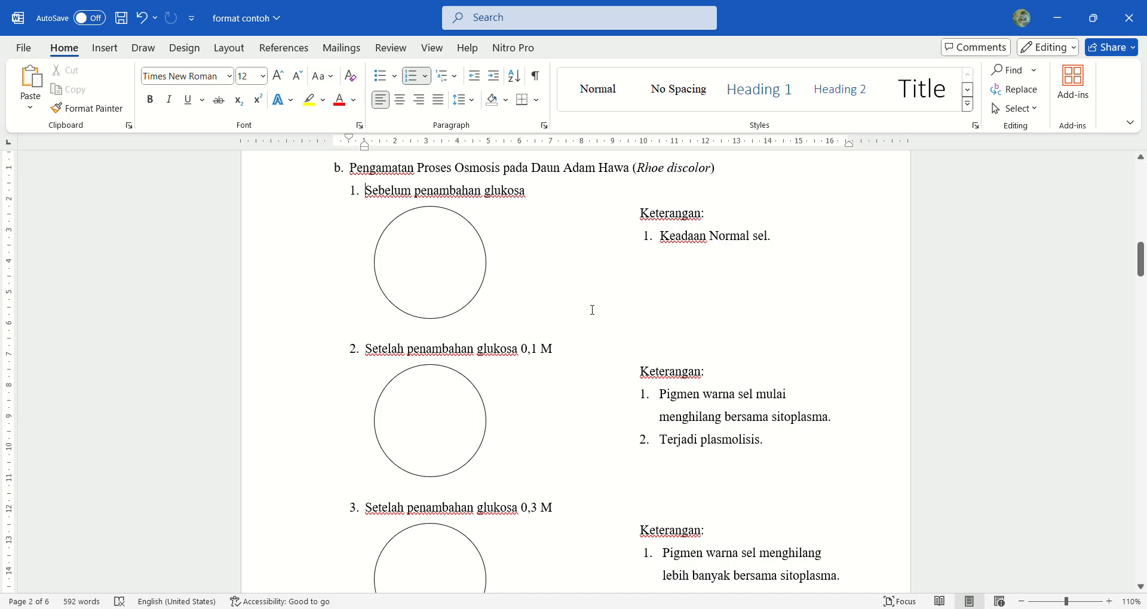
- Examine the indent of the "Keterangan" label beside the first circle
scroll(602, 241, down, 1)
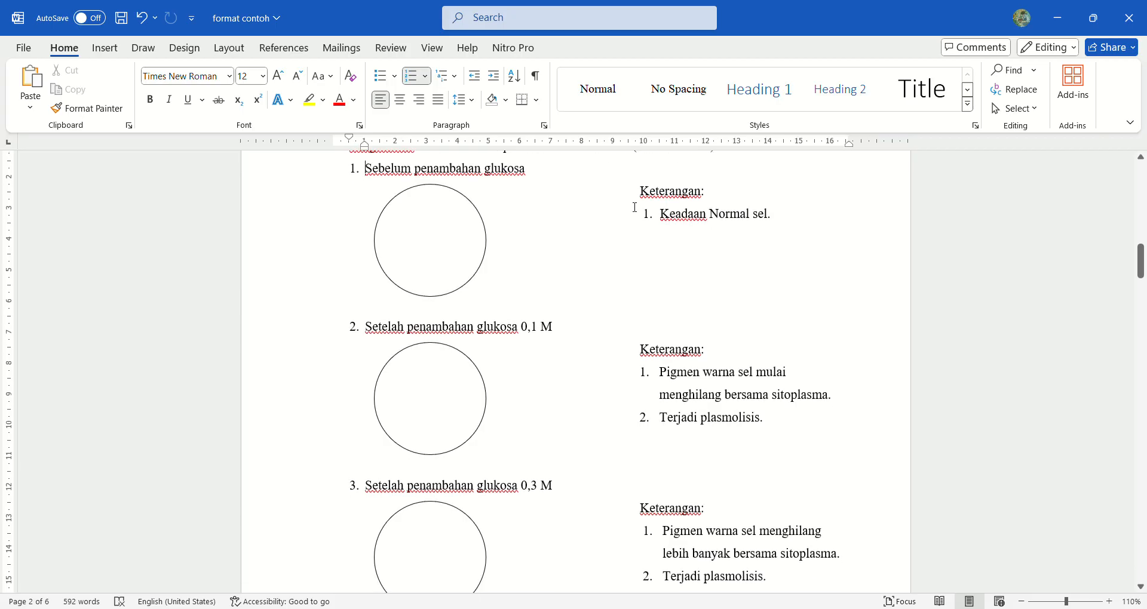
click(635, 207)
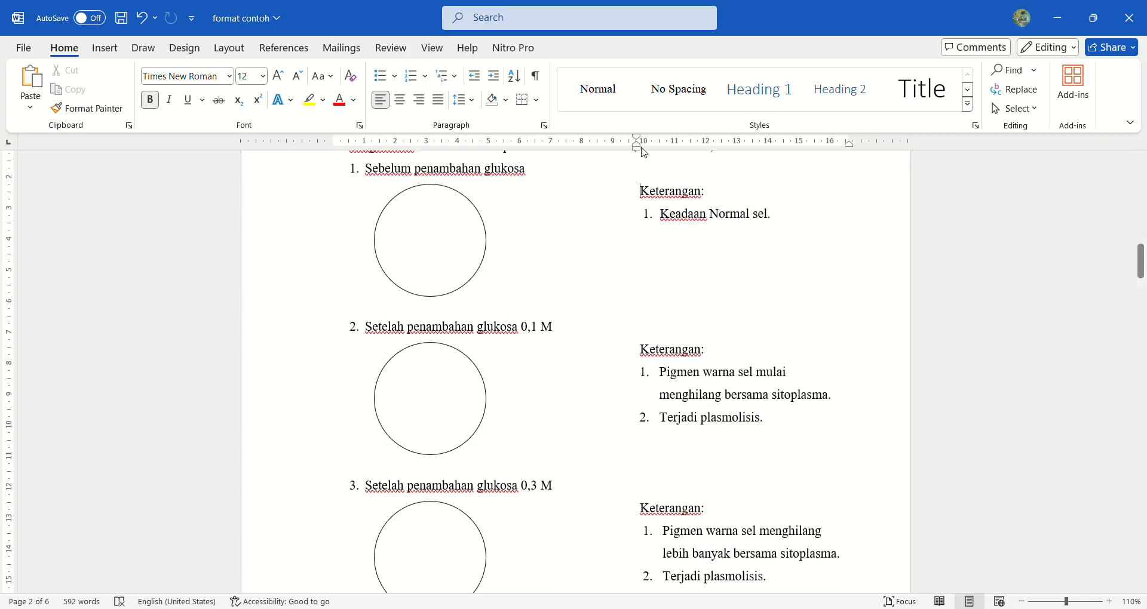
drag(637, 141, 638, 141)
scroll(655, 308, down, 1)
scroll(656, 305, up, 2)
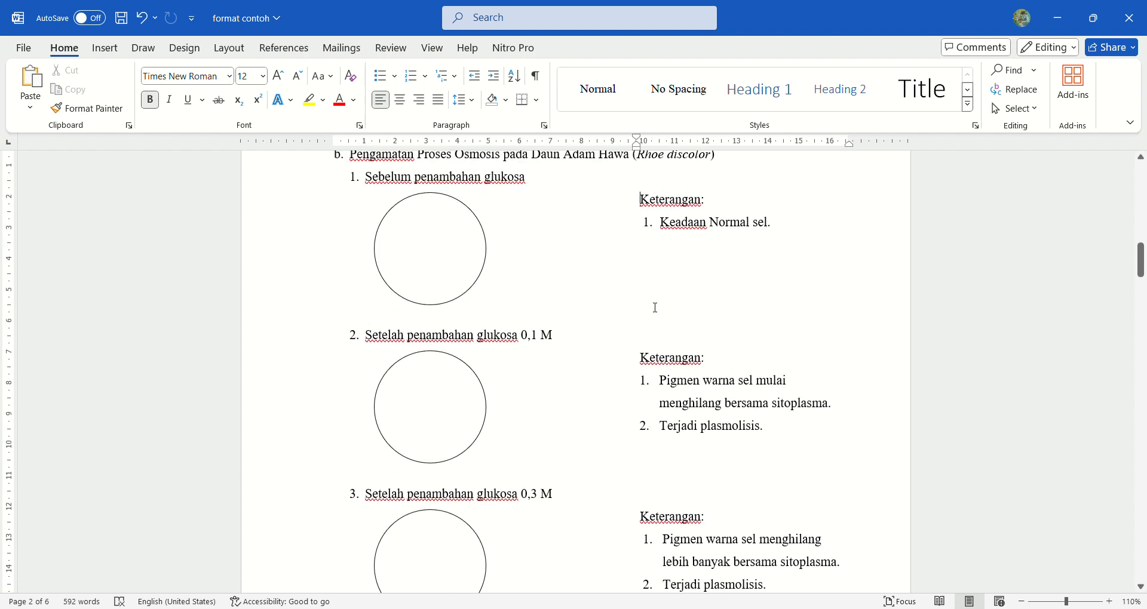
- Examine the placement of the circle under "Sebelum penambahan glukosa" relative to its item text and the "Keterangan" notes beside it
click(436, 255)
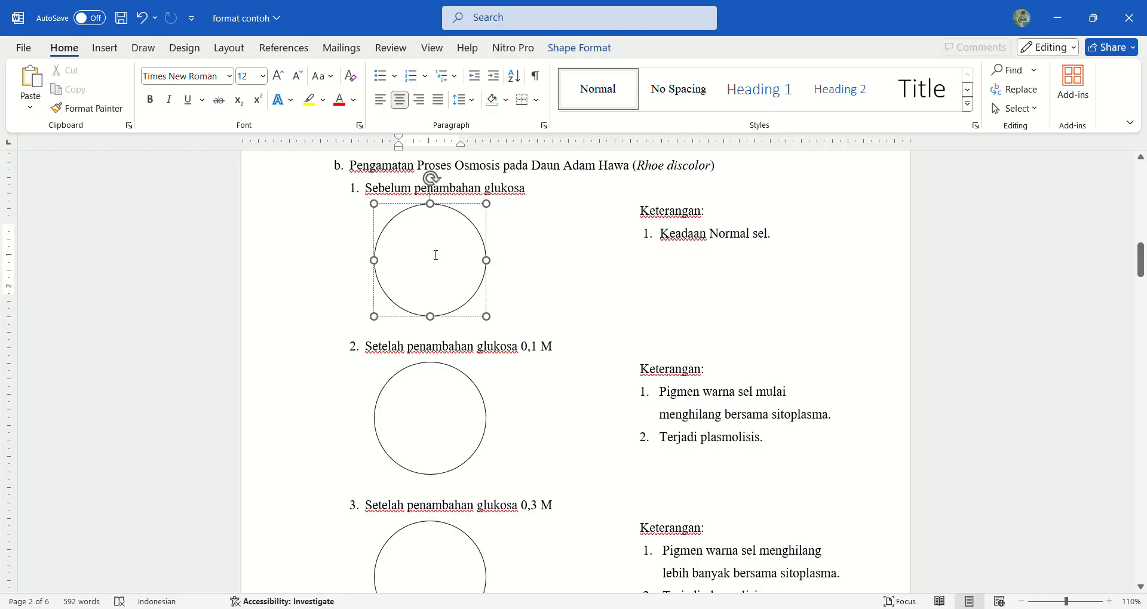
click(570, 286)
scroll(568, 285, down, 1)
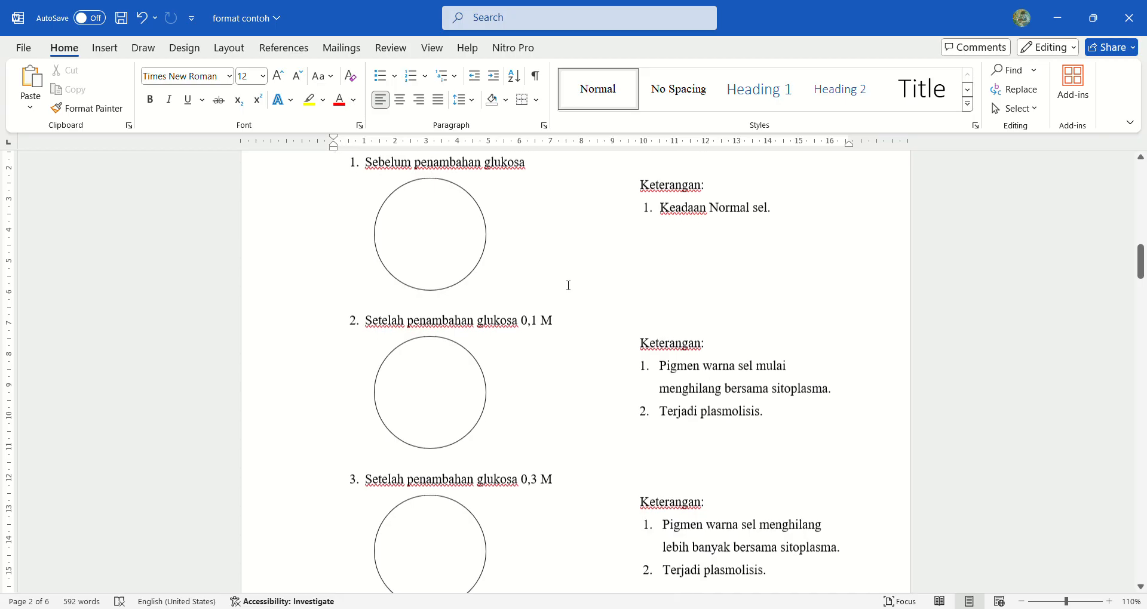
scroll(497, 327, down, 1)
scroll(532, 395, down, 3)
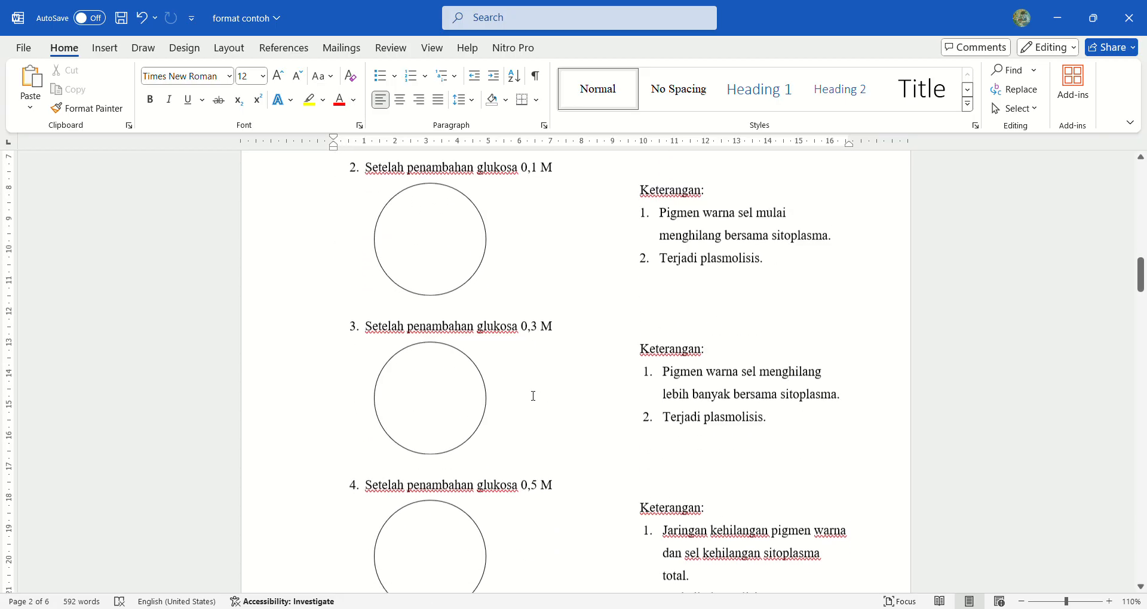
scroll(545, 491, up, 4)
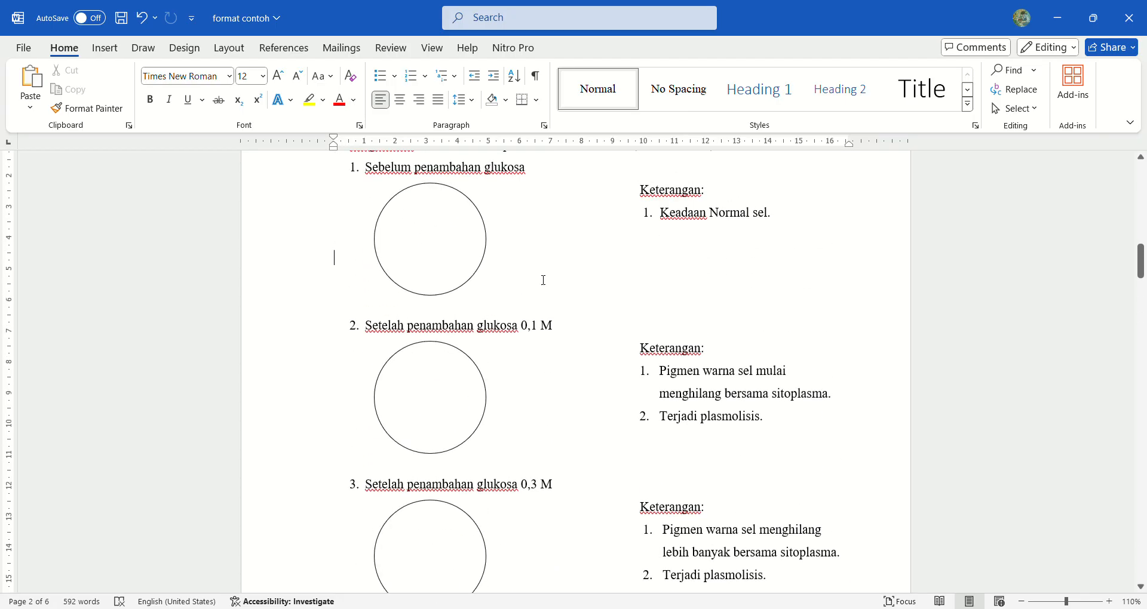
scroll(653, 264, up, 1)
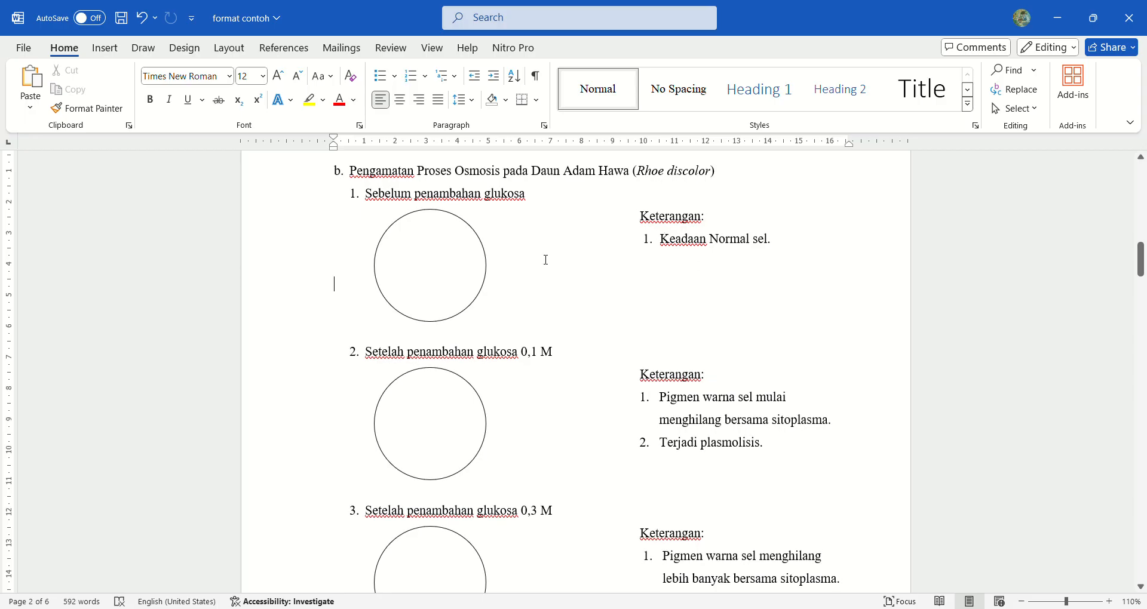
click(466, 256)
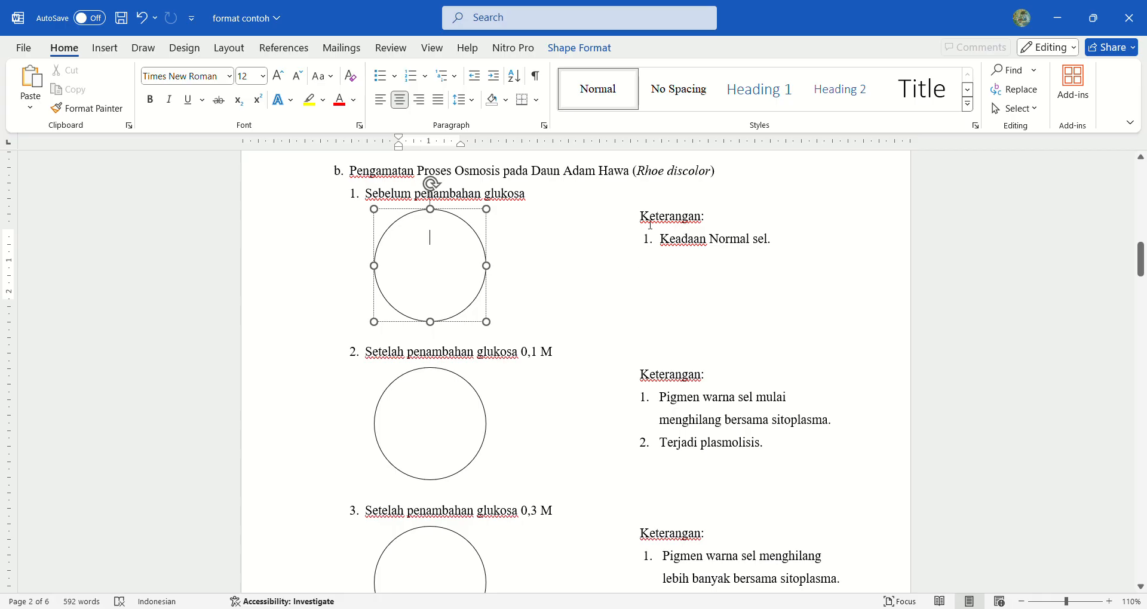
click(739, 373)
- Examine the circle under "Setelah penambahan glukosa 0,1 M" and the indents of its two numbered notes
scroll(773, 436, down, 1)
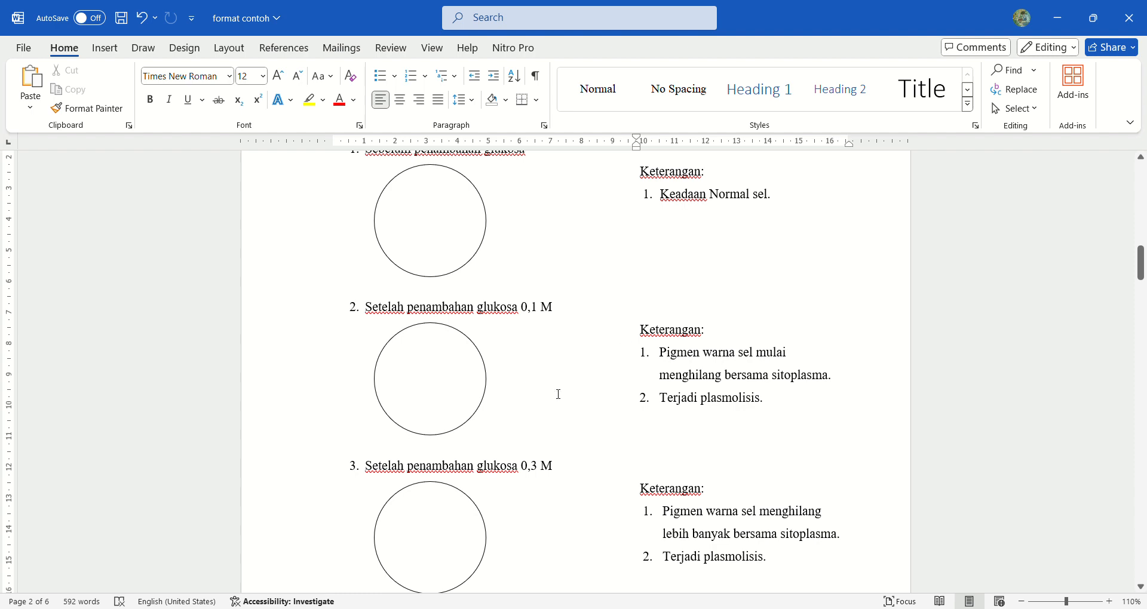
click(411, 364)
click(744, 444)
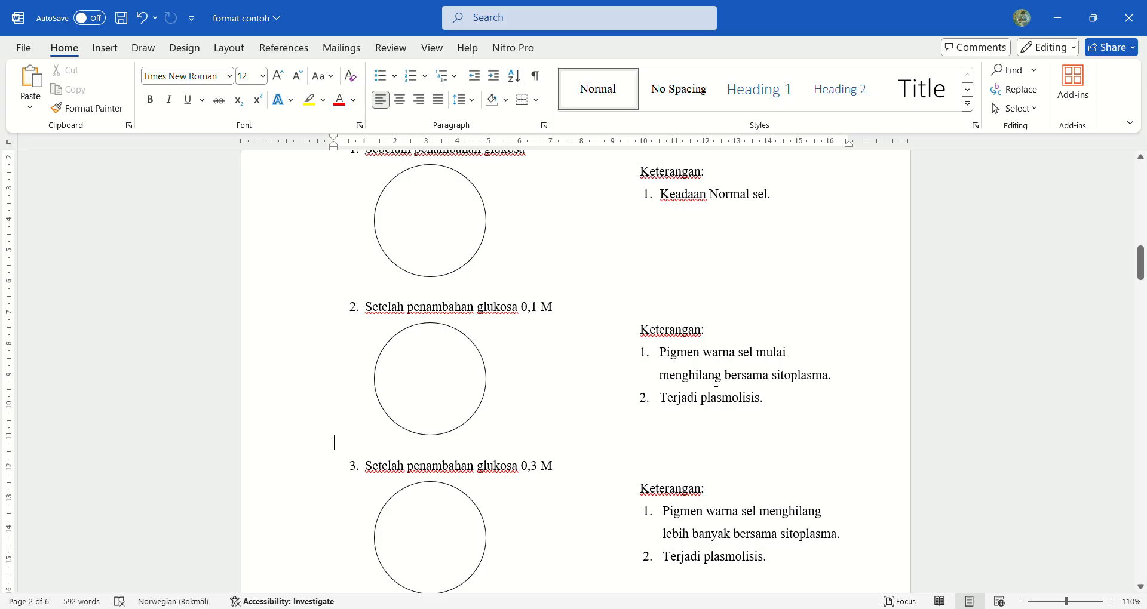
click(799, 411)
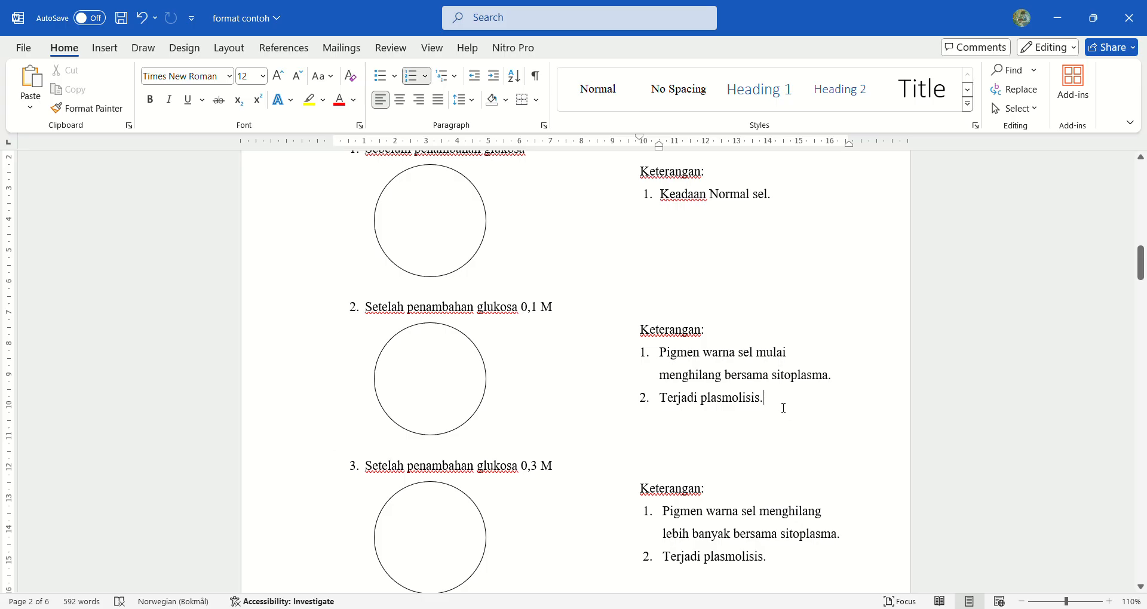
drag(783, 408, 648, 353)
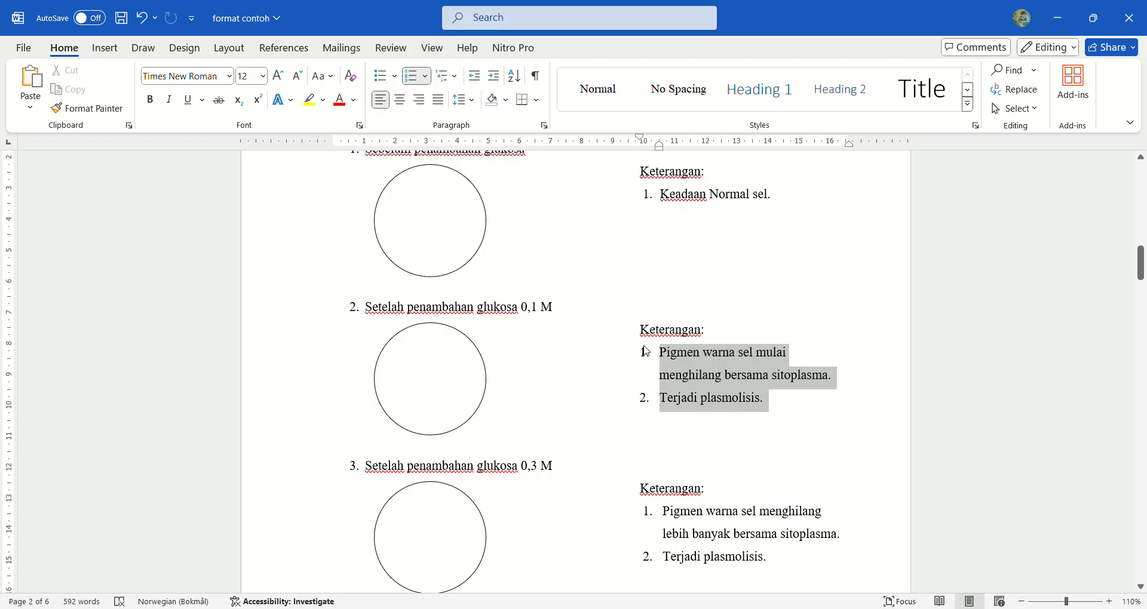
click(691, 375)
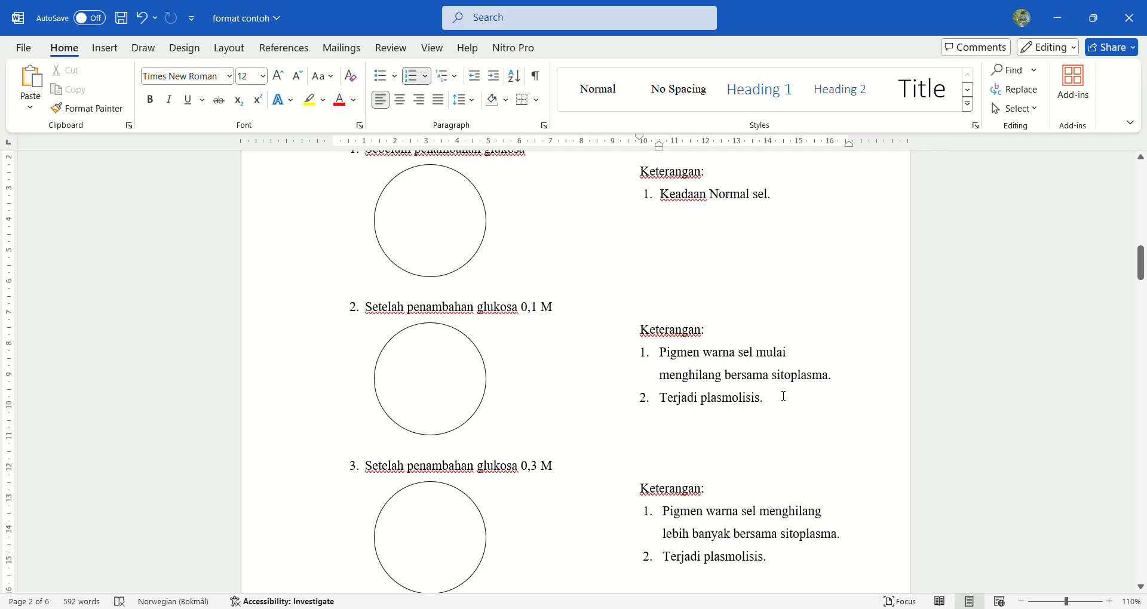
- Compare the circle spacing and note alignment across the "Setelah penambahan glukosa" items for 0,1 M, 0,3 M and 0,5 M
scroll(781, 397, down, 1)
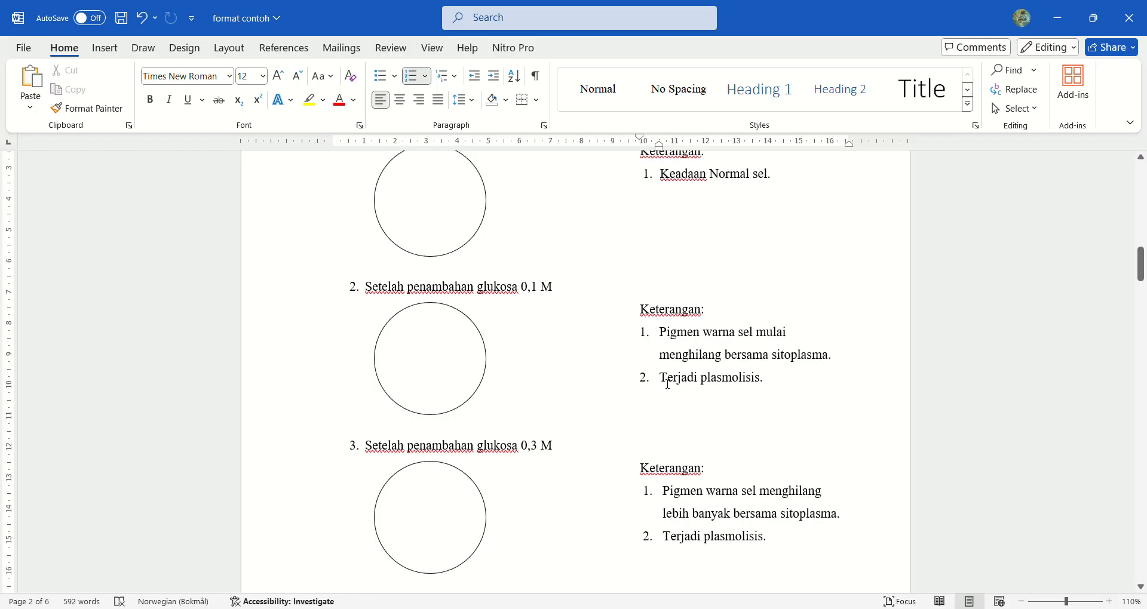
scroll(749, 418, down, 2)
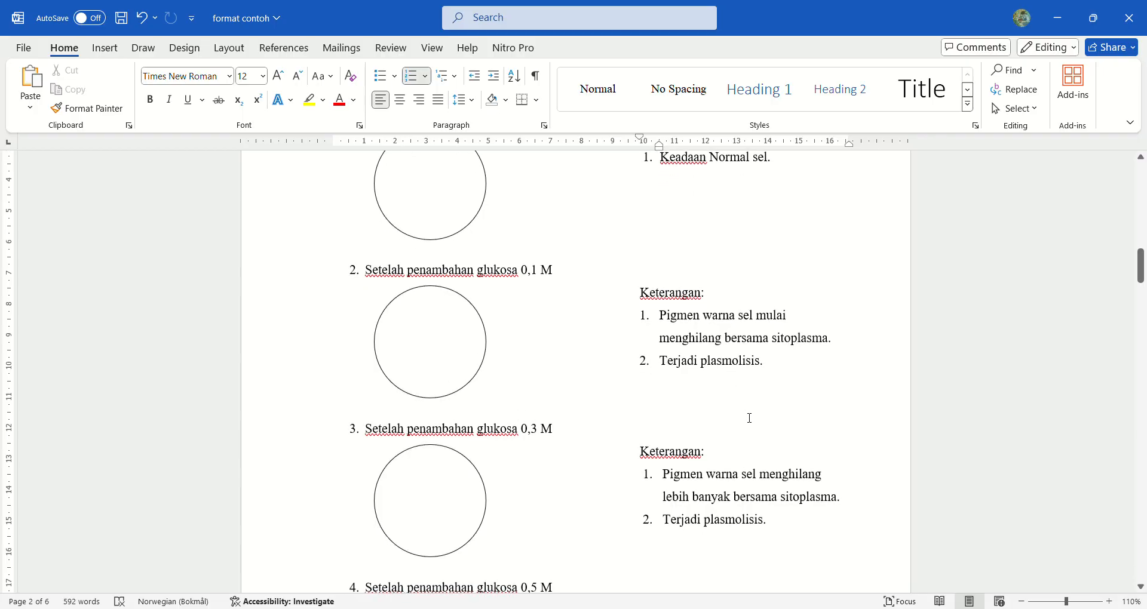
scroll(749, 418, down, 1)
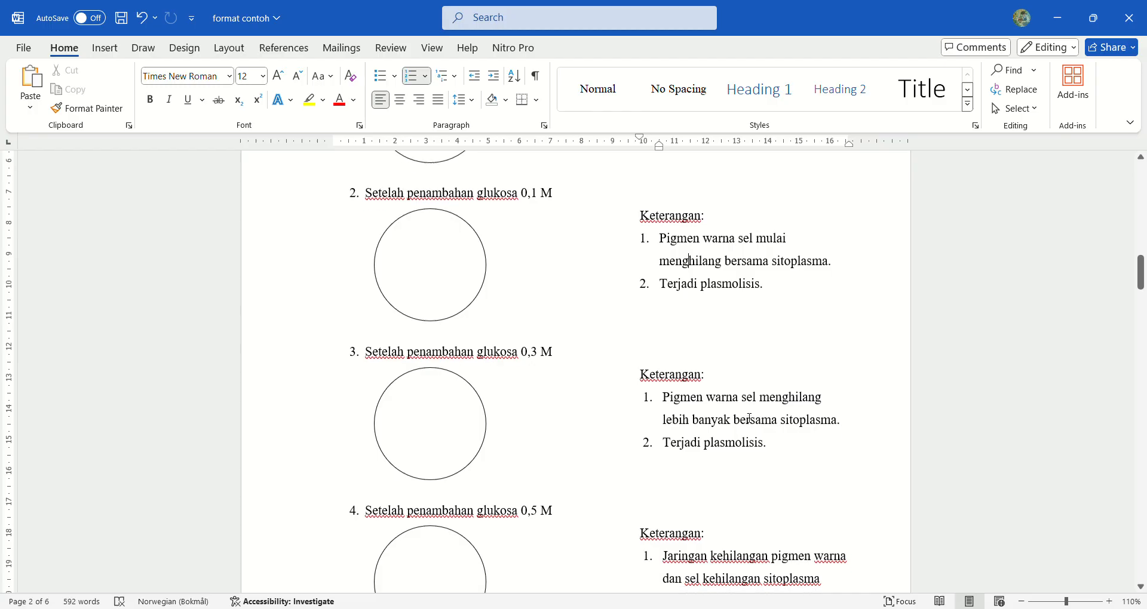
scroll(750, 418, up, 1)
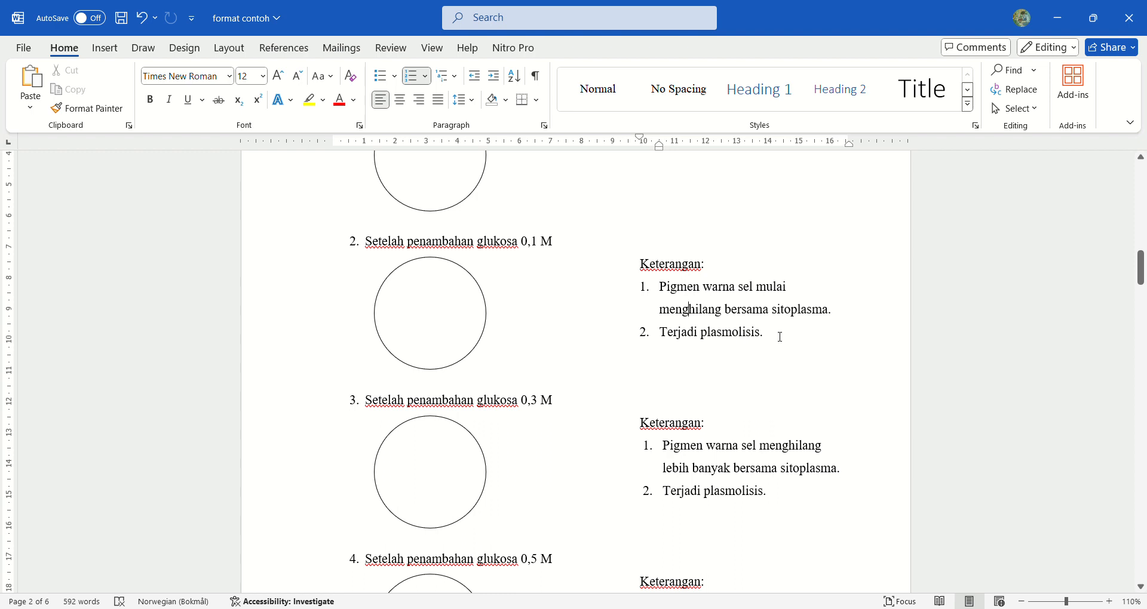
scroll(747, 335, down, 1)
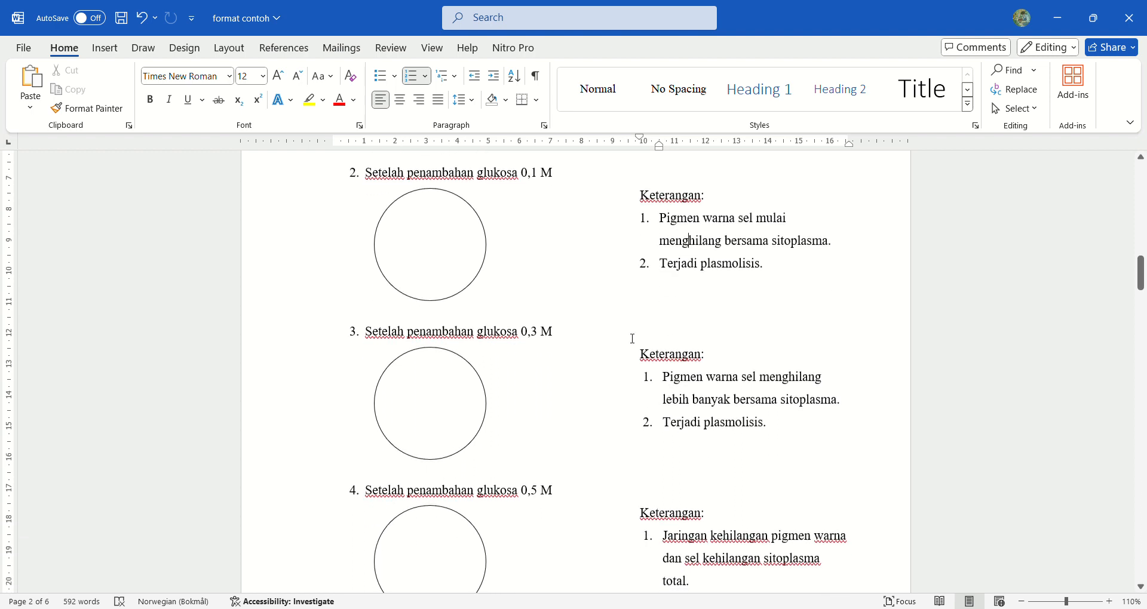
scroll(453, 350, down, 1)
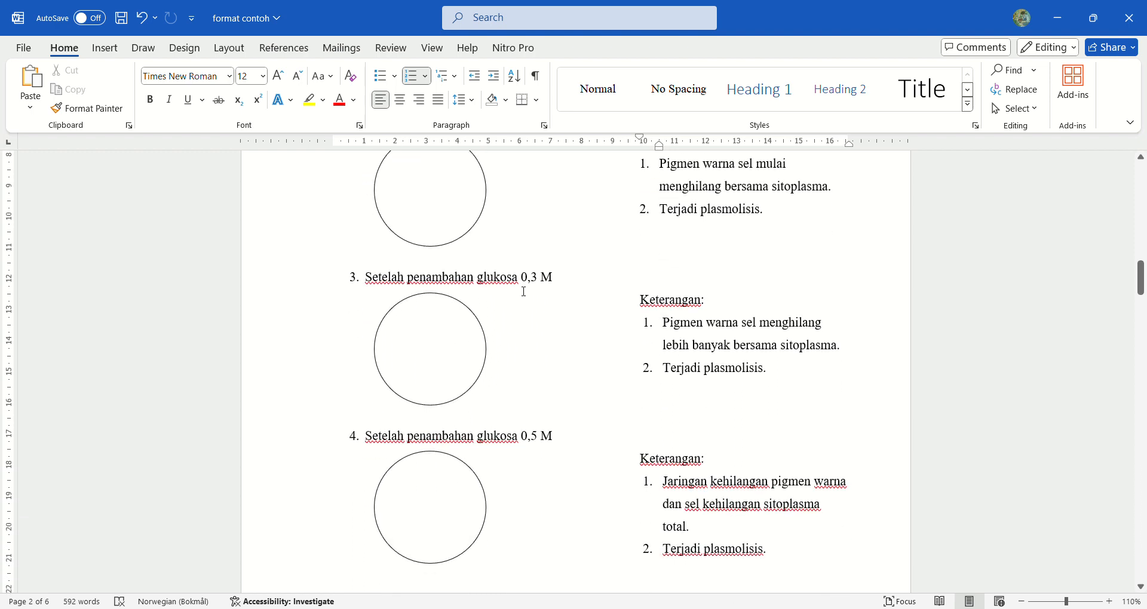
scroll(675, 412, down, 1)
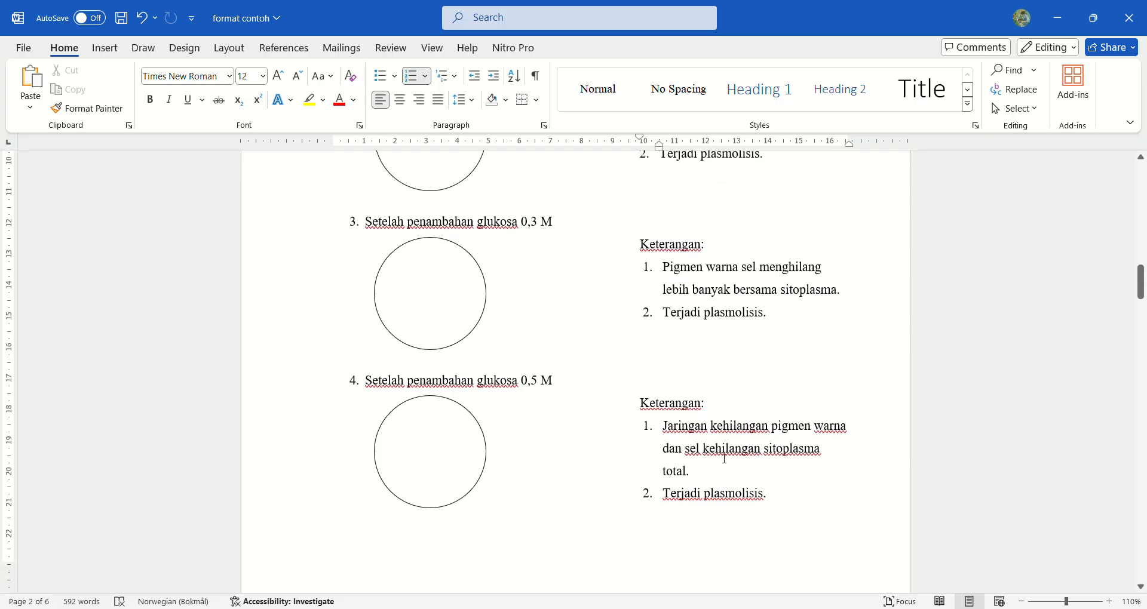
- Delete the empty paragraph above the "II. PEMBAHASAN" heading on page 3 and save the document
scroll(726, 359, down, 9)
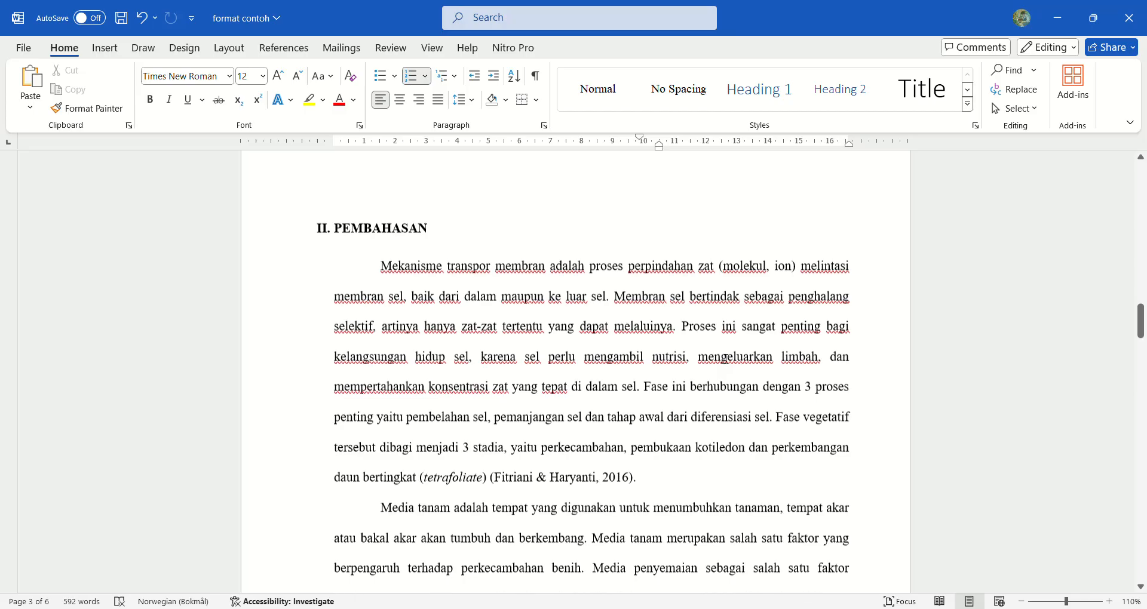
scroll(726, 358, up, 1)
click(361, 223)
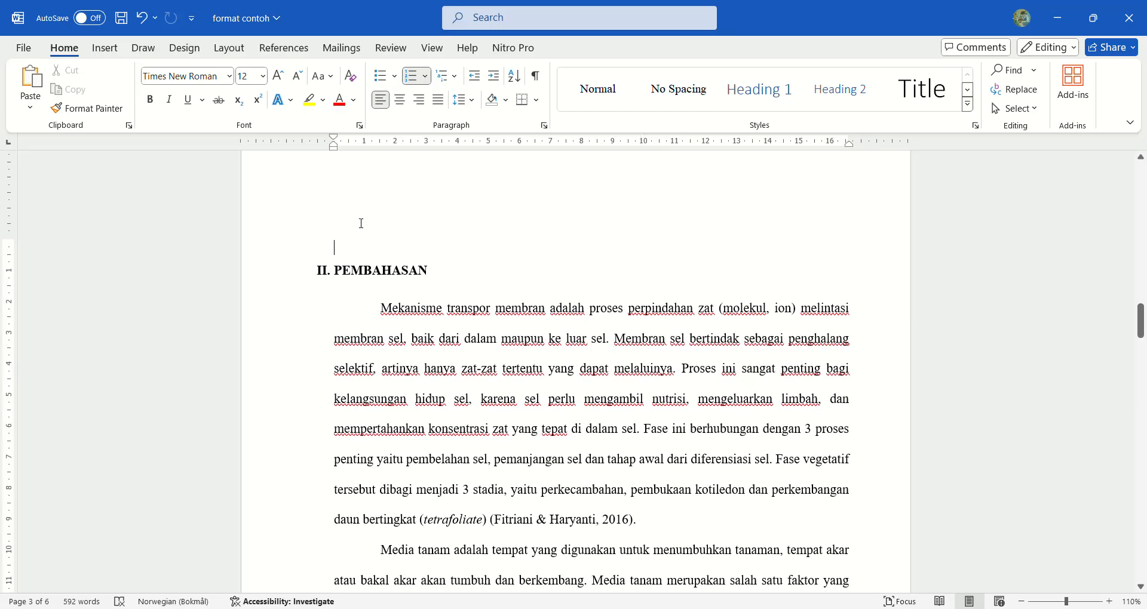
key(BackSpace)
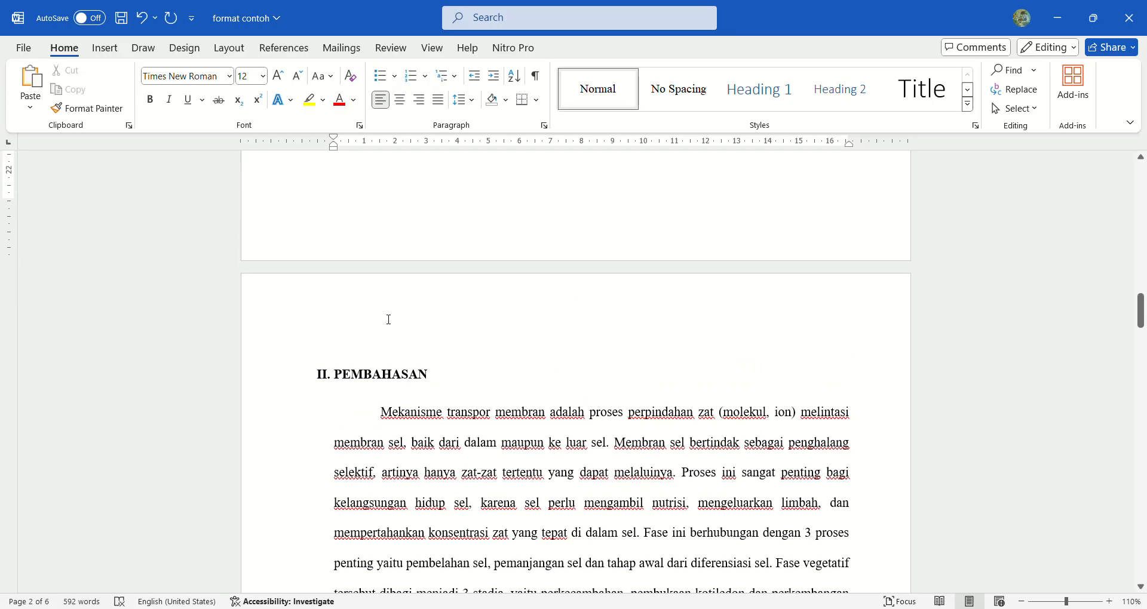
key(ctrl+s)
- Examine the numbering and text of the "II. PEMBAHASAN" heading at 90% zoom
scroll(496, 368, down, 4)
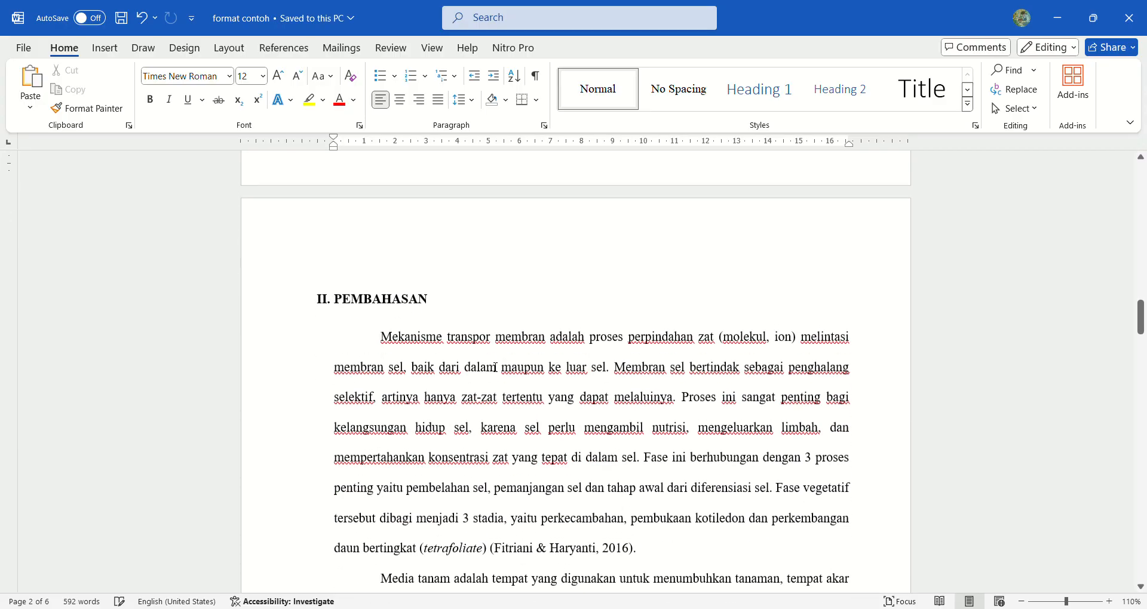
scroll(496, 363, down, 2)
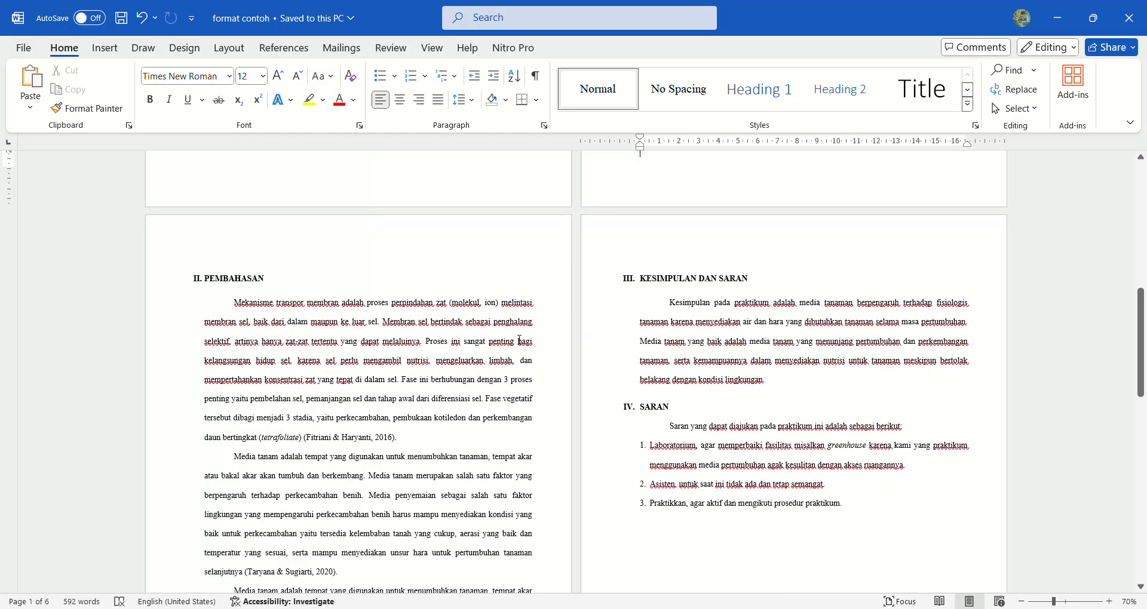
scroll(518, 339, up, 2)
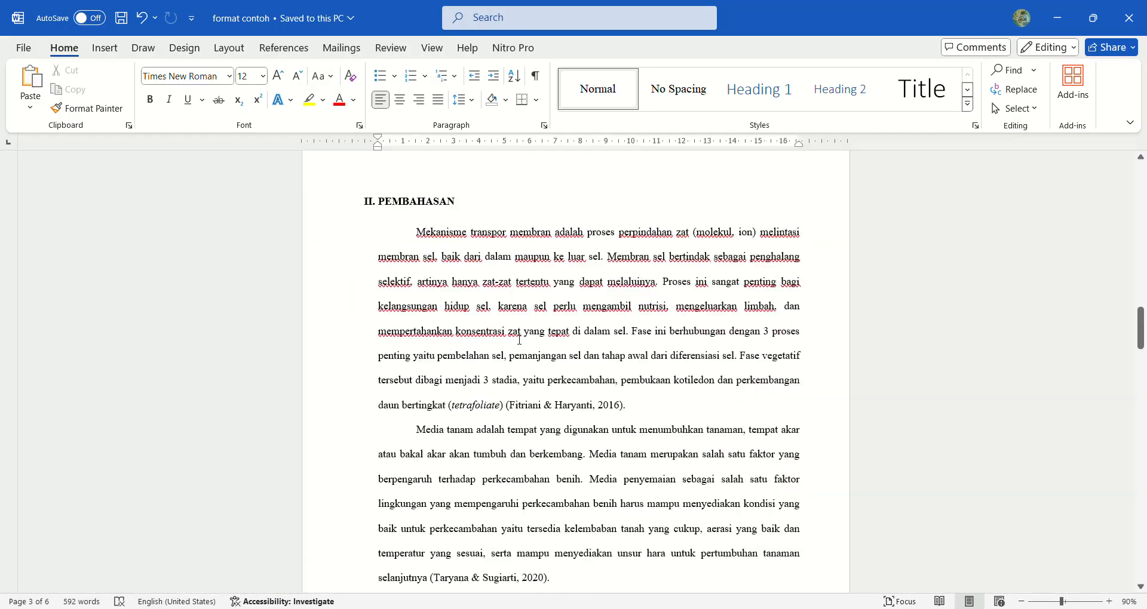
click(382, 207)
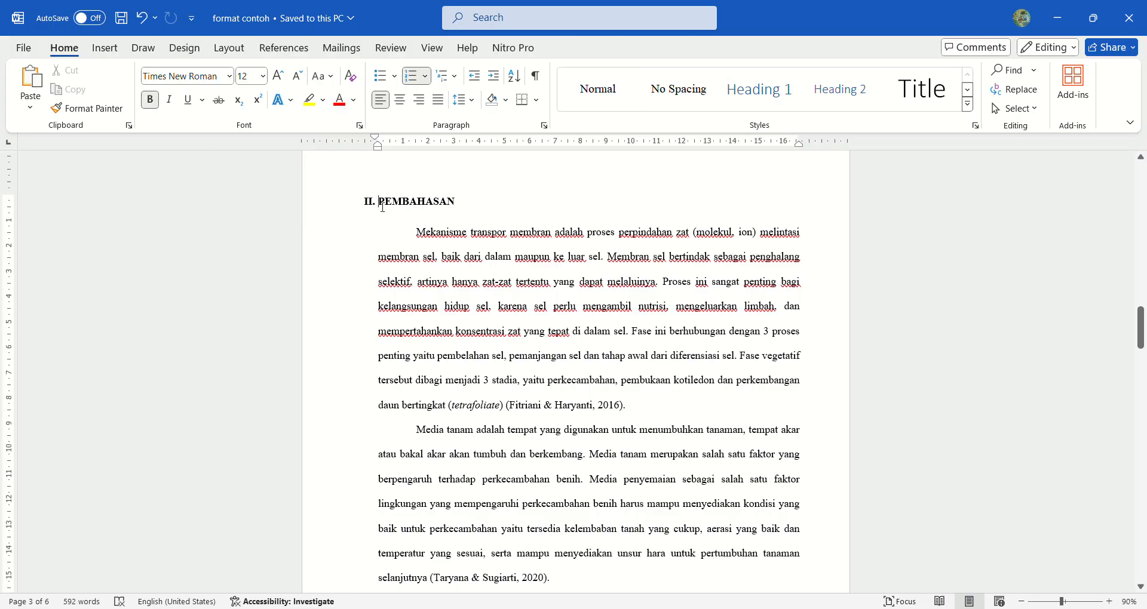
drag(470, 204, 380, 209)
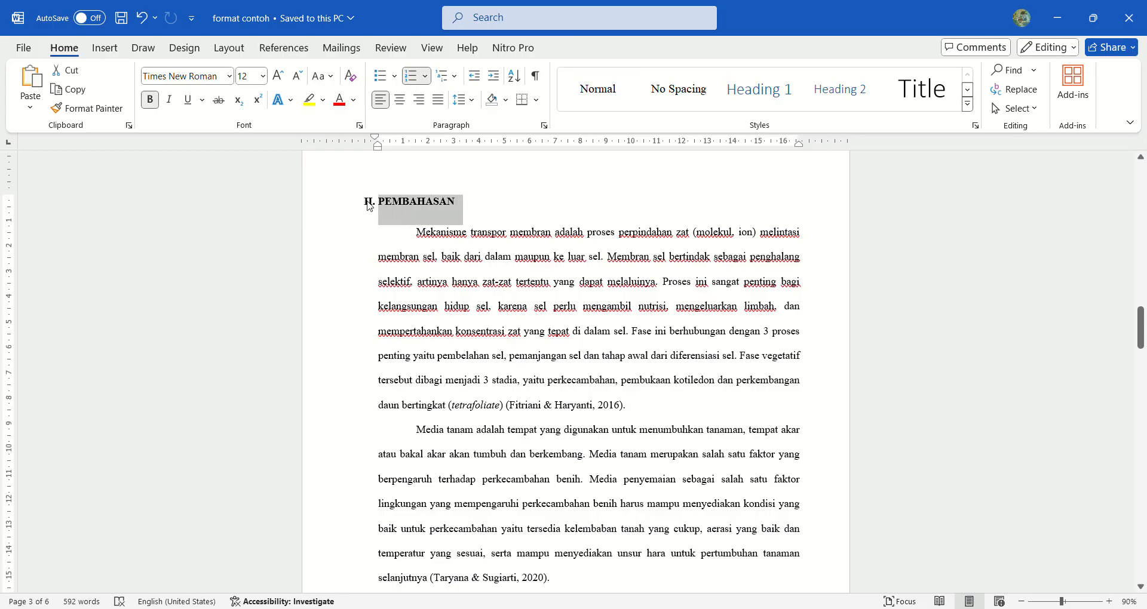
click(382, 211)
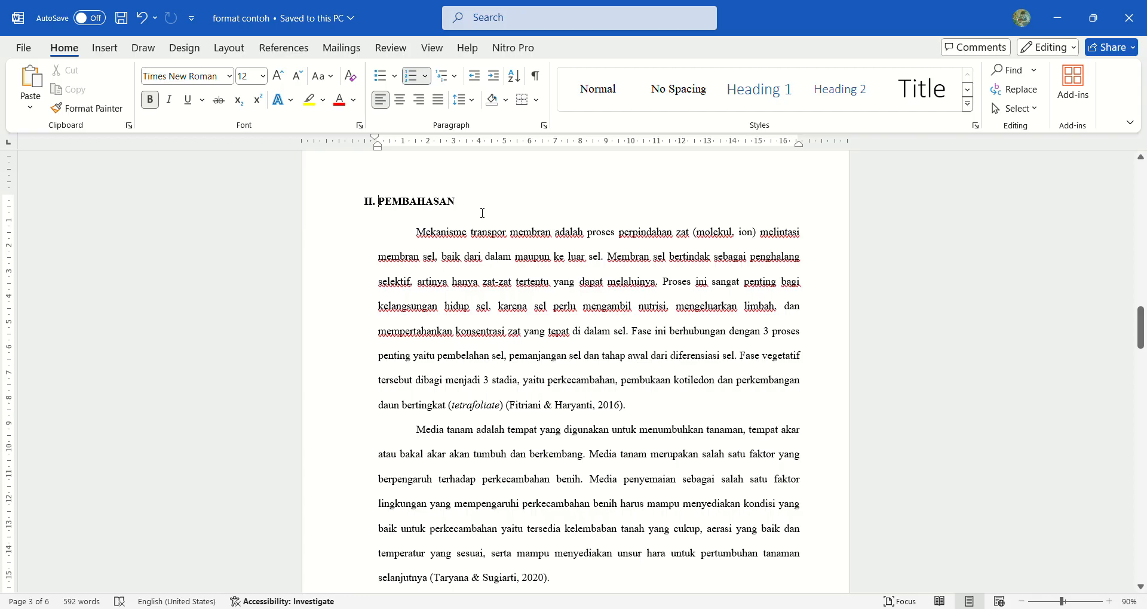
- Examine the first-line indent and justified alignment of the body paragraphs under "II. PEMBAHASAN"
drag(394, 239, 574, 454)
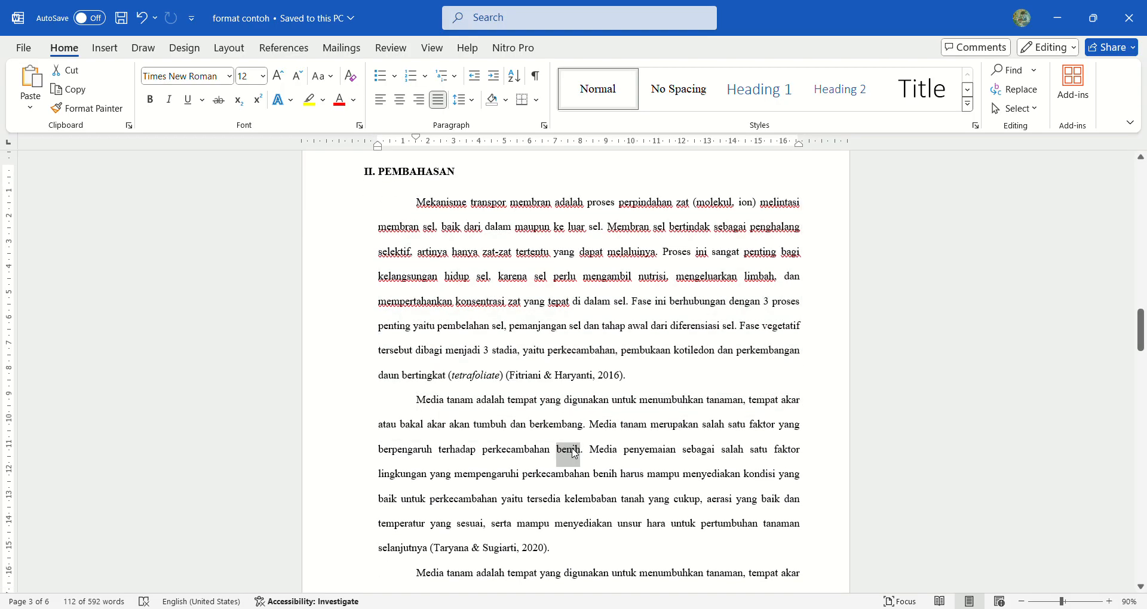
click(574, 454)
scroll(577, 454, up, 1)
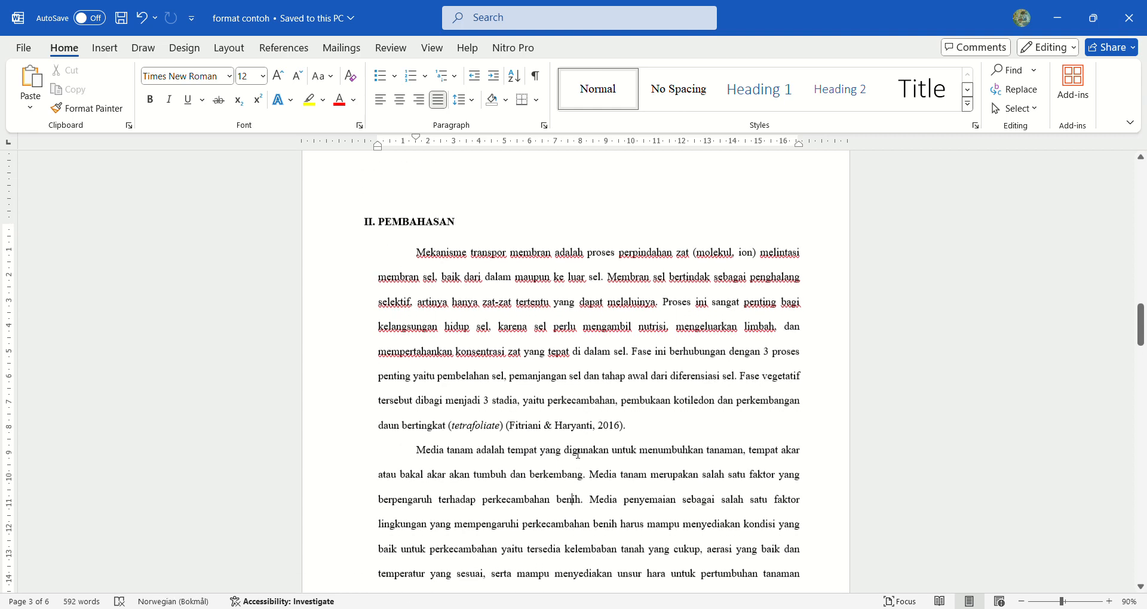
drag(416, 261, 522, 333)
scroll(577, 353, up, 6)
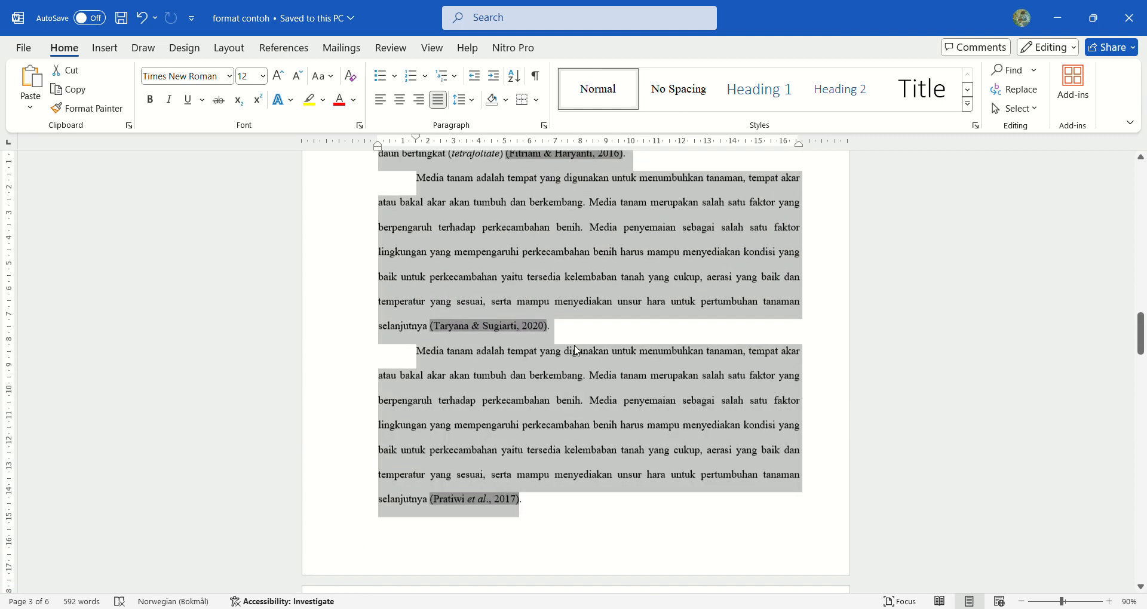
click(396, 213)
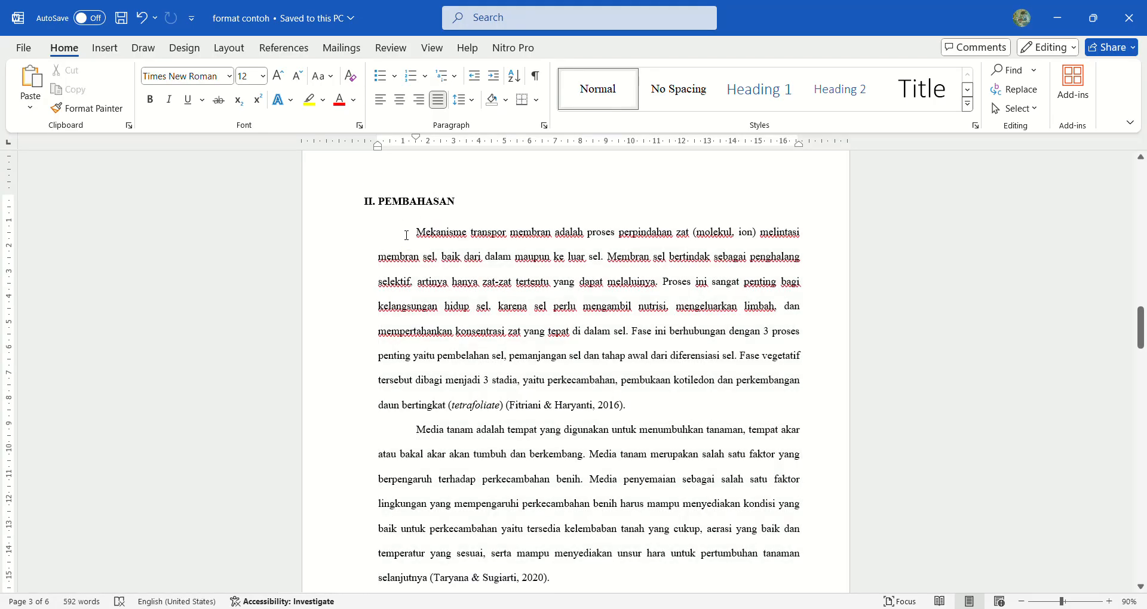
drag(416, 232, 612, 486)
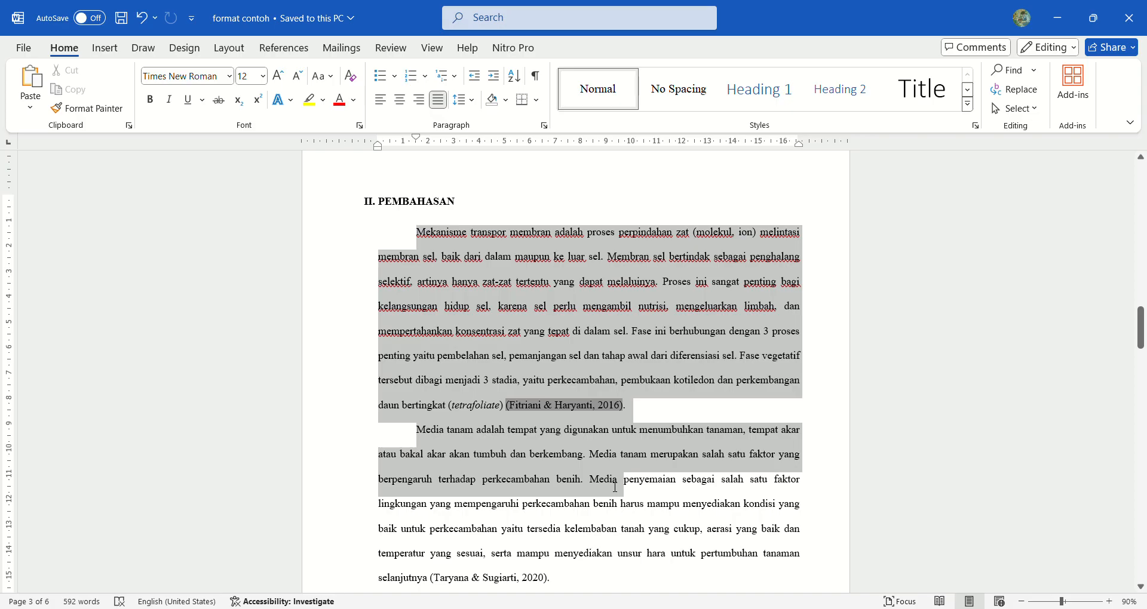
click(610, 485)
scroll(601, 477, down, 1)
scroll(425, 400, up, 1)
scroll(423, 400, up, 1)
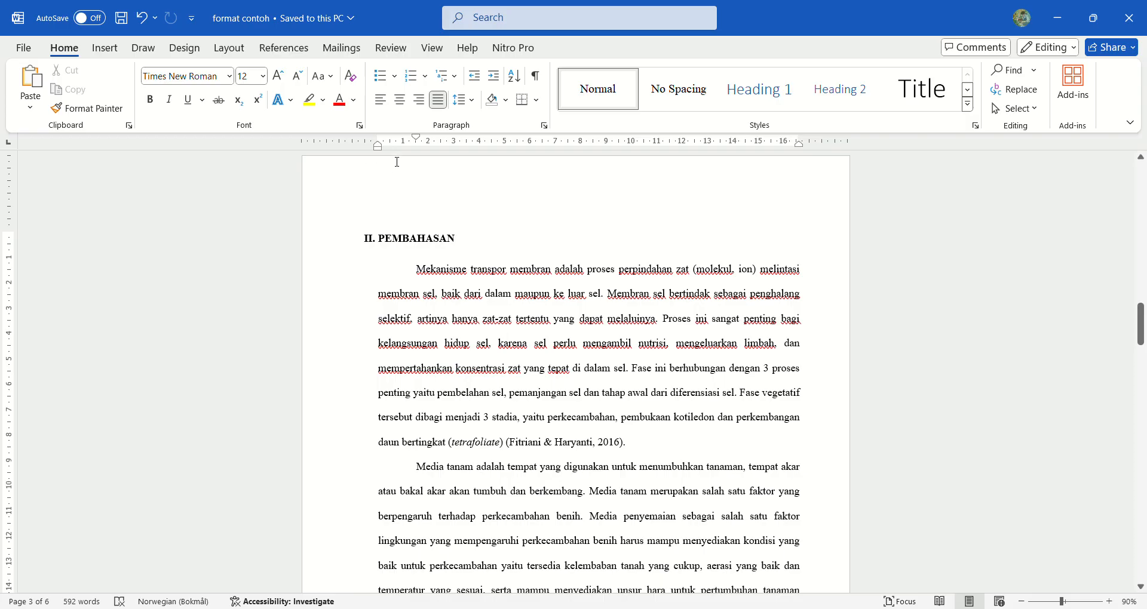
- Check the hanging indent position of the "II. PEMBAHASAN" heading against the left edge of the body text
click(382, 240)
drag(380, 150, 380, 149)
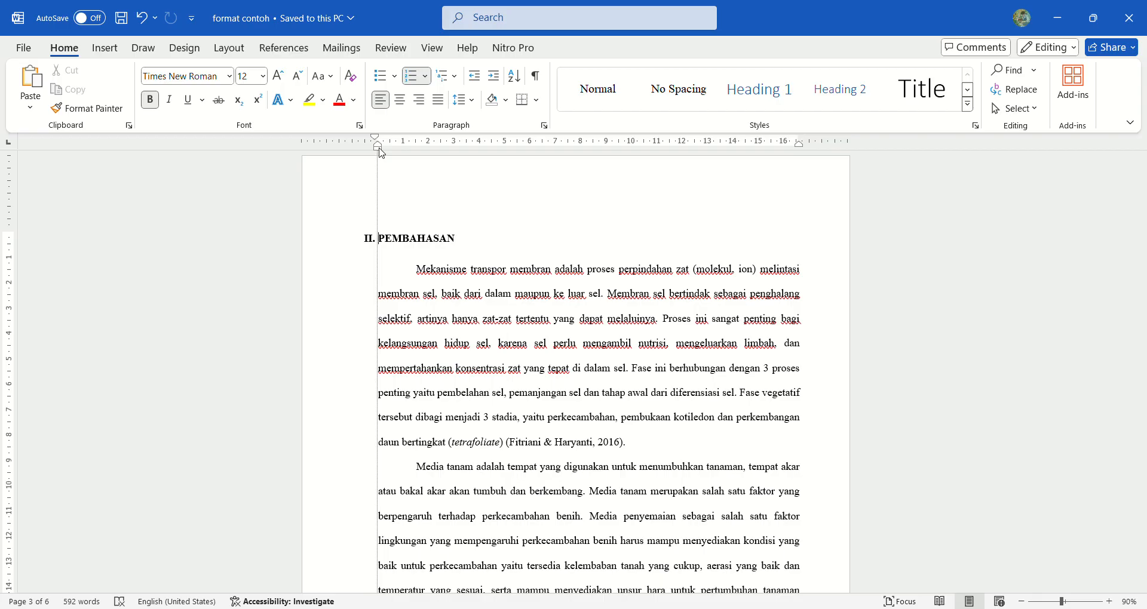
drag(381, 153, 382, 153)
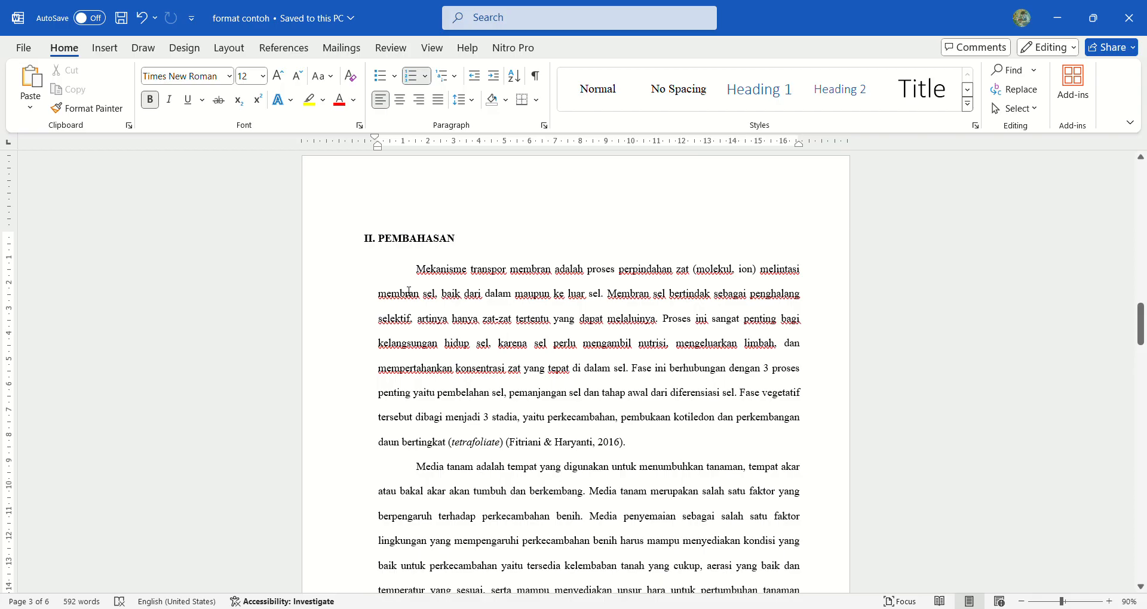
- Compare the indent of the "II. PEMBAHASAN" heading with the first body paragraph at 150% zoom
click(409, 290)
drag(417, 270, 472, 286)
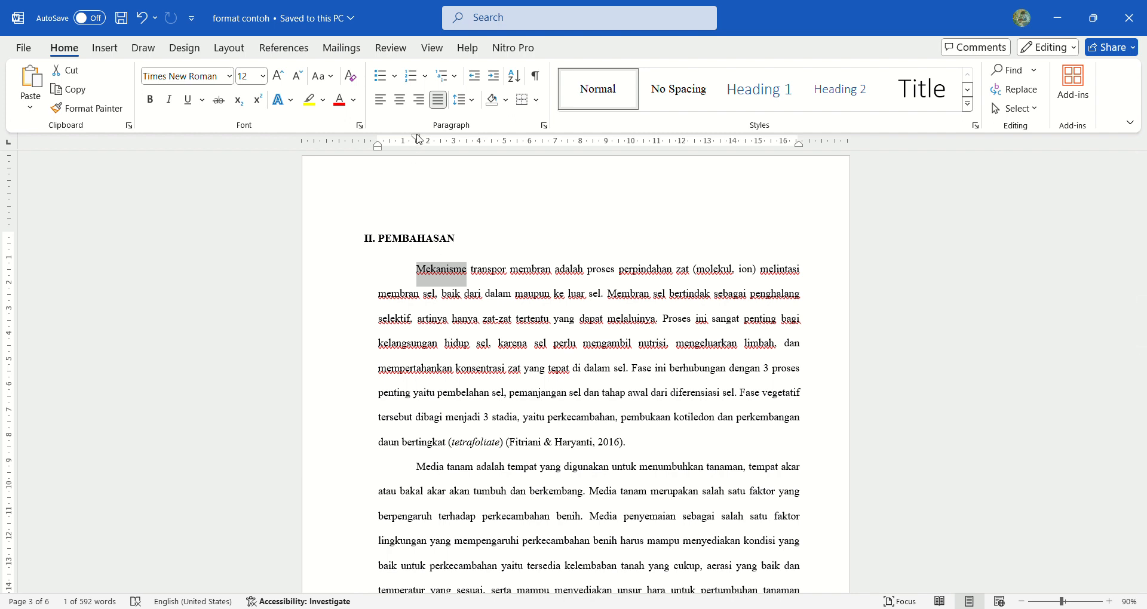
click(393, 239)
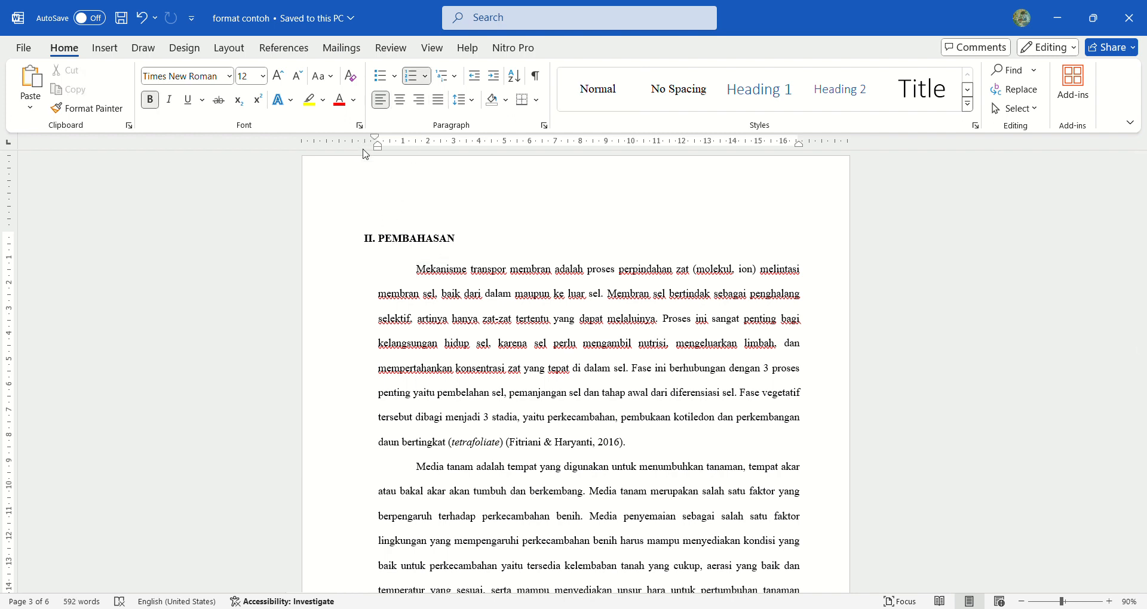
ctrl+scroll(371, 189, up, 6)
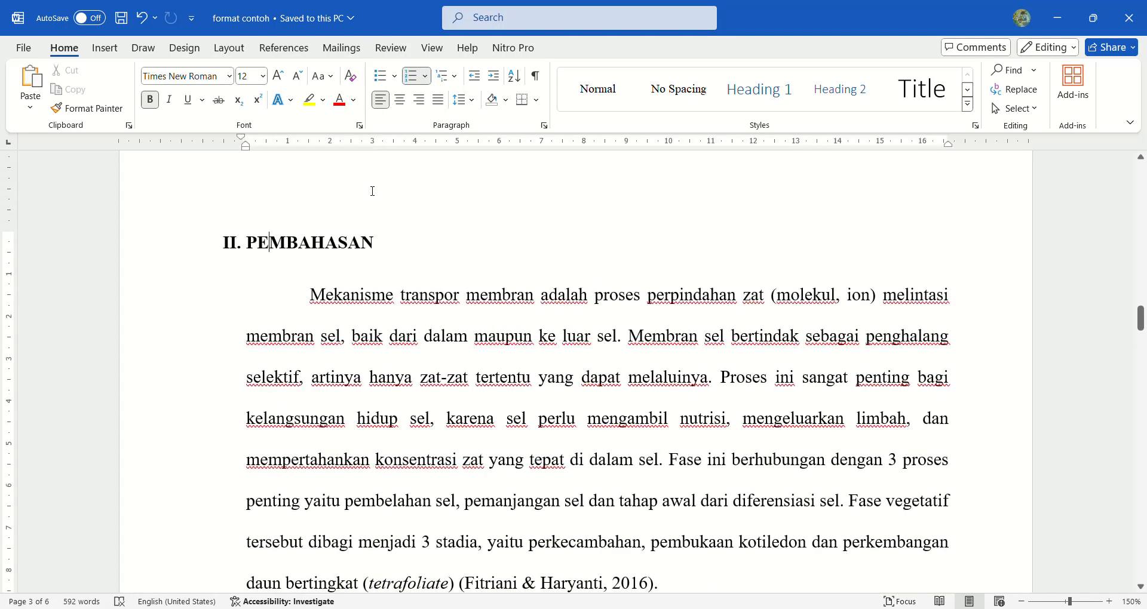
click(232, 249)
click(232, 249)
scroll(339, 247, down, 1)
scroll(311, 271, up, 2)
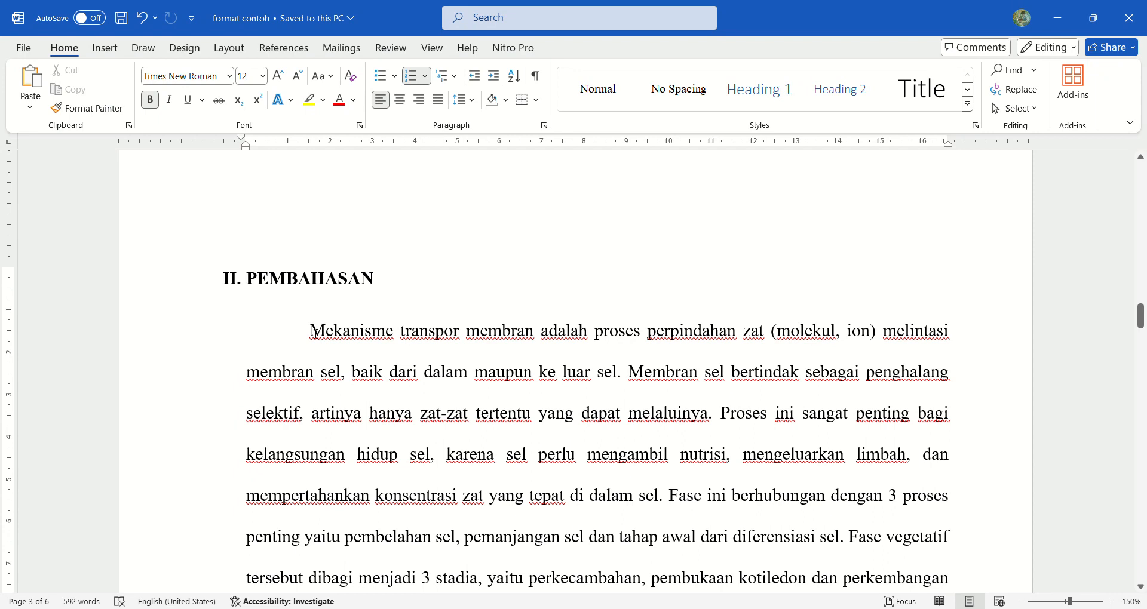
- Check the first-line indent marker of the first paragraph under "II. PEMBAHASAN" against its opening word
click(310, 331)
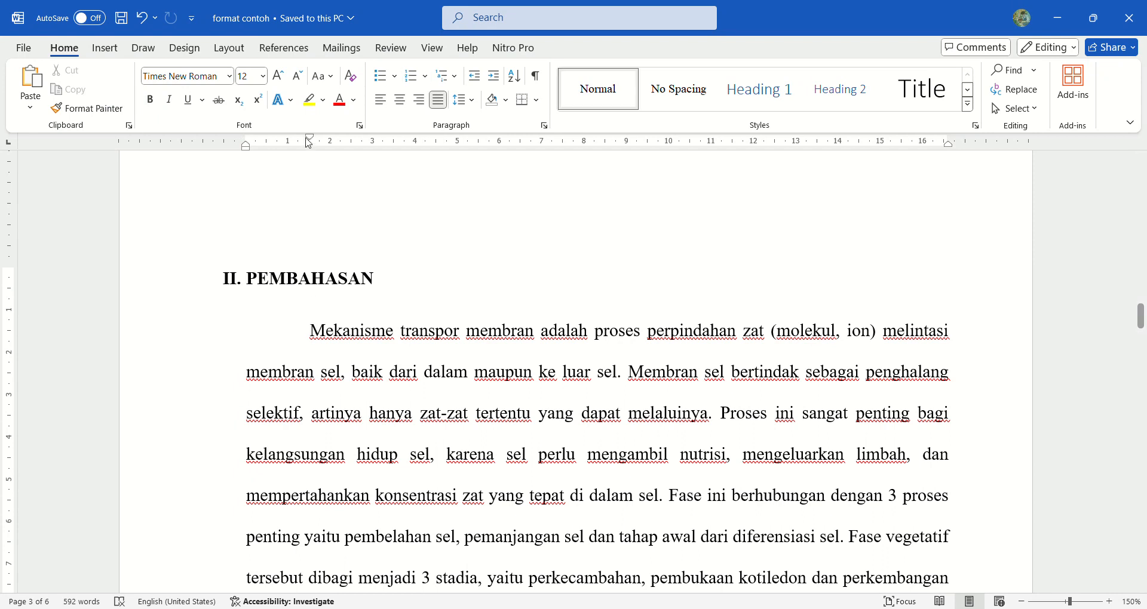
drag(311, 143, 310, 142)
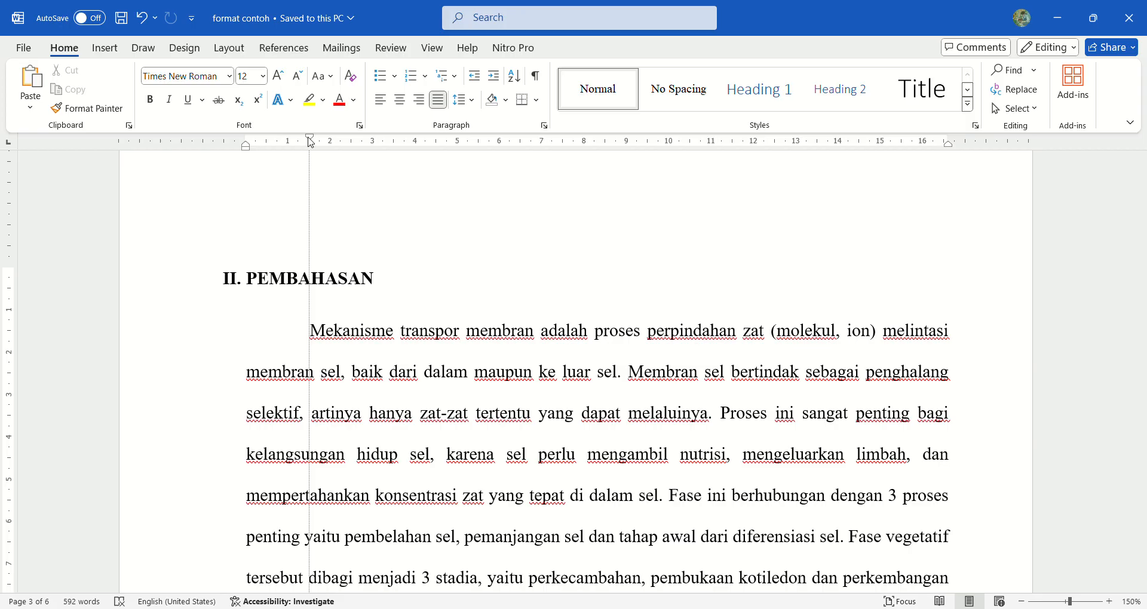
drag(310, 143, 310, 142)
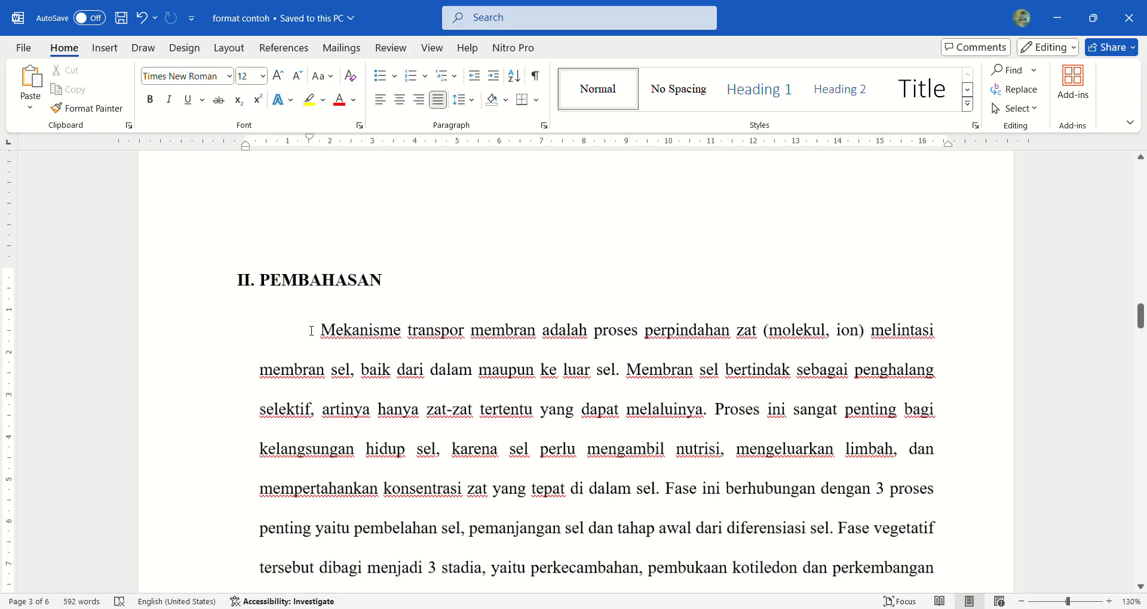
ctrl+scroll(311, 323, down, 3)
scroll(323, 298, down, 3)
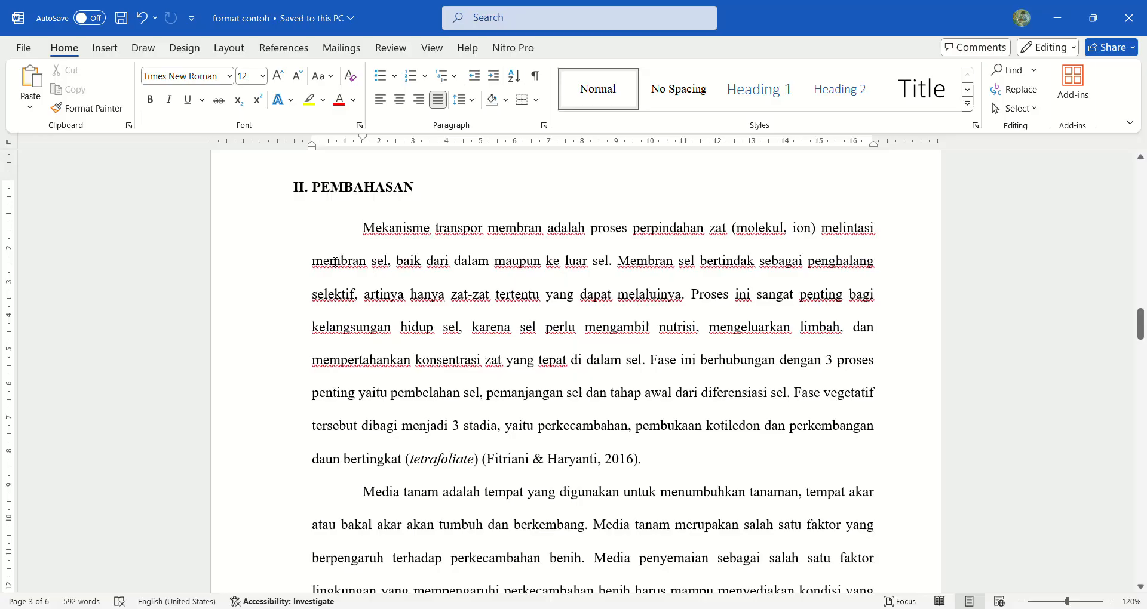
- Examine the sentence structure and full stops within the first paragraph under "II. PEMBAHASAN"
scroll(343, 256, up, 1)
drag(373, 242, 646, 482)
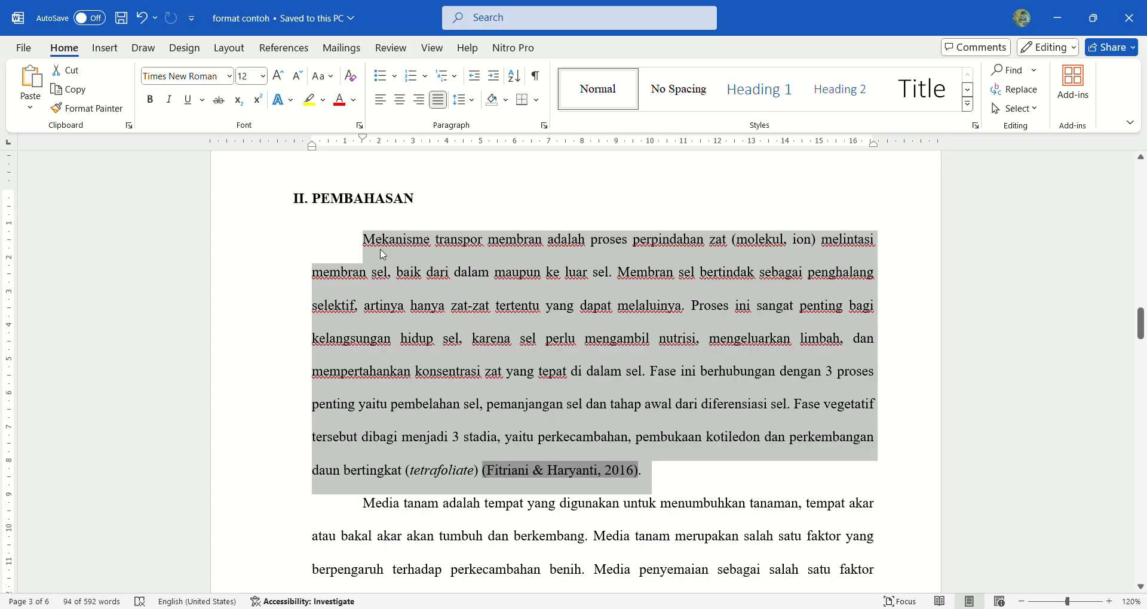
drag(358, 238, 731, 263)
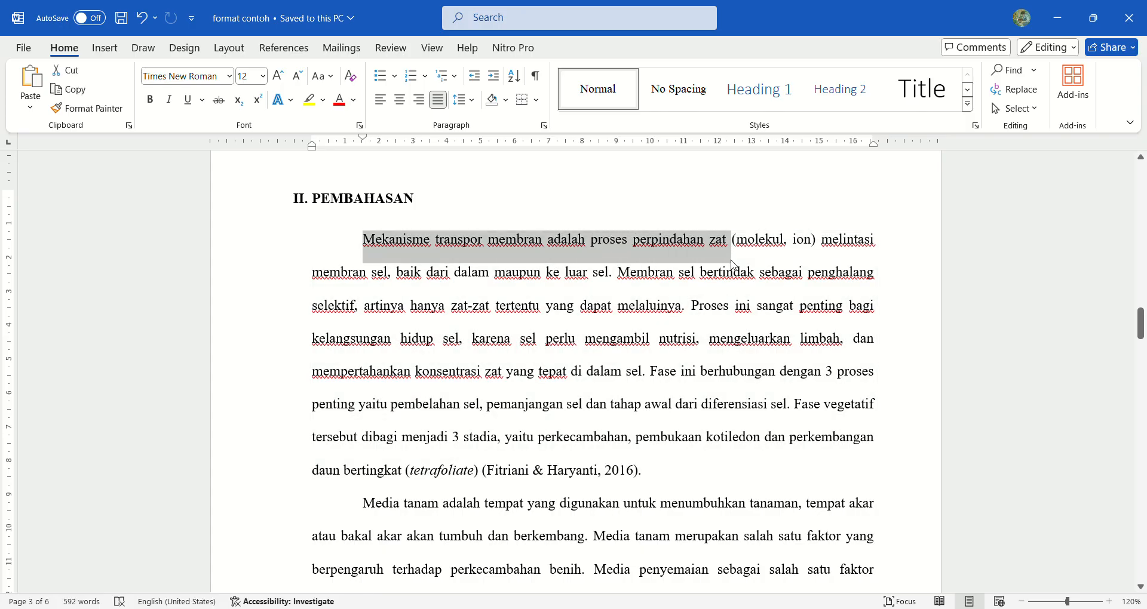
drag(332, 290, 611, 286)
click(613, 284)
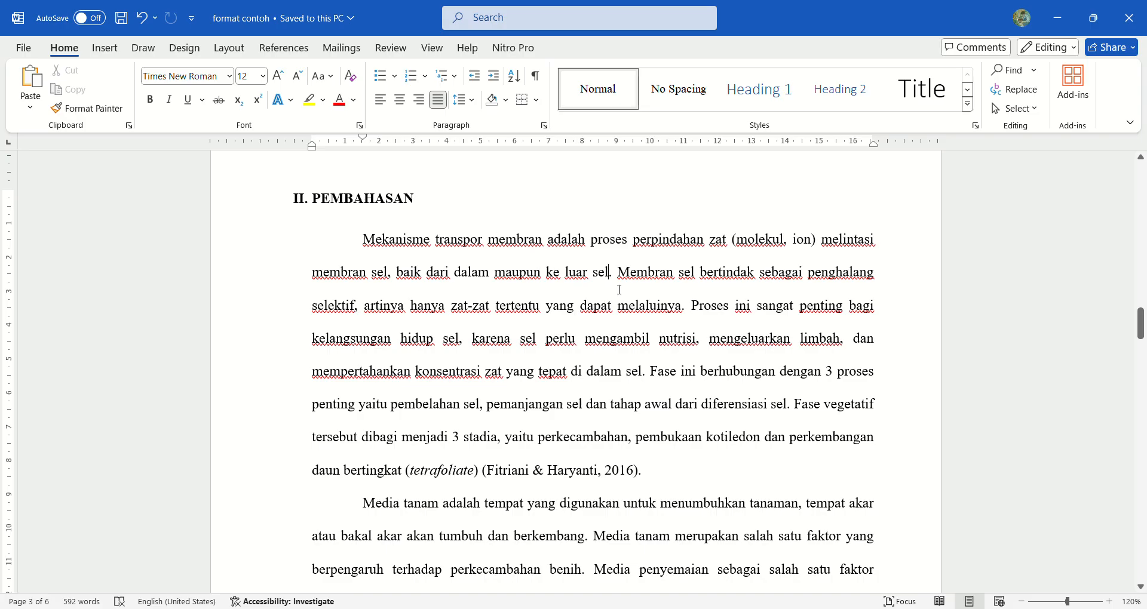
key(ctrl+shift+Left)
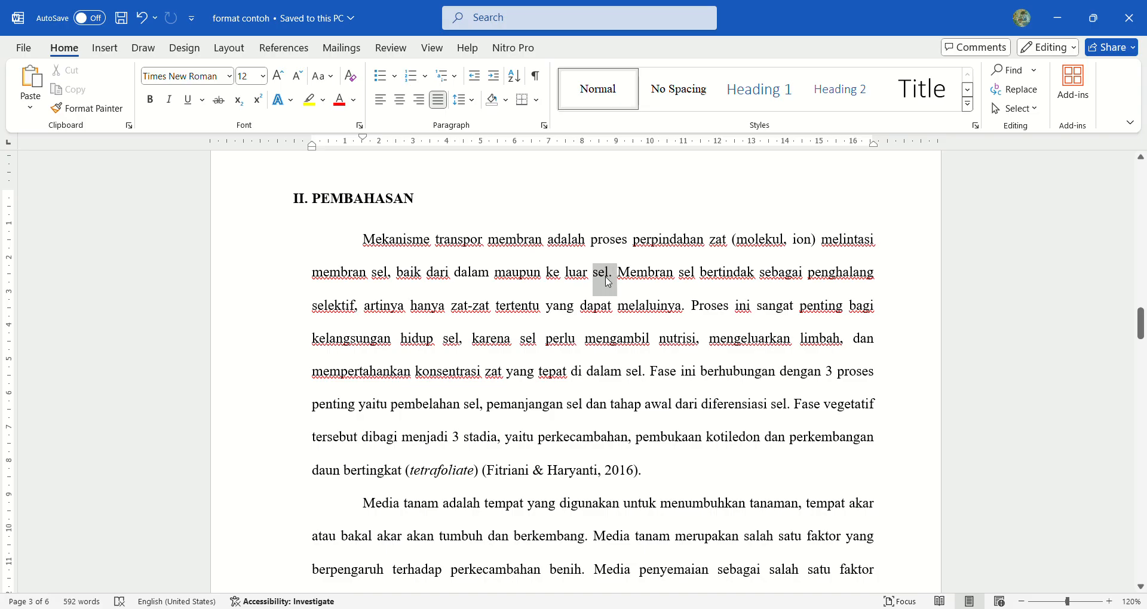
key(Down)
drag(692, 314, 686, 314)
click(706, 372)
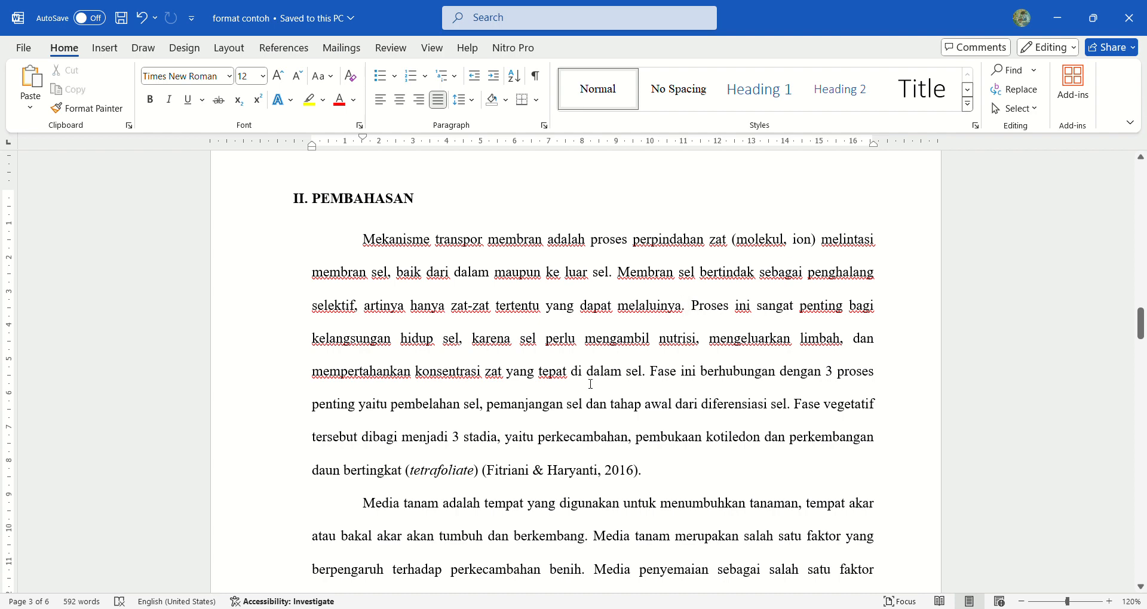
click(642, 383)
- Check the first-line indent of the second body paragraph, beginning "Media tanam", against the ruler
scroll(644, 384, down, 2)
ctrl+scroll(644, 383, down, 2)
scroll(643, 384, down, 1)
scroll(611, 370, up, 2)
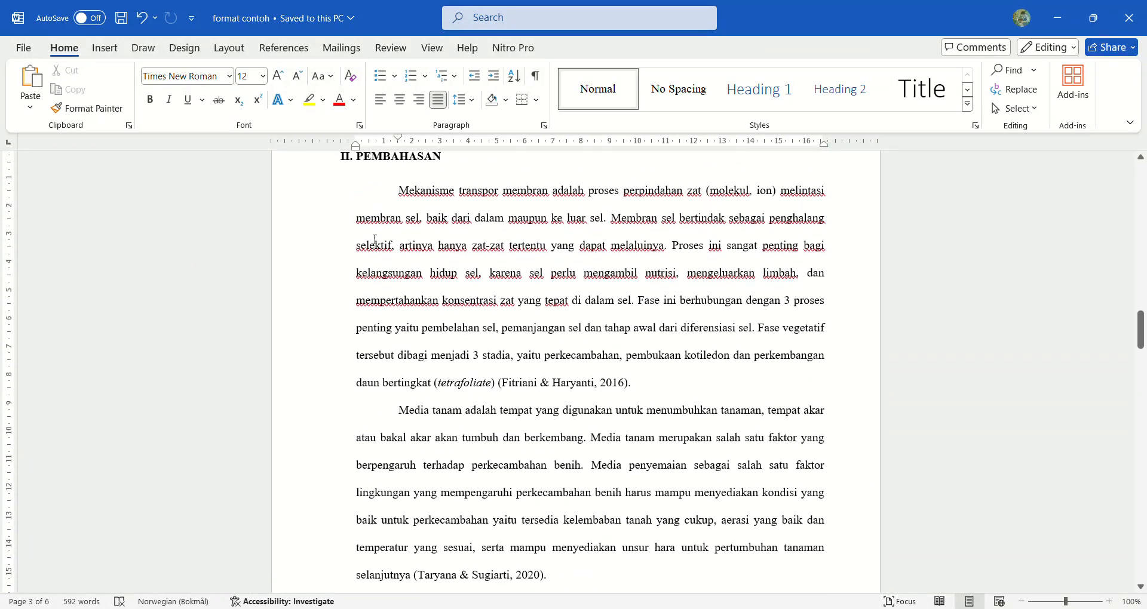
scroll(380, 218, down, 3)
scroll(423, 462, up, 1)
click(423, 462)
scroll(423, 462, up, 4)
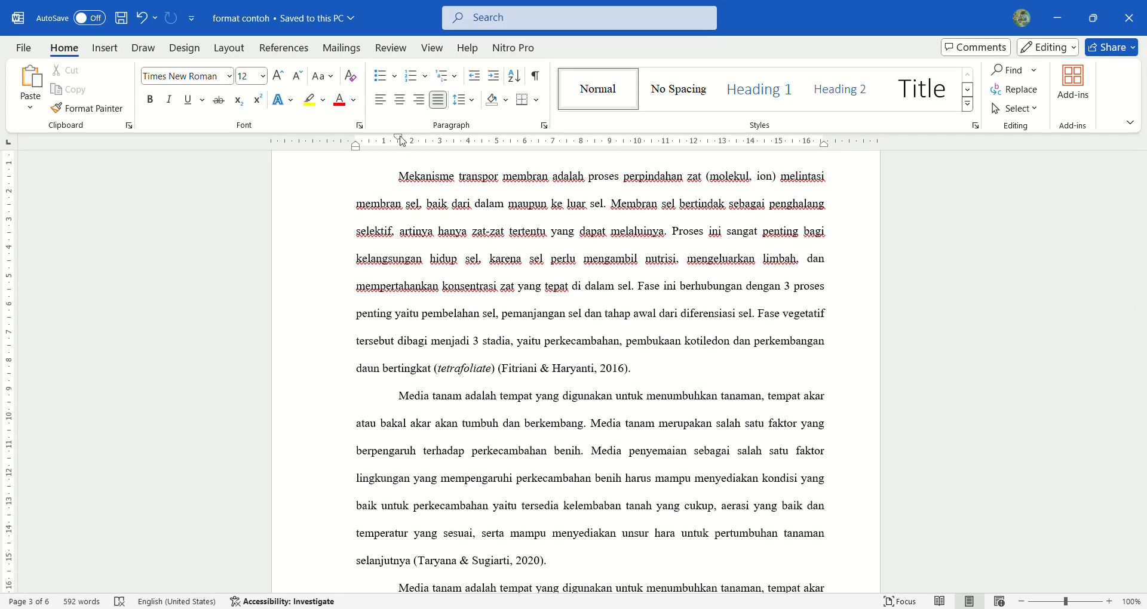
drag(399, 137, 400, 138)
drag(399, 139, 398, 139)
scroll(647, 366, up, 2)
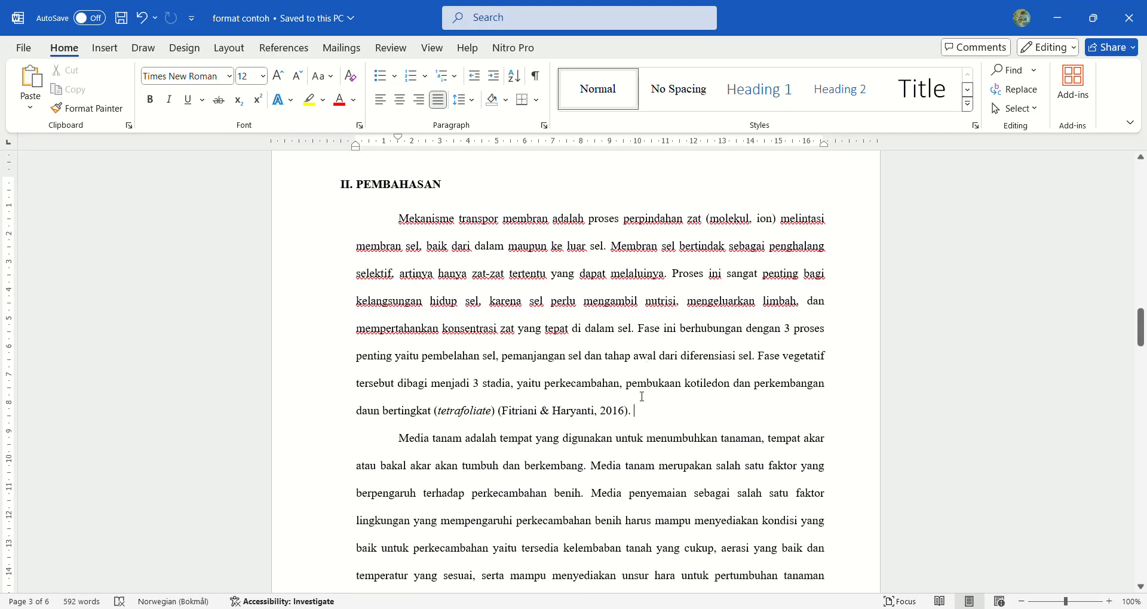
- Examine the two-author citation and its ampersand at the end of the first body paragraph
scroll(633, 407, down, 1)
drag(633, 407, 524, 402)
click(523, 402)
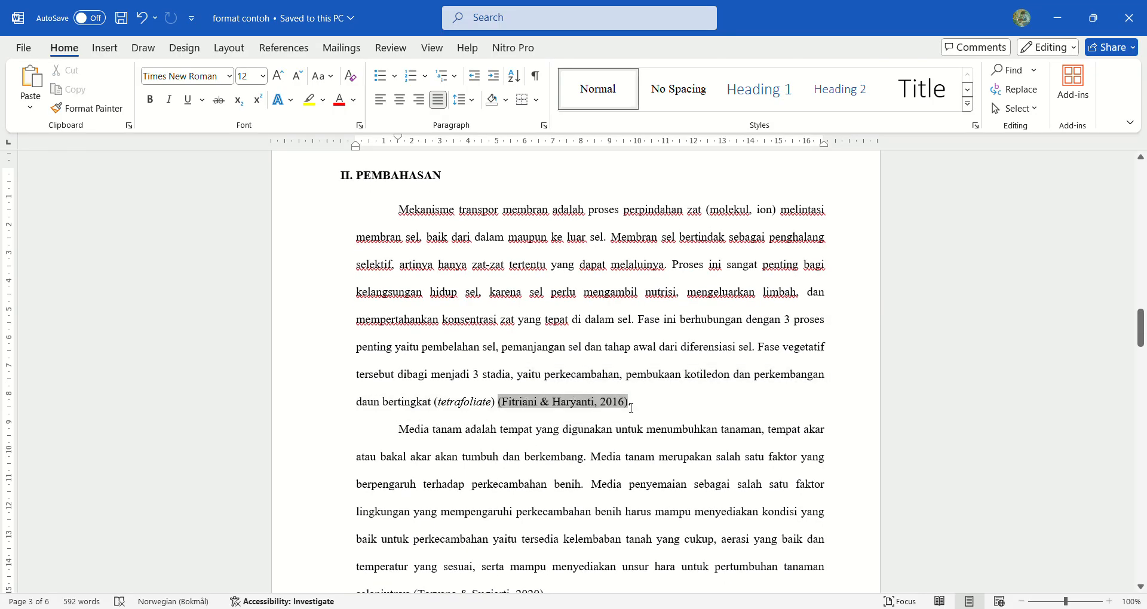
click(648, 410)
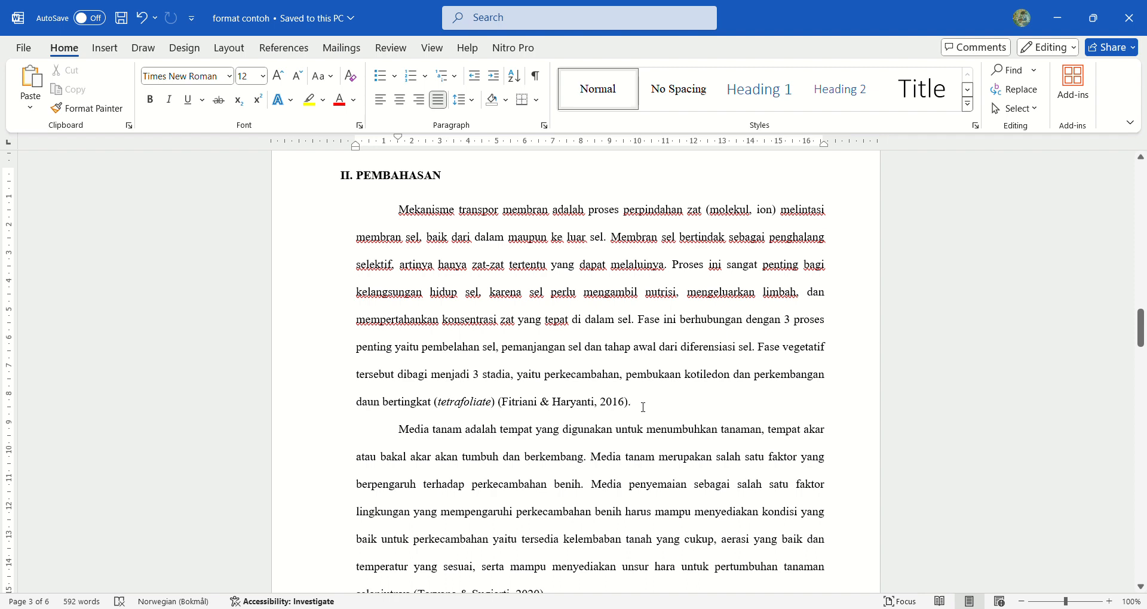
double_click(544, 404)
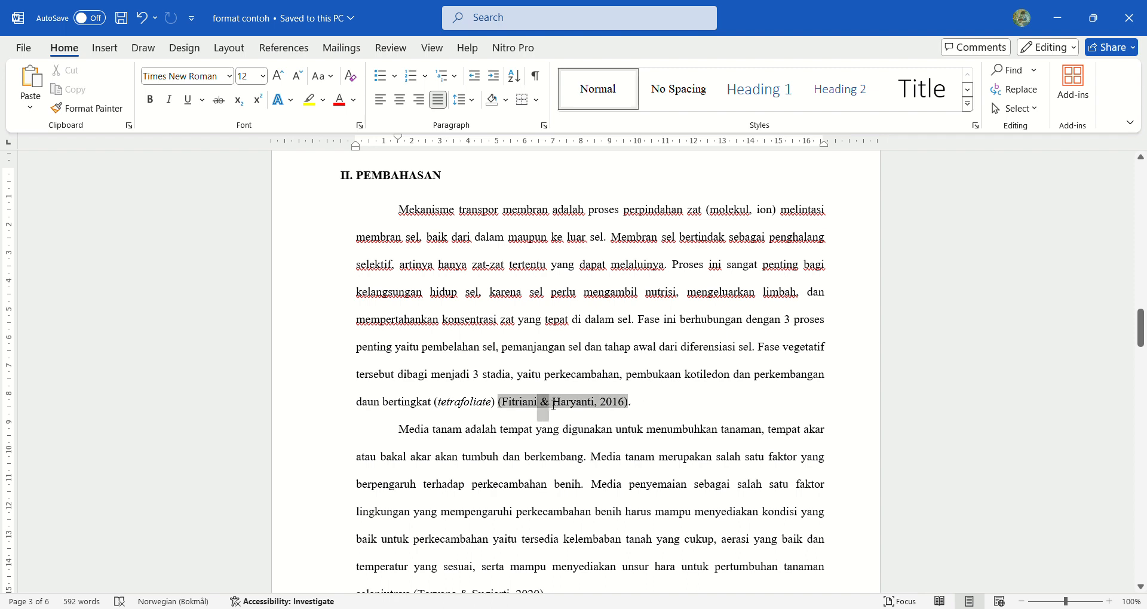
- Try "dan" in place of the ampersand in the two-author citation, and restore the "&"
click(550, 405)
key(BackSpace)
key(BackSpace)
text(dan)
key(BackSpace)
key(BackSpace)
key(BackSpace)
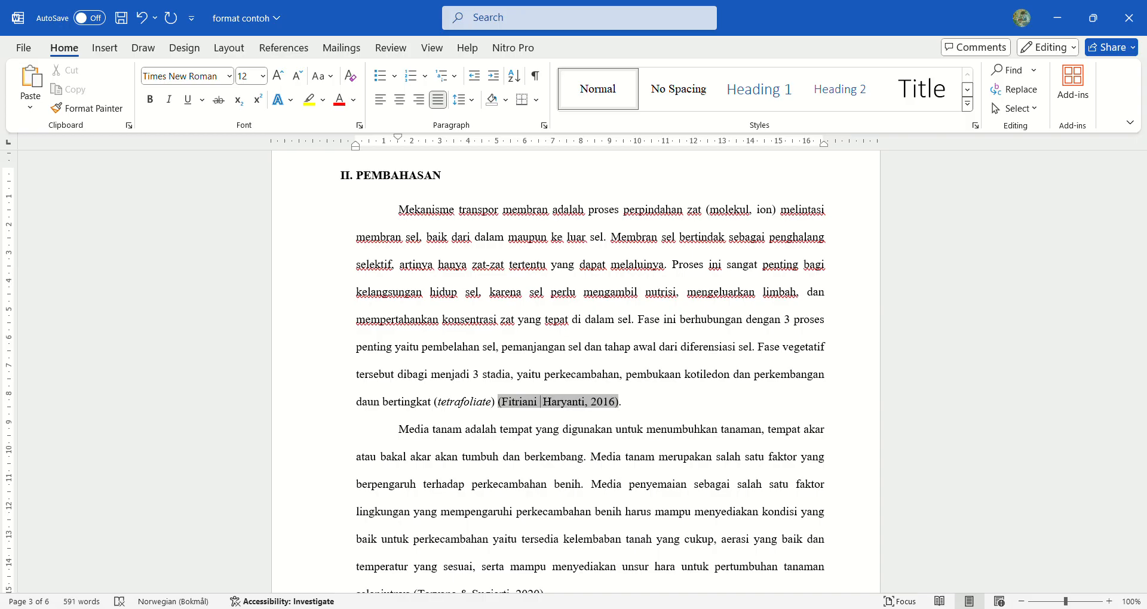
text(&)
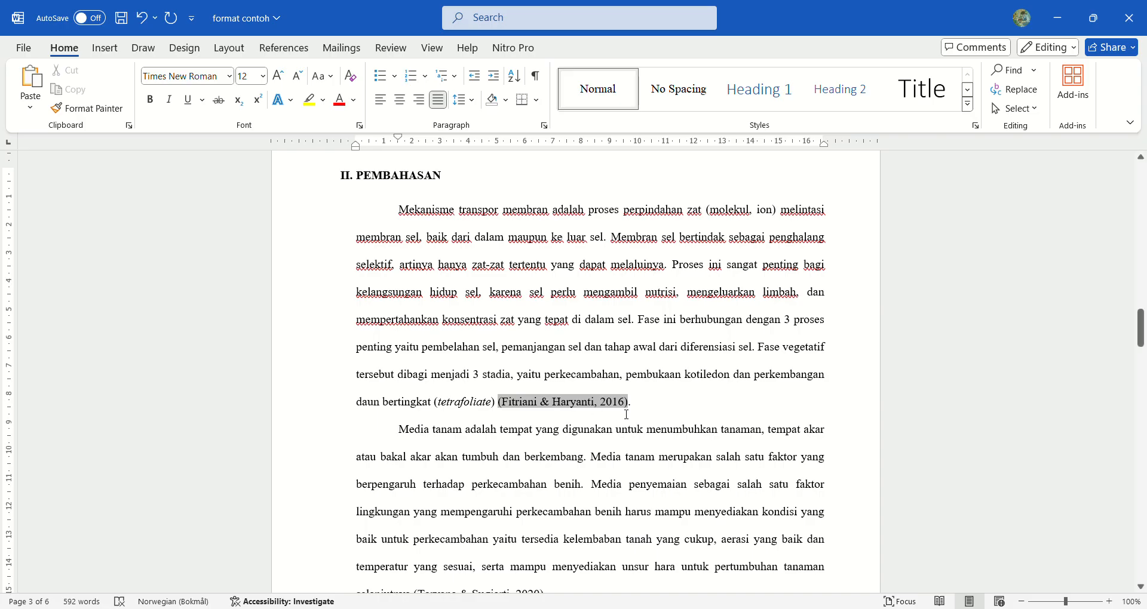
- Add an example single-author citation dated 2016, ending in a full stop, after the two-author citation
click(637, 401)
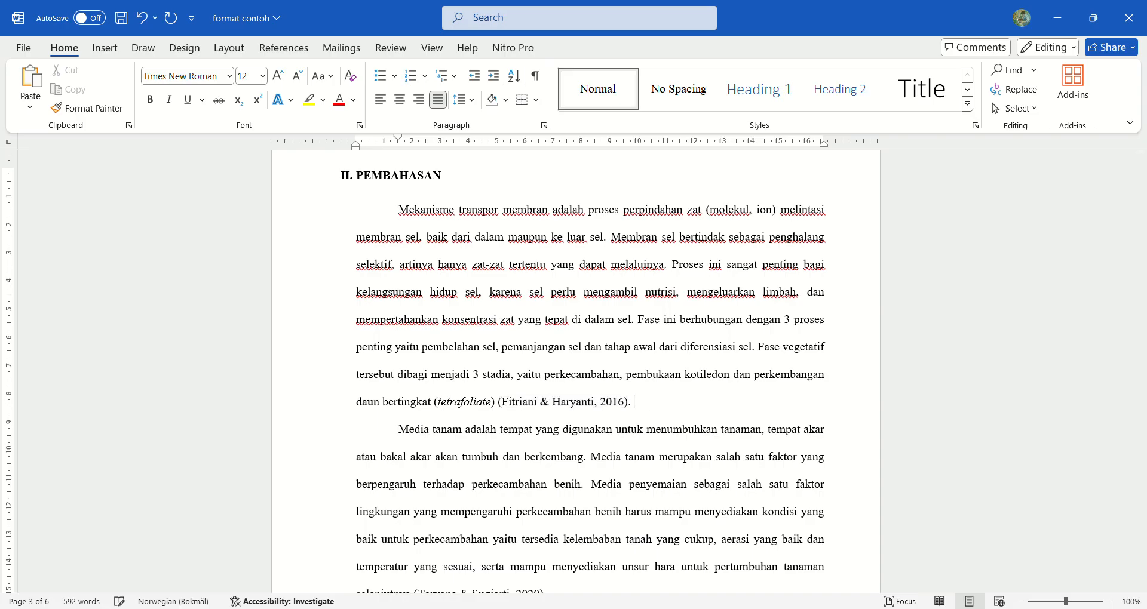
text((Fitriani, 2016).)
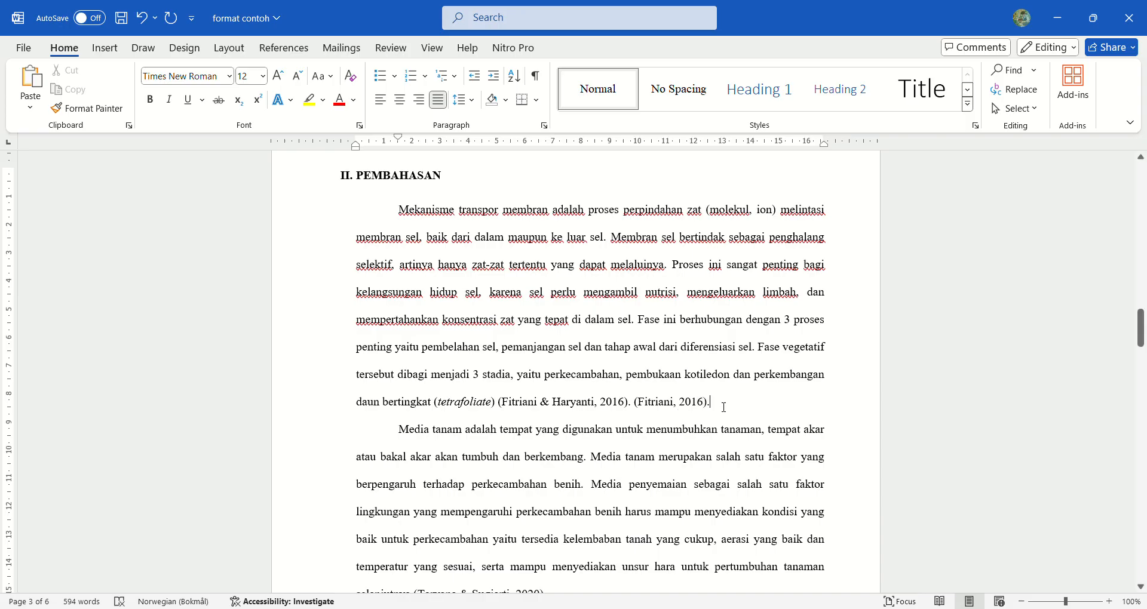
scroll(724, 407, up, 7)
drag(783, 417, 680, 417)
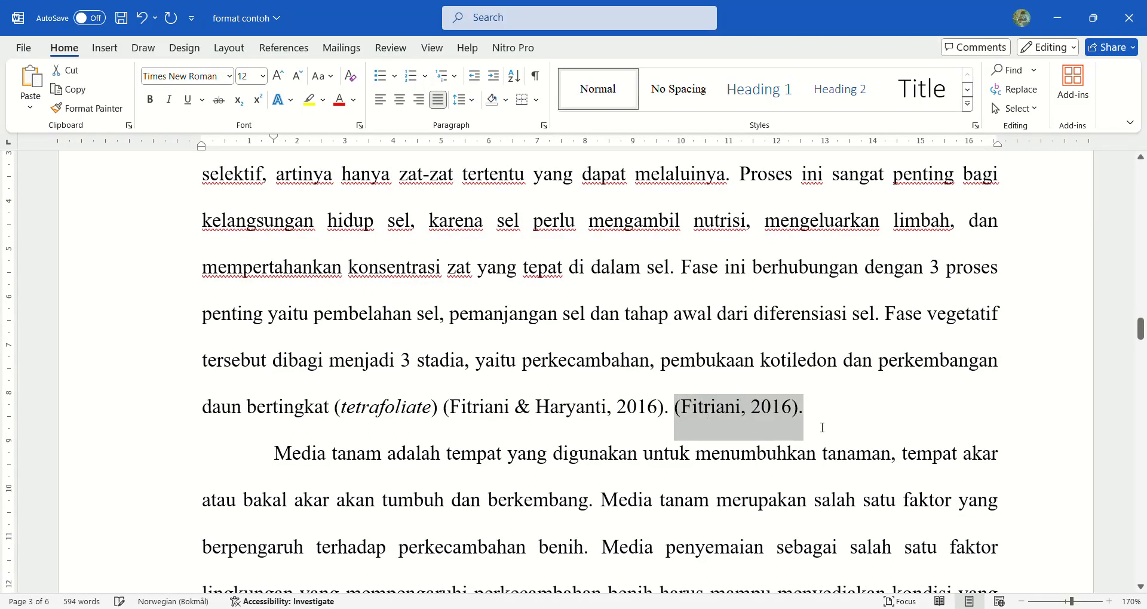
- Add another example citation giving the author's surname, initials and the year 2018 at the paragraph's end
click(854, 429)
text((f)
key(BackSpace)
text(Fitriani, P)
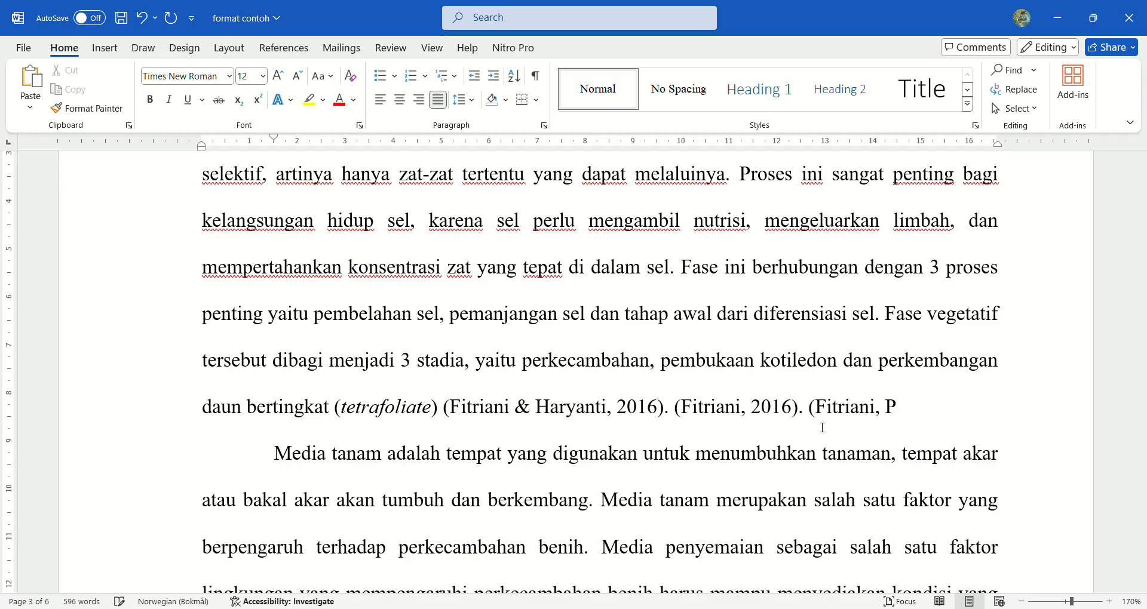
text(.S., 2018))
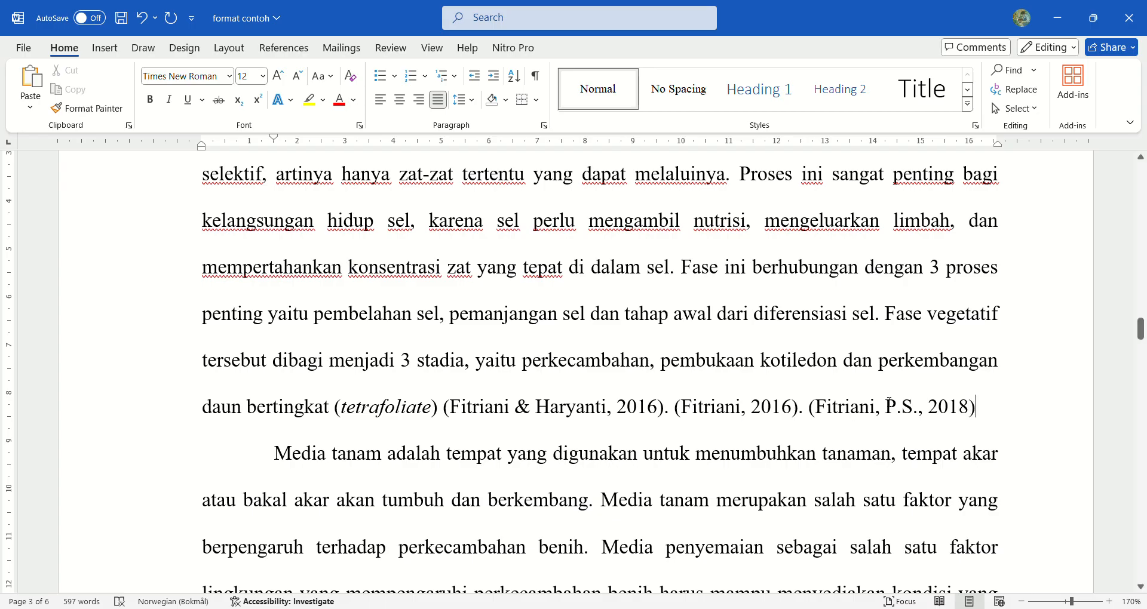
- Remove the author's initials from the 2018 example citation and end it with a full stop
drag(896, 412, 926, 412)
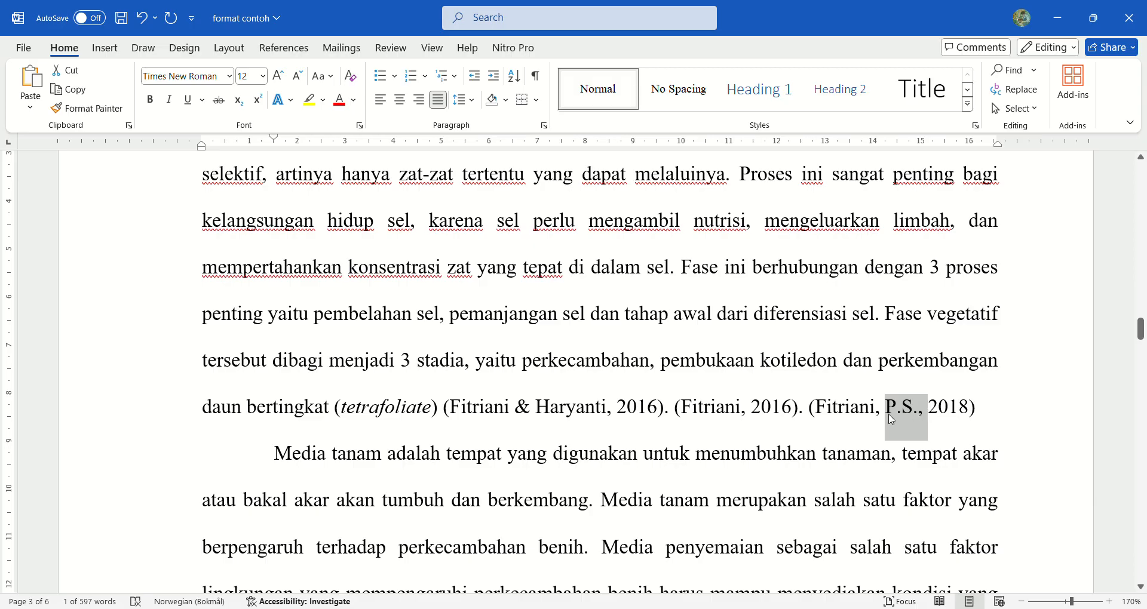
key(Delete)
click(946, 411)
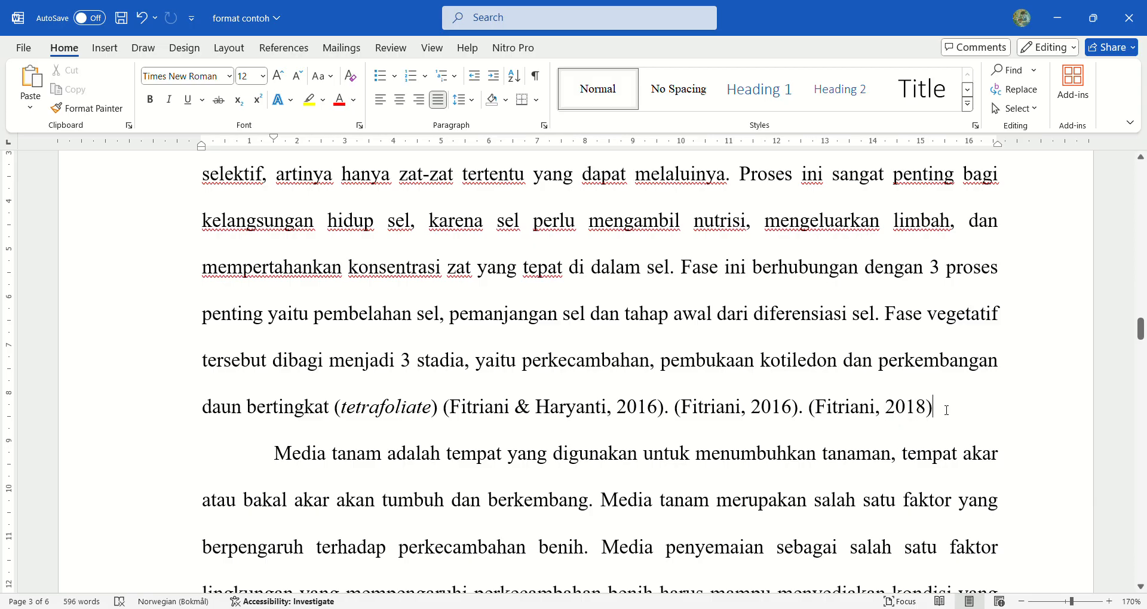
text(.)
- Delete the 2018 and 2016 single-author example citations after the two-author citation
key(ctrl+shift+Left)
key(ctrl+shift+Left)
key(ctrl+shift+Left)
key(ctrl+shift+Left)
key(ctrl+shift+Left)
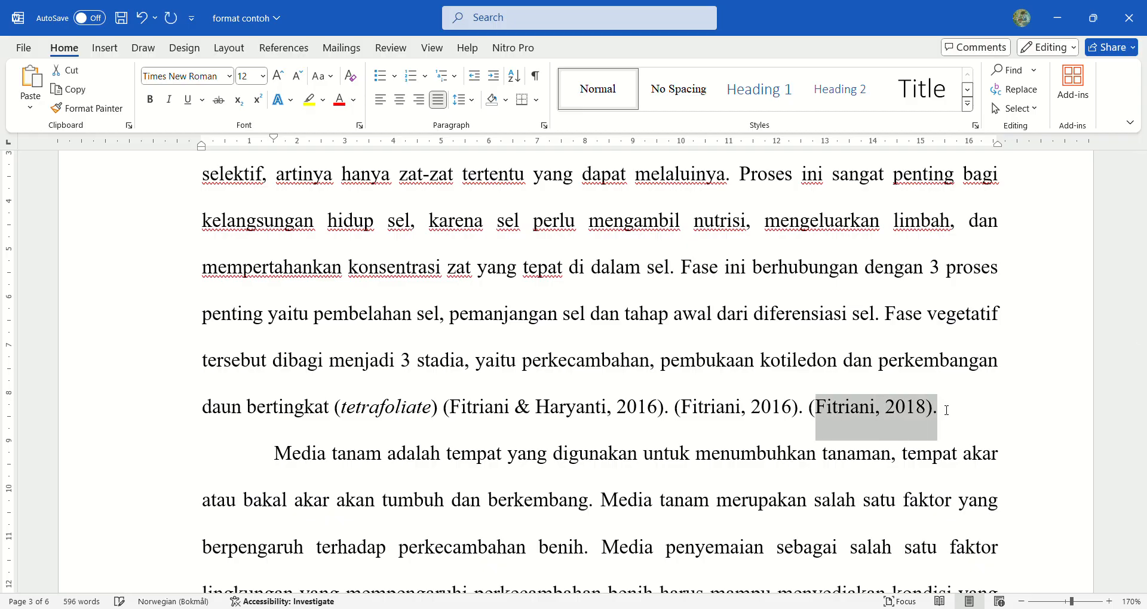
key(Delete)
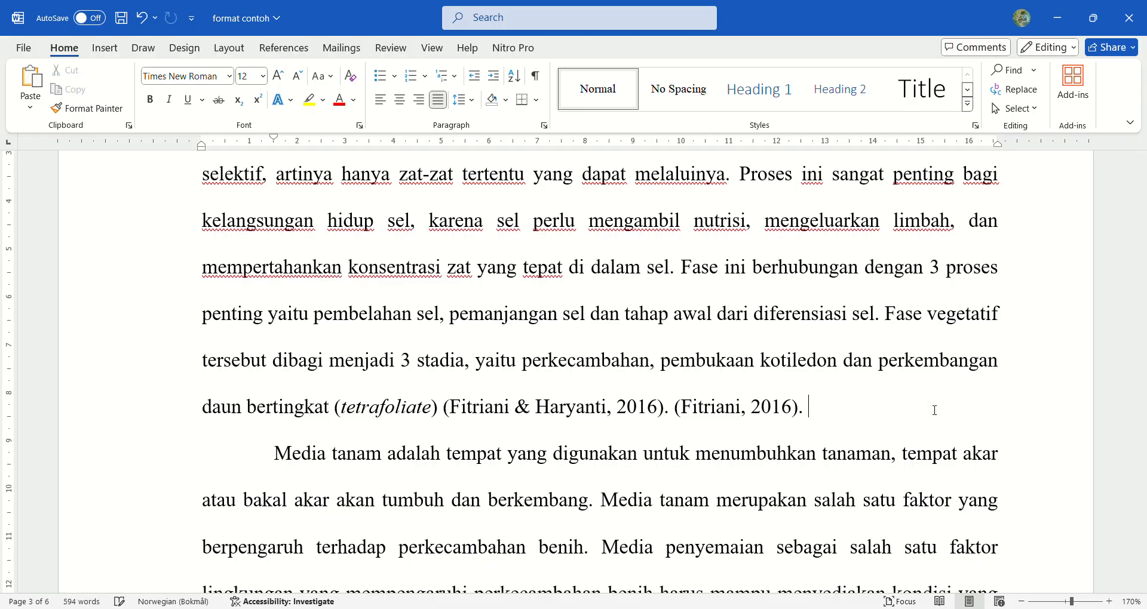
drag(779, 412, 679, 414)
key(Delete)
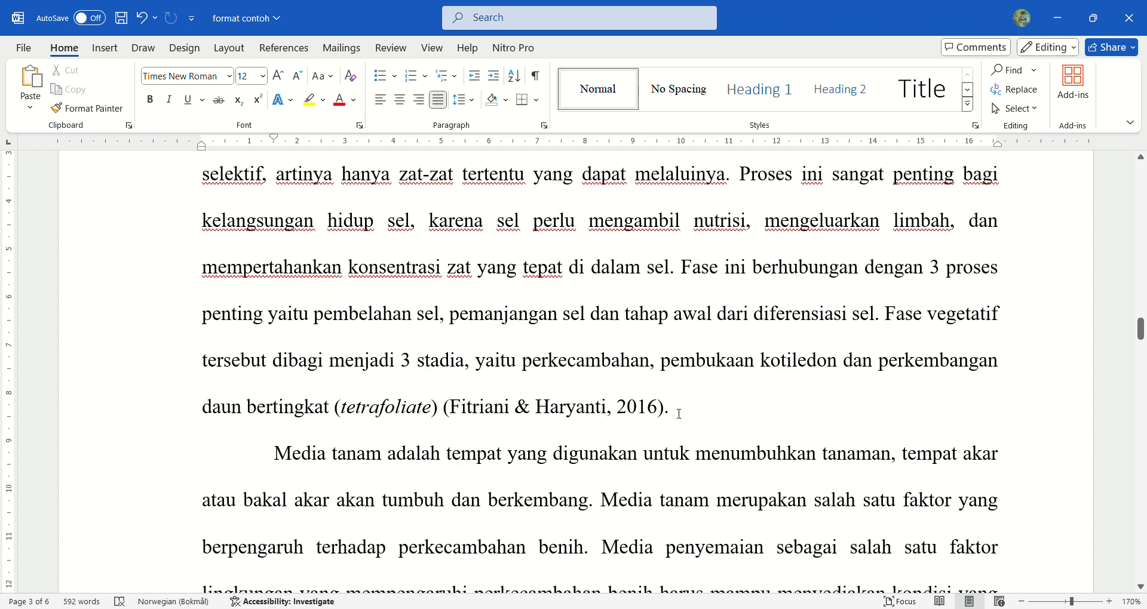
- Try a full stop between "(tetrafoliate)" and the two-author citation, and remove it again
scroll(678, 411, up, 1)
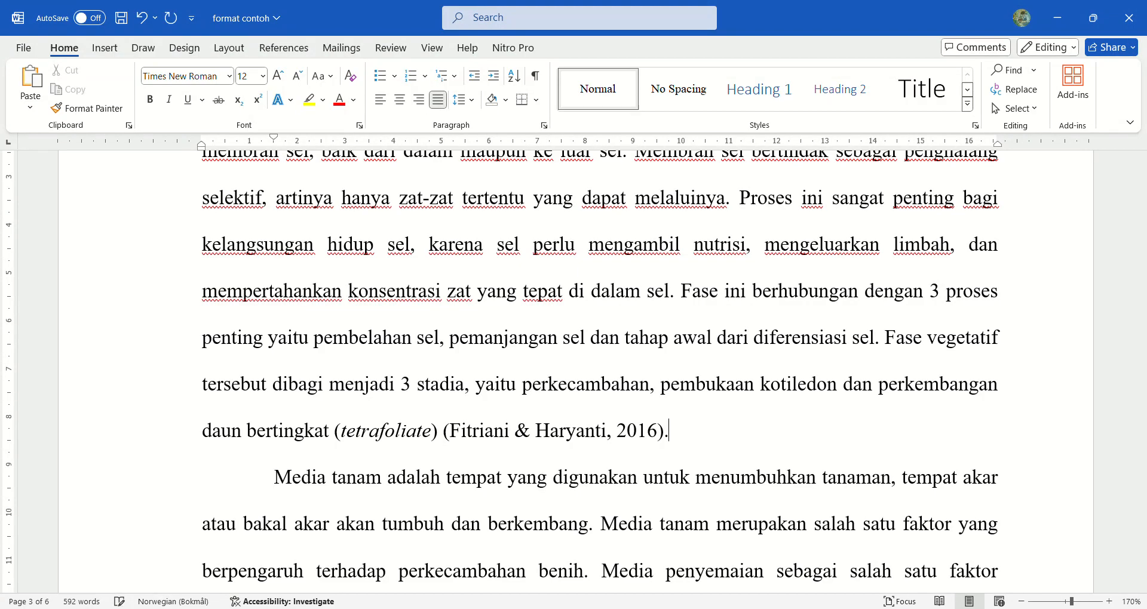
click(442, 444)
text(.)
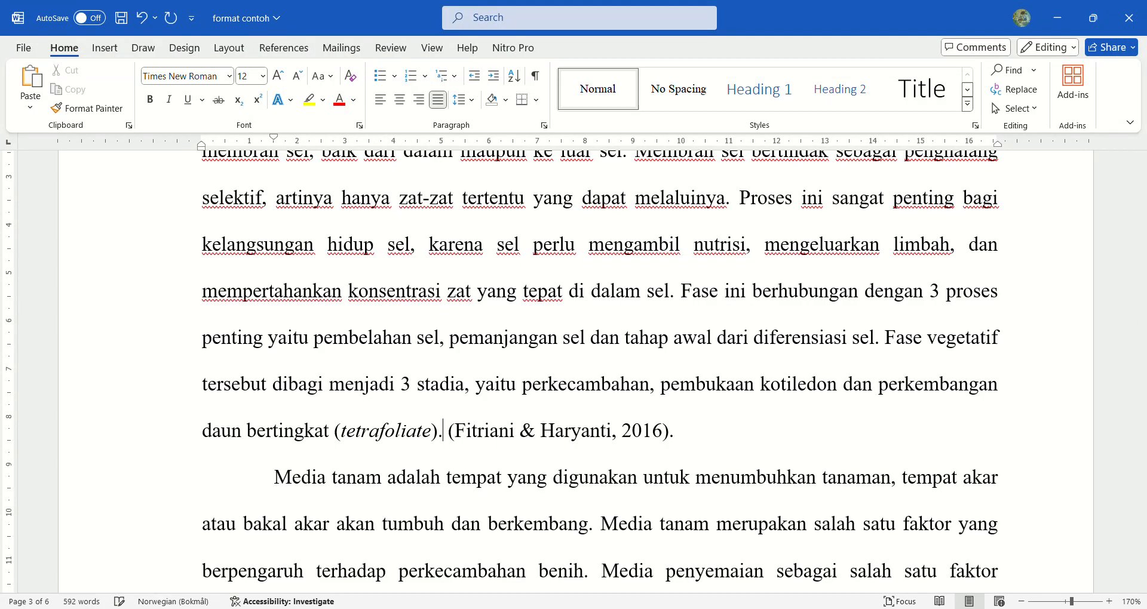
key(BackSpace)
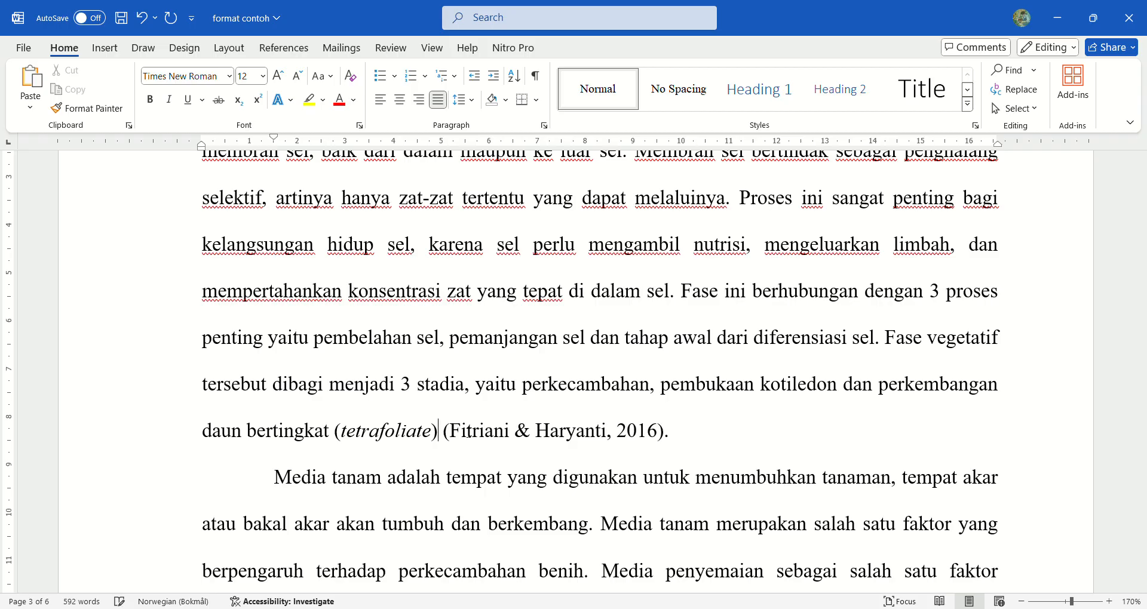
scroll(614, 430, up, 3)
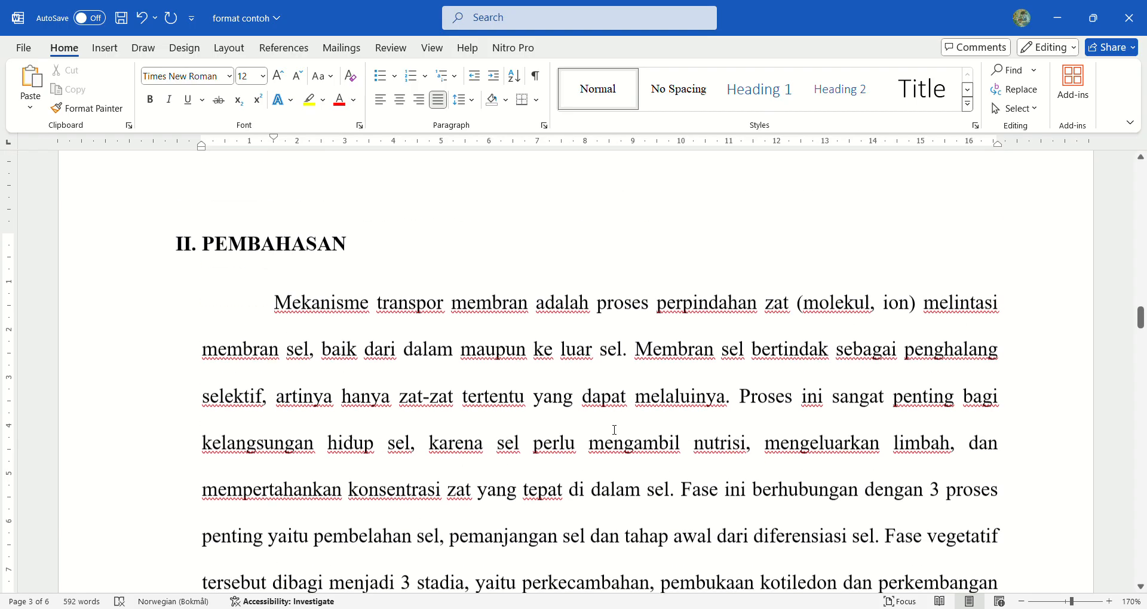
- Try opening the second Pembahasan paragraph with the author's surname followed by "(2019) menyatakan bahwa"
scroll(614, 430, down, 5)
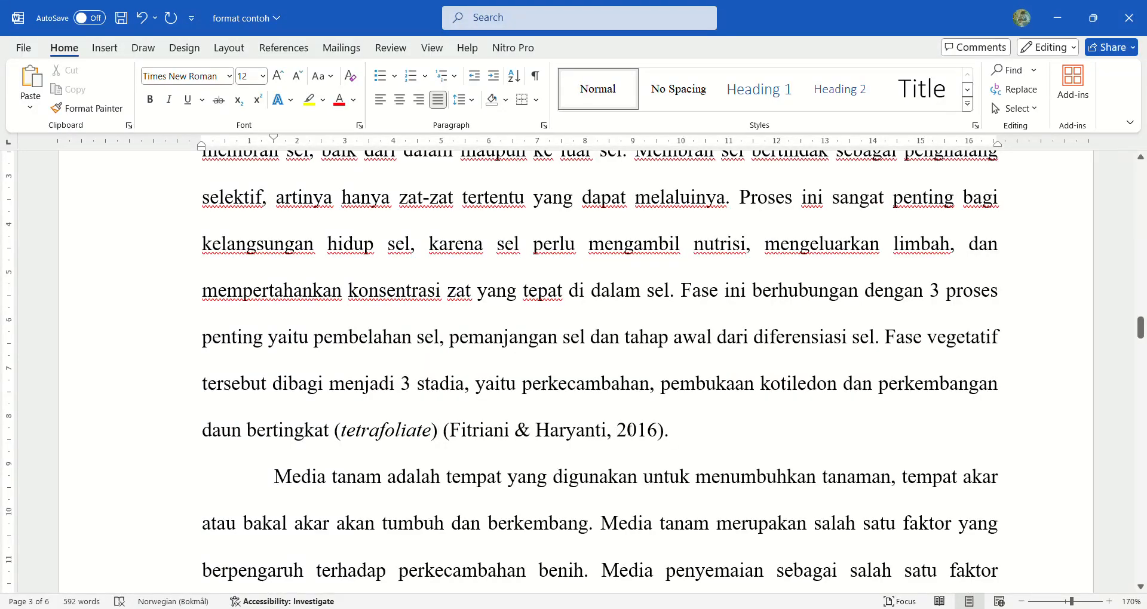
scroll(657, 443, up, 2)
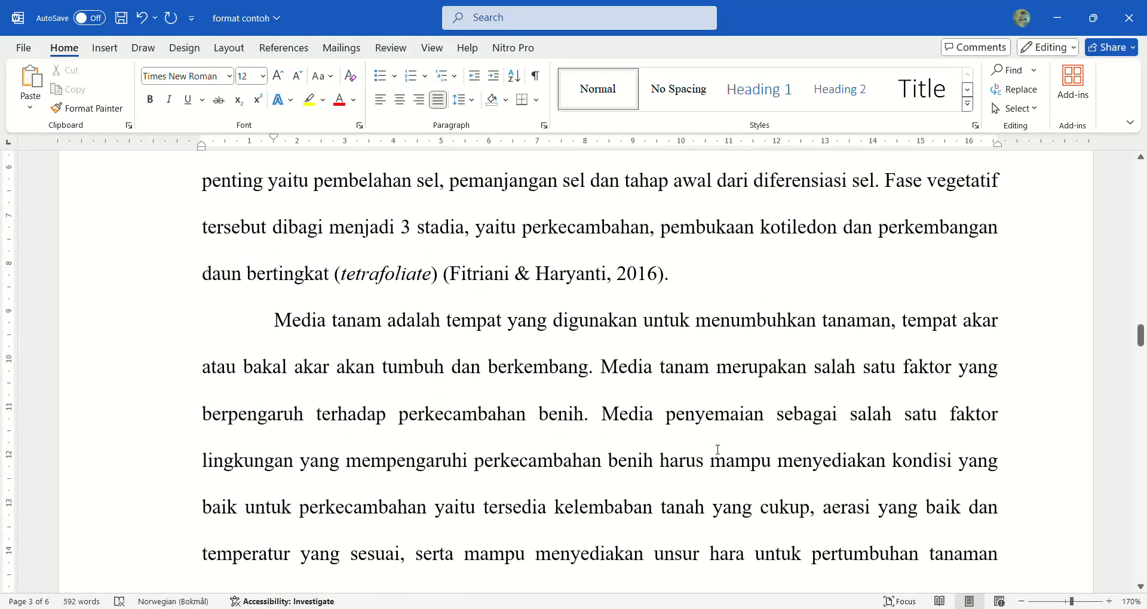
scroll(606, 440, down, 1)
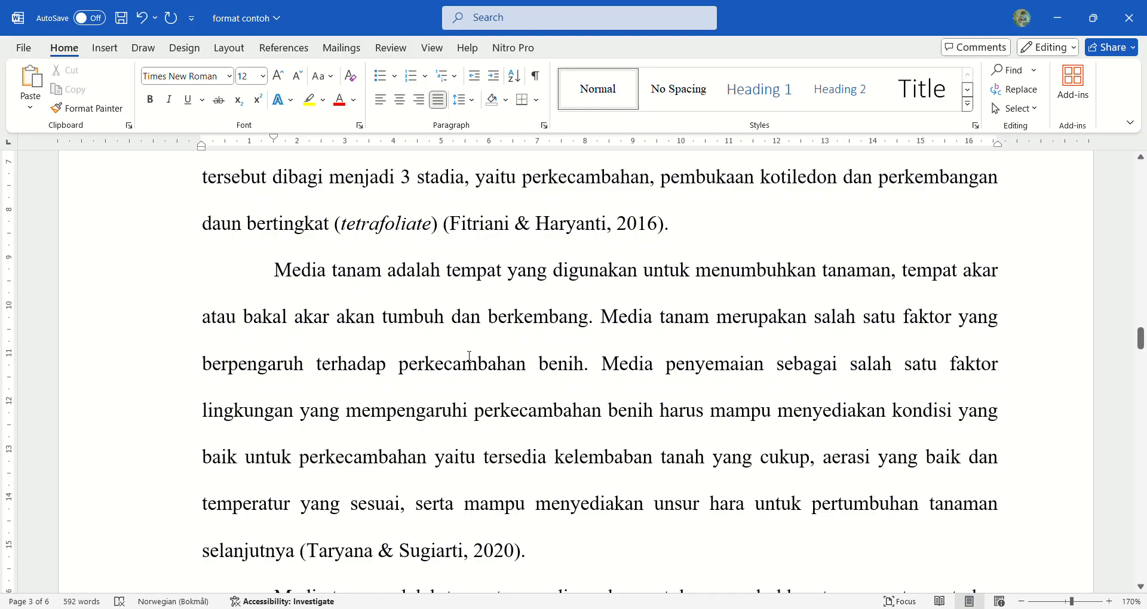
click(255, 270)
text(AB)
key(BackSpace)
text(bdi ()
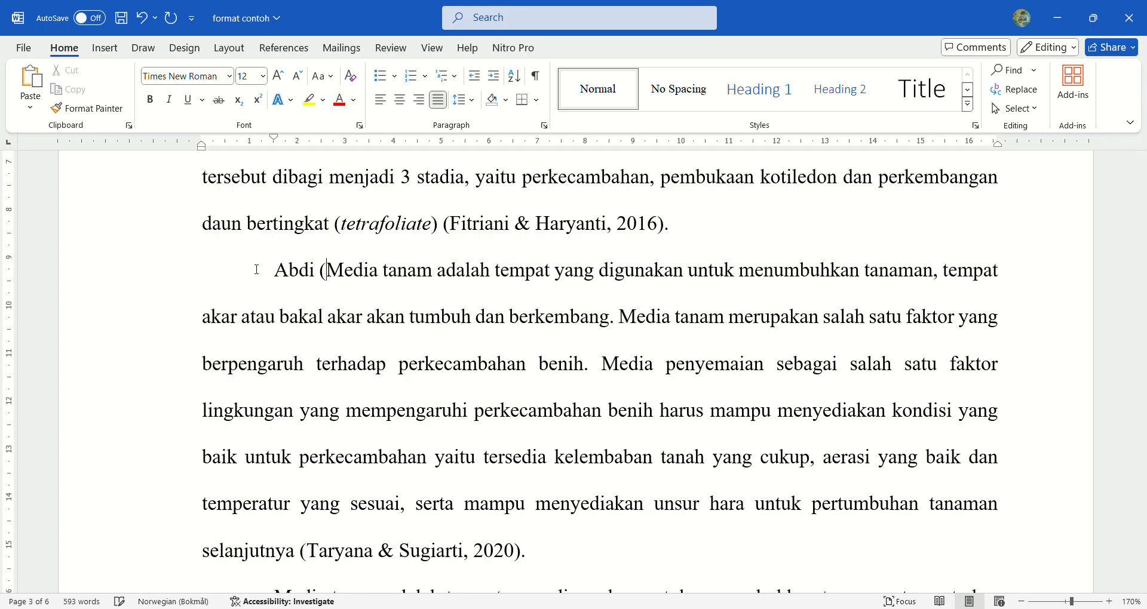
text(2019) )
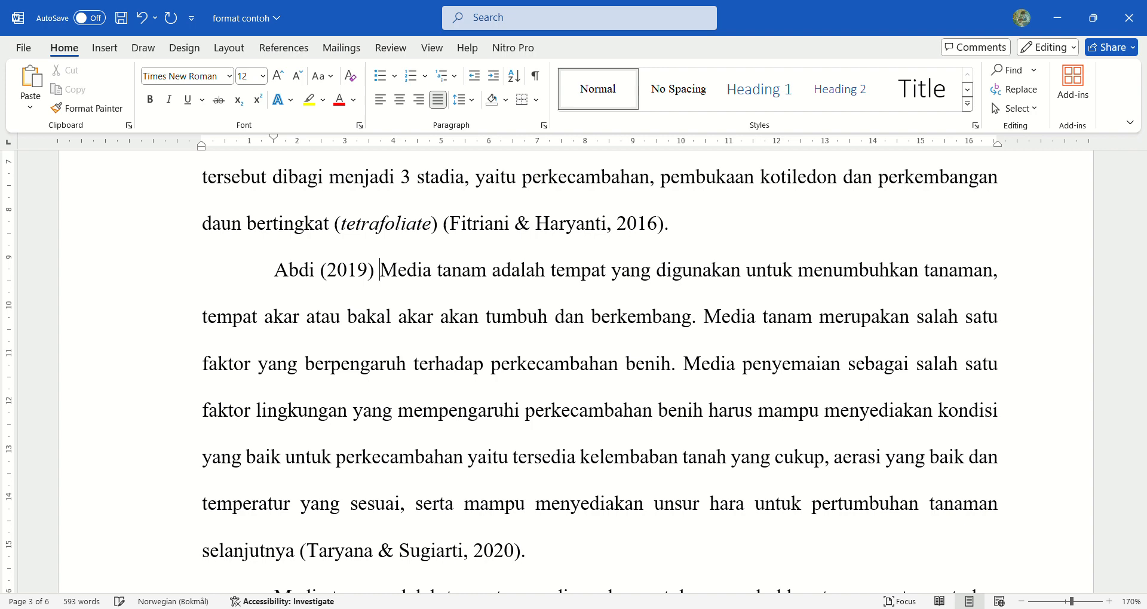
text(menyata)
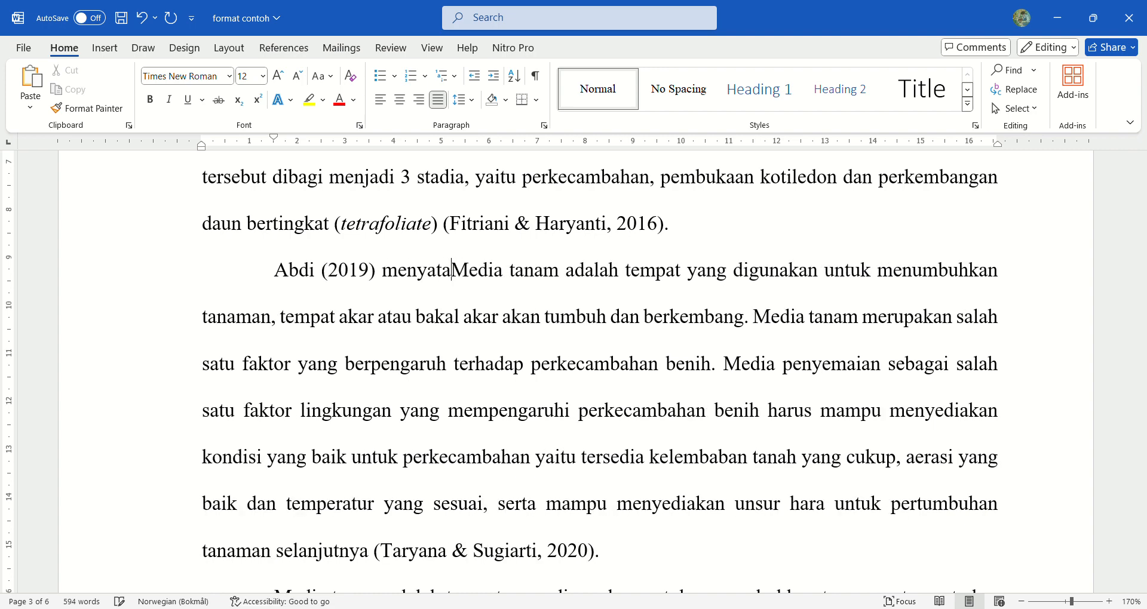
text(kan bahwa)
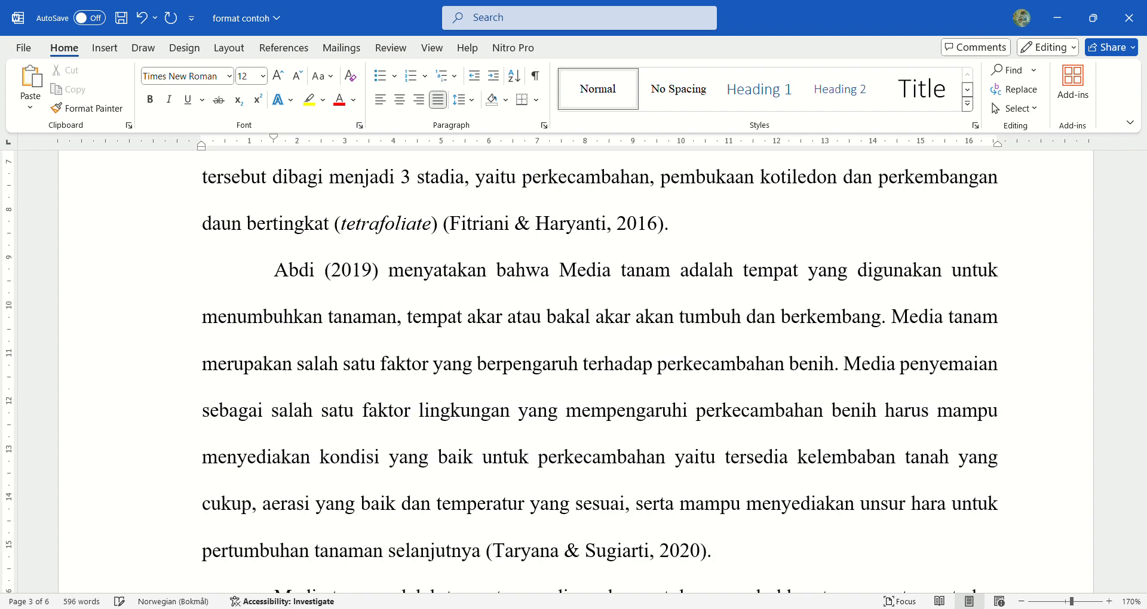
- Change the capital M of "Media" after "menyatakan bahwa" to lowercase
key(Right)
key(BackSpace)
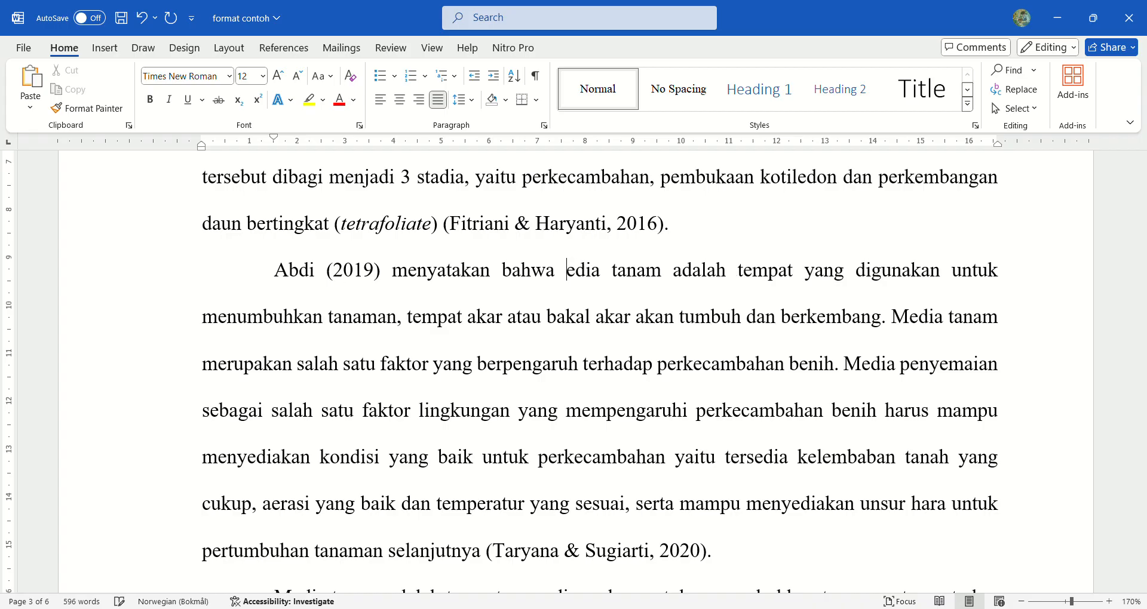
text(m)
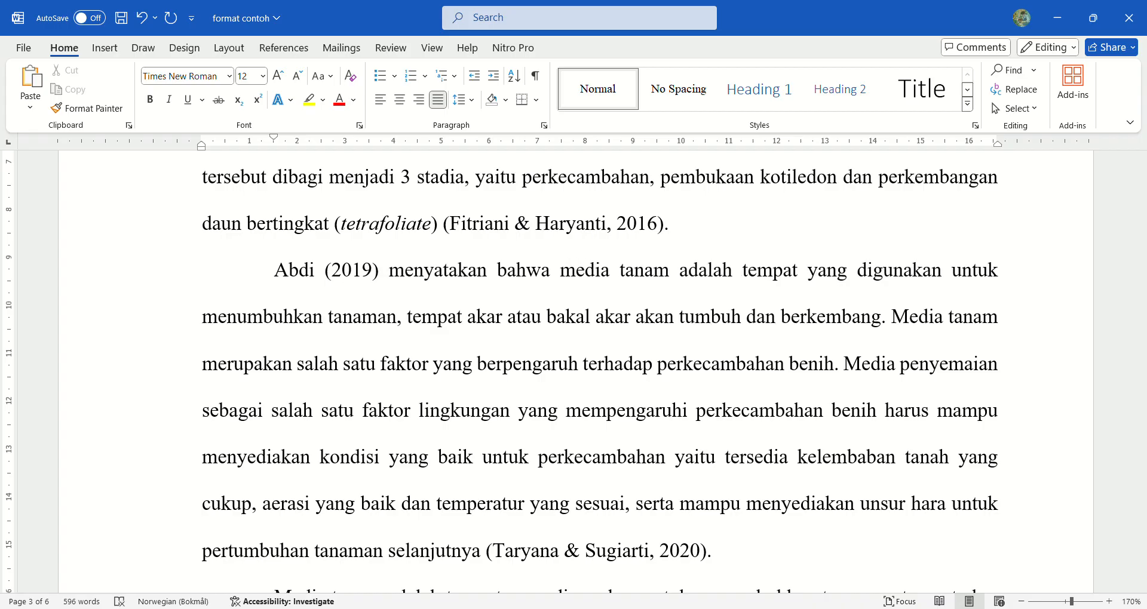
drag(279, 271, 304, 272)
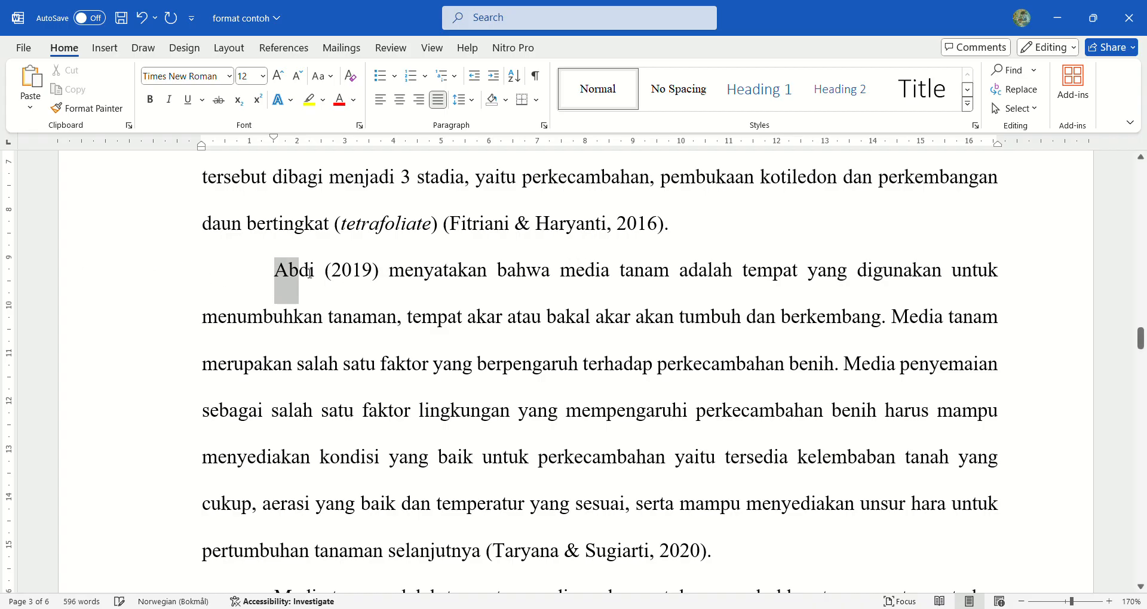
click(537, 313)
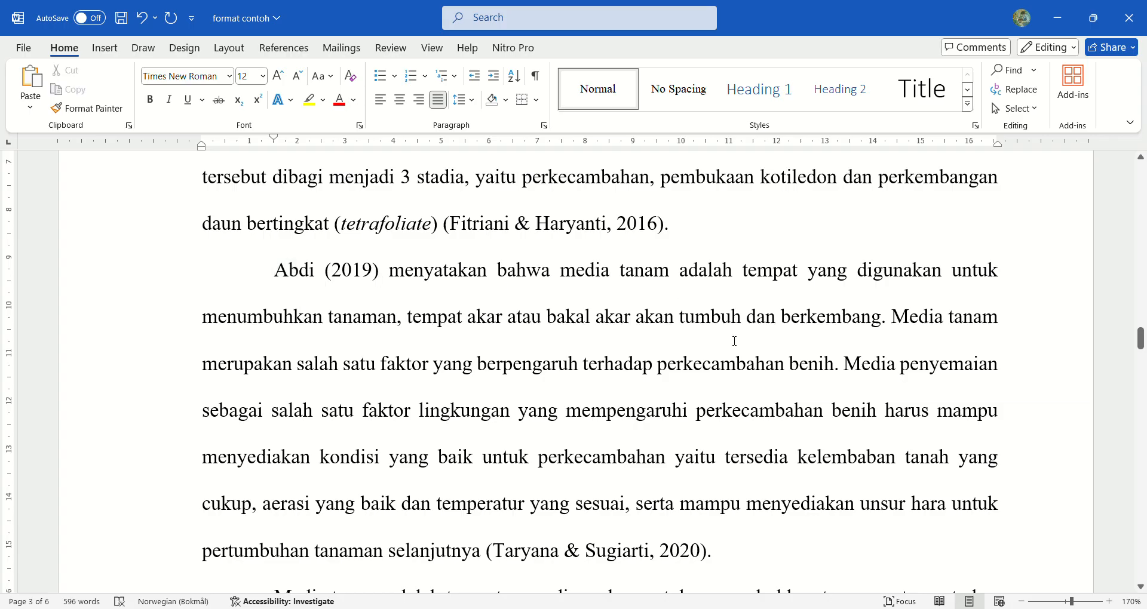
- Undo the 2019 author lead-in of the second paragraph, keeping no full stop after "(tetrafoliate)"
click(144, 17)
click(143, 17)
click(143, 17)
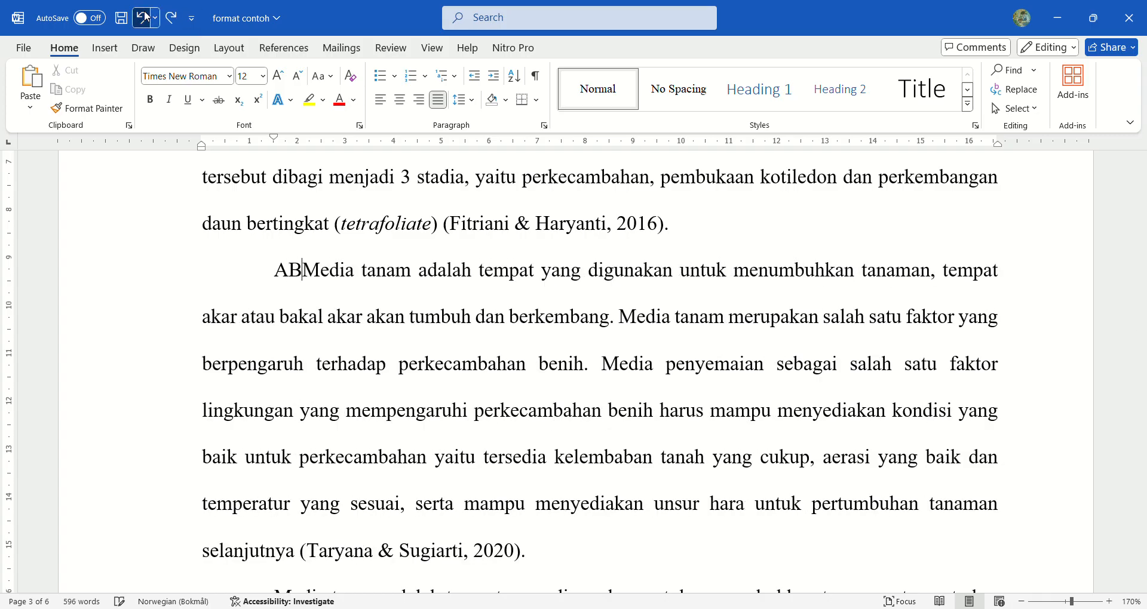
click(144, 17)
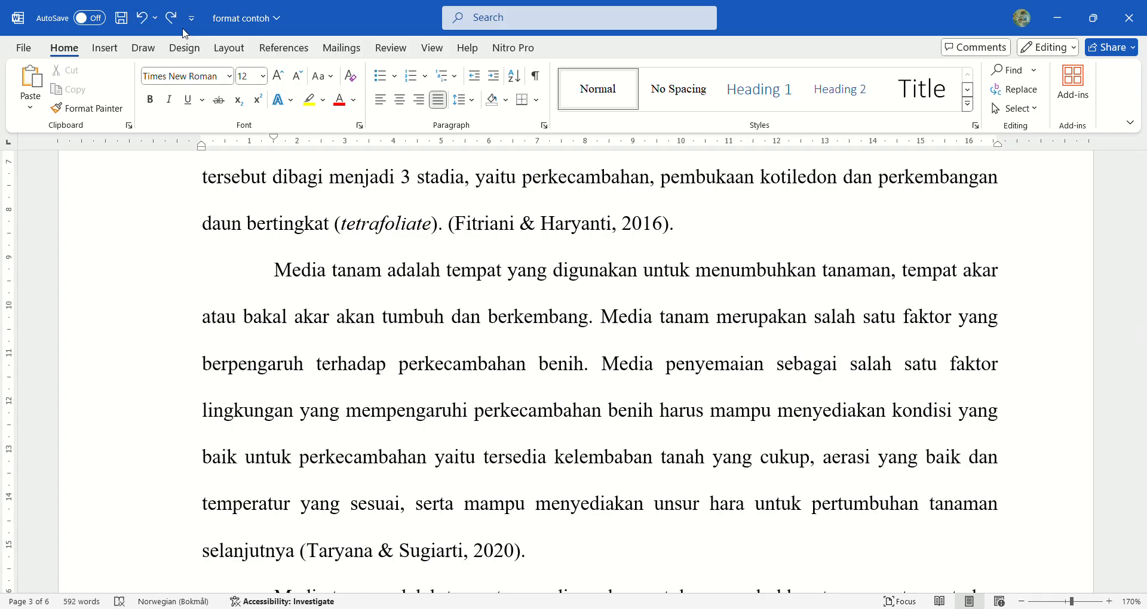
click(171, 17)
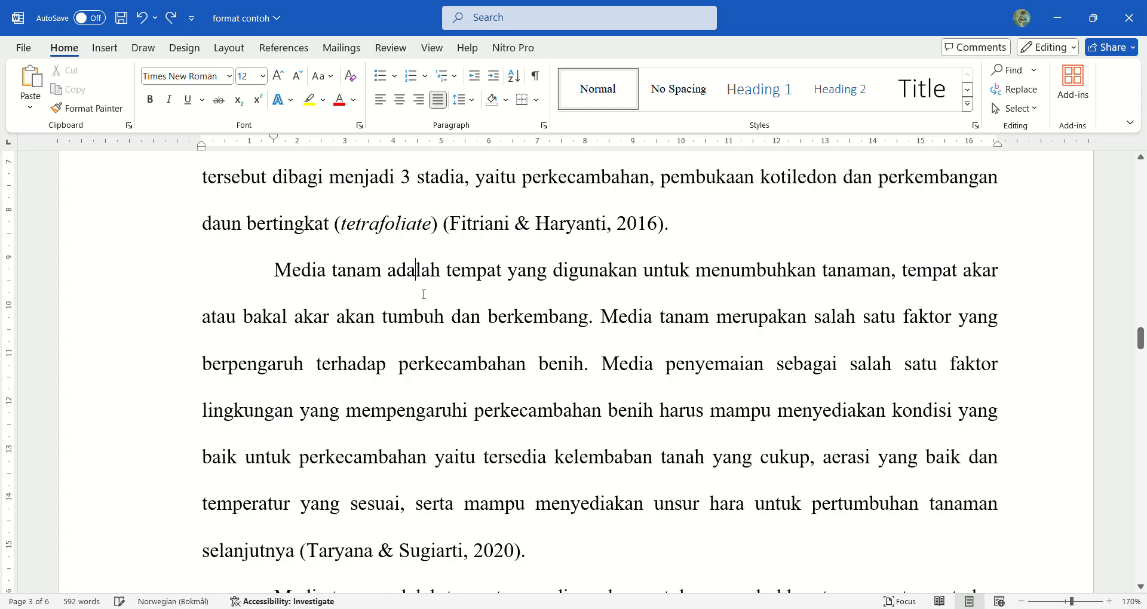
- Insert a bracketed citation with the author's surname and the year 2020 after "perkecambahan benih", before the full stop, in the second paragraph
click(609, 324)
click(588, 376)
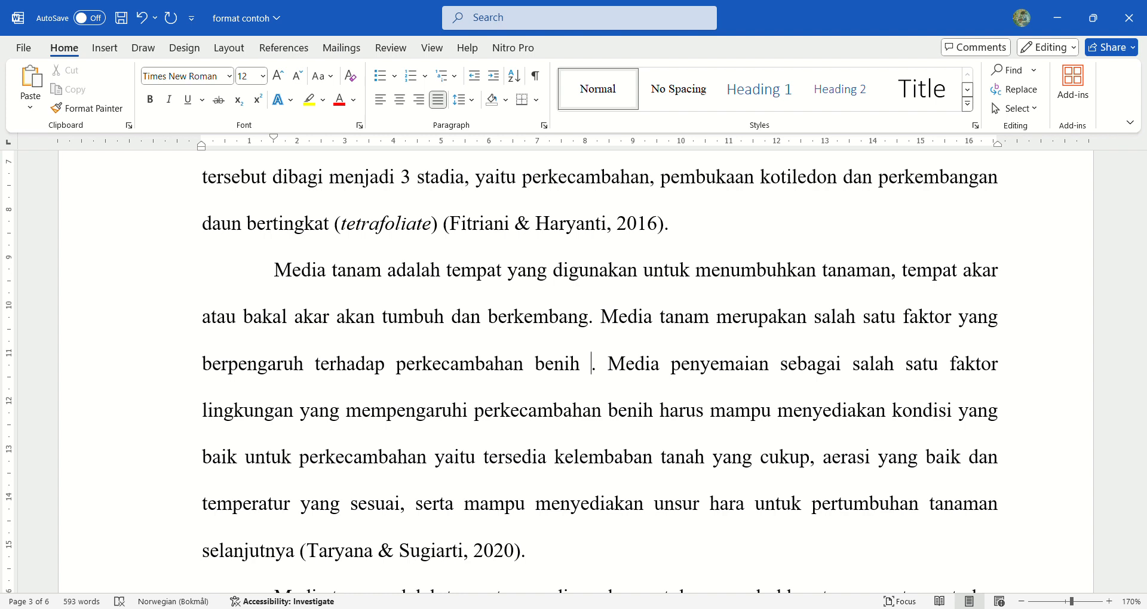
text(()
text(Mila)
text(, 2020)
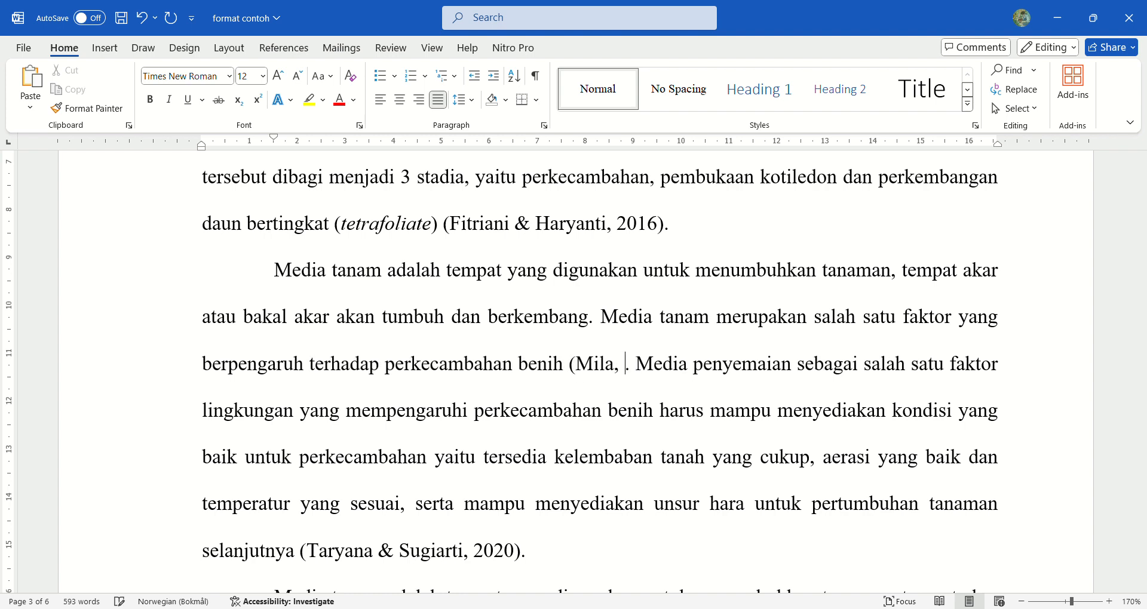
text())
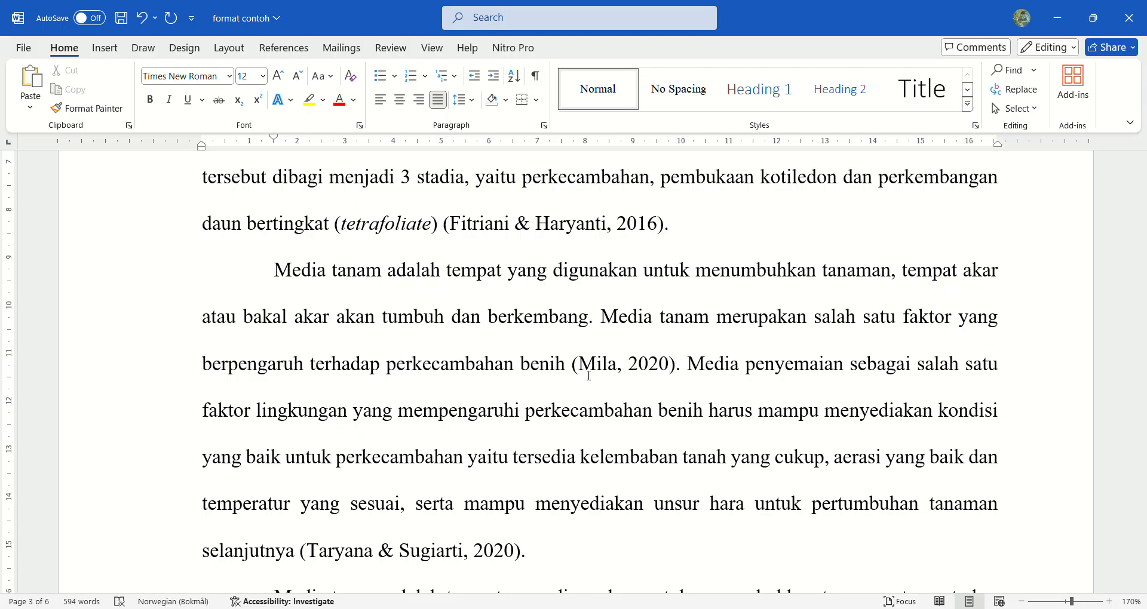
- Compare the single-author 2020 citation inside the second paragraph with the two-author citation at its end
drag(565, 370, 682, 367)
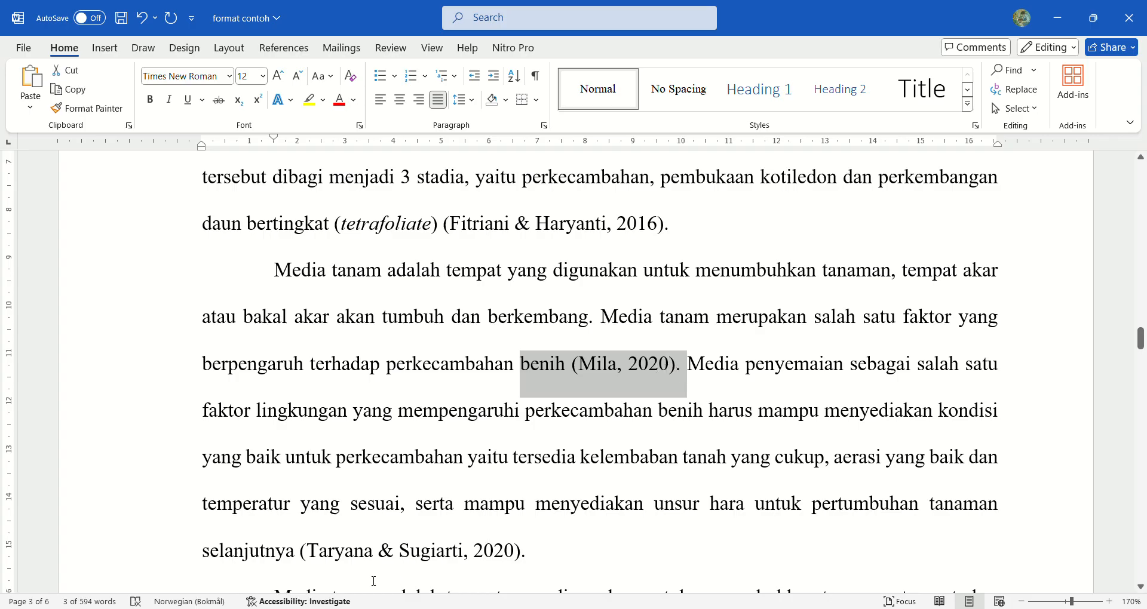
drag(306, 557, 536, 550)
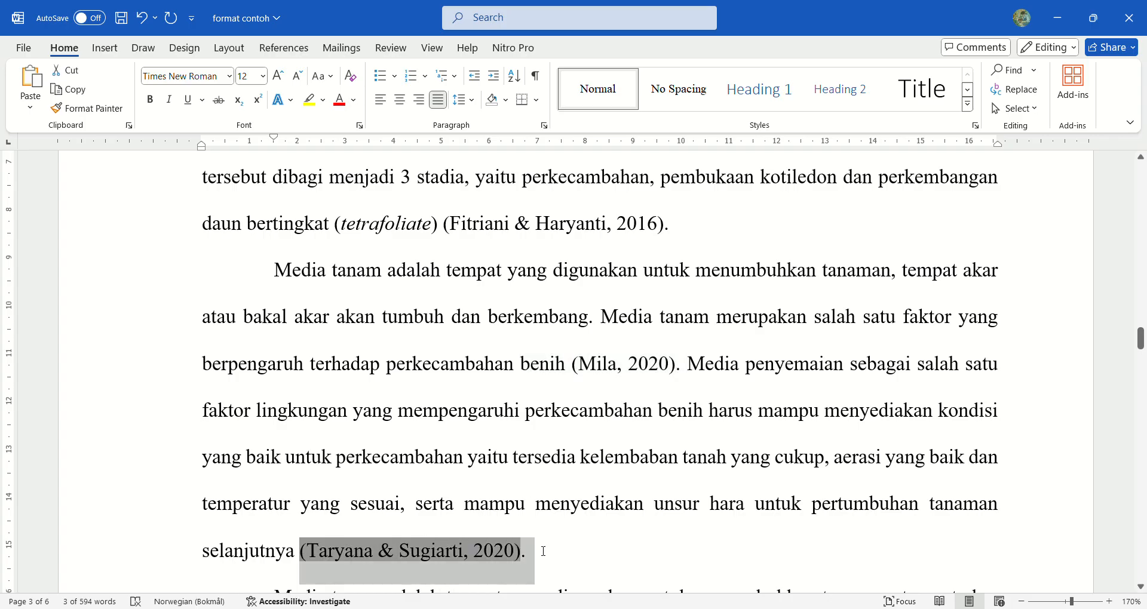
drag(592, 363, 692, 366)
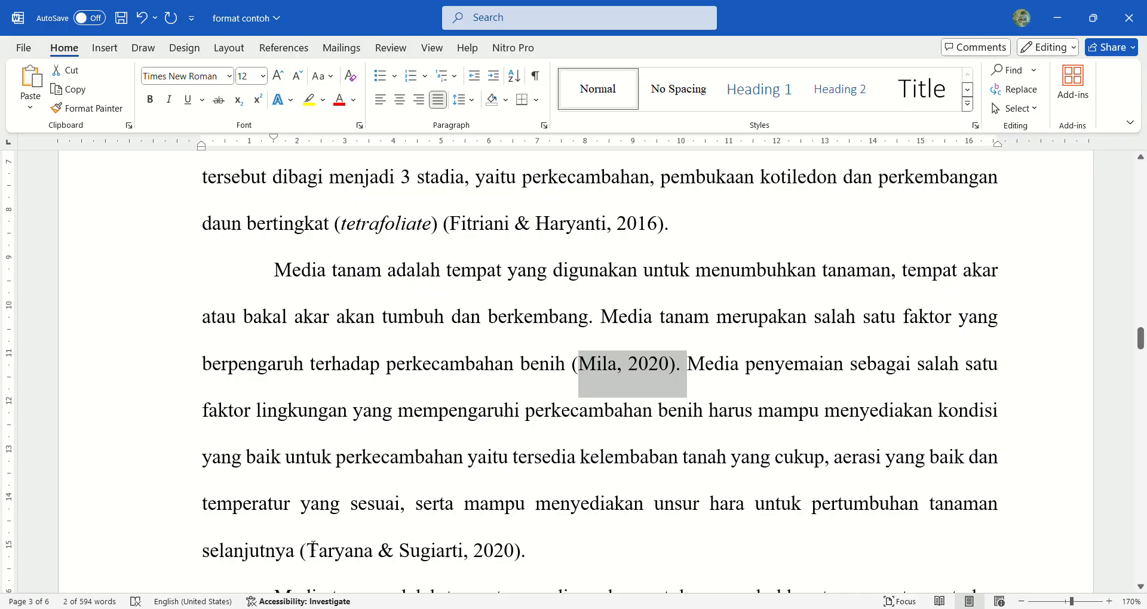
drag(301, 560, 526, 548)
click(724, 438)
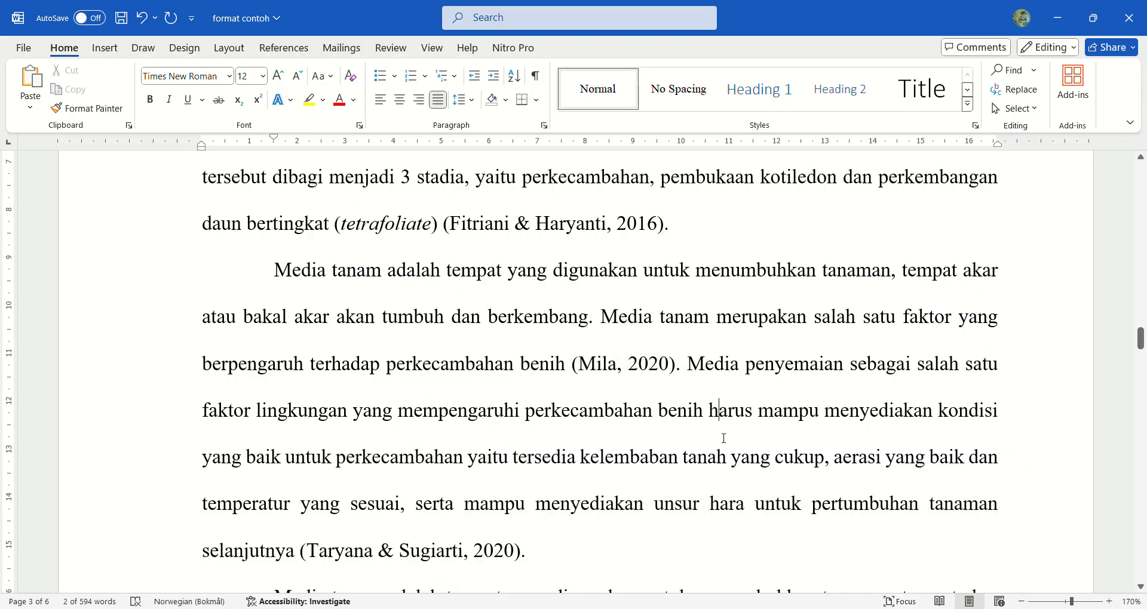
- Save the document
scroll(724, 437, down, 1)
key(ctrl+s)
ctrl+scroll(713, 396, down, 4)
scroll(714, 396, down, 2)
scroll(713, 396, up, 9)
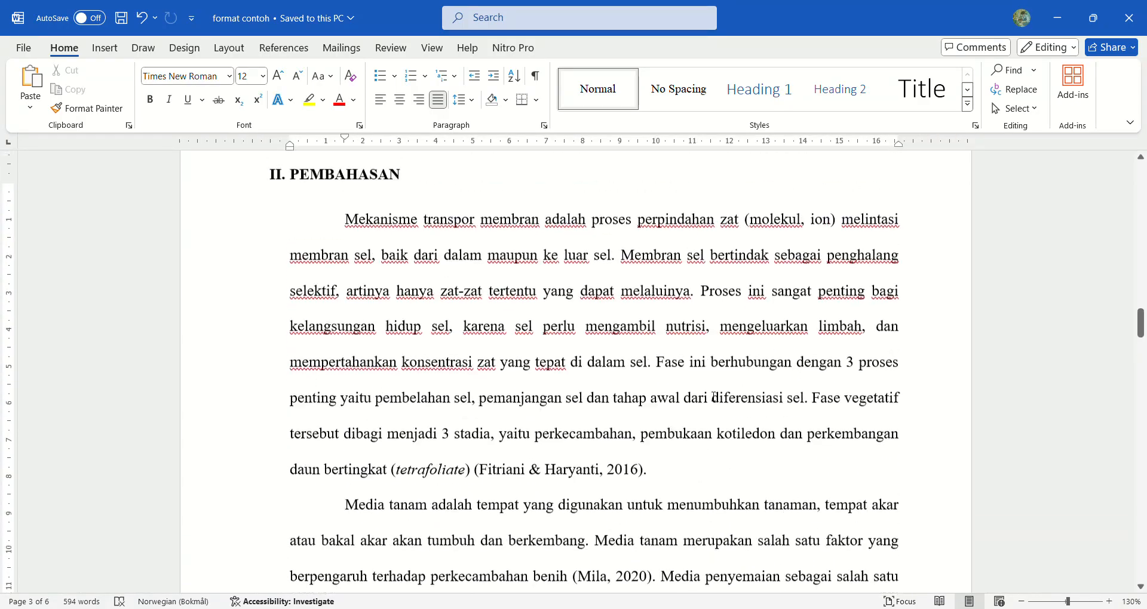
- Examine the layout and citations of the Pembahasan section and the following Kesimpulan dan Saran section
scroll(713, 396, down, 10)
scroll(713, 397, up, 3)
ctrl+scroll(713, 396, down, 2)
scroll(713, 396, down, 9)
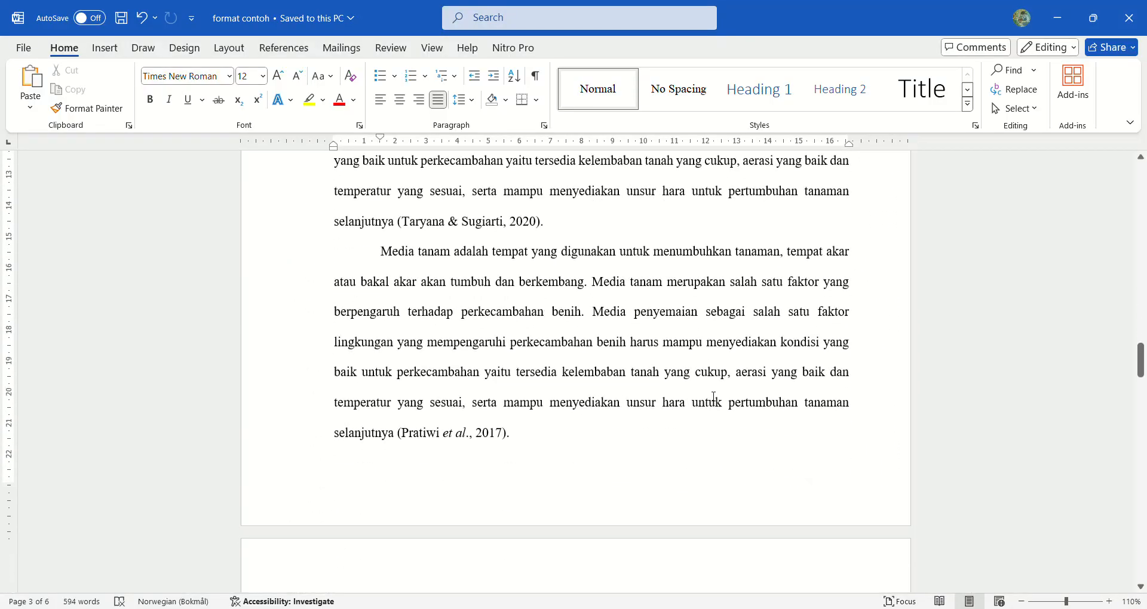
scroll(713, 396, up, 9)
scroll(713, 396, down, 7)
scroll(713, 396, down, 12)
scroll(664, 315, up, 1)
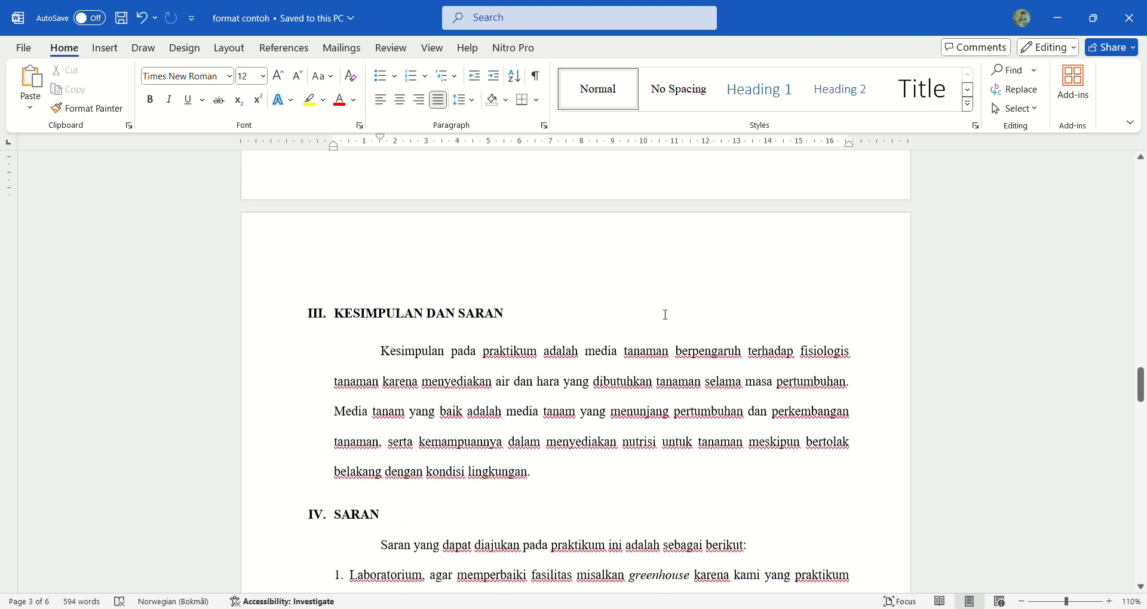
scroll(549, 314, down, 3)
scroll(550, 313, up, 7)
scroll(553, 311, up, 15)
scroll(553, 311, down, 3)
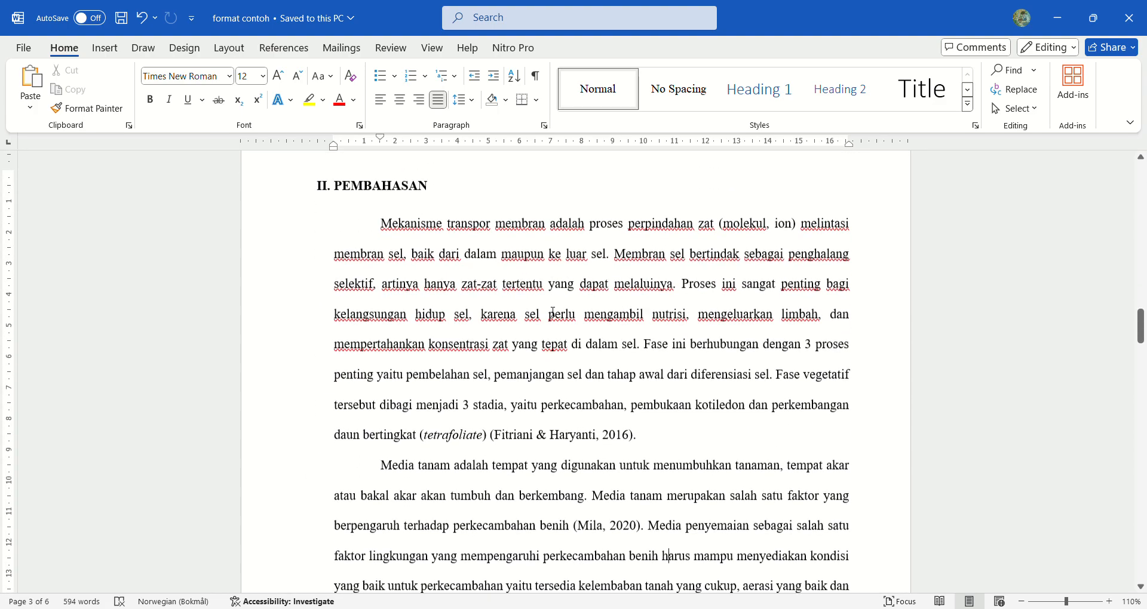
scroll(552, 312, down, 3)
scroll(553, 311, down, 5)
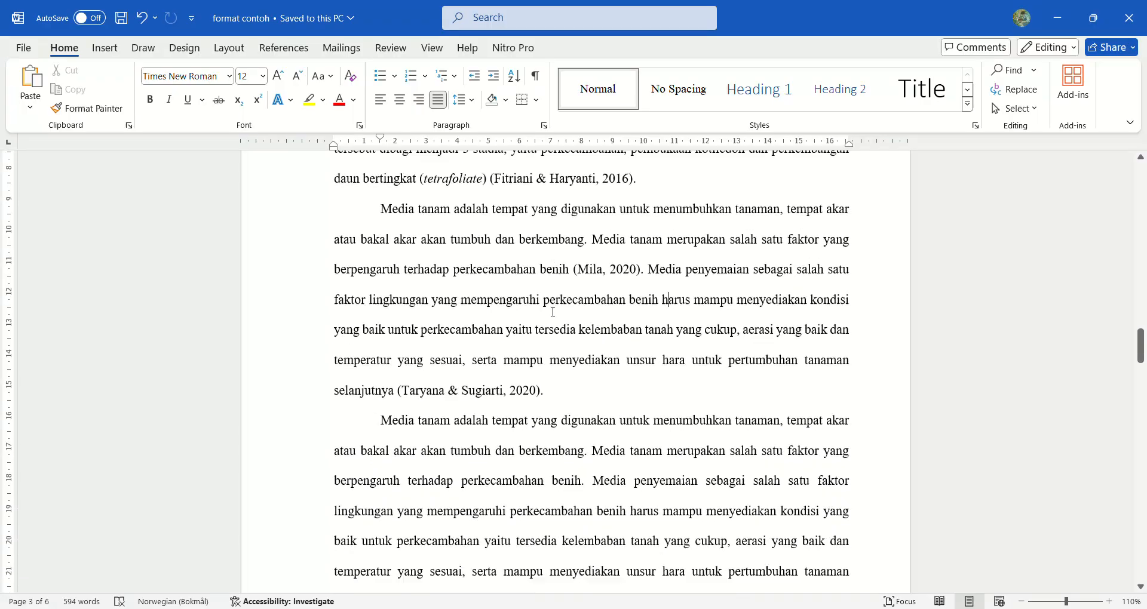
scroll(553, 311, down, 2)
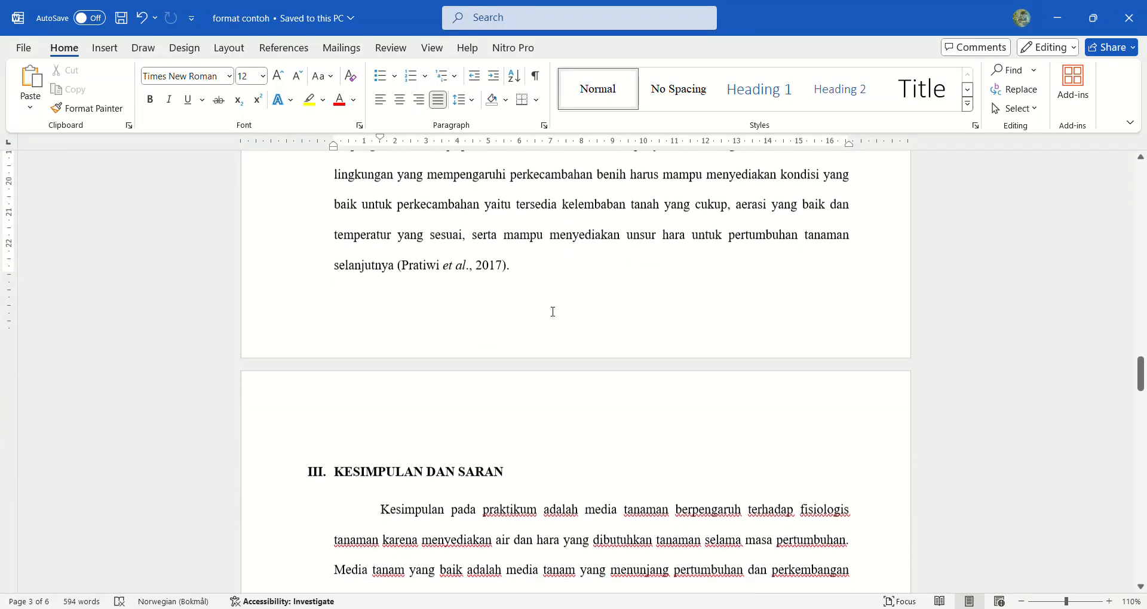
- Remove the italics from "et al" in the 2017 citation at the end of the last Pembahasan paragraph
scroll(553, 311, up, 1)
ctrl+scroll(552, 311, up, 5)
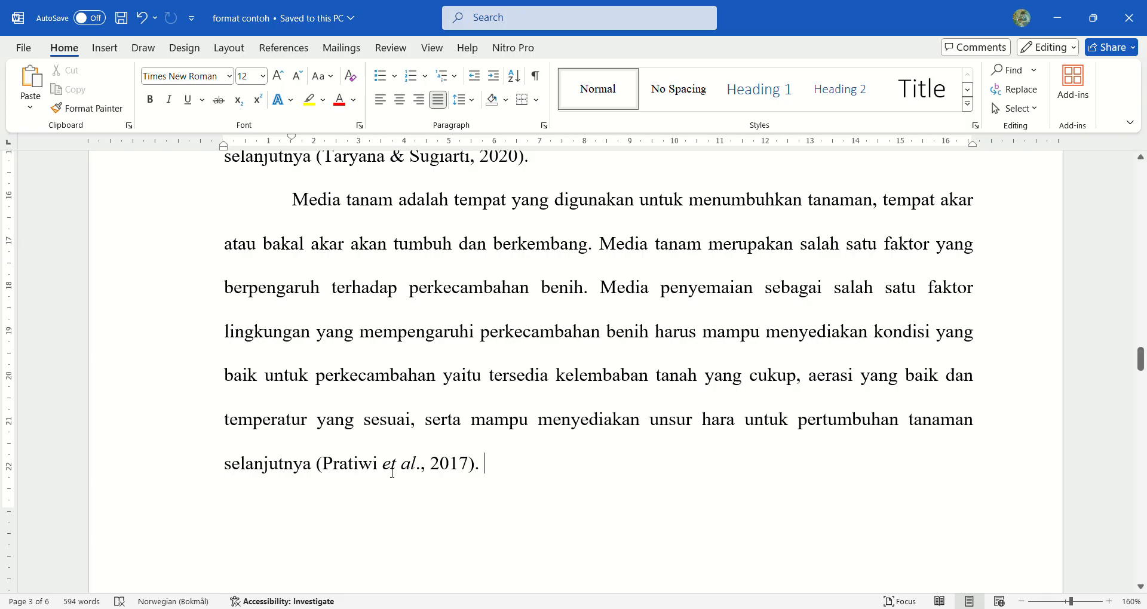
drag(385, 472, 424, 473)
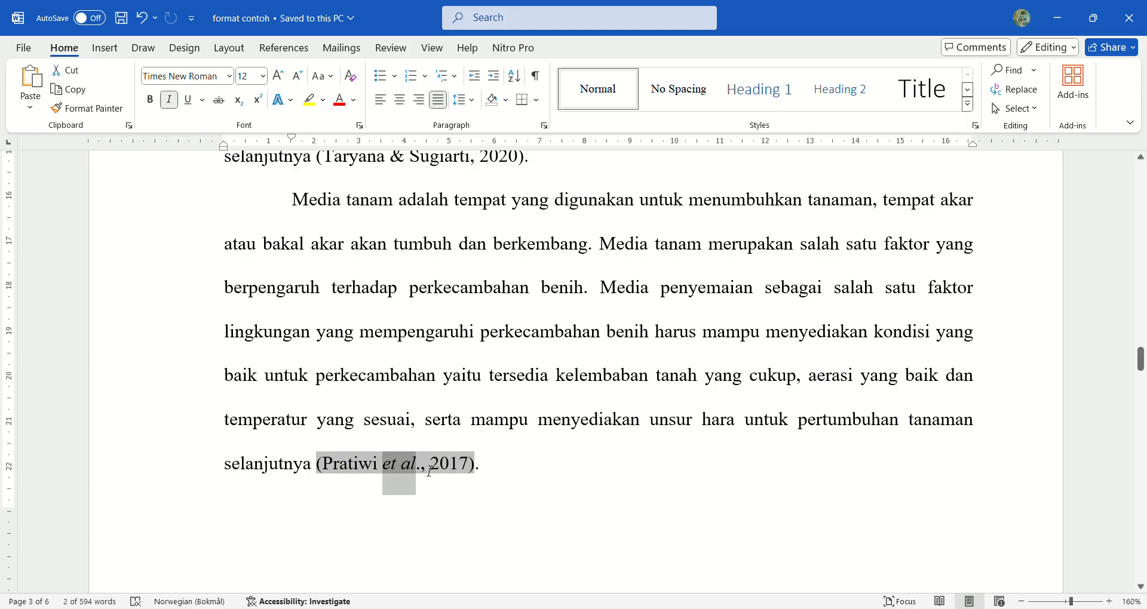
ctrl+scroll(427, 472, up, 3)
click(382, 483)
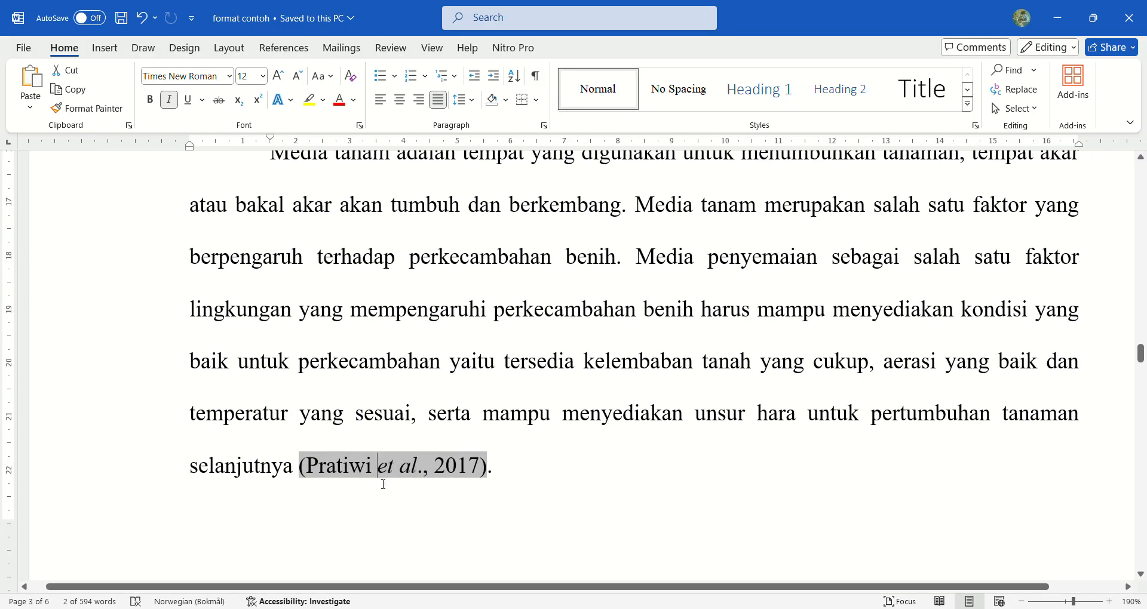
drag(380, 476, 426, 479)
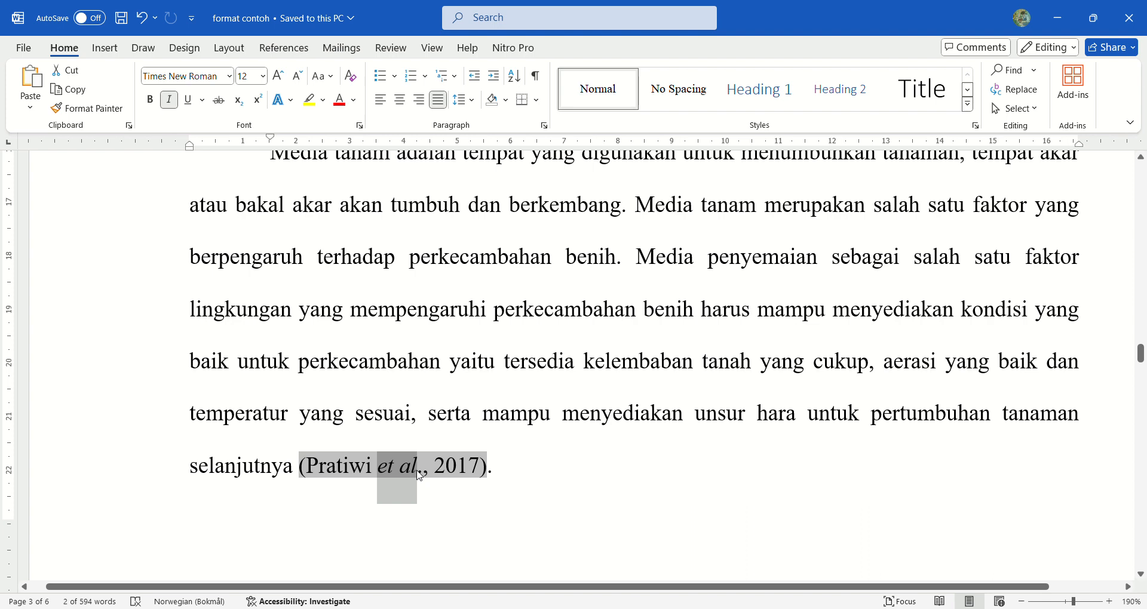
key(ctrl+i)
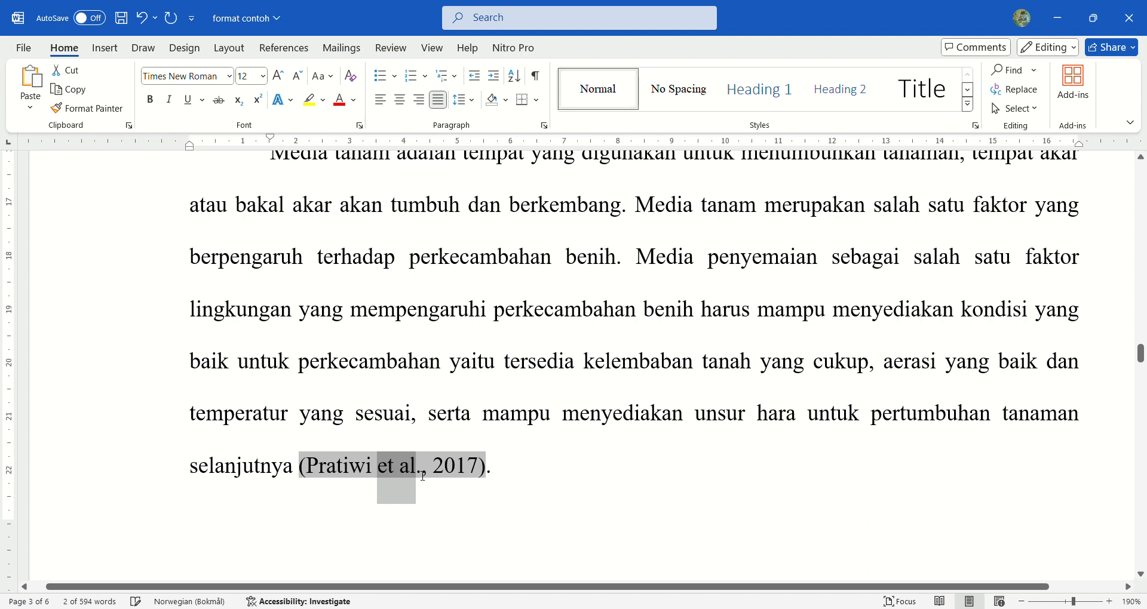
key(ctrl+i)
key(ctrl+i)
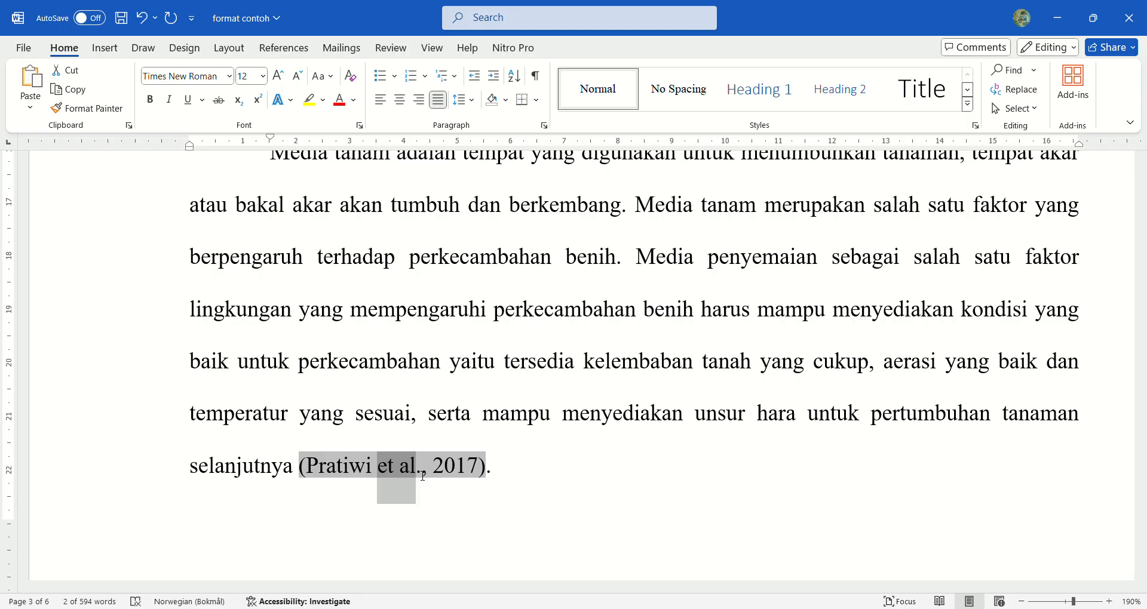
- Underline "et al" in the 2017 citation
key(ctrl+u)
click(616, 506)
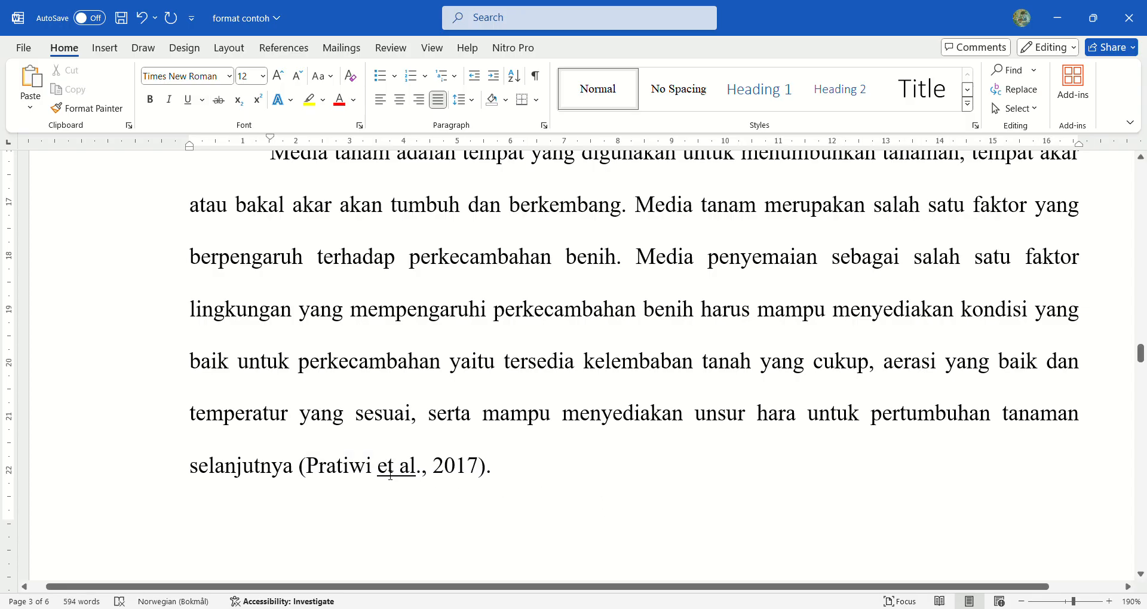
drag(391, 475, 416, 480)
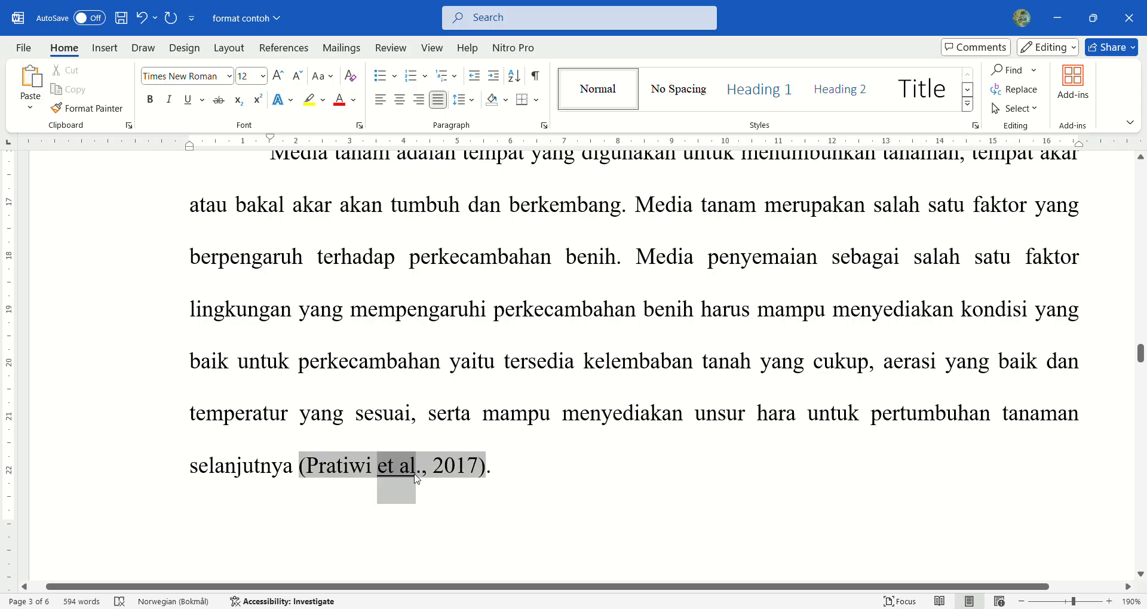
- Italicize "et al" in the 2017 citation in place of the underline
key(ctrl+i)
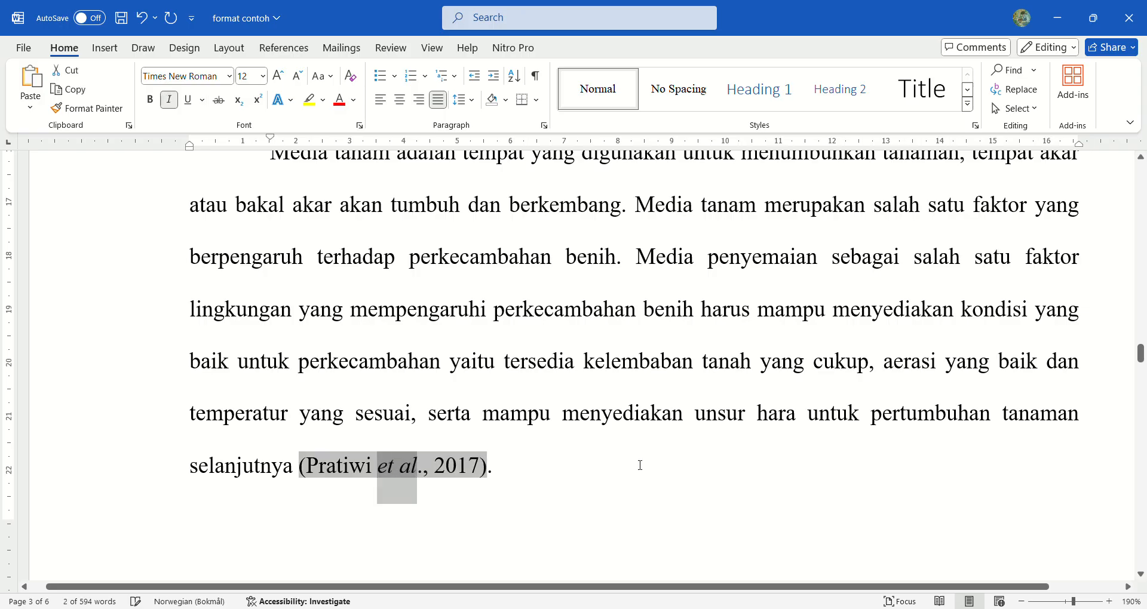
click(639, 465)
scroll(637, 465, up, 3)
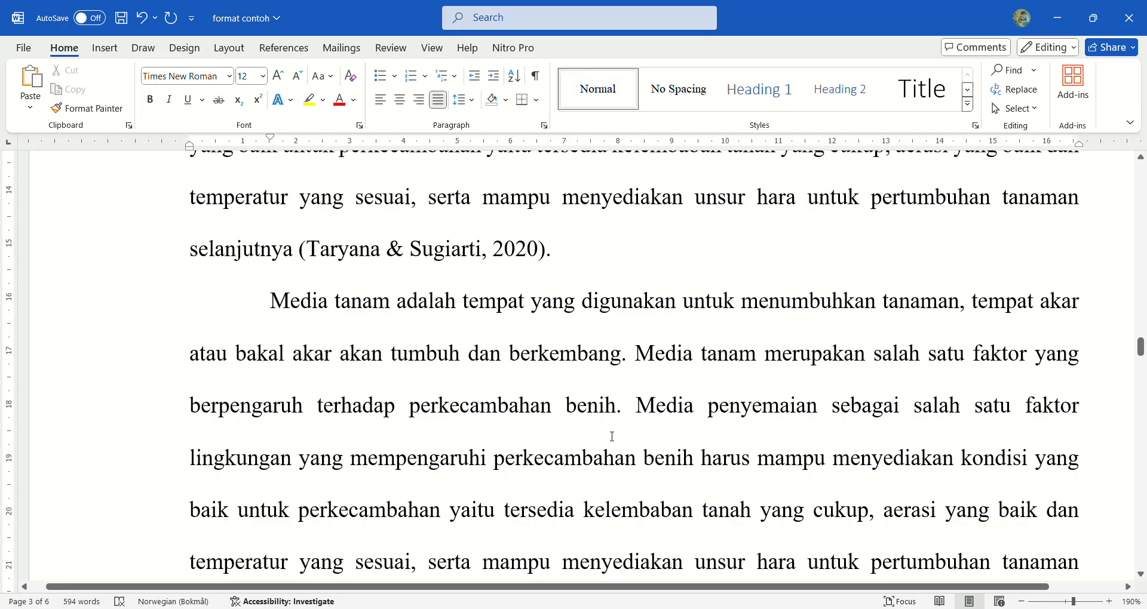
scroll(647, 466, down, 3)
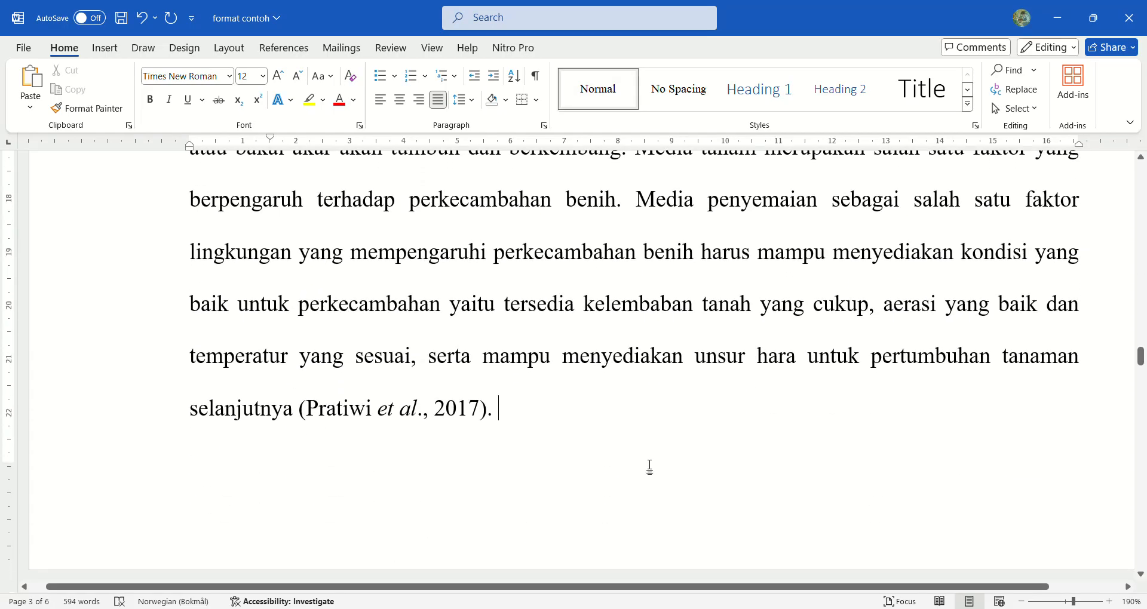
- Append "Jagung (Zea mays L.)" after the 2017 citation, with only "Zea mays" in italics
text(Jagung ()
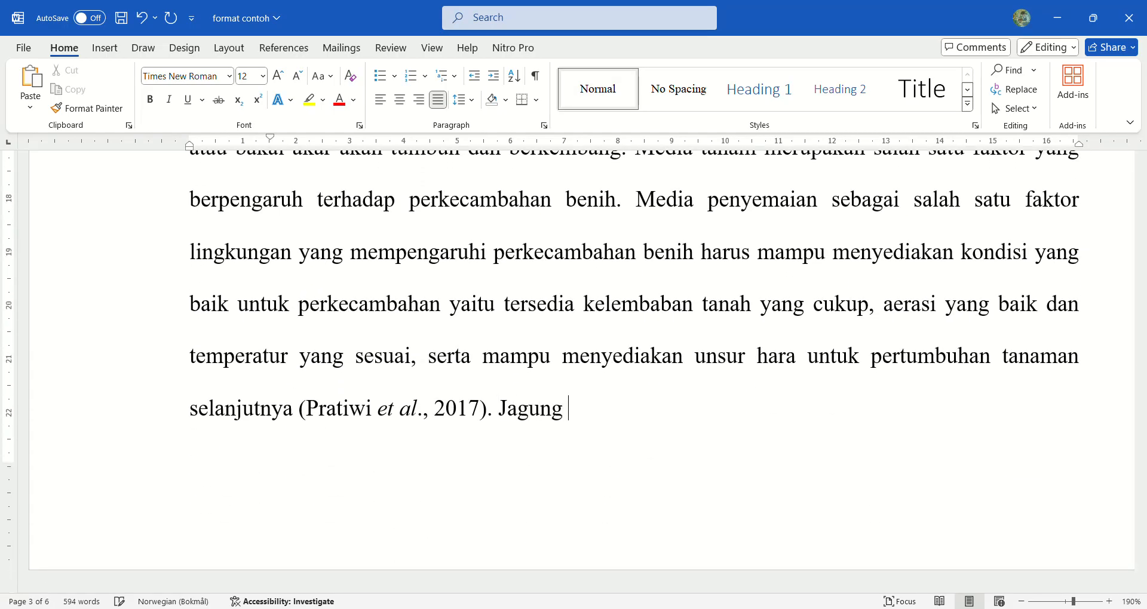
key(ctrl+i)
text(Zea mays)
key(ctrl+i)
text(L.)
text(_))
key(BackSpace)
key(BackSpace)
text())
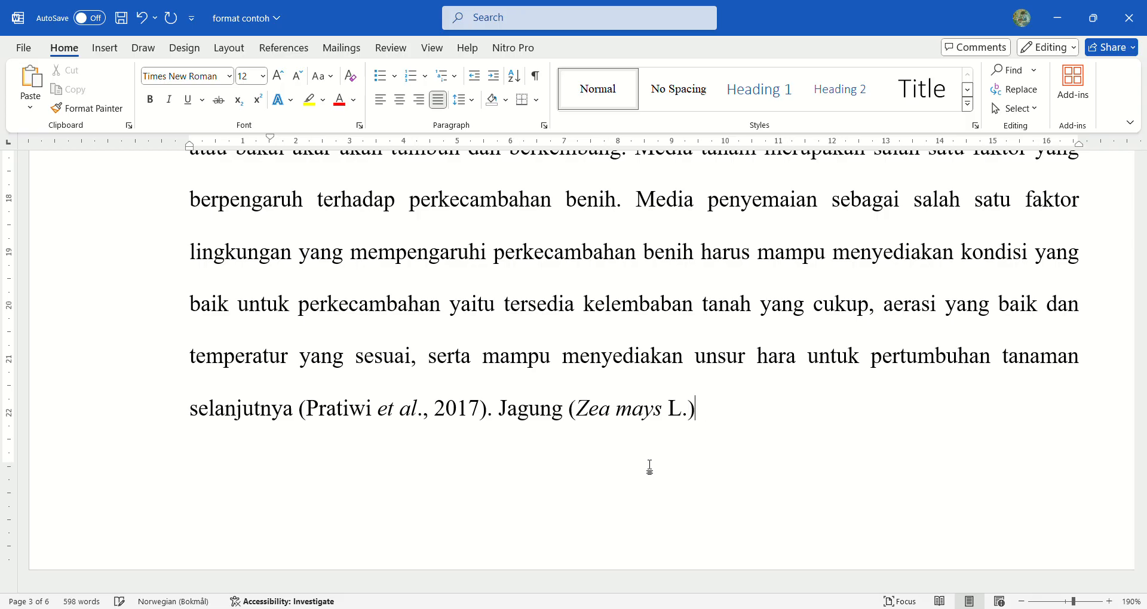
- Replace the italics on "Zea mays" with an underline
drag(576, 411, 657, 426)
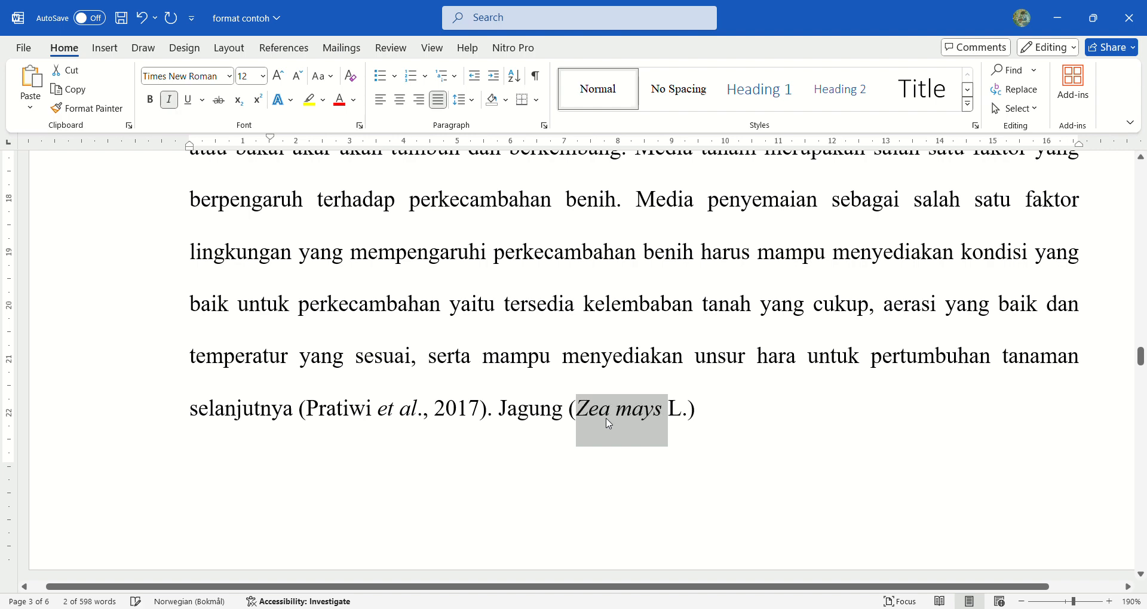
key(ctrl+i)
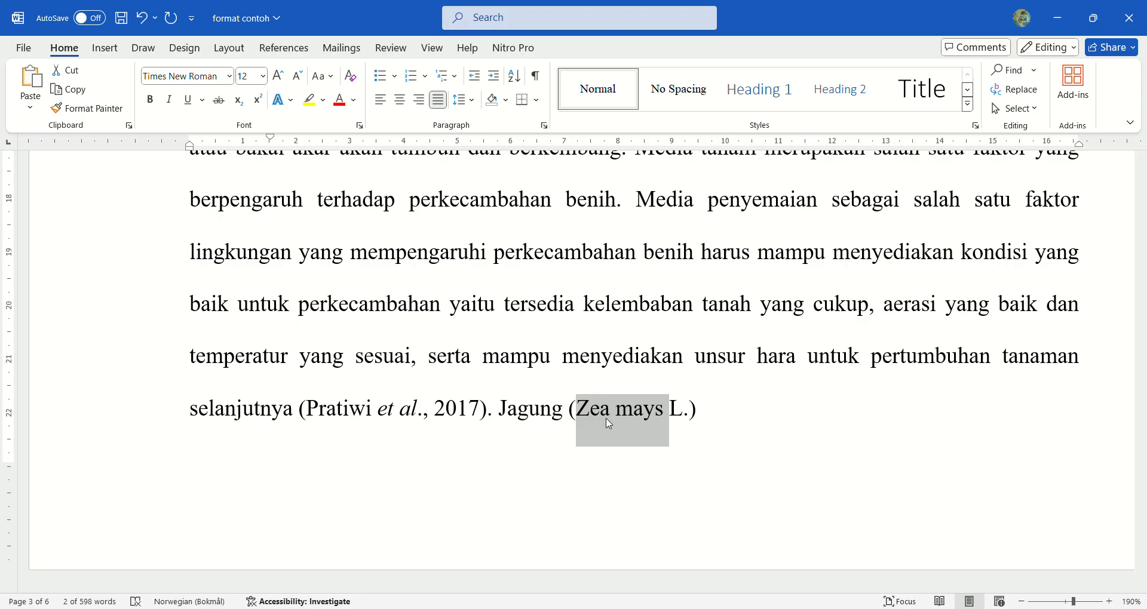
key(ctrl+u)
click(611, 423)
click(695, 448)
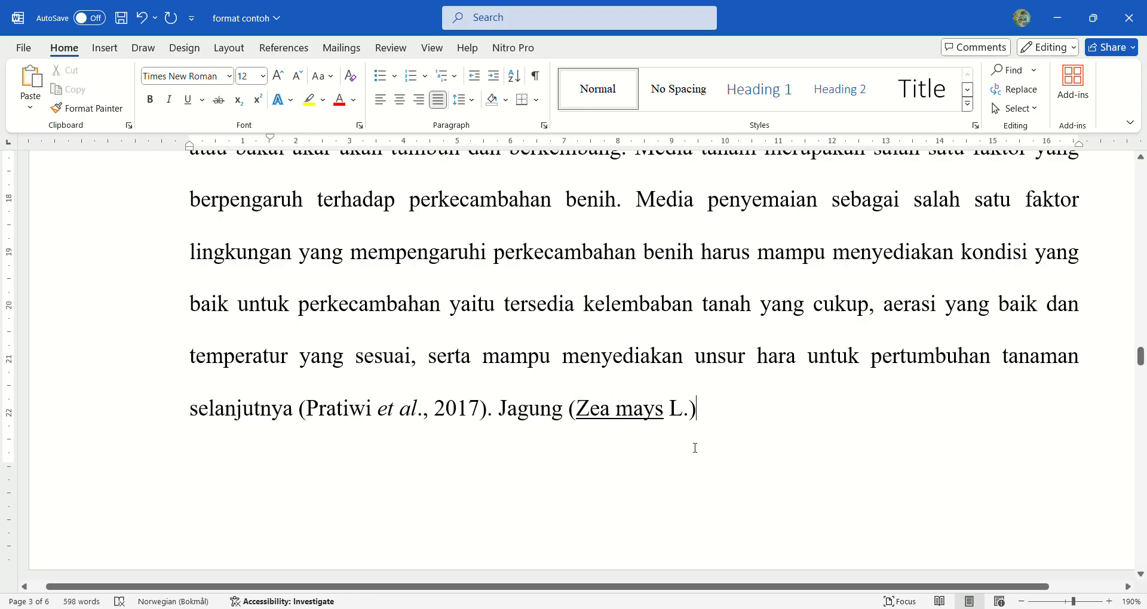
- Remove the underline from "Zea mays" and set the species name in italics
drag(585, 416, 665, 422)
key(ctrl+u)
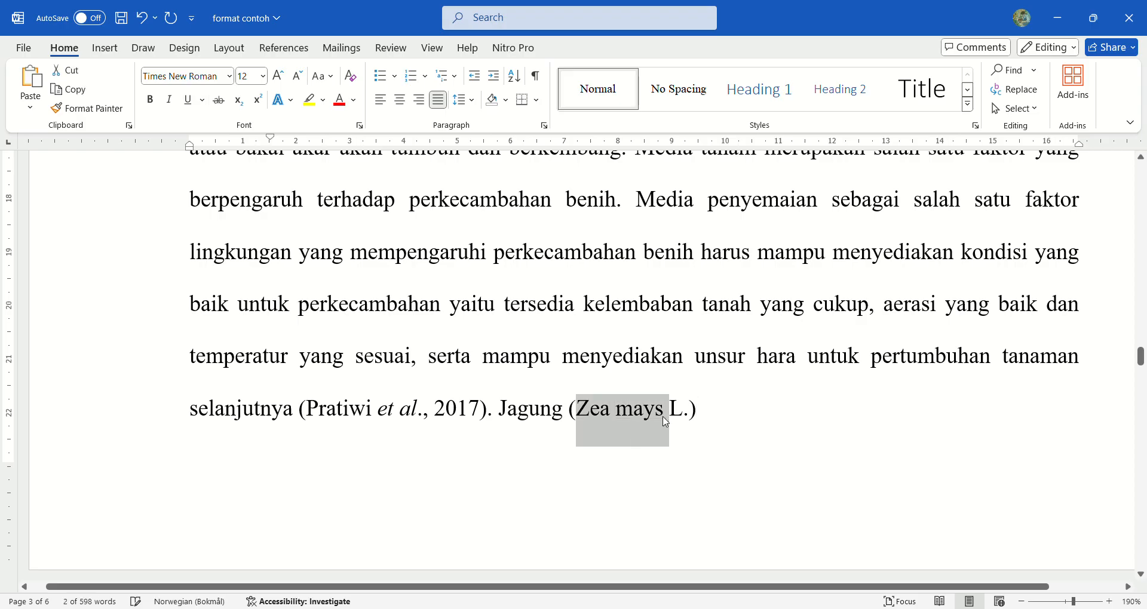
key(Right)
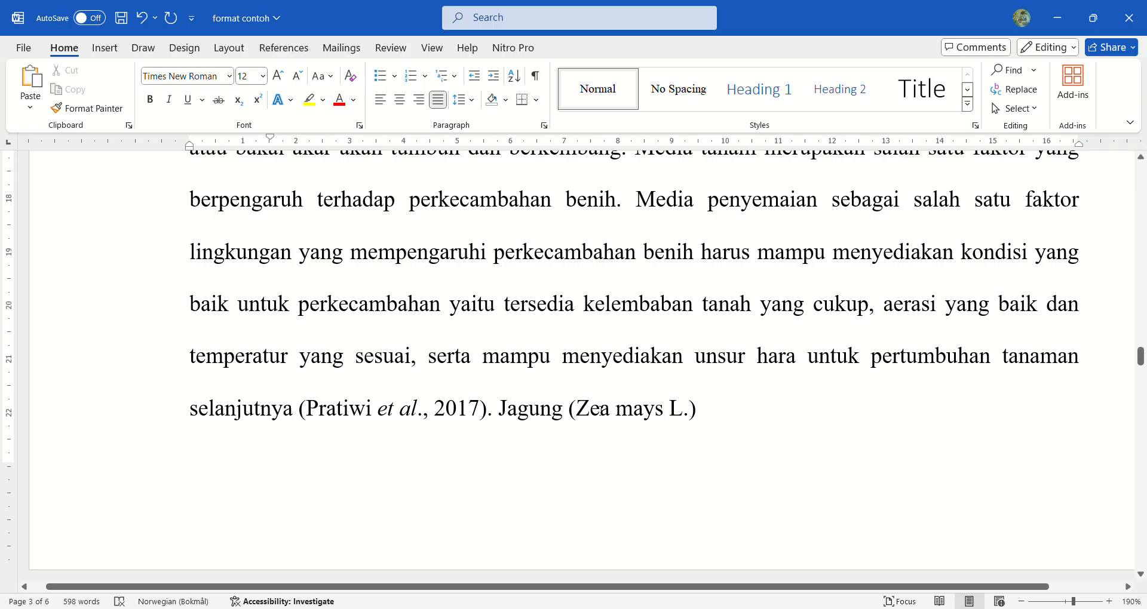
drag(585, 412, 665, 421)
key(ctrl+i)
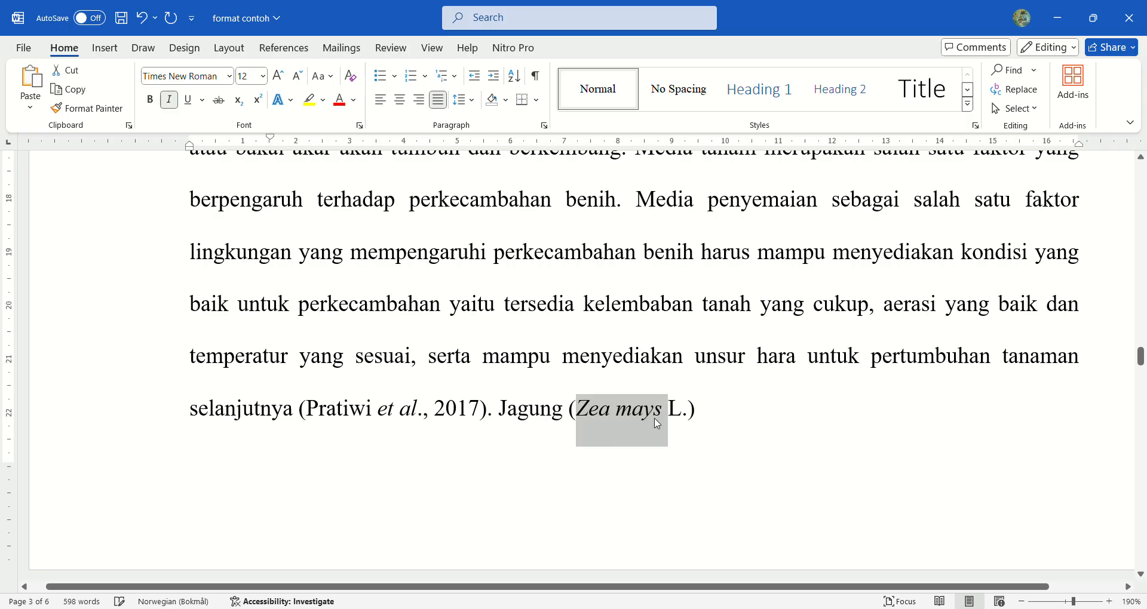
key(Right)
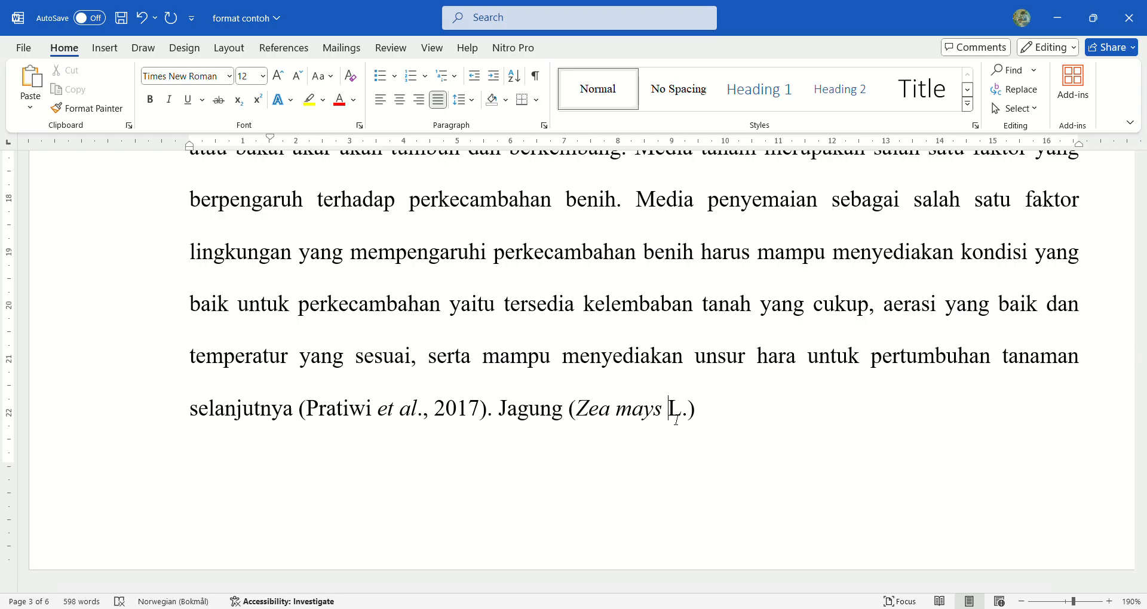
- Delete the sample text "Jagung (Zea mays L.)" from the end of the last Pembahasan paragraph
key(shift+Right)
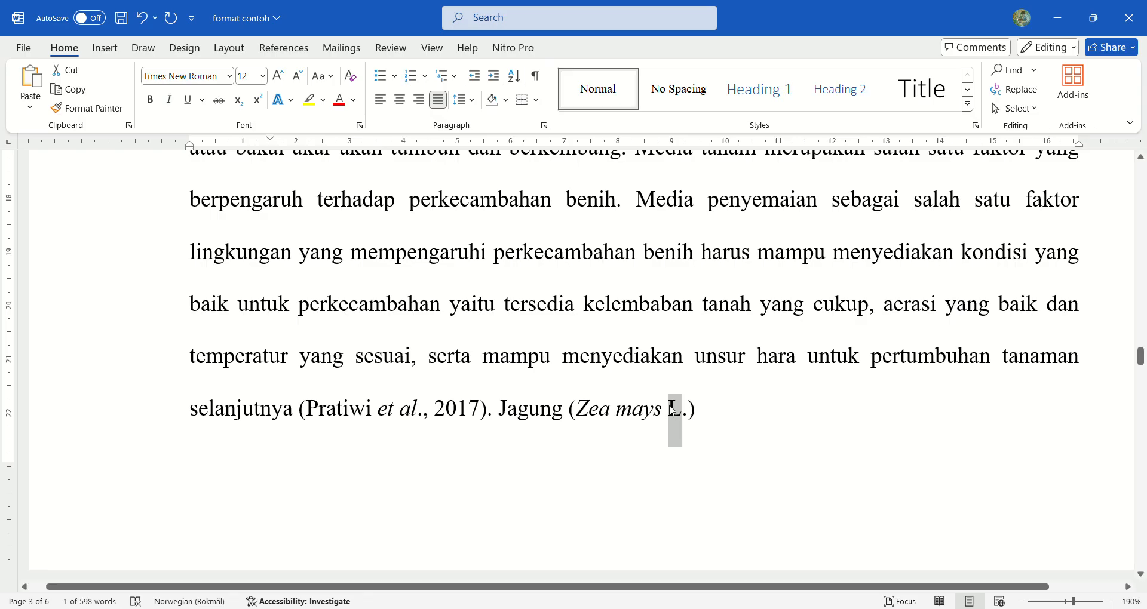
click(673, 410)
shift+click(689, 413)
click(719, 415)
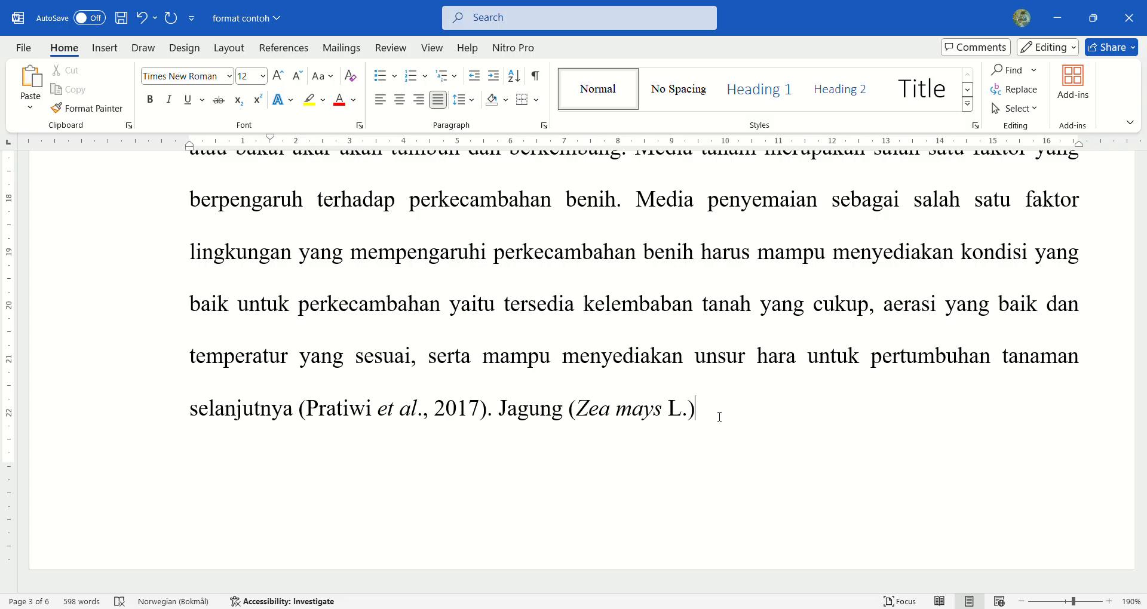
key(BackSpace)
key(BackSpace)
key(BackSpace)
key(BackSpace)
key(BackSpace)
key(BackSpace)
key(BackSpace)
key(BackSpace)
key(BackSpace)
key(BackSpace)
key(BackSpace)
key(BackSpace)
key(BackSpace)
key(BackSpace)
key(BackSpace)
key(BackSpace)
key(BackSpace)
key(BackSpace)
key(BackSpace)
key(BackSpace)
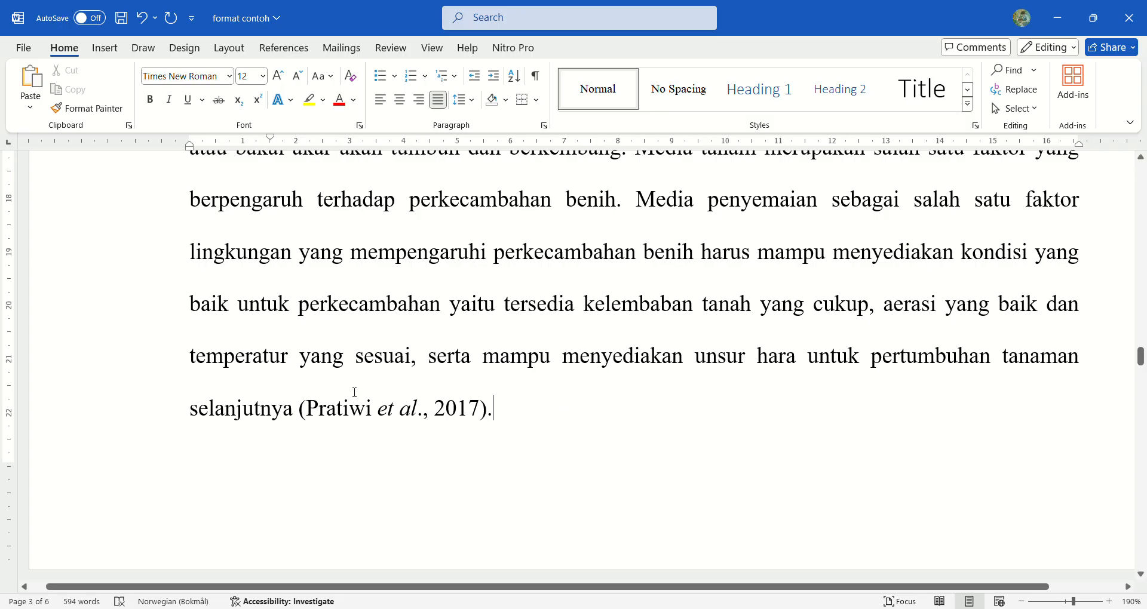
- Add a second parenthetical citation after the 2017 one, with an author surname followed by "dkk. 2021"
drag(380, 412, 418, 419)
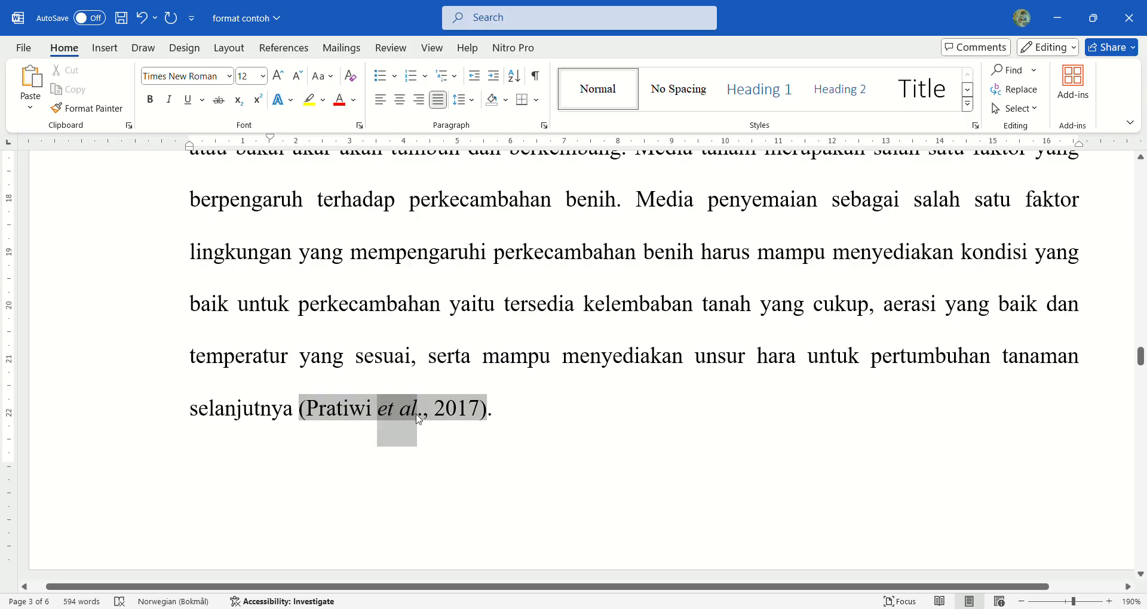
click(518, 430)
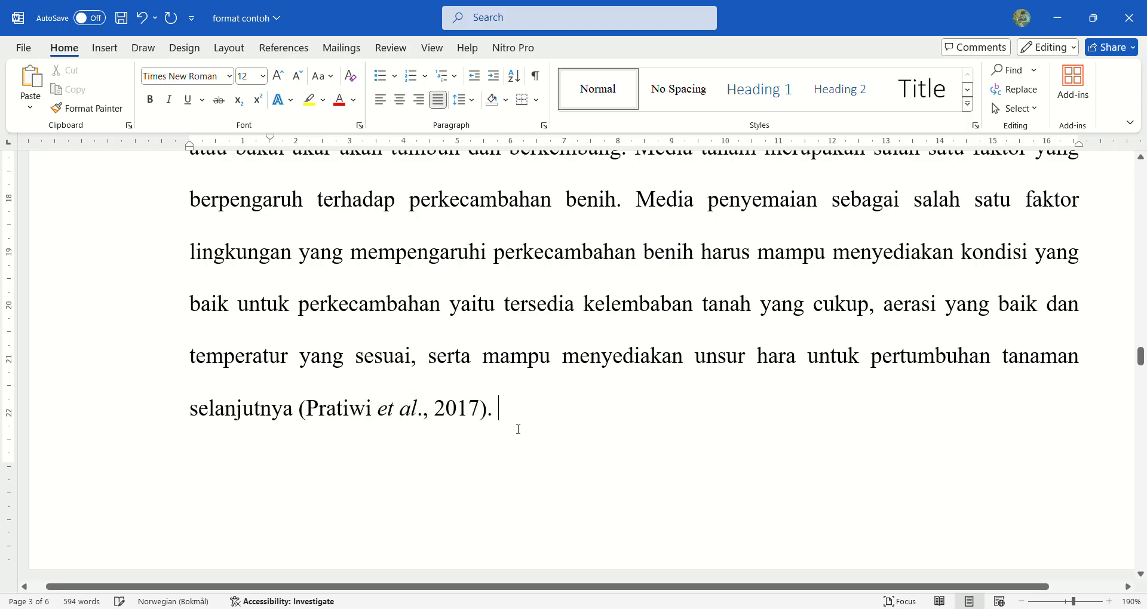
text((Ab)
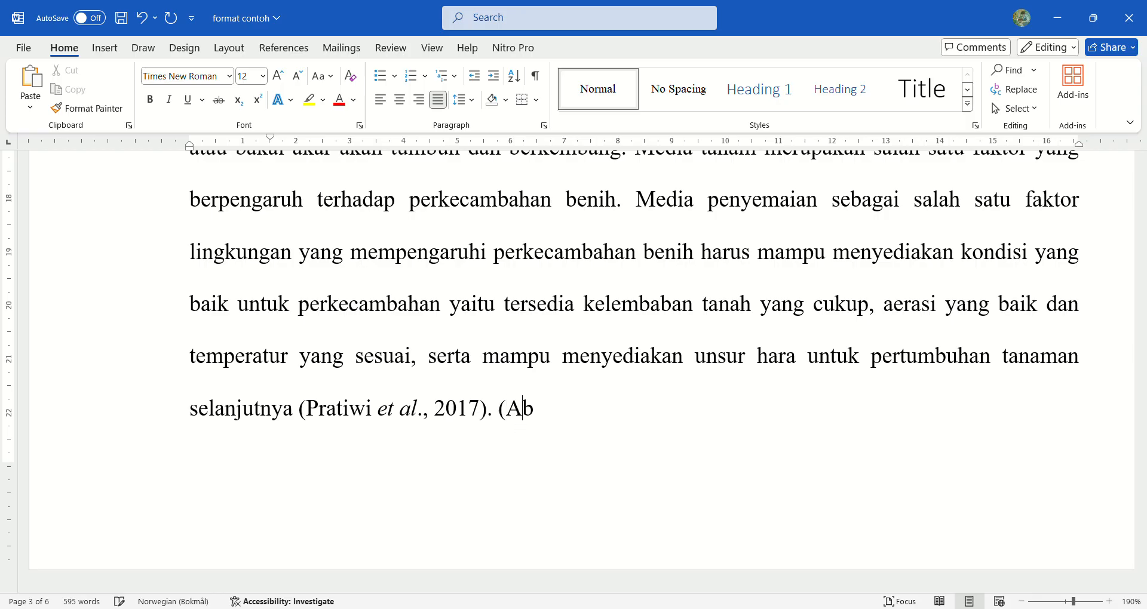
text(di dkk. 2021))
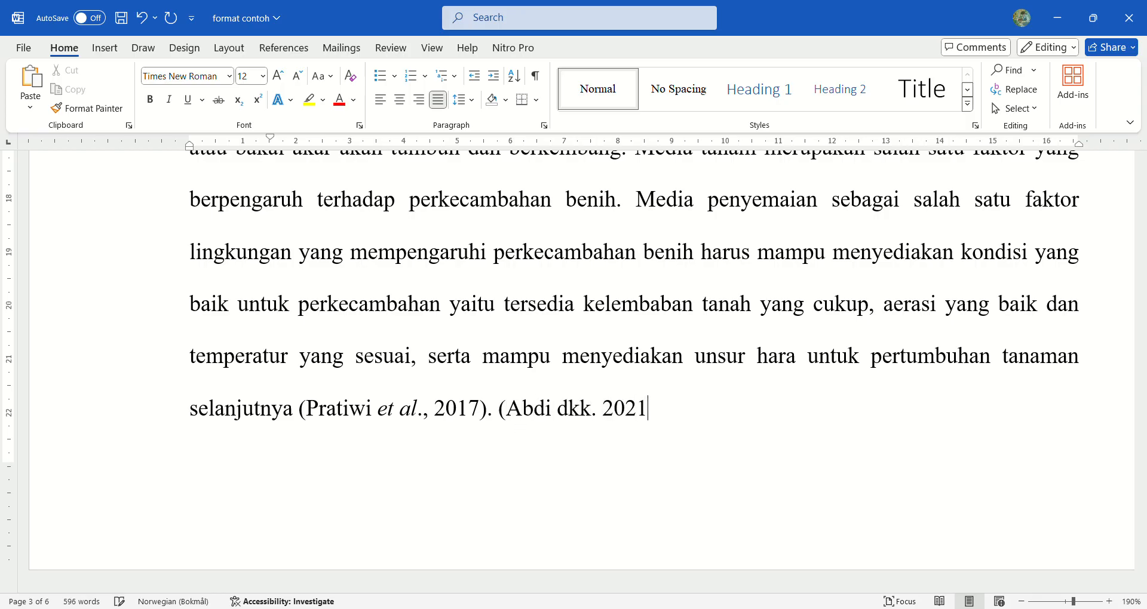
- Replace "dkk." in the 2021 citation with "et al.,", setting only "et al" in italics
key(Left)
key(Left)
key(Left)
key(Left)
key(Left)
key(Left)
key(BackSpace)
key(BackSpace)
key(BackSpace)
key(BackSpace)
key(BackSpace)
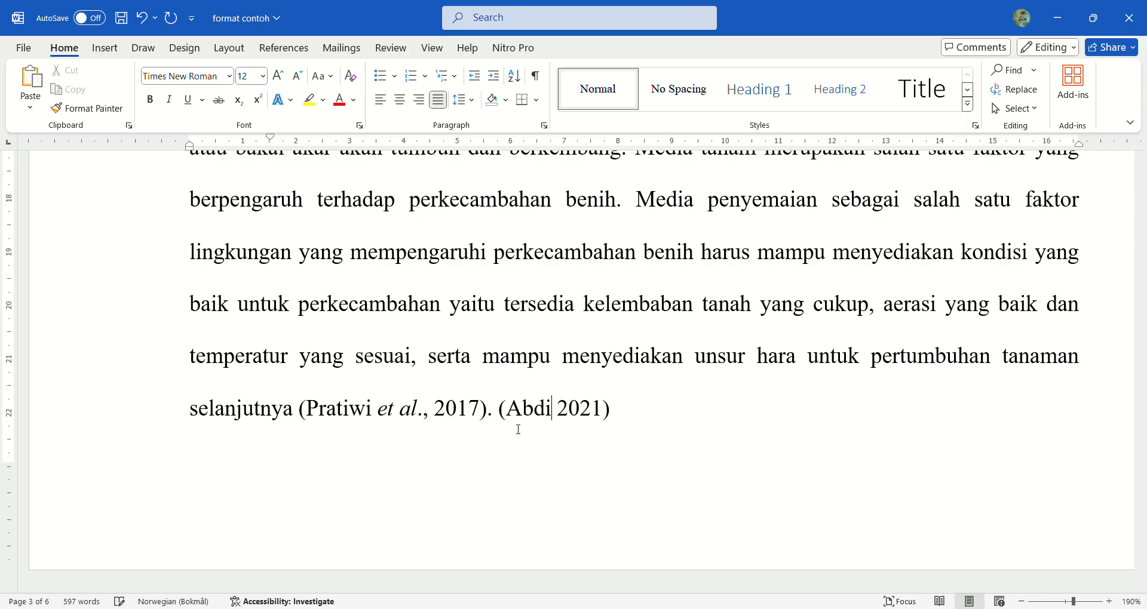
key(ctrl+i)
text(et al)
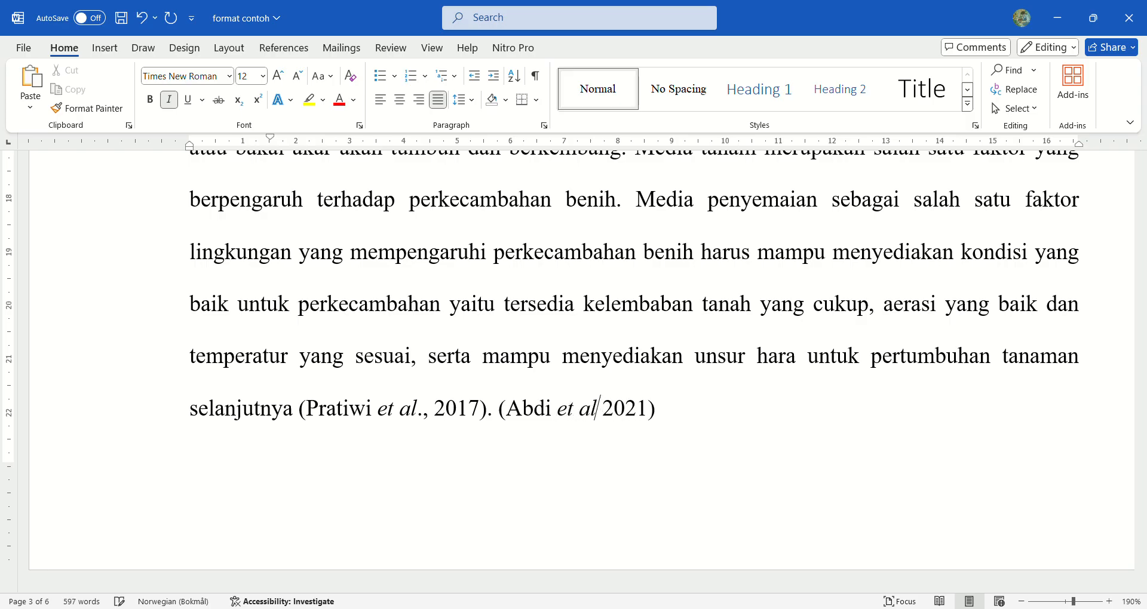
key(ctrl+i)
text(.,)
- Change "et al" in the 2021 citation from italics to underlined text
key(Left)
key(Left)
key(Left)
key(Left)
key(Left)
key(Left)
key(Left)
key(shift+Right)
key(shift+Right)
key(shift+Right)
key(shift+Right)
key(shift+Right)
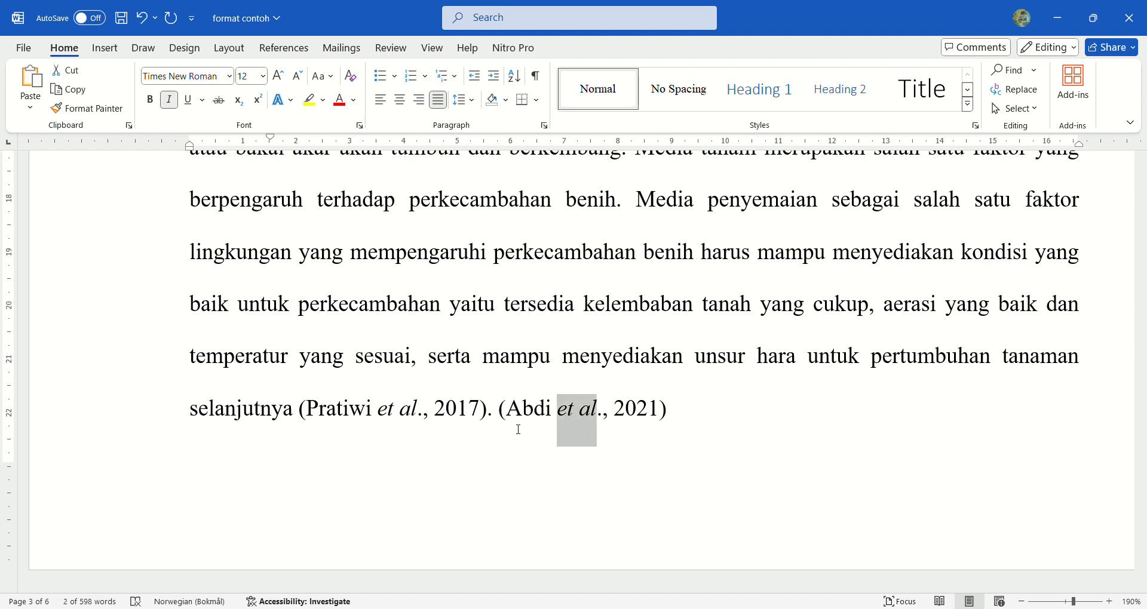
key(ctrl+i)
key(ctrl+u)
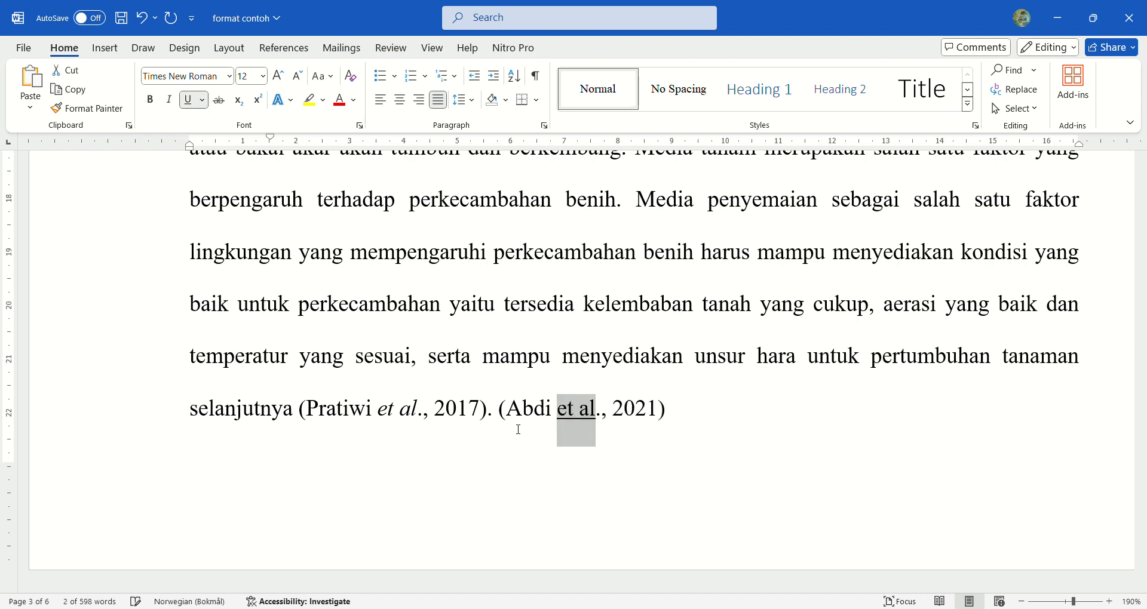
click(703, 457)
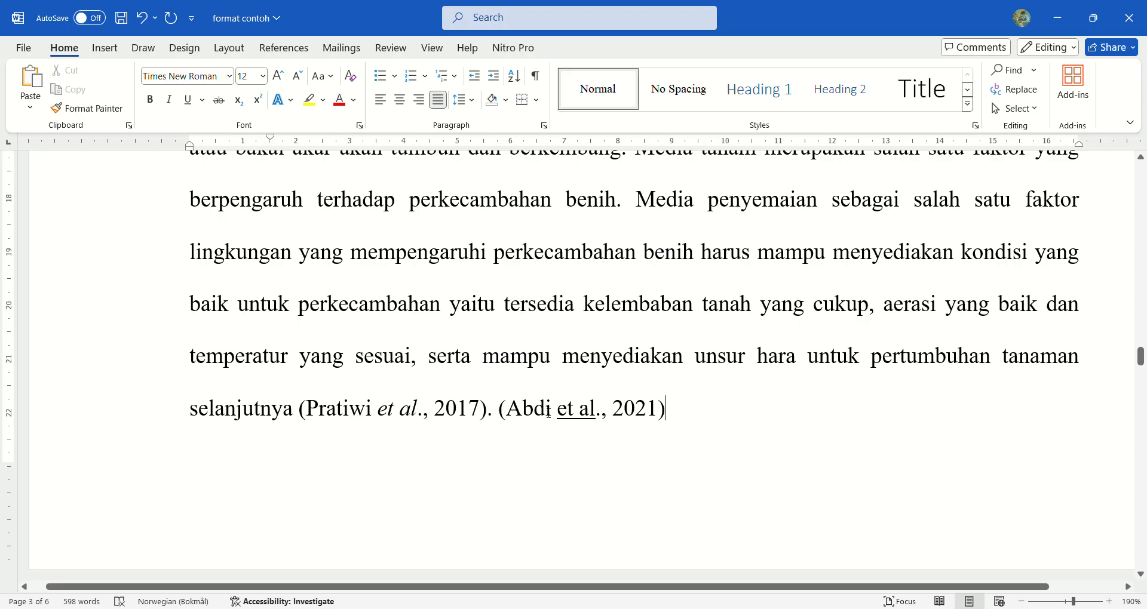
- End the 2021 citation with a period and save the document
text(.)
click(300, 412)
text(.)
key(BackSpace)
drag(675, 416, 537, 415)
click(666, 415)
key(ctrl+s)
- Shorten the section III heading to "KESIMPULAN" by deleting "DAN SARAN", and save the document
ctrl+scroll(710, 450, down, 5)
scroll(710, 450, down, 3)
scroll(710, 450, down, 4)
scroll(709, 450, up, 2)
ctrl+scroll(709, 450, down, 2)
scroll(710, 450, down, 2)
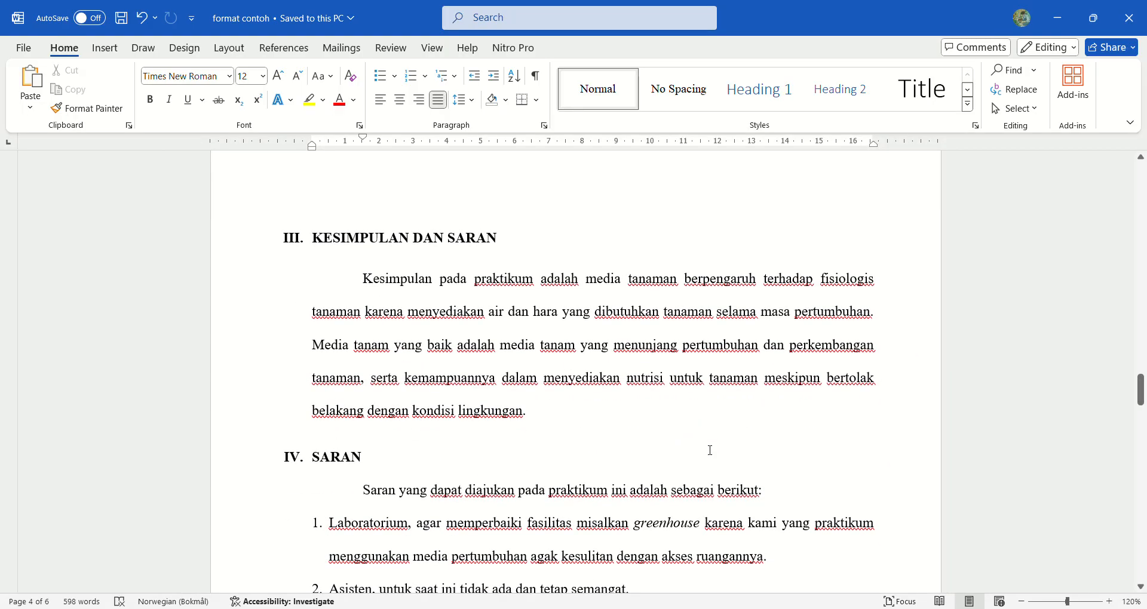
click(571, 234)
key(BackSpace)
key(BackSpace)
key(BackSpace)
key(BackSpace)
key(BackSpace)
key(BackSpace)
key(BackSpace)
key(BackSpace)
key(BackSpace)
key(ctrl+s)
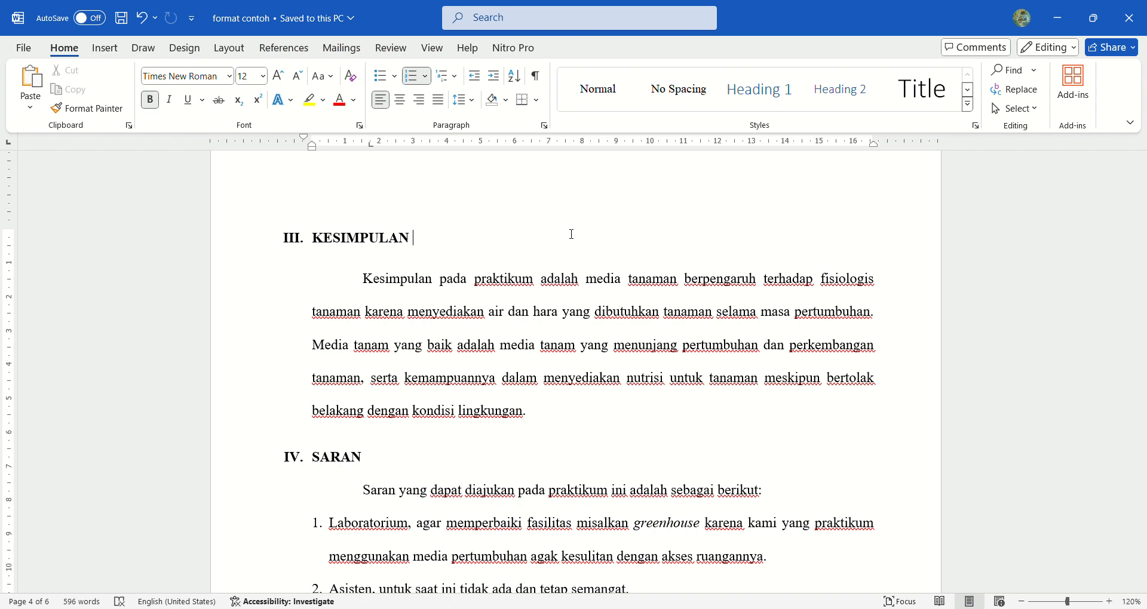
- Examine the report from its header through the observation results to the Kesimpulan section, comparing the conclusion text with the observations
scroll(571, 234, up, 3)
scroll(571, 233, down, 3)
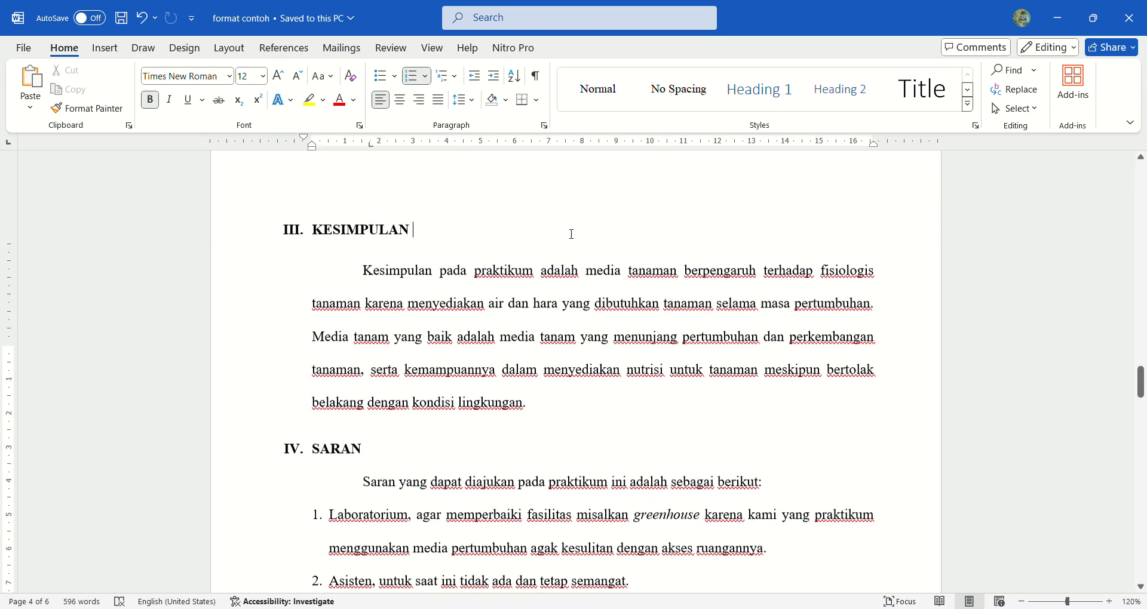
scroll(571, 233, up, 15)
scroll(571, 234, up, 20)
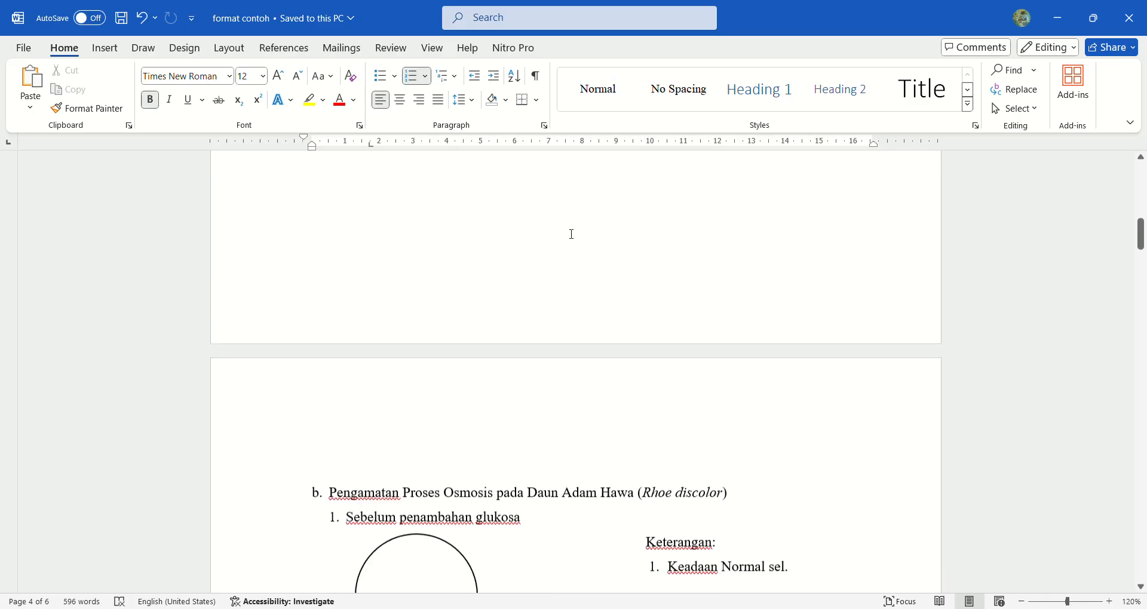
scroll(571, 233, up, 1)
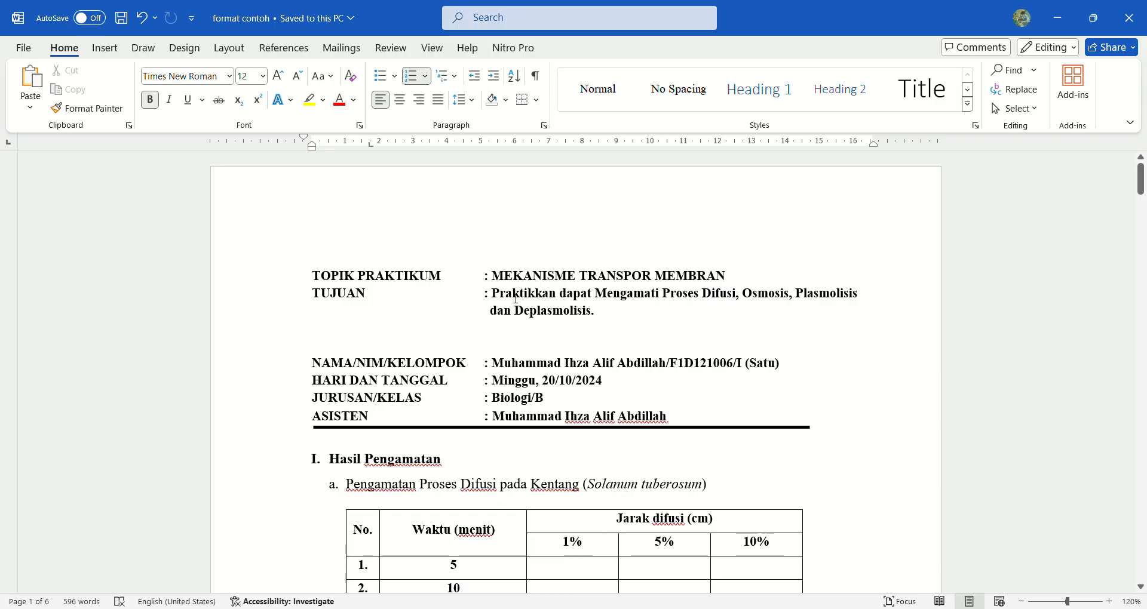
scroll(516, 299, down, 20)
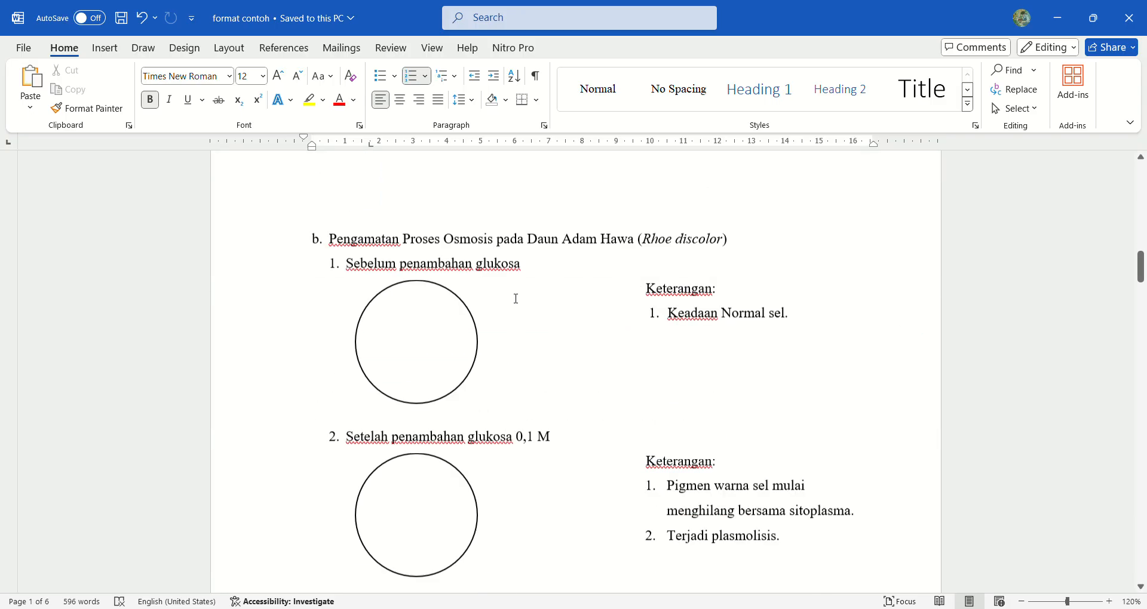
scroll(516, 298, down, 15)
scroll(516, 299, up, 9)
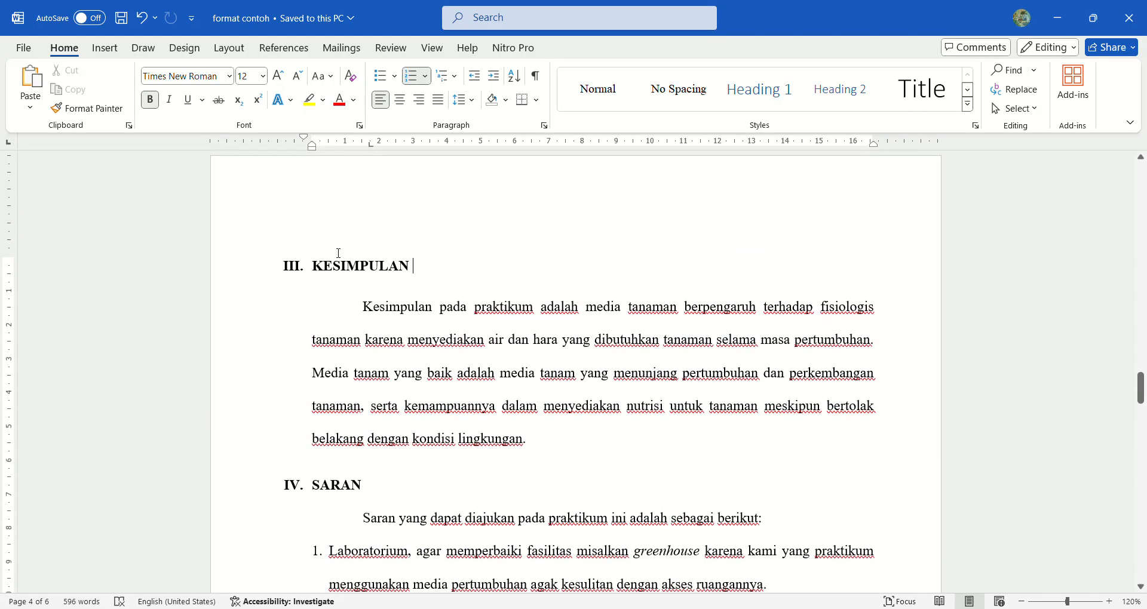
scroll(339, 253, up, 2)
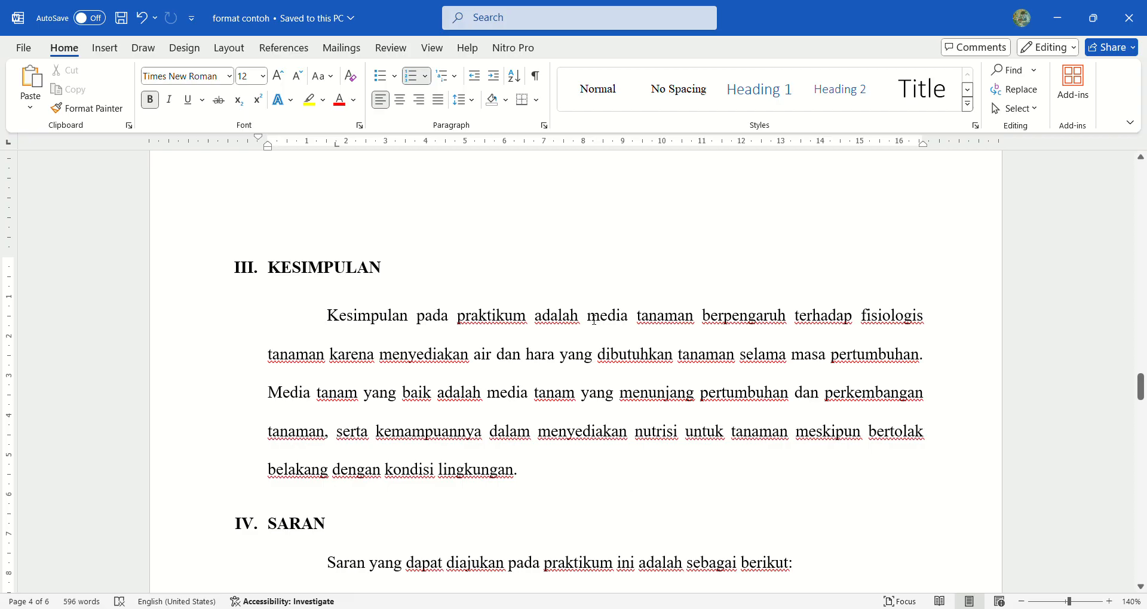
drag(627, 368, 672, 440)
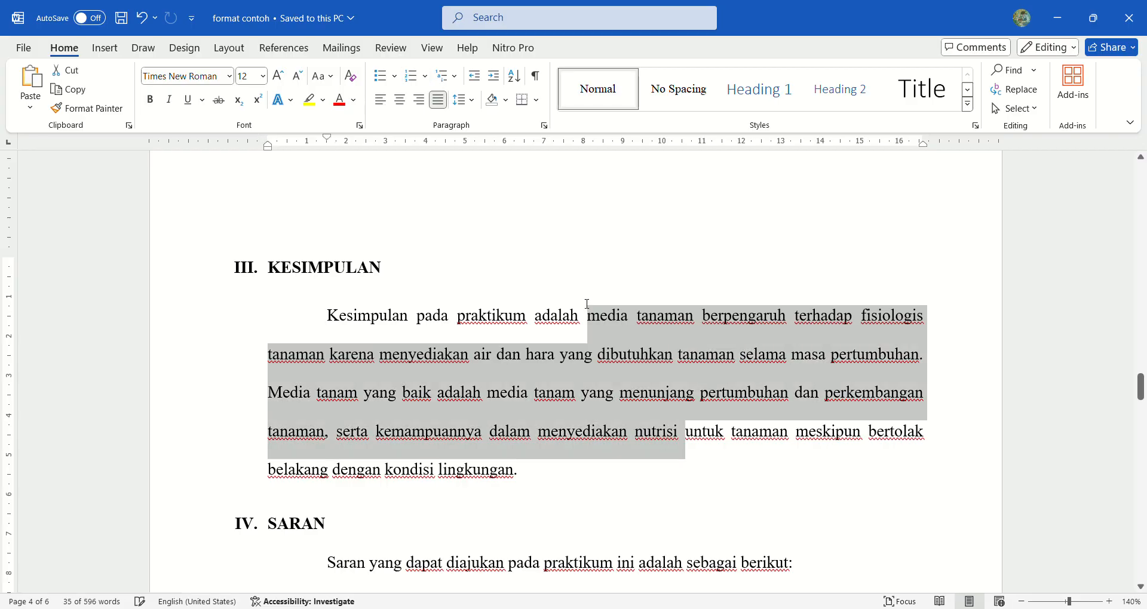
click(590, 317)
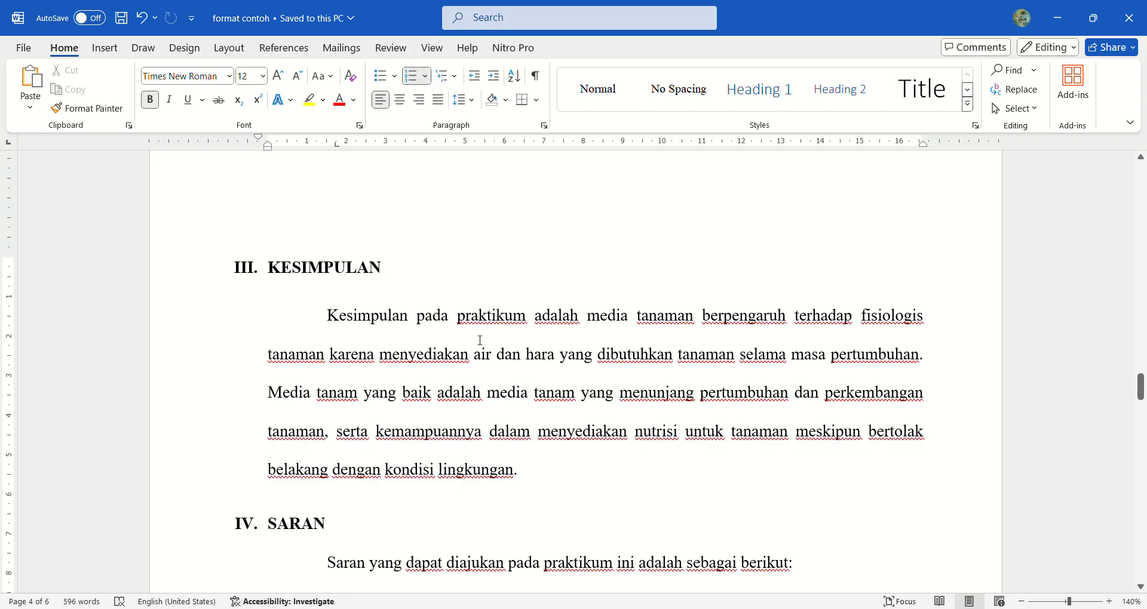
scroll(656, 265, up, 15)
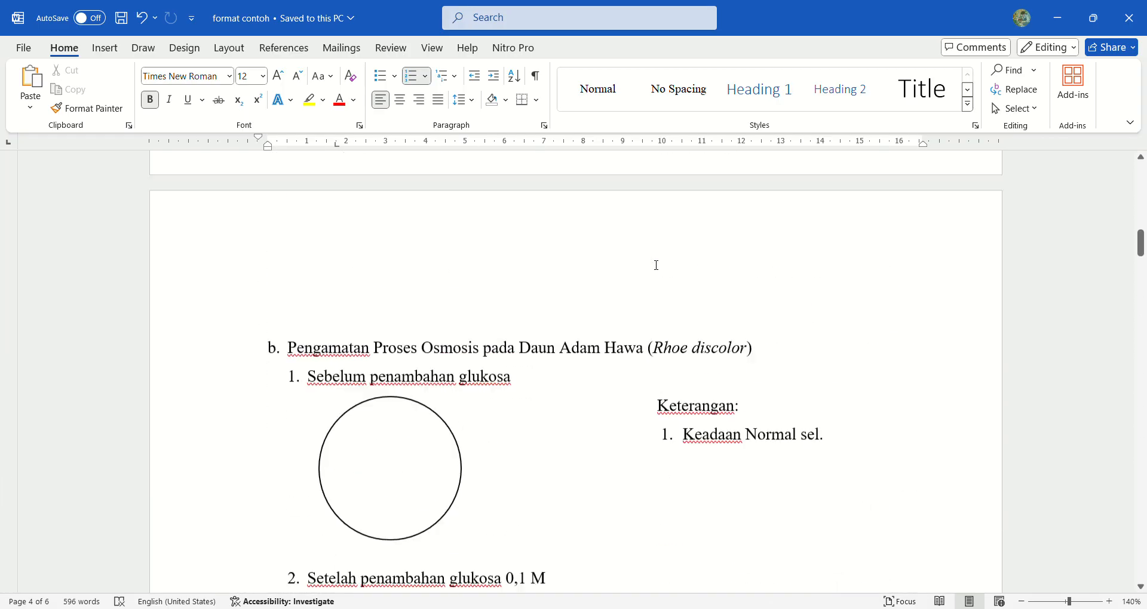
- Number the first objective under TUJUAN as "1." and add an aligned second objective line reading "2. knbiun"
scroll(656, 265, up, 12)
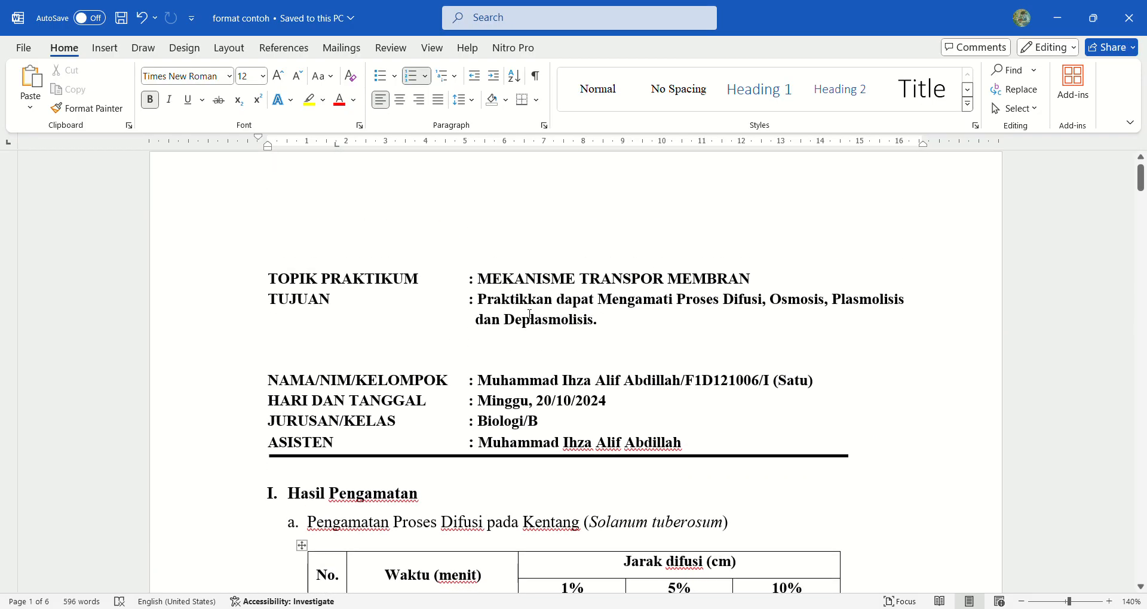
click(483, 307)
text(1.)
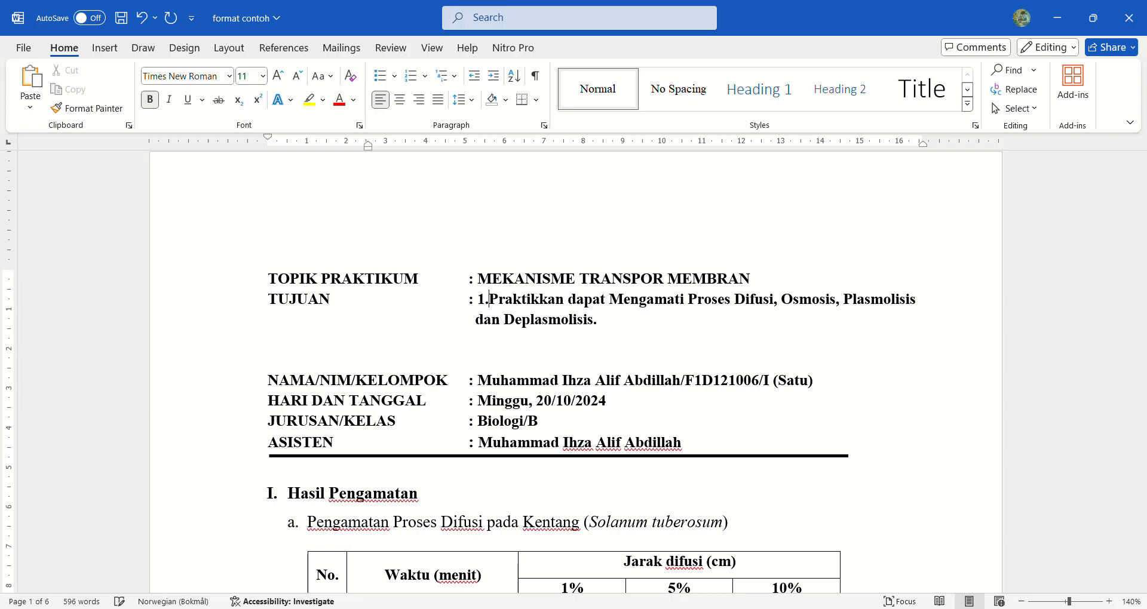
click(617, 335)
key(Return)
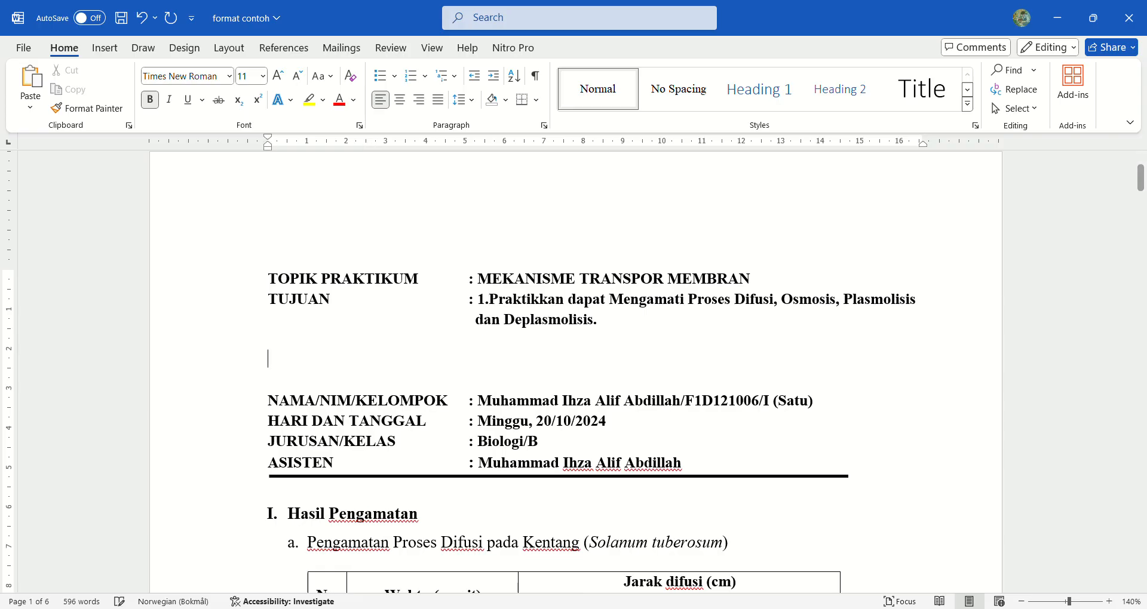
key(BackSpace)
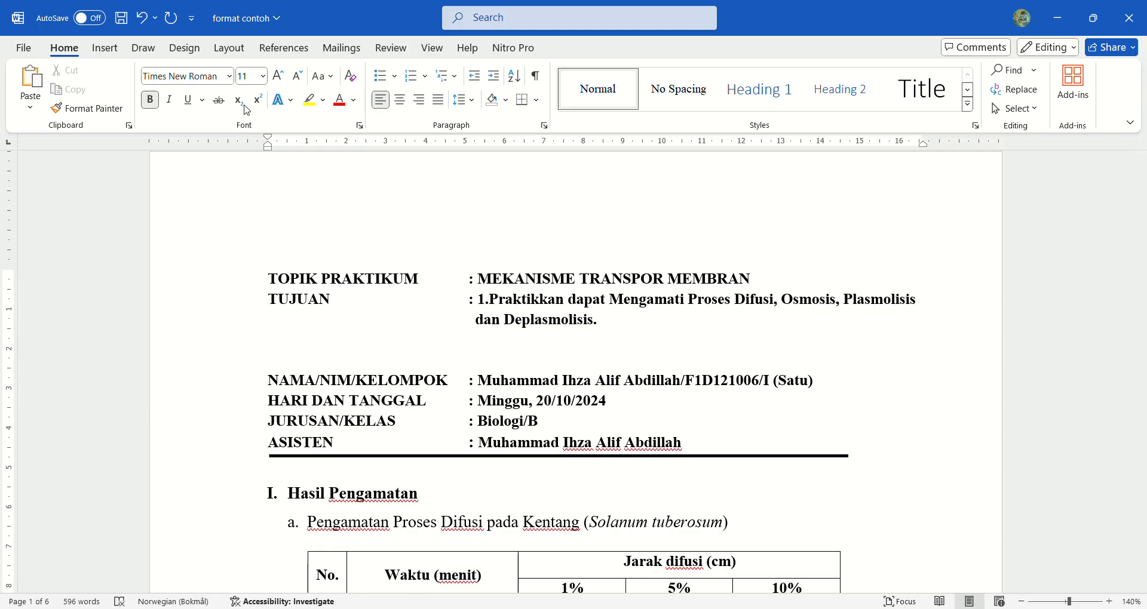
drag(268, 137, 376, 181)
drag(438, 200, 474, 198)
text(2. knbiun)
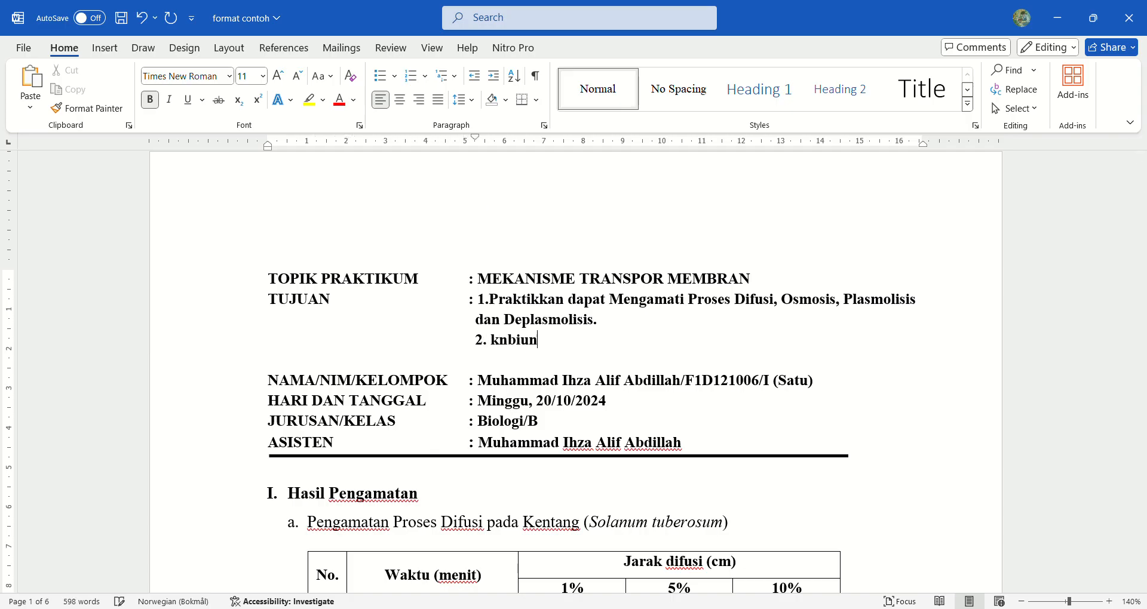
- Shorten the section III heading from "KESIMPULAN" to "SIMPULAN"
scroll(573, 370, down, 2)
scroll(556, 280, down, 1)
scroll(553, 279, up, 2)
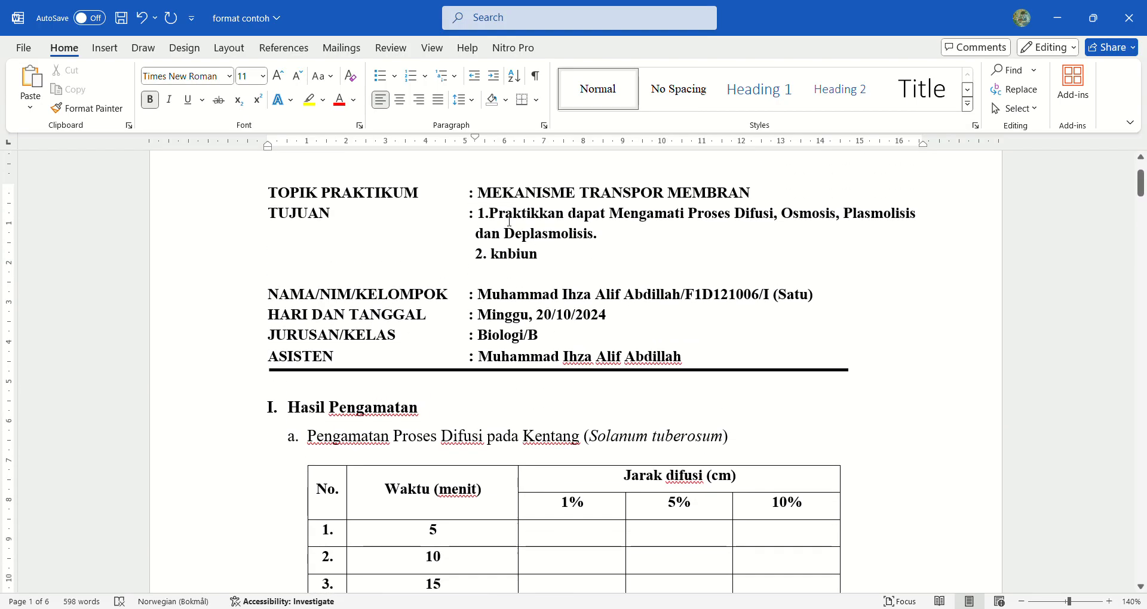
scroll(509, 221, down, 15)
scroll(509, 221, down, 20)
scroll(509, 221, up, 2)
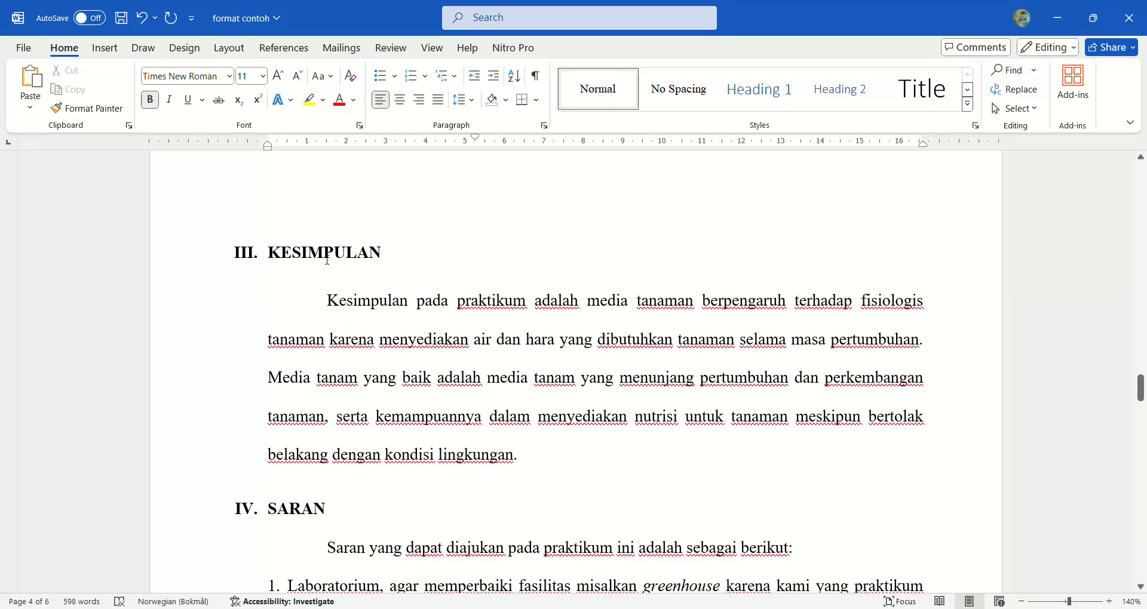
click(327, 260)
click(292, 257)
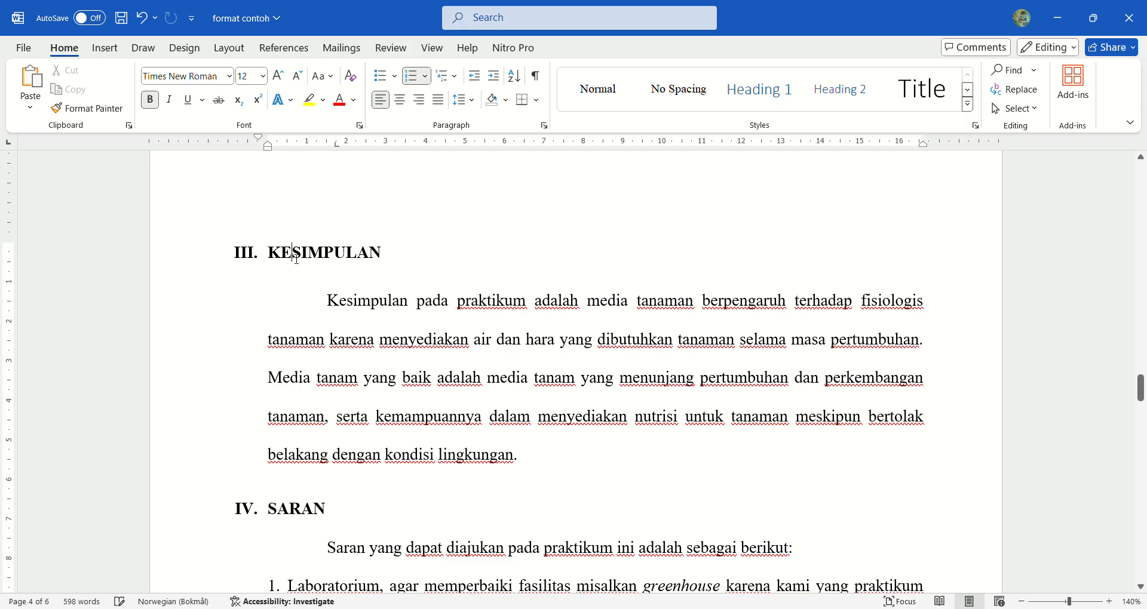
key(BackSpace)
key(BackSpace)
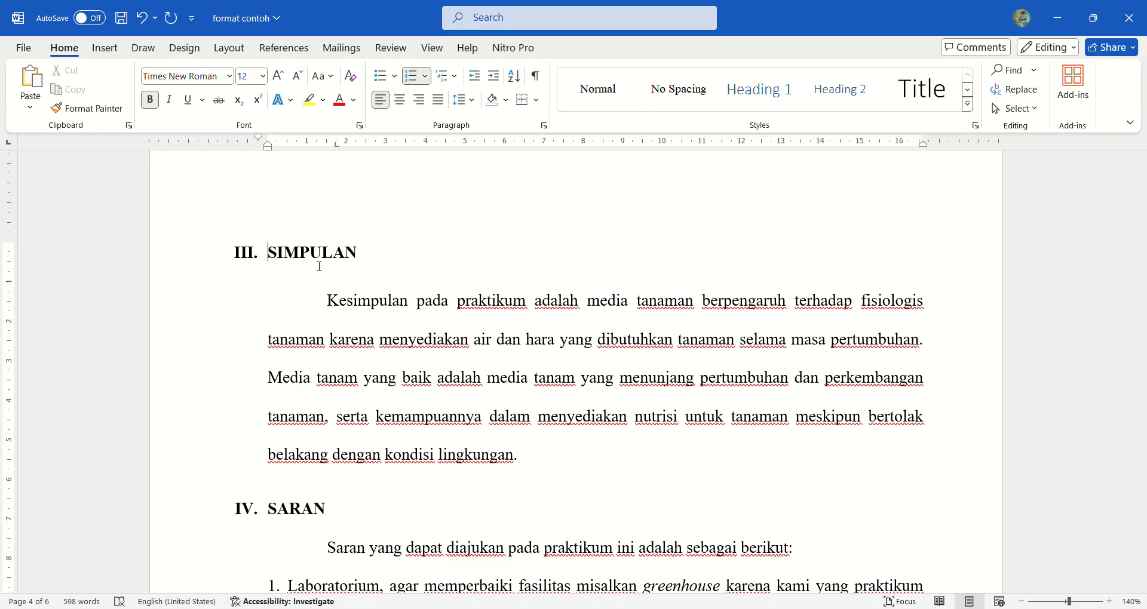
- Insert the introductory sentence "Simpulan yang diperoleh dari praktikum ini adalah sebagai berikut." above the conclusion paragraph
click(329, 302)
key(Return)
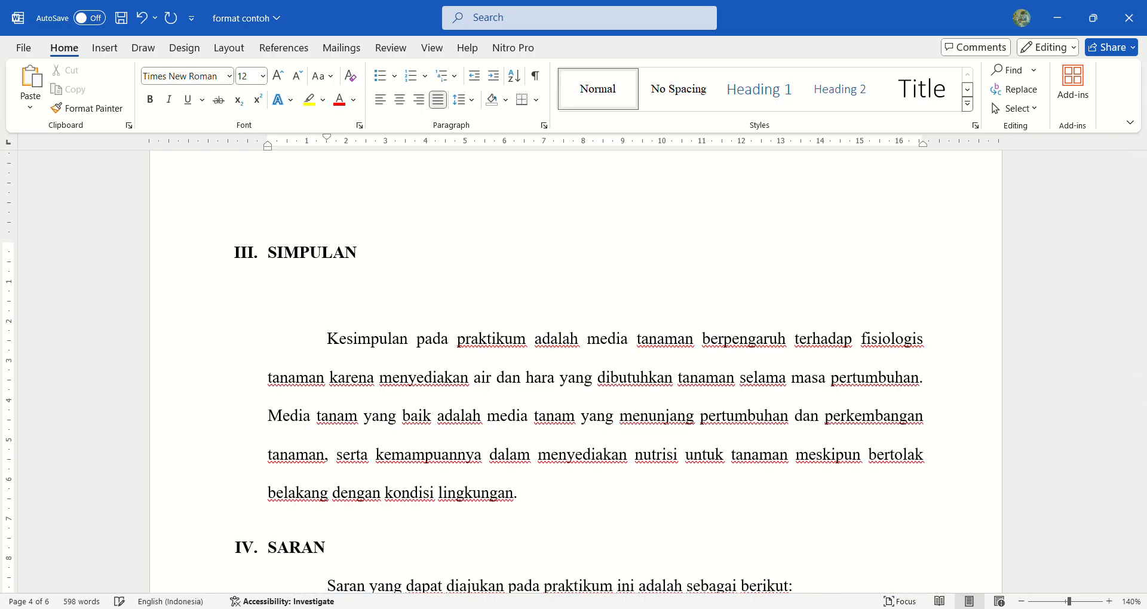
text(Simpulan ya)
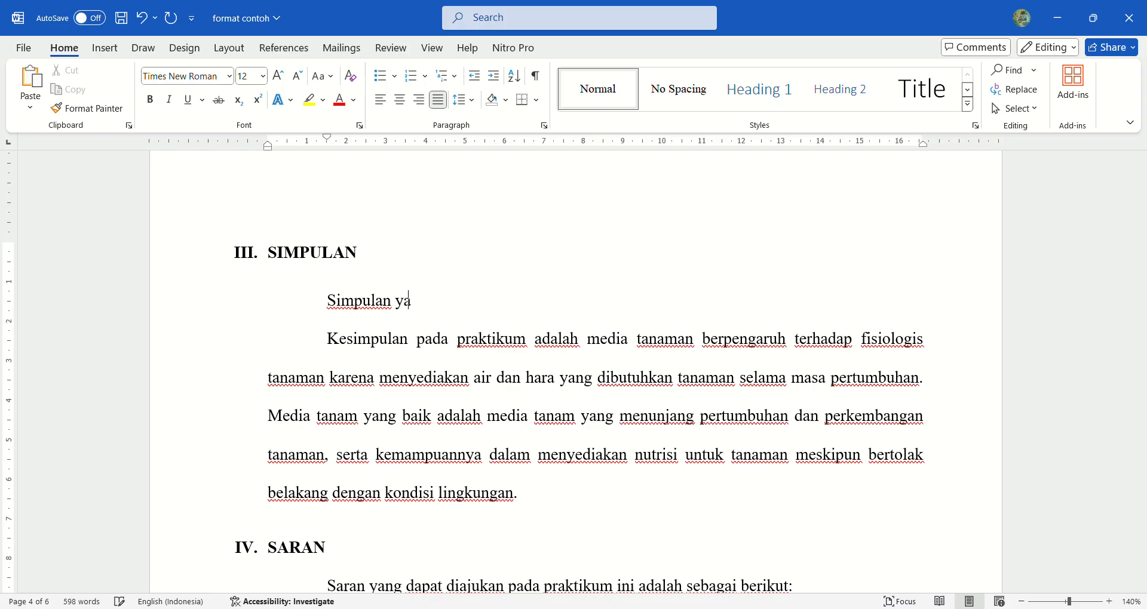
text(ng diperoleh dari praktik)
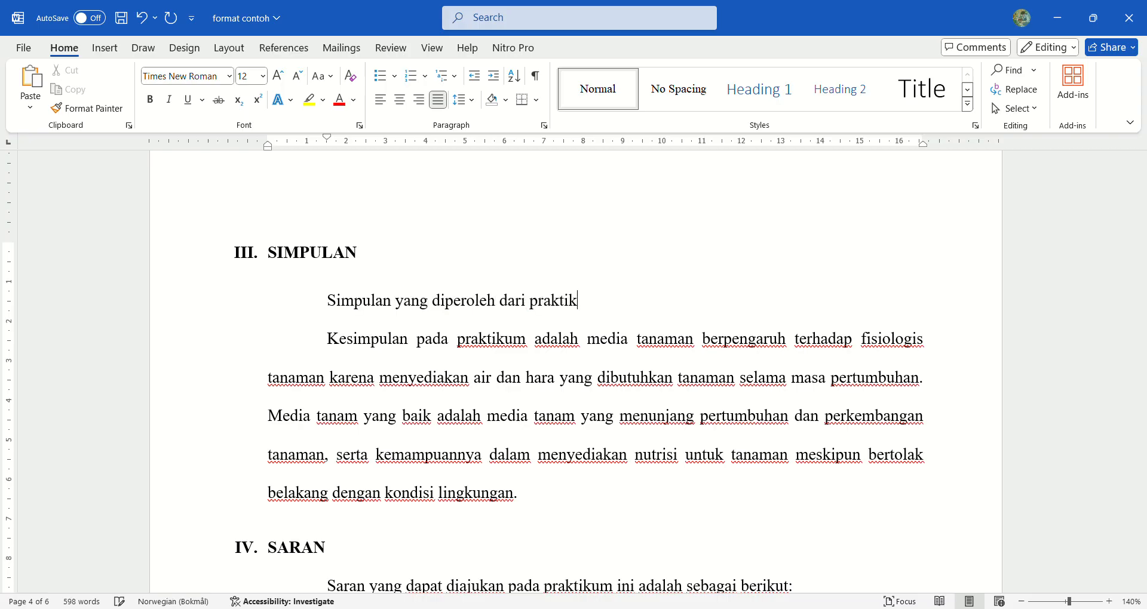
text(um ini adalah s)
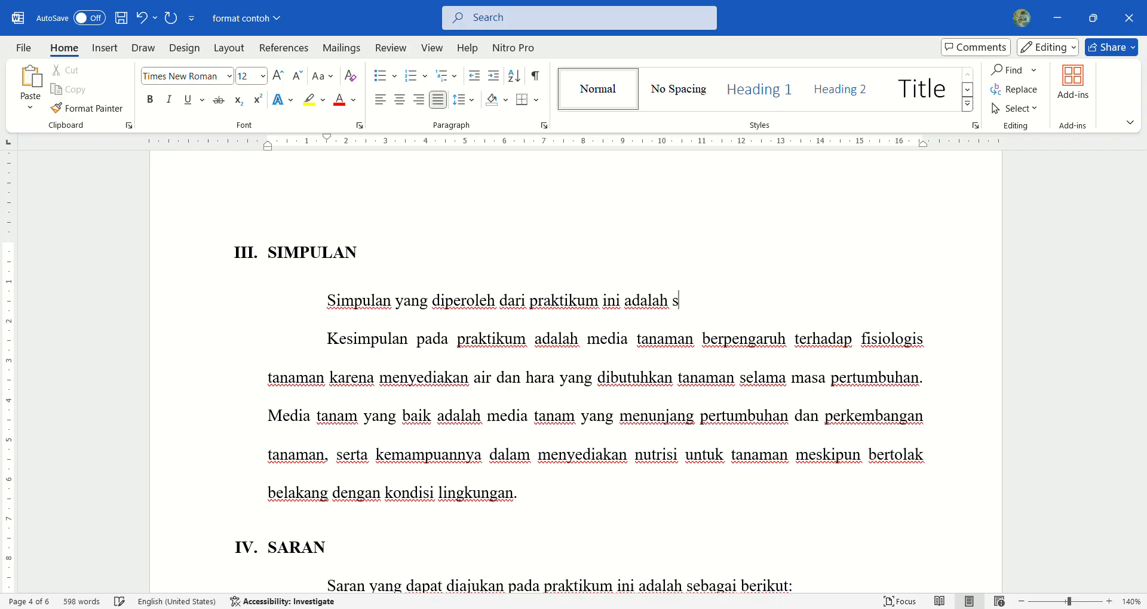
text(ebagai berikut.)
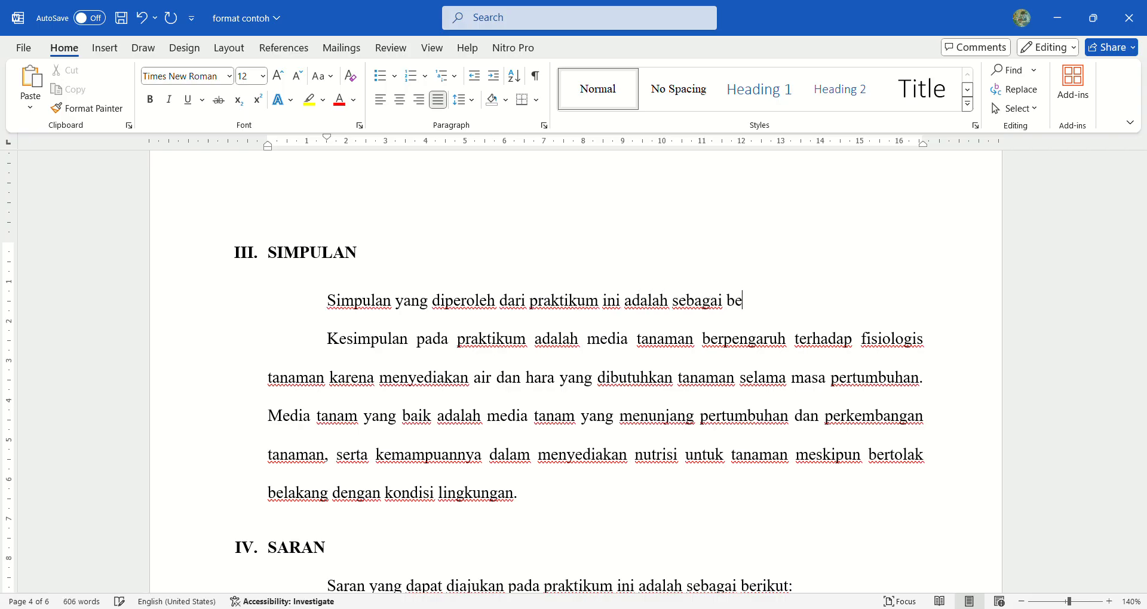
key(BackSpace)
text(:)
key(BackSpace)
text(;)
text(.)
- Turn the conclusion paragraph into numbered item 1 and add a second item reading "lajbshabjsabhbj"
click(333, 344)
text(1.)
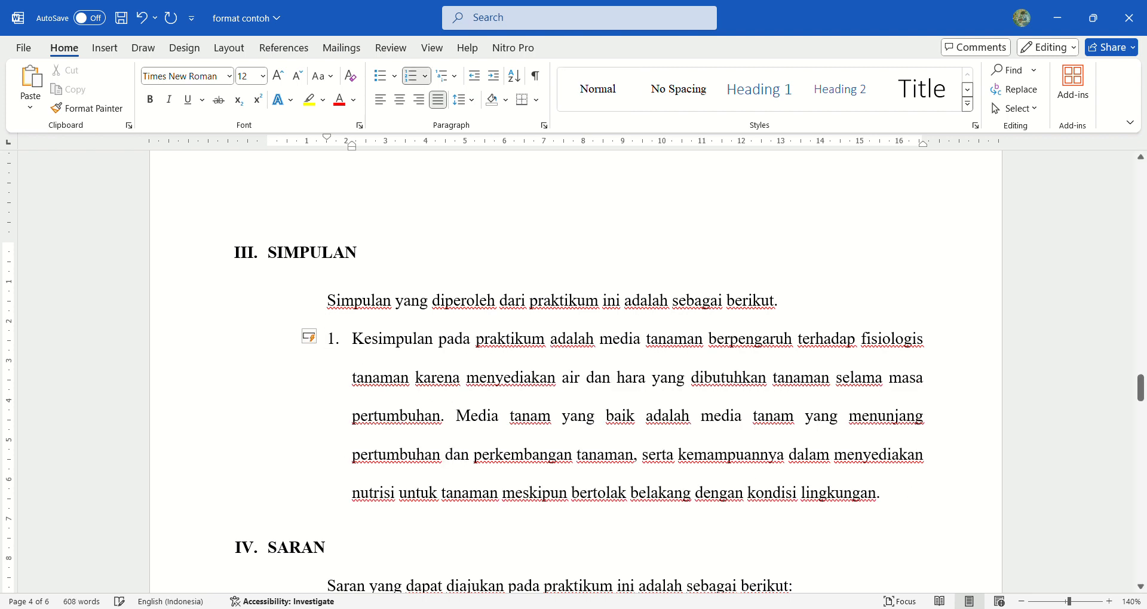
key(Return)
text(lajbshabjsabhbj)
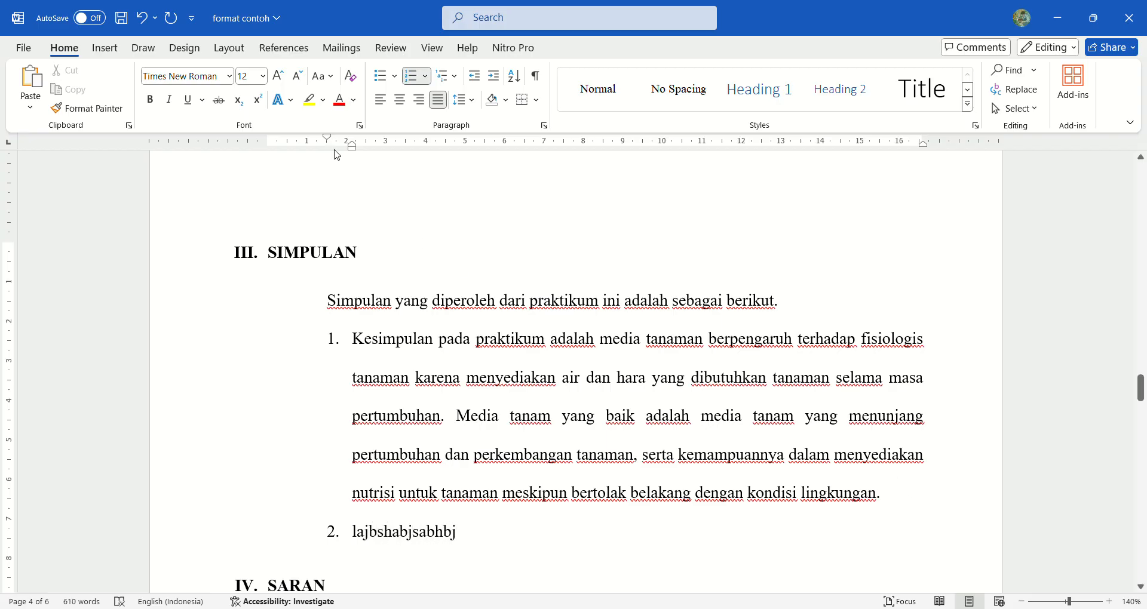
drag(327, 138, 272, 142)
mouse_move(355, 146)
mouse_down()
mouse_move(311, 147)
mouse_move(357, 159)
mouse_up()
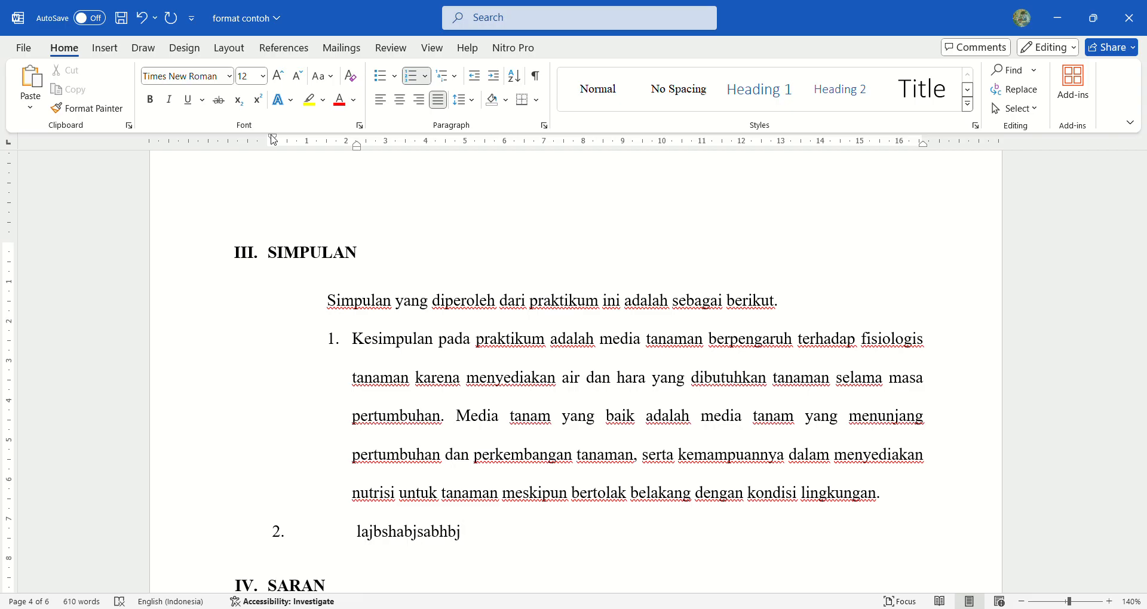
drag(273, 137, 328, 137)
- Align the numbers of both conclusion items with the left margin and set their text indent to about 0.75 cm
drag(327, 342, 476, 525)
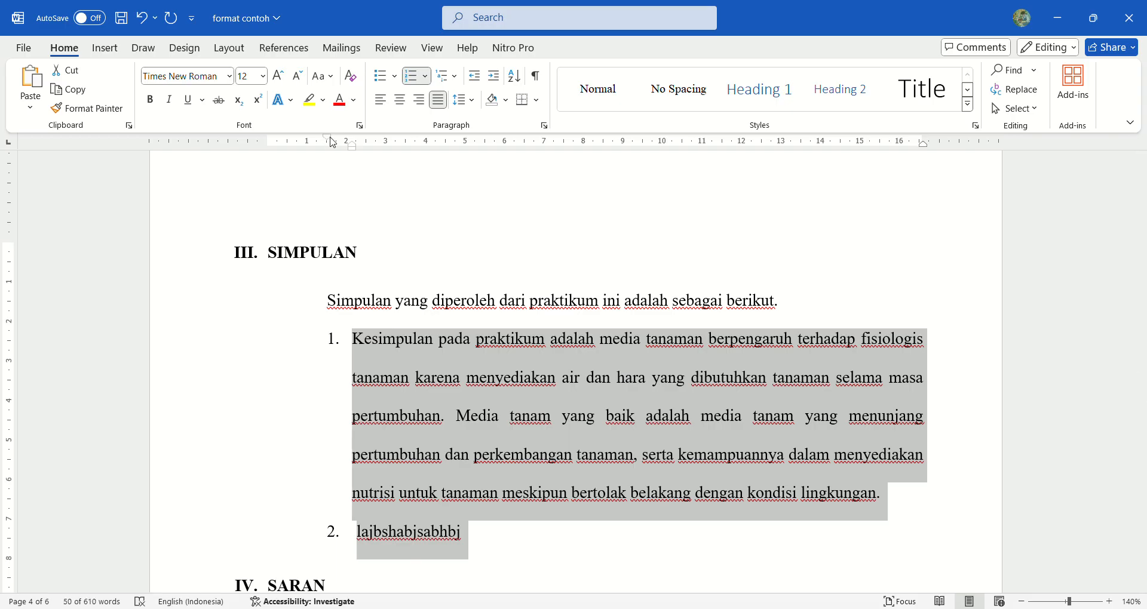
drag(327, 137, 272, 140)
drag(352, 147, 299, 151)
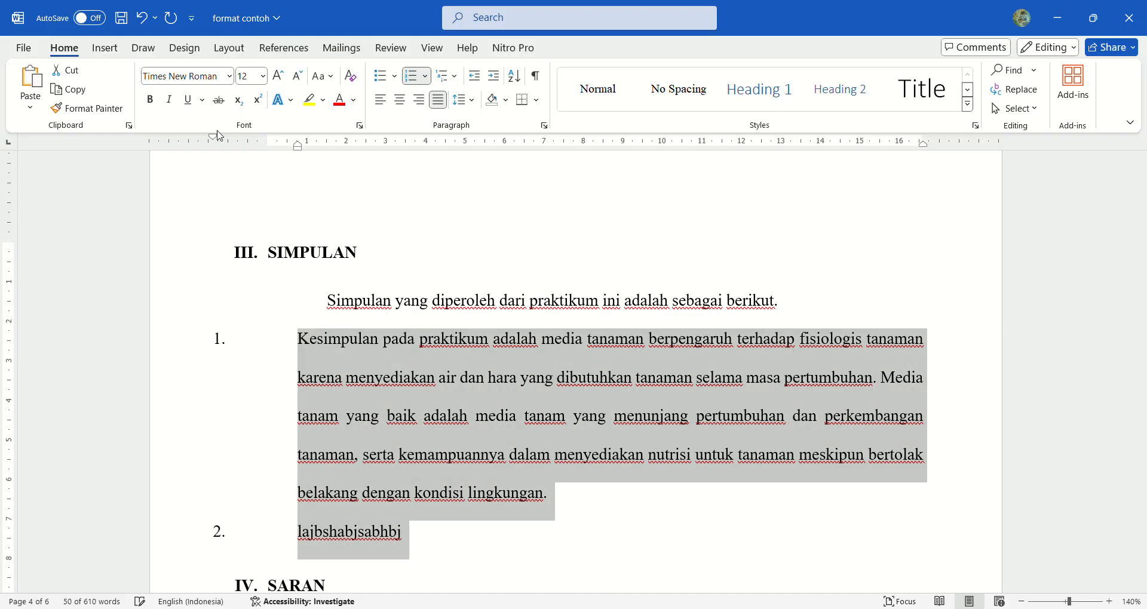
drag(214, 137, 268, 163)
click(464, 430)
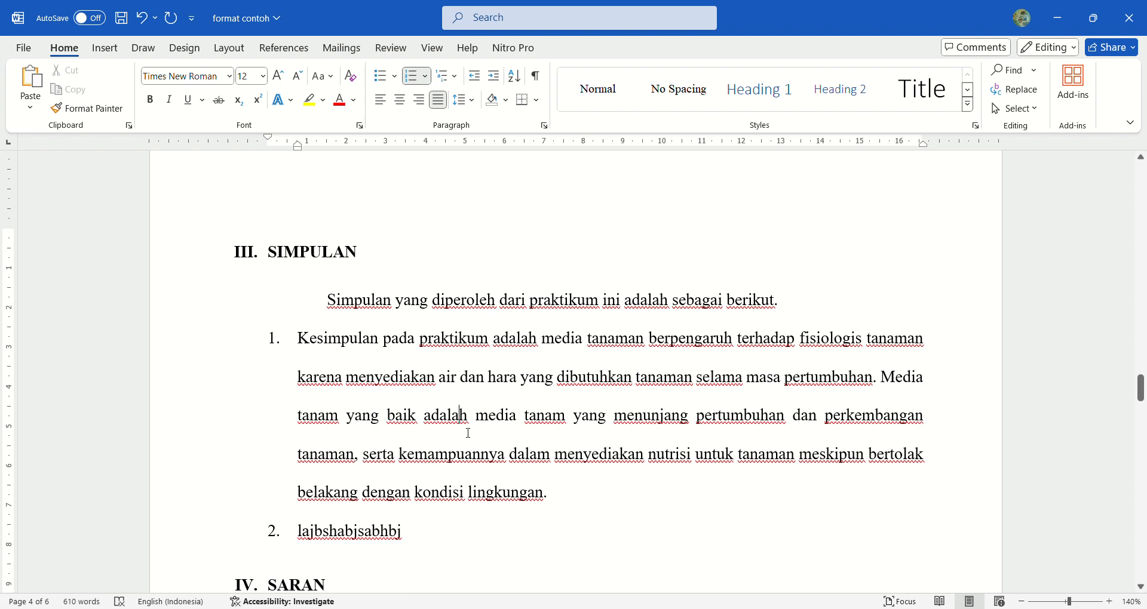
scroll(444, 363, down, 1)
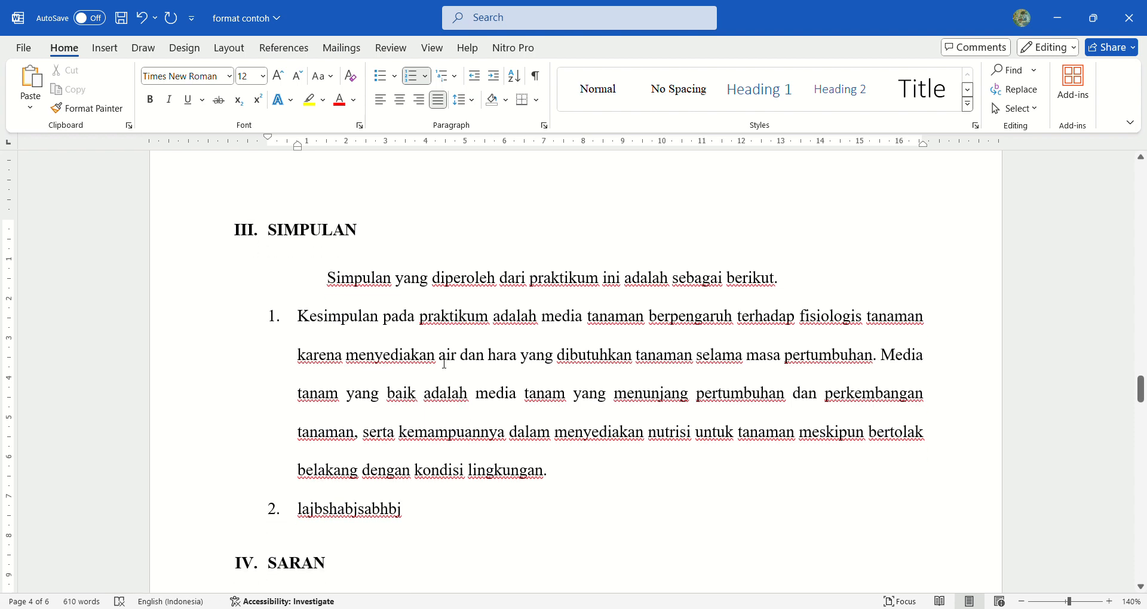
- Change the section III heading to "KESIMPULAN" and begin its introductory sentence with "Kesimpulan"
click(269, 231)
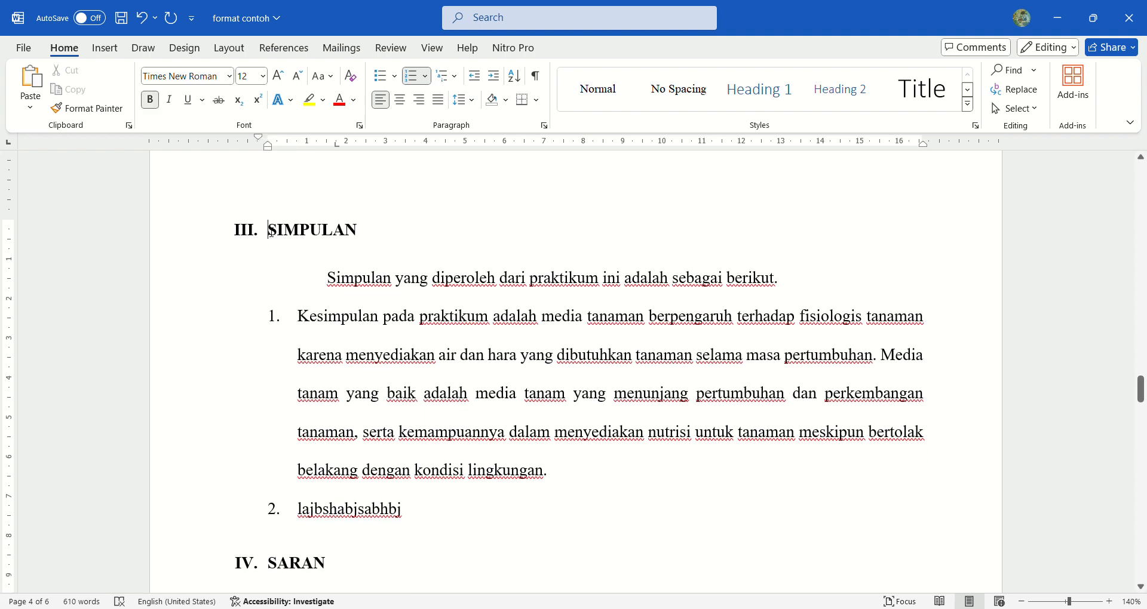
text(KE)
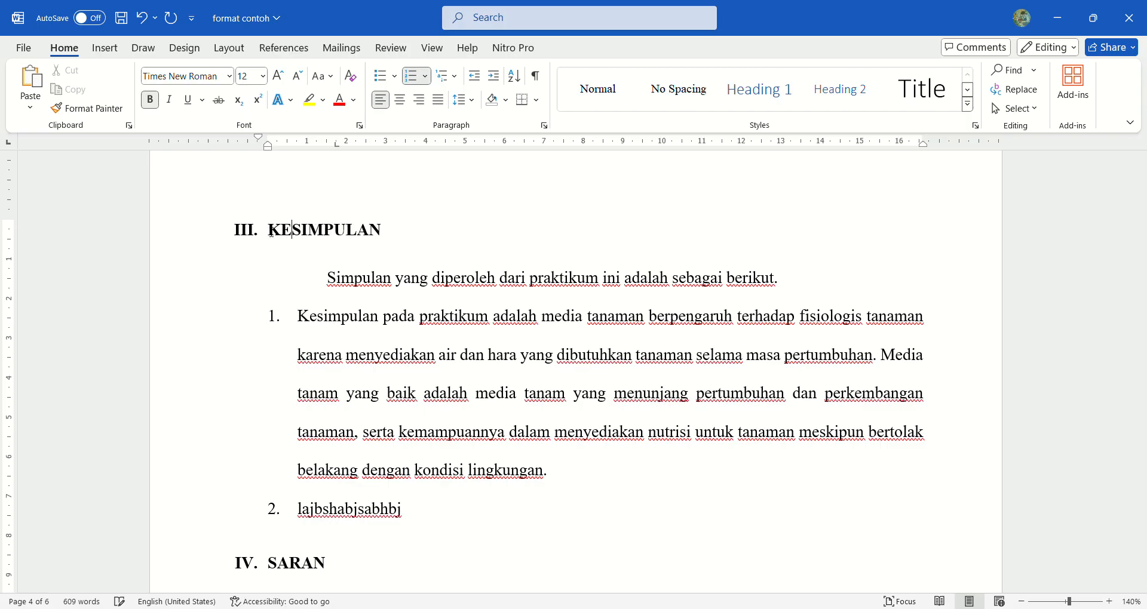
click(346, 284)
key(BackSpace)
key(BackSpace)
text(Ke)
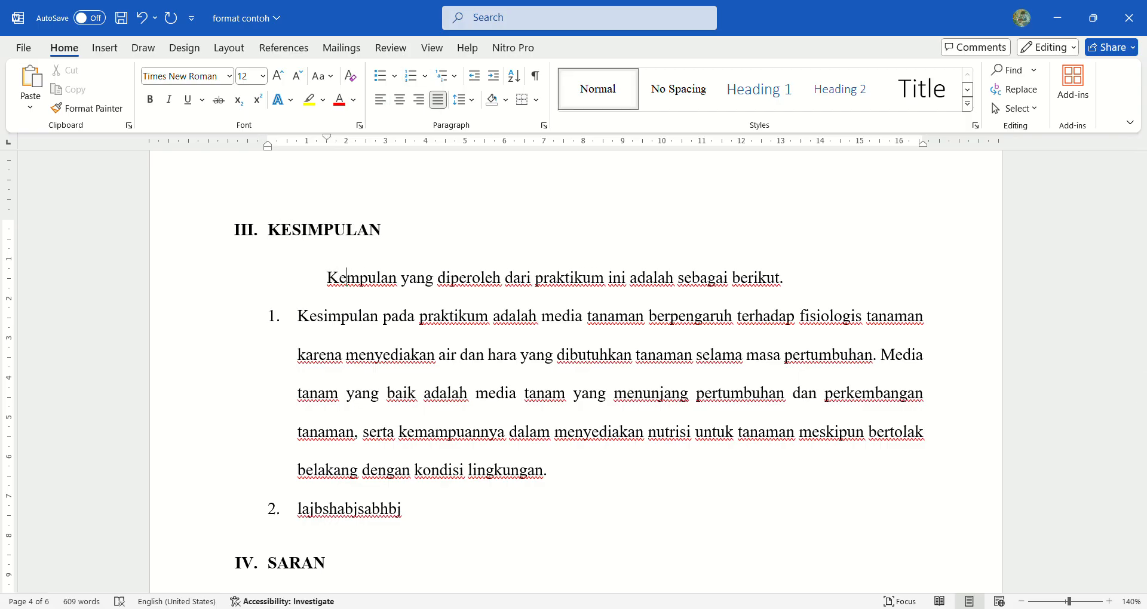
text(si)
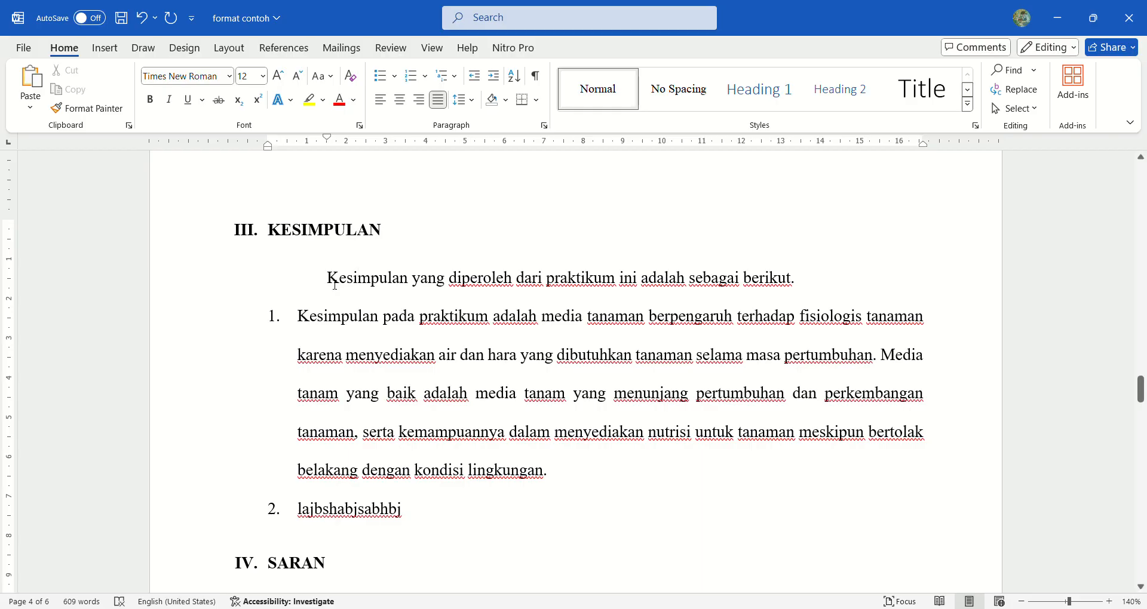
- Restore "Simpulan" at the start of the introductory sentence and "SIMPULAN" as the section III heading
key(BackSpace)
key(BackSpace)
key(BackSpace)
key(BackSpace)
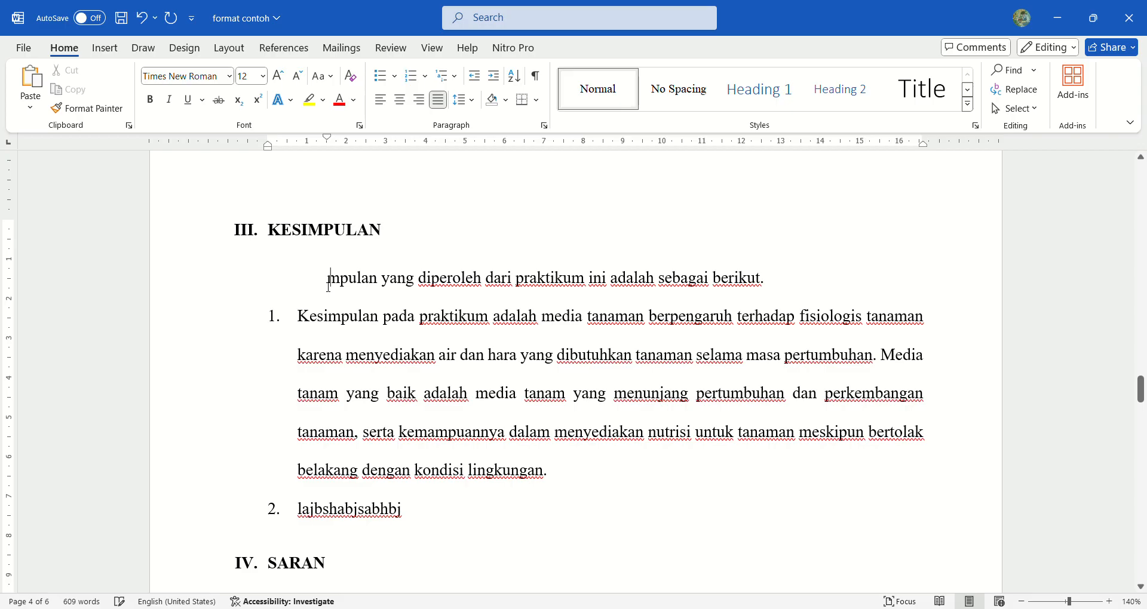
text(Si)
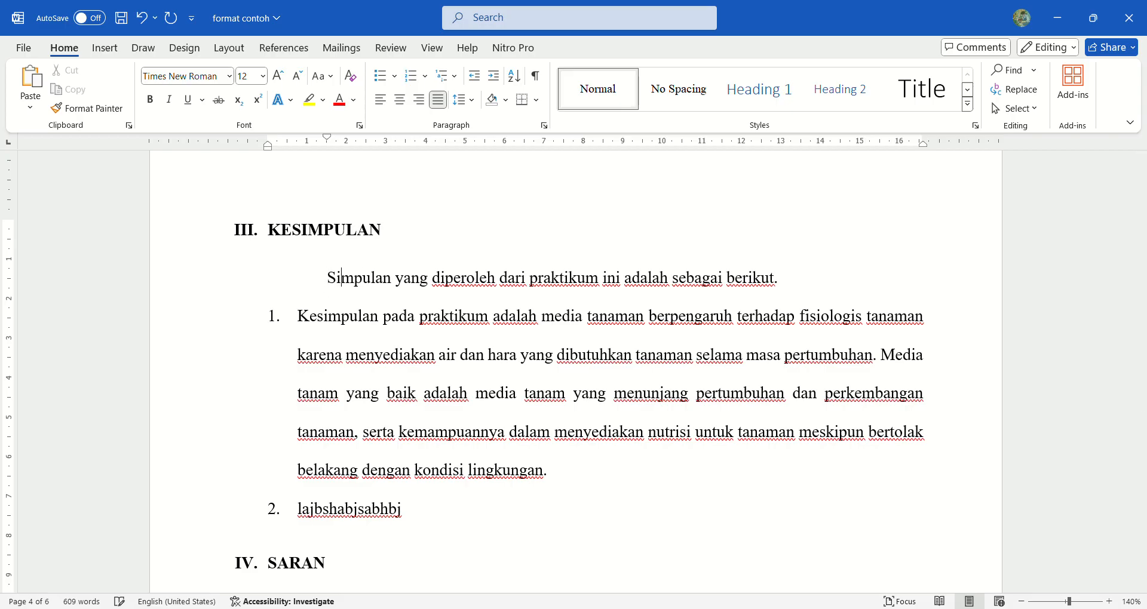
click(293, 239)
key(BackSpace)
key(BackSpace)
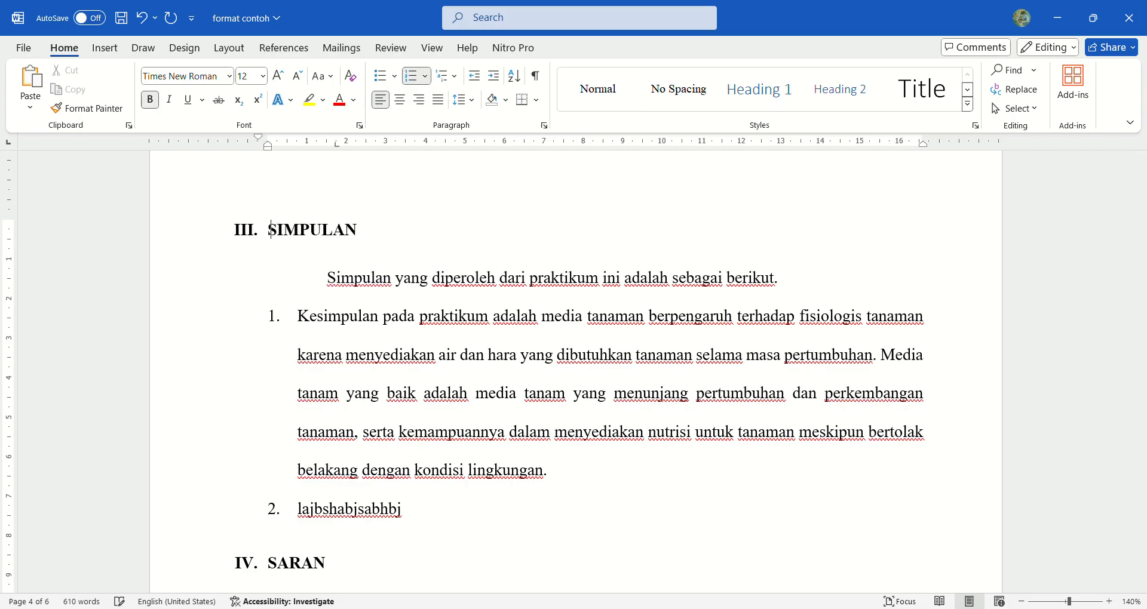
- Examine the Simpulan section's heading, introductory sentence and numbered items down to the start of the Saran section
scroll(374, 313, down, 1)
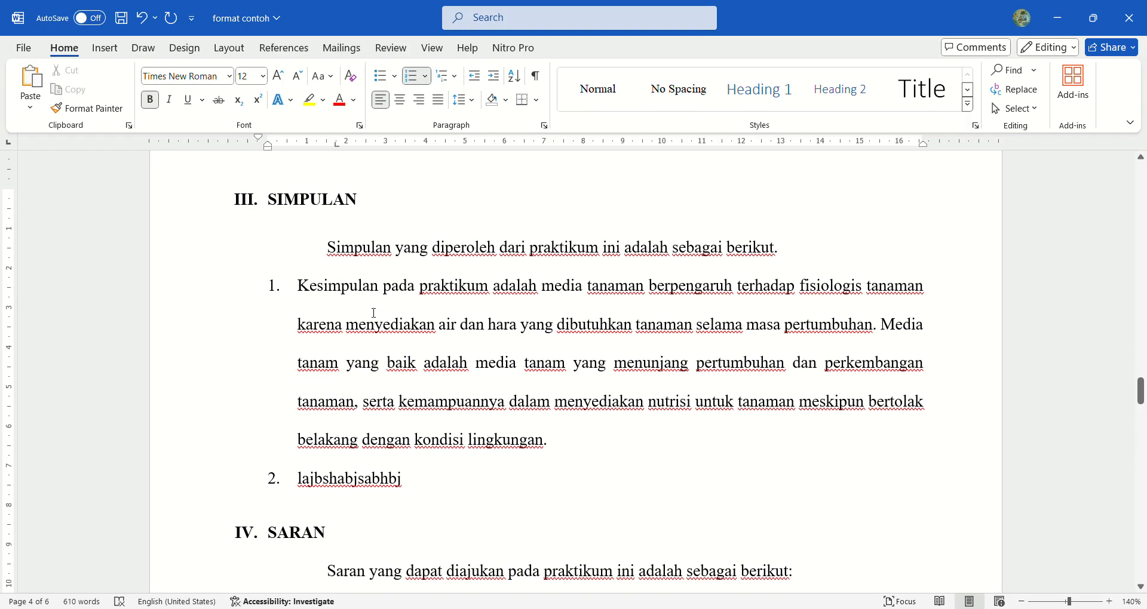
click(323, 254)
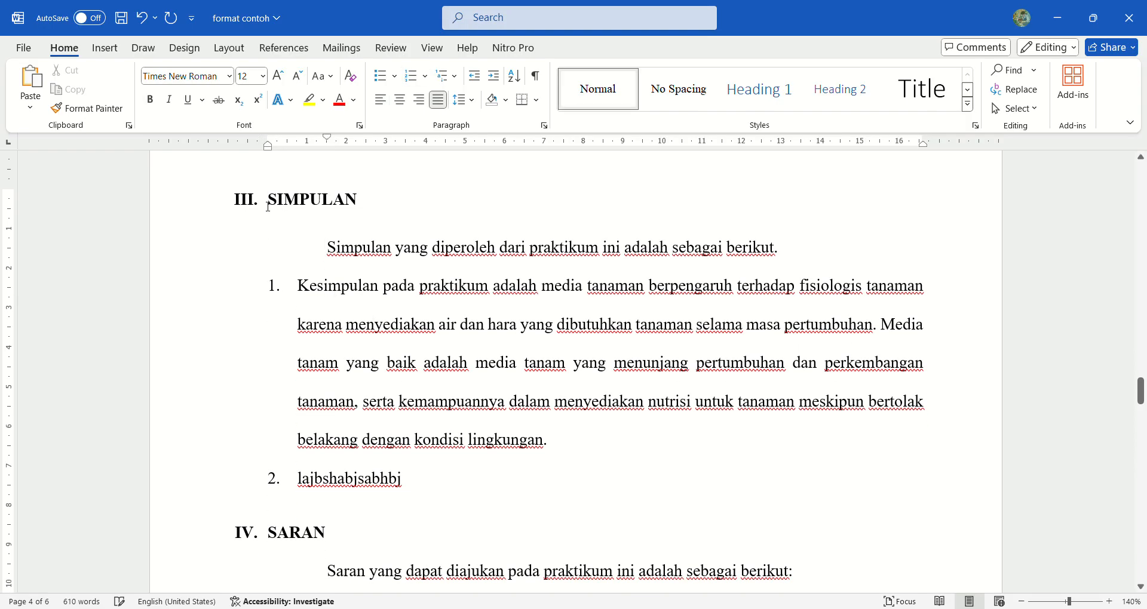
click(242, 202)
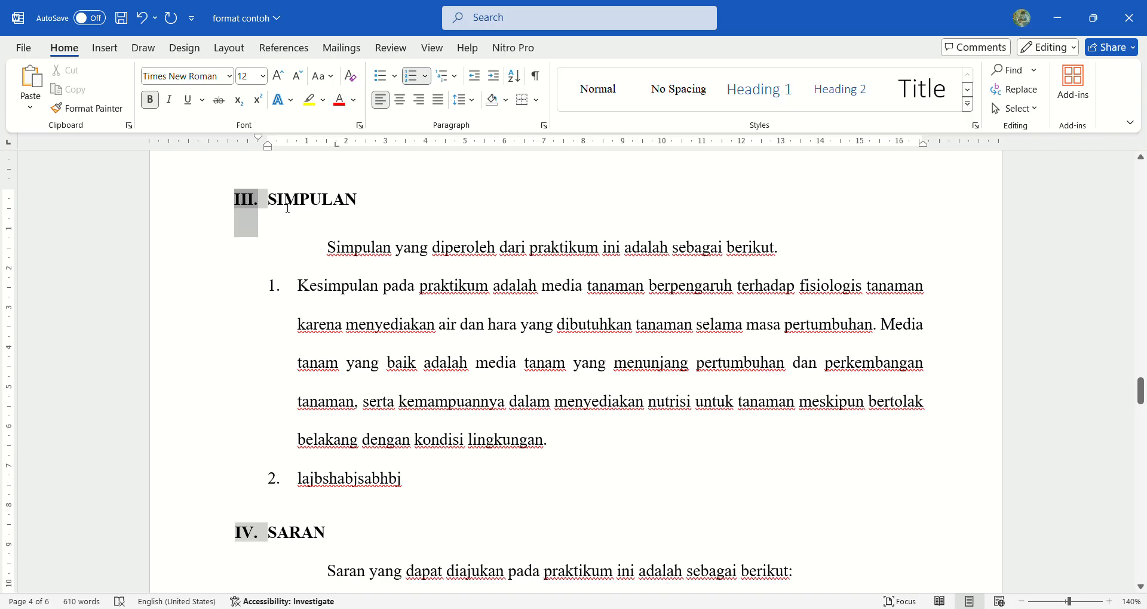
click(328, 248)
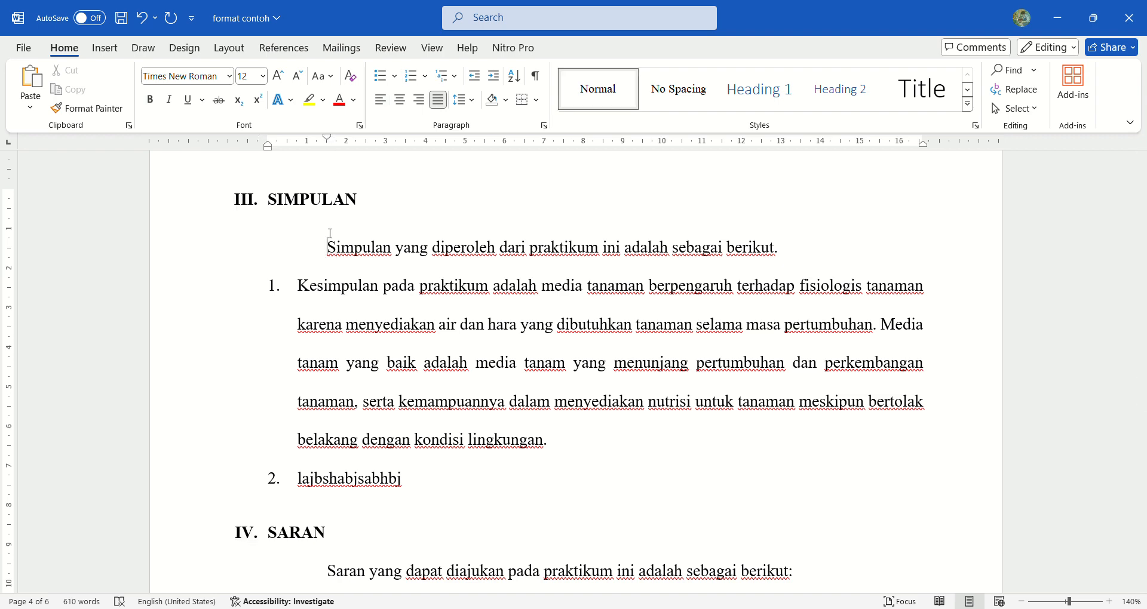
scroll(351, 357, down, 1)
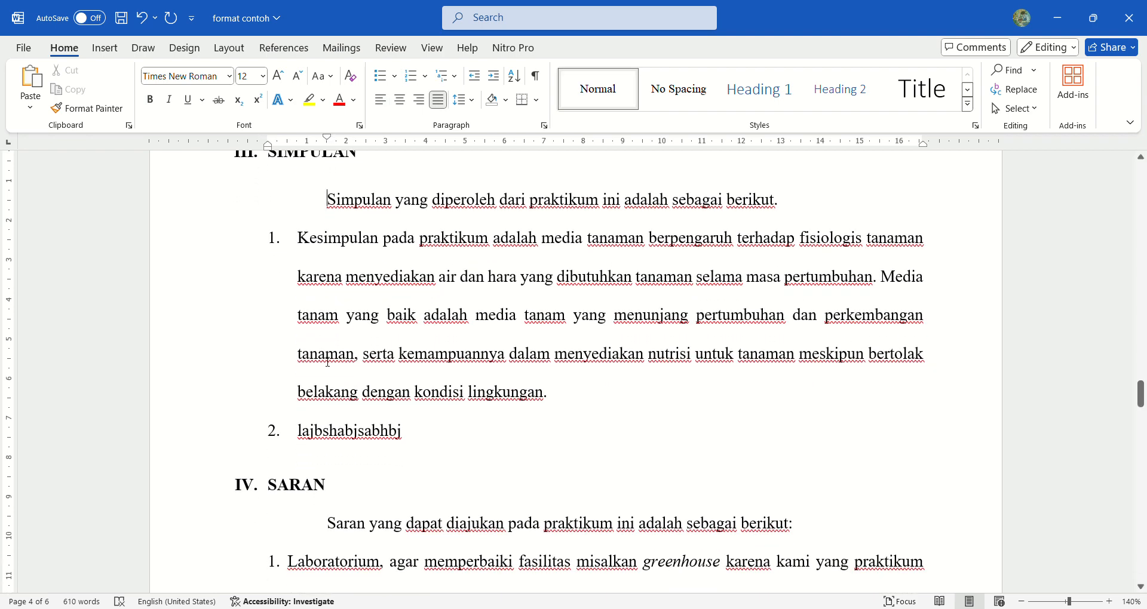
scroll(328, 362, down, 1)
scroll(317, 367, up, 1)
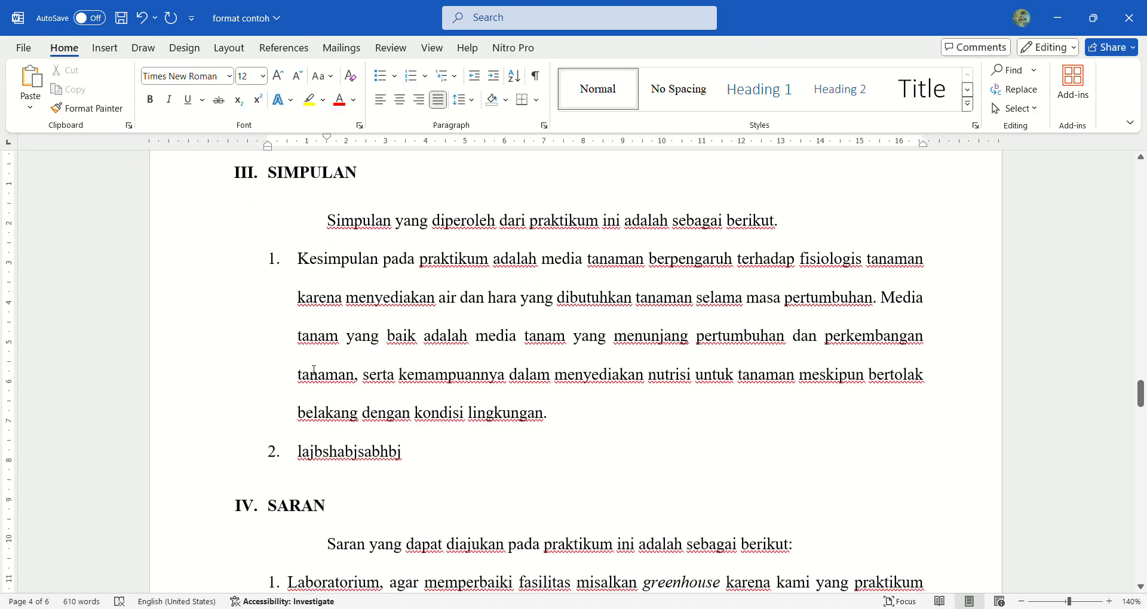
scroll(313, 371, down, 1)
scroll(306, 392, up, 1)
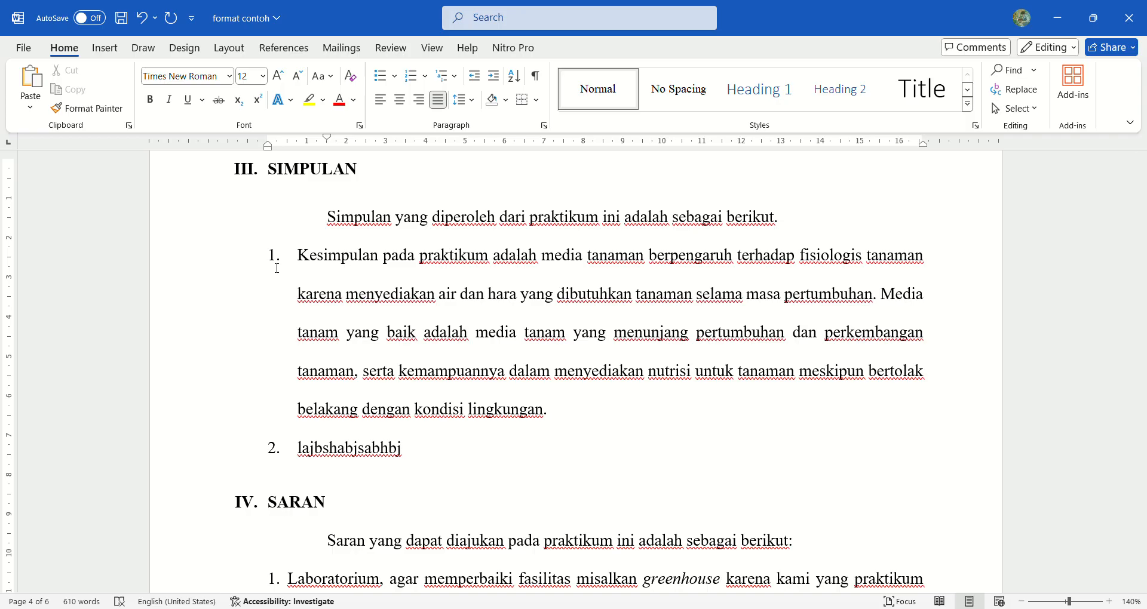
- Set the text indent of both Simpulan items to about 0.5 cm and save the document
scroll(277, 268, down, 1)
scroll(280, 267, down, 1)
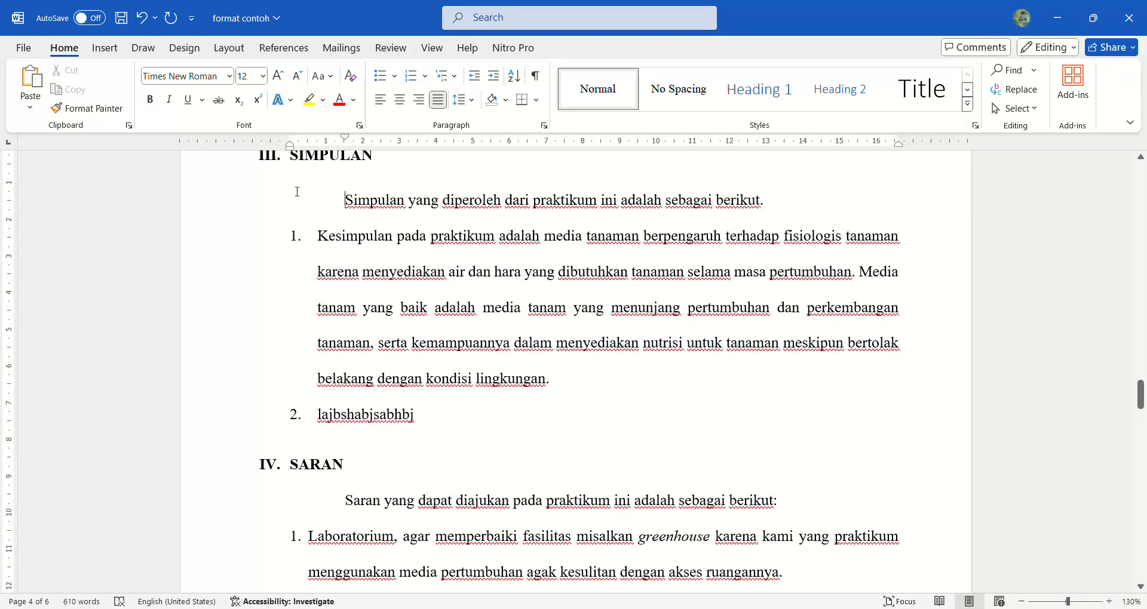
drag(290, 150, 297, 549)
click(322, 237)
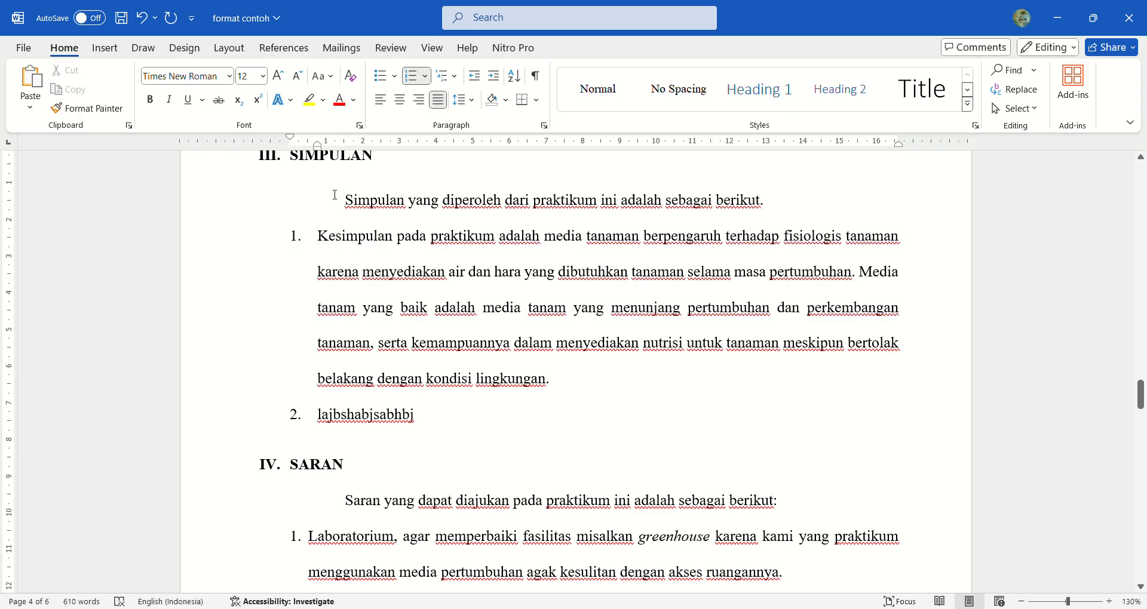
scroll(321, 180, up, 1)
click(317, 148)
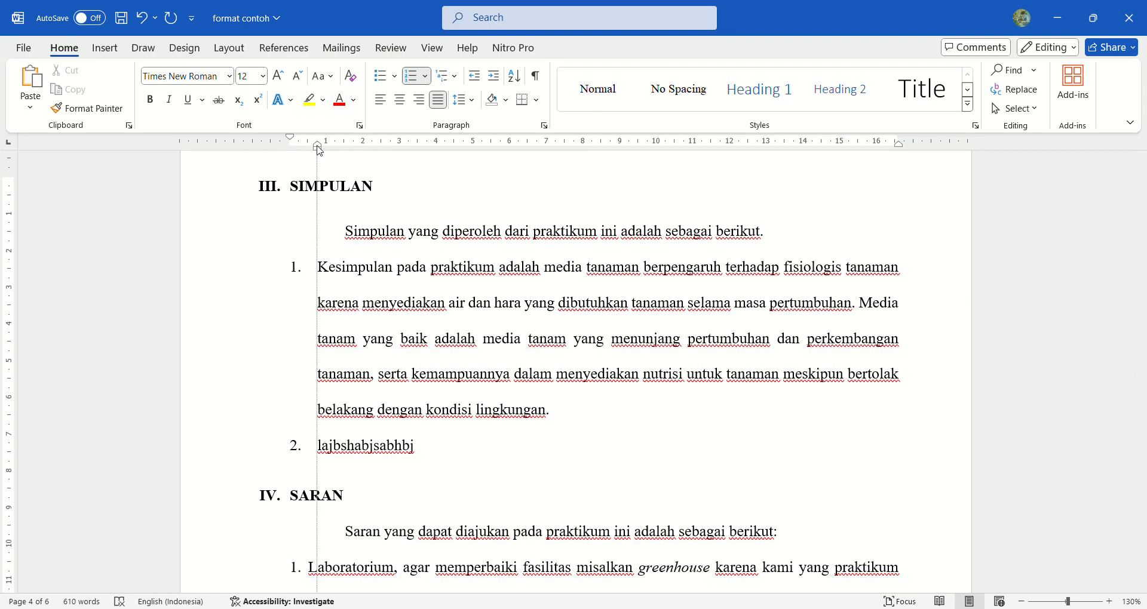
scroll(353, 280, down, 2)
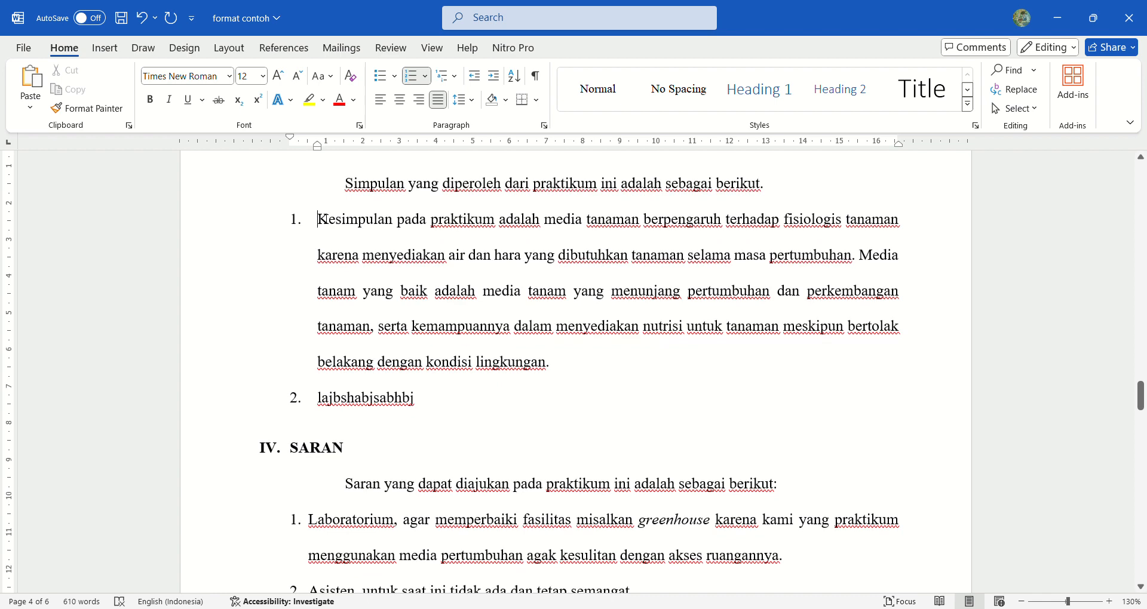
drag(317, 219, 417, 396)
drag(317, 148, 289, 143)
click(515, 388)
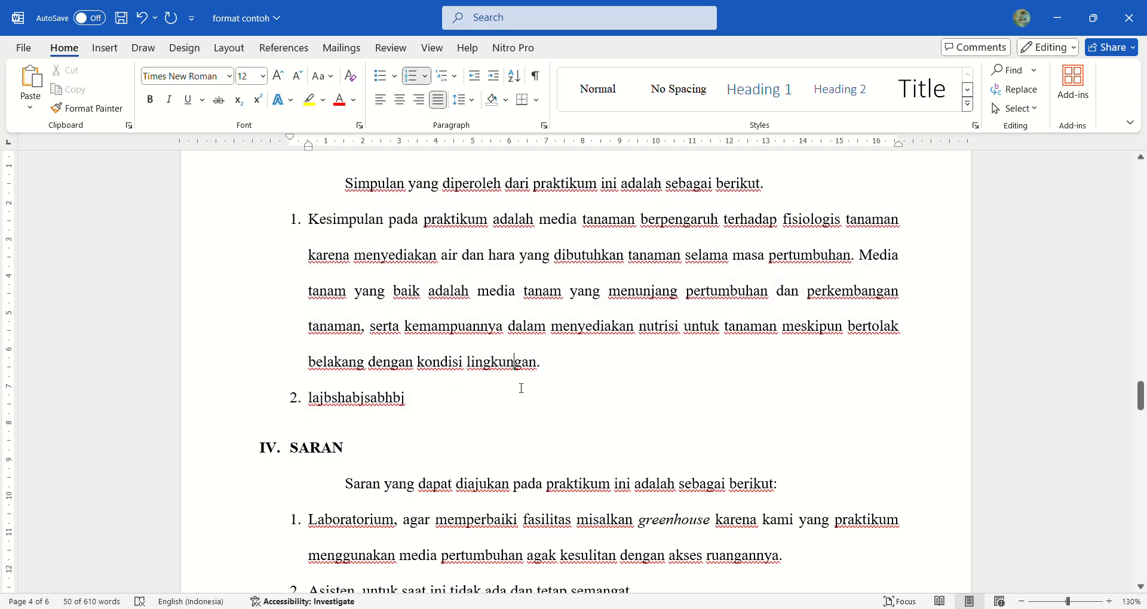
key(ctrl+s)
- Replace the colon ending the Saran section's introductory sentence with a period and save the document
scroll(520, 388, down, 5)
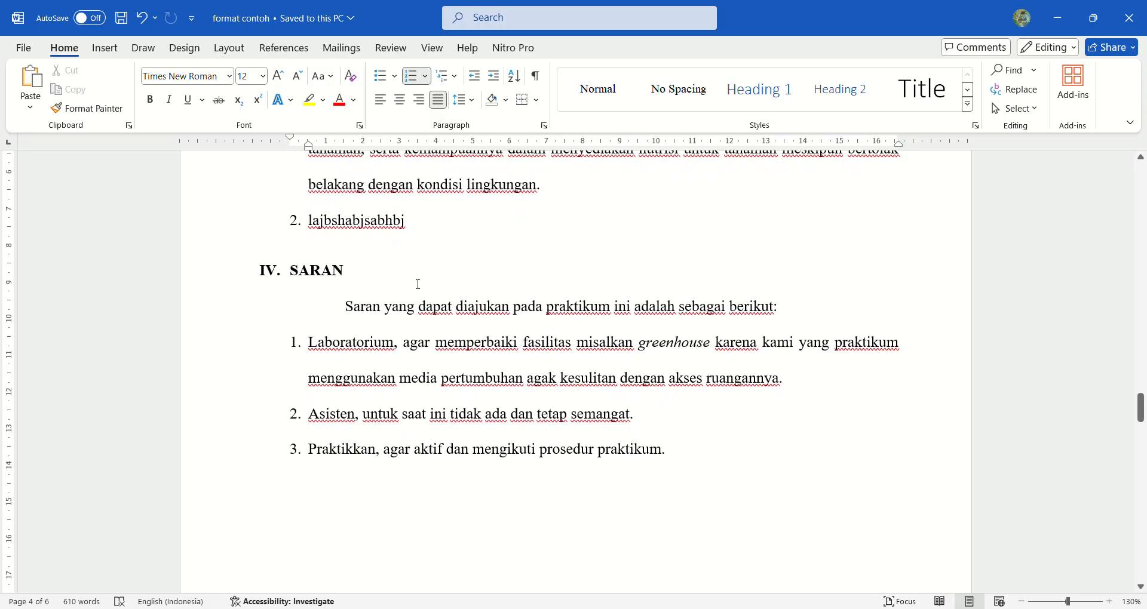
scroll(796, 307, up, 6)
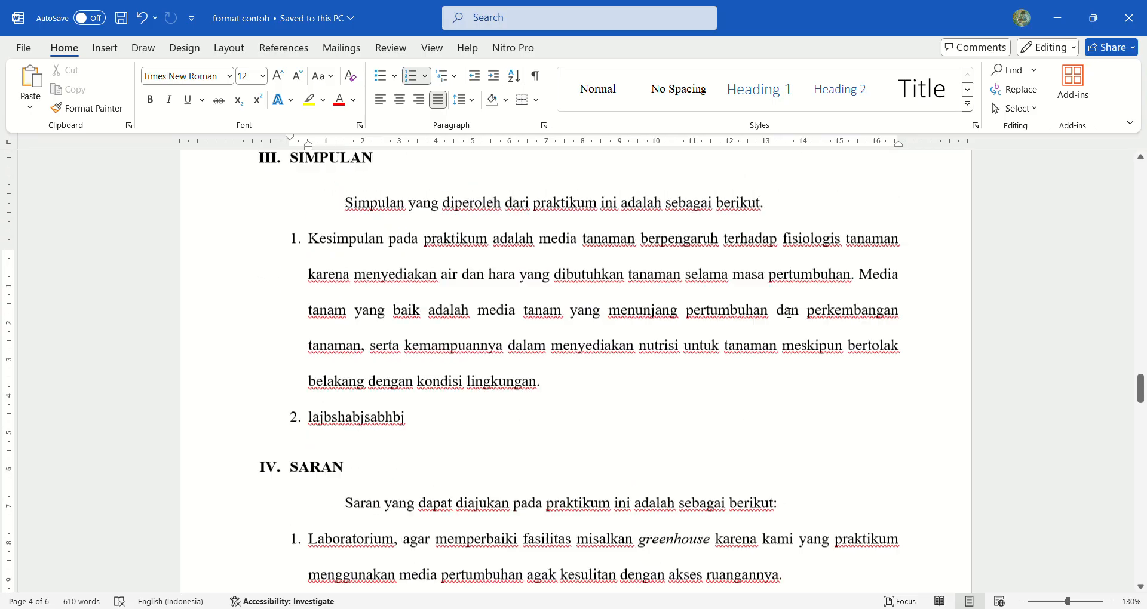
scroll(785, 359, down, 4)
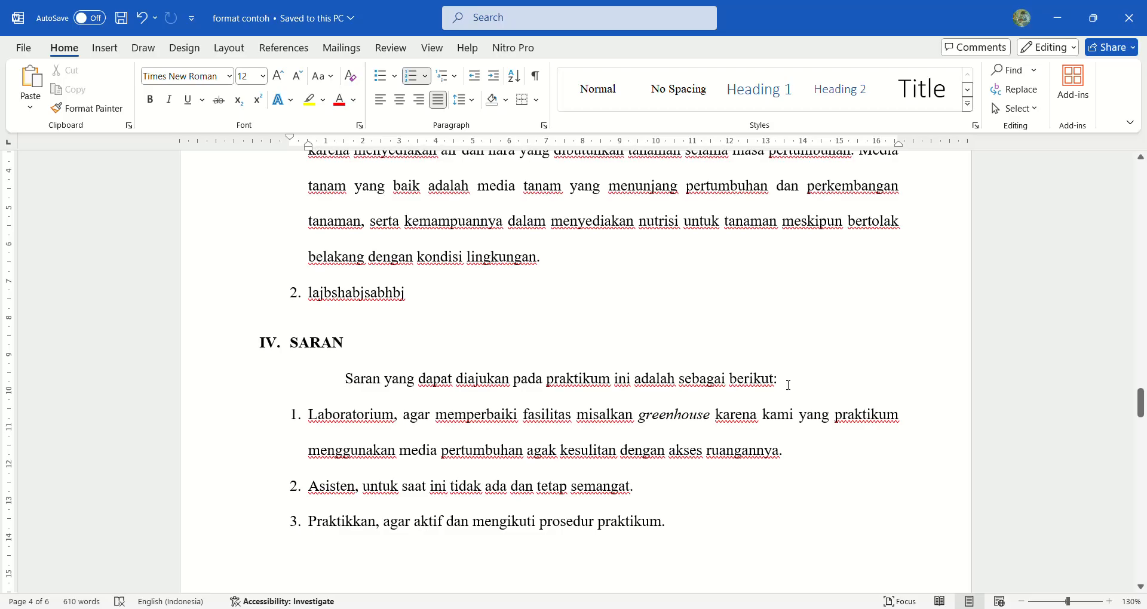
click(784, 382)
key(BackSpace)
text(.)
key(ctrl+s)
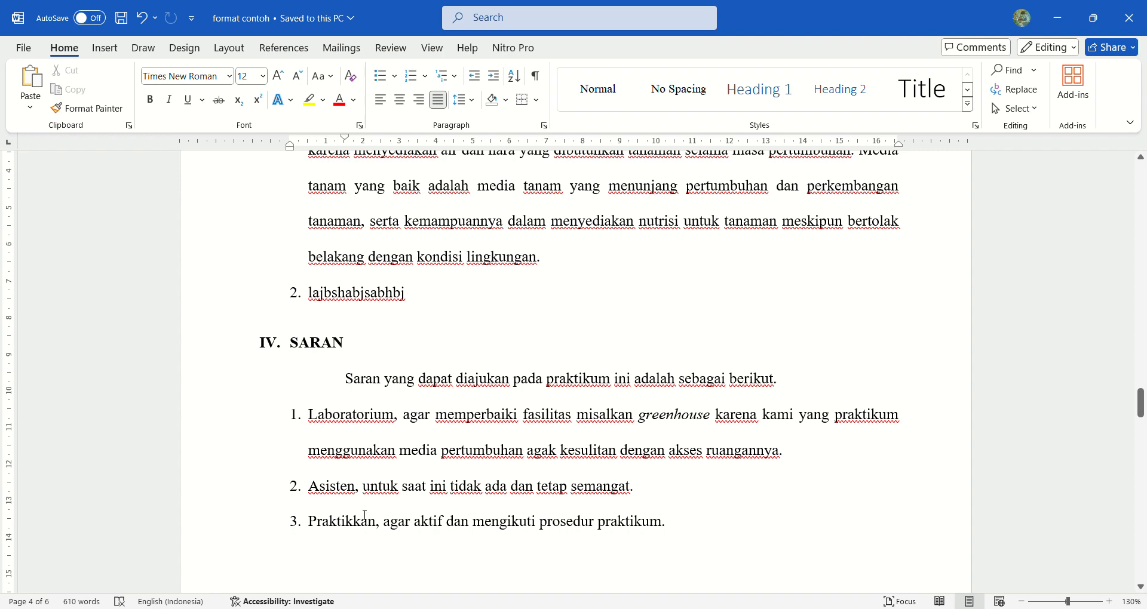
- Examine the Simpulan heading, introductory sentence and first item against the opening paragraph of the Pembahasan section
scroll(365, 515, up, 5)
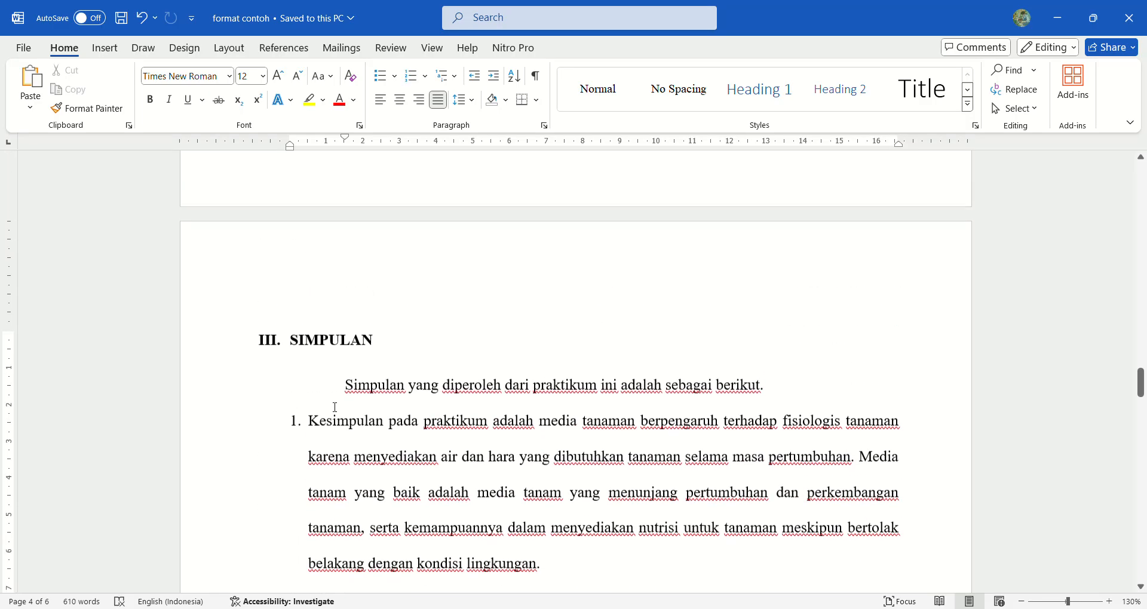
key(Return)
text(lajbshabjsabhbj)
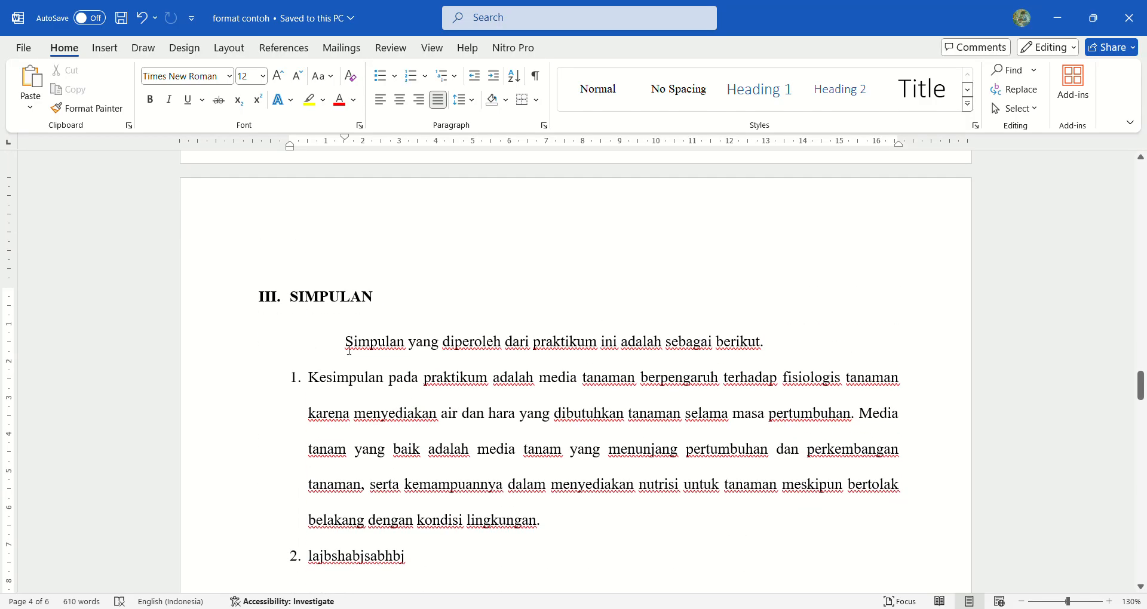
drag(300, 305, 355, 310)
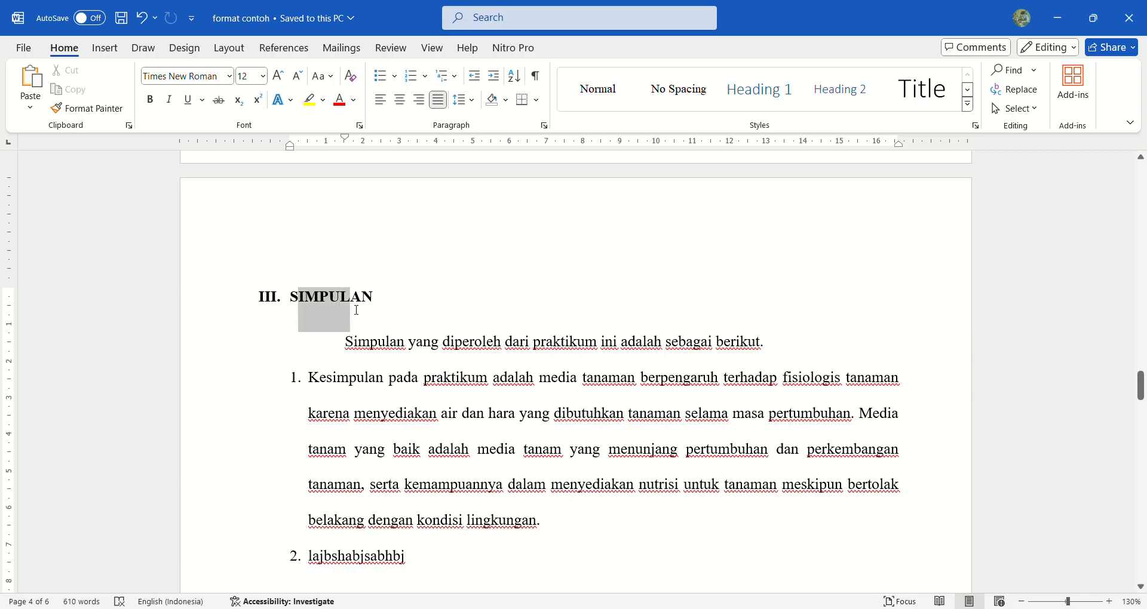
drag(354, 349, 405, 360)
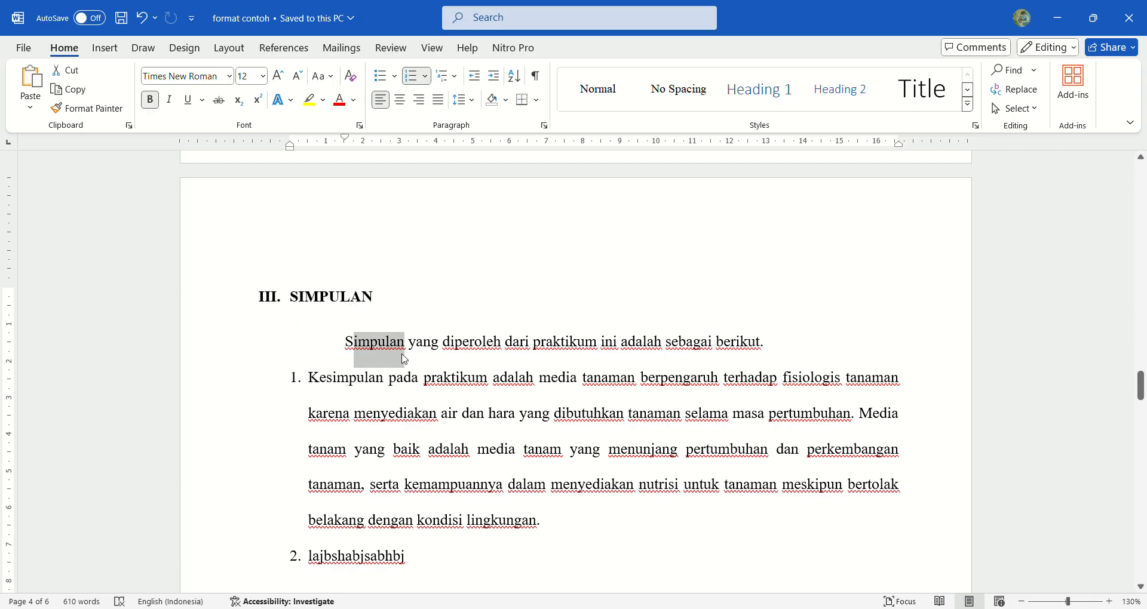
click(391, 387)
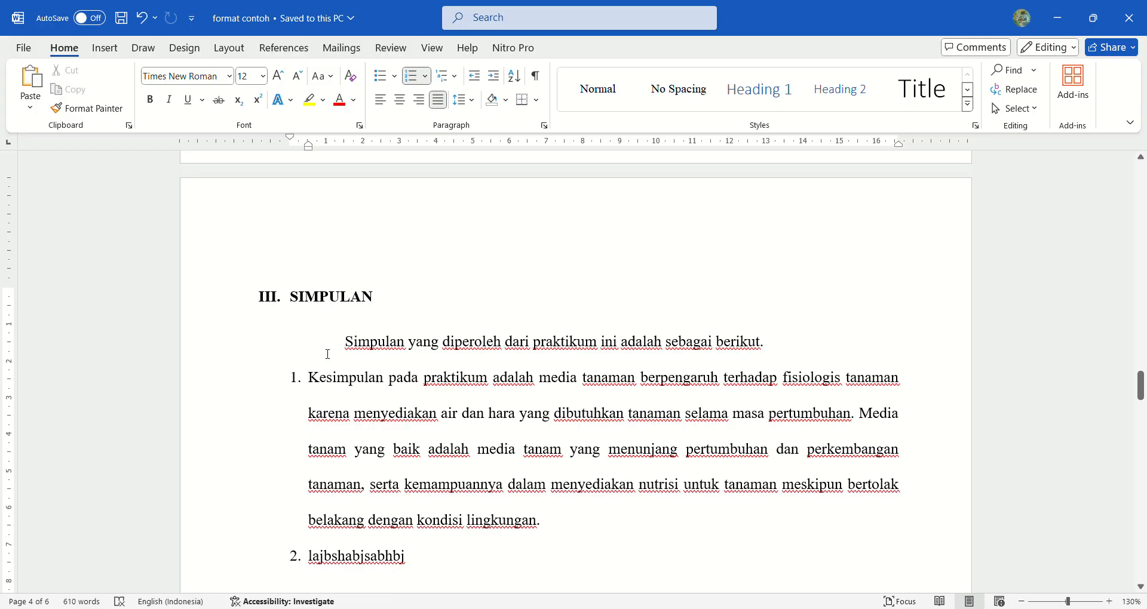
scroll(328, 354, up, 15)
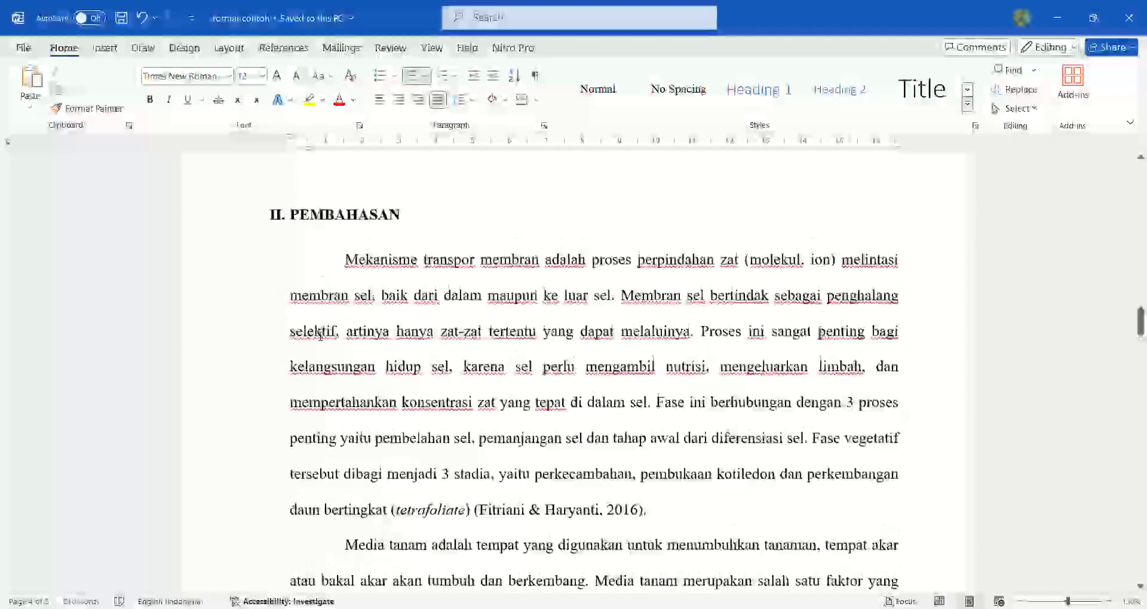
drag(315, 275, 476, 418)
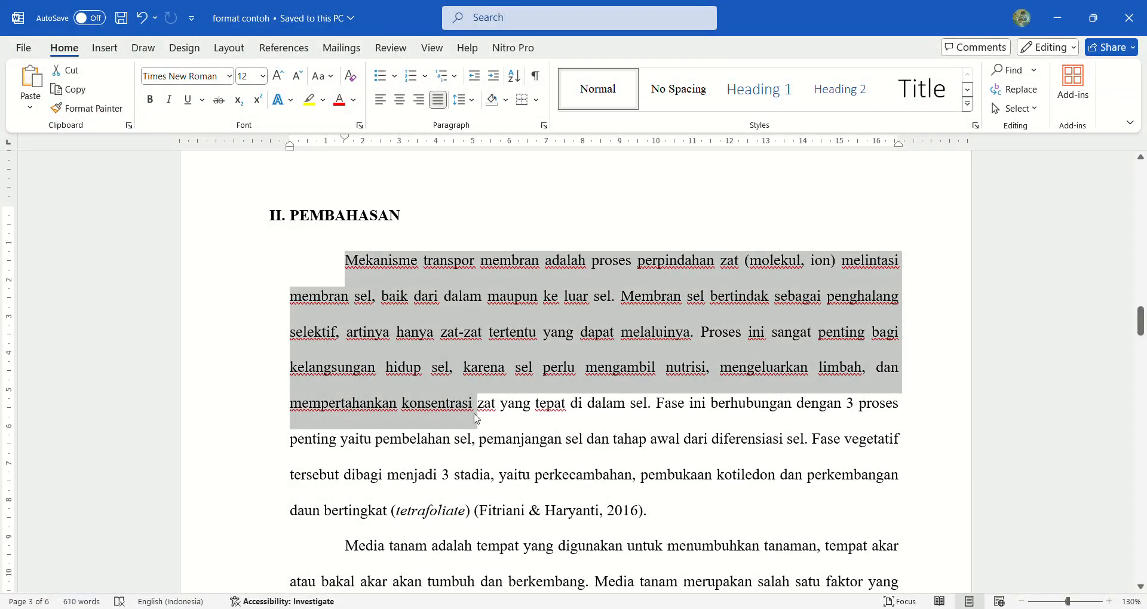
scroll(476, 418, down, 15)
click(479, 419)
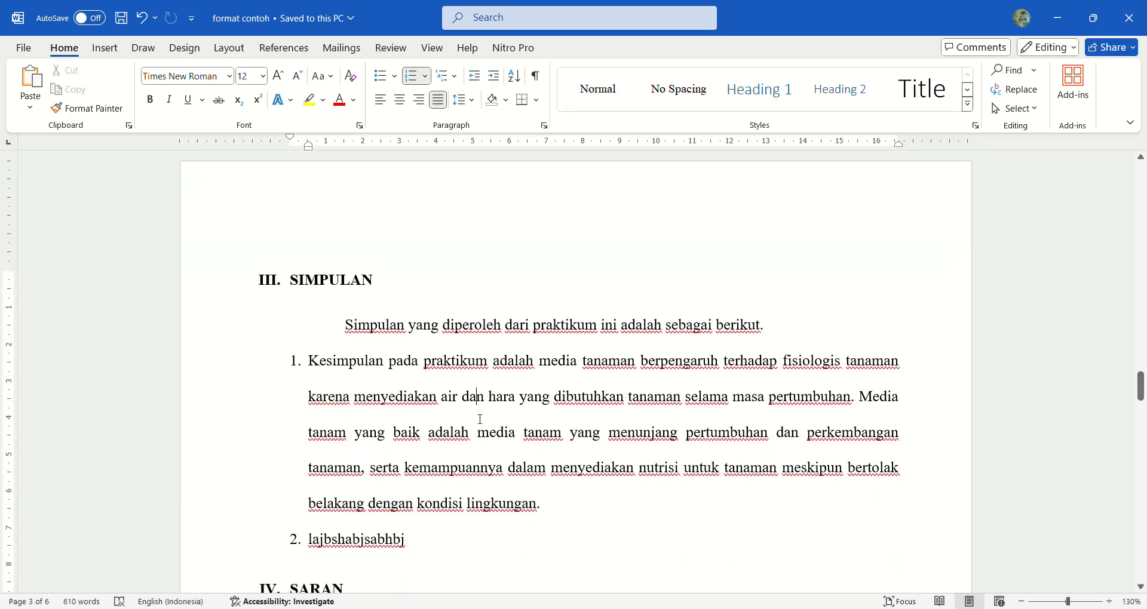
scroll(480, 420, down, 2)
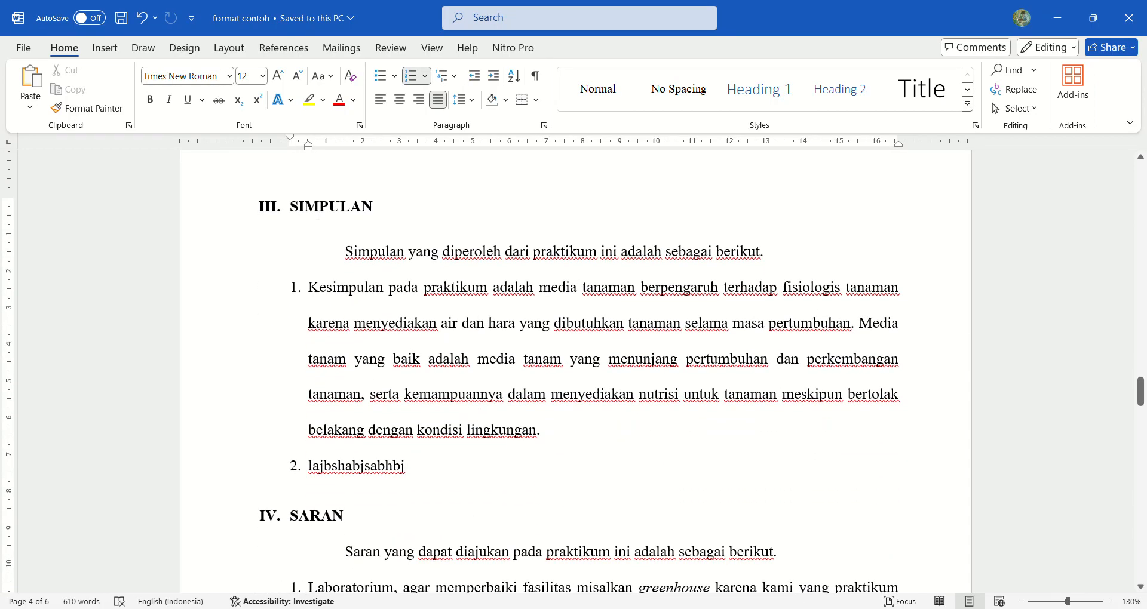
drag(291, 208, 378, 210)
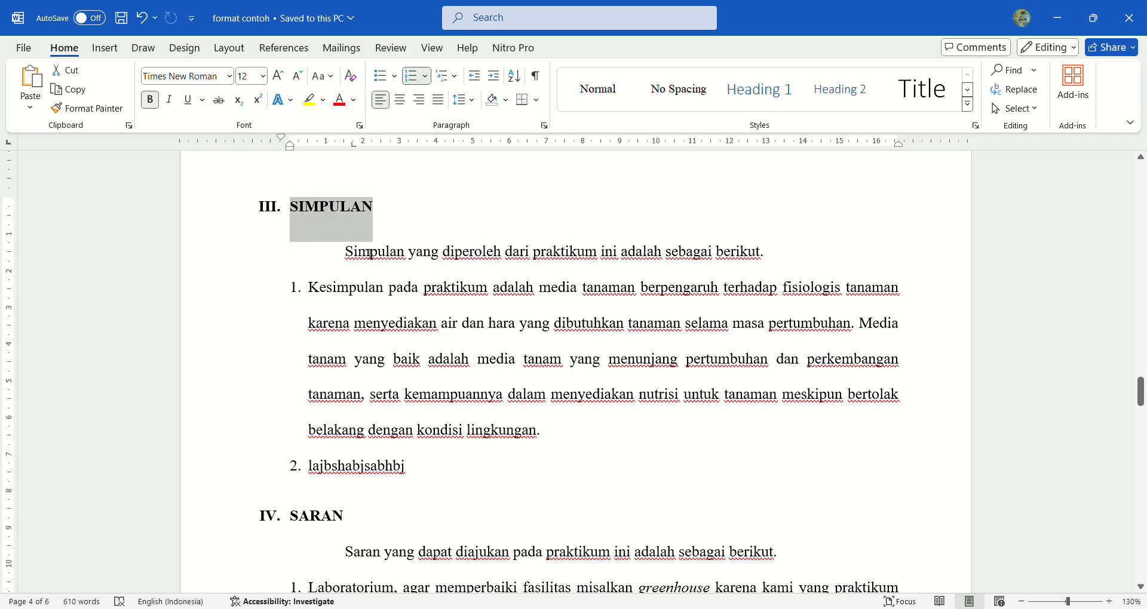
drag(346, 252, 416, 260)
click(389, 288)
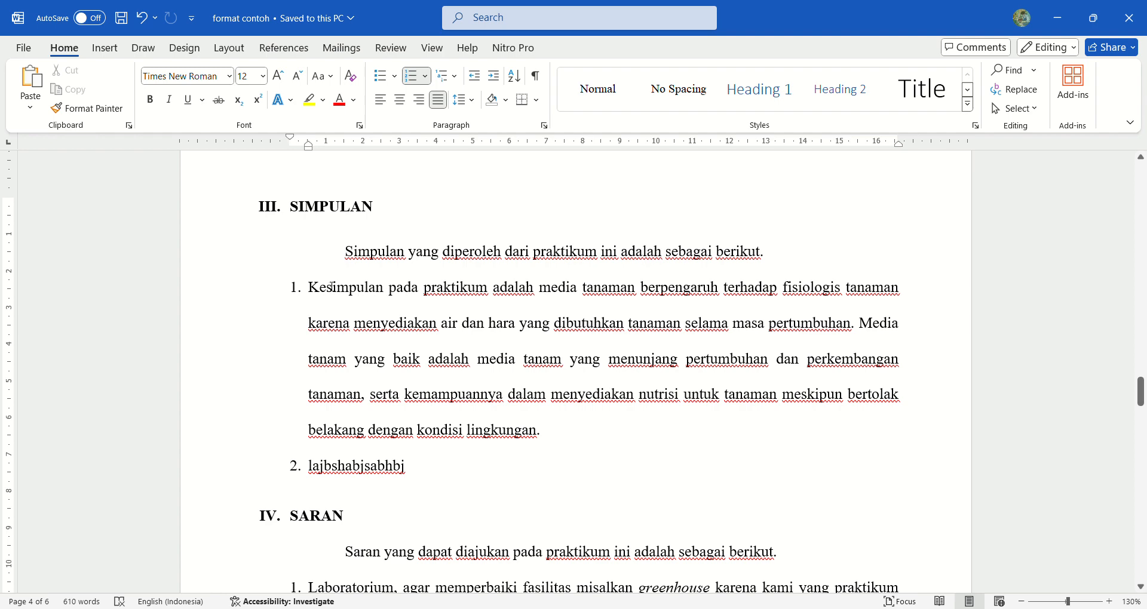
- Change the opening word of the first conclusion item to "Simpulan"
click(333, 287)
key(BackSpace)
key(BackSpace)
key(BackSpace)
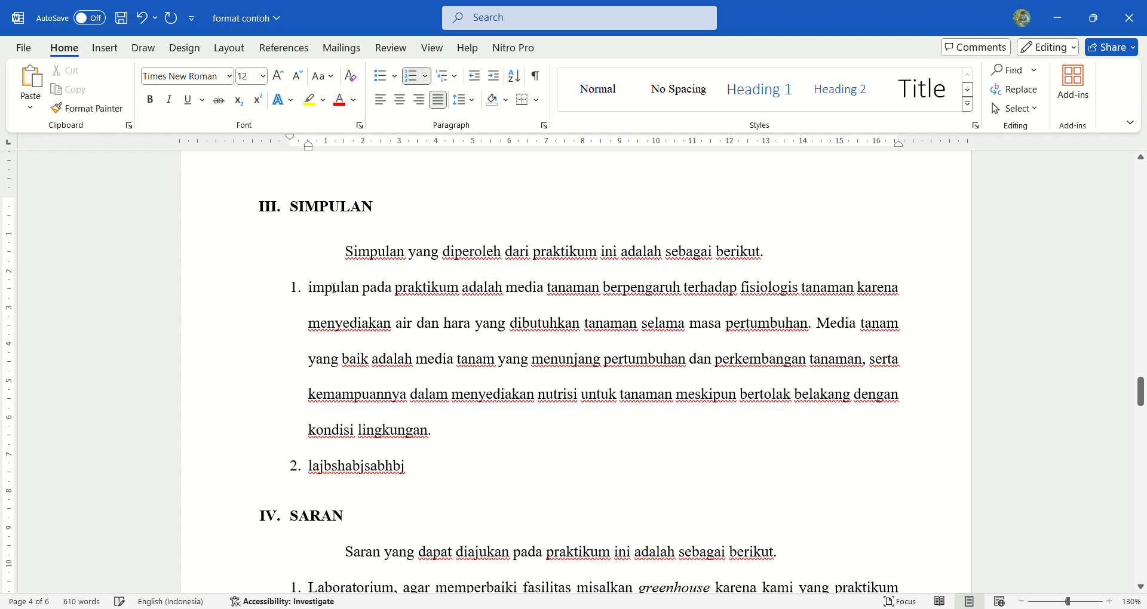
text(S)
- Delete the opening phrase before "media tanaman" in the first conclusion item and capitalize its new first word as "Media"
drag(310, 292, 520, 305)
key(BackSpace)
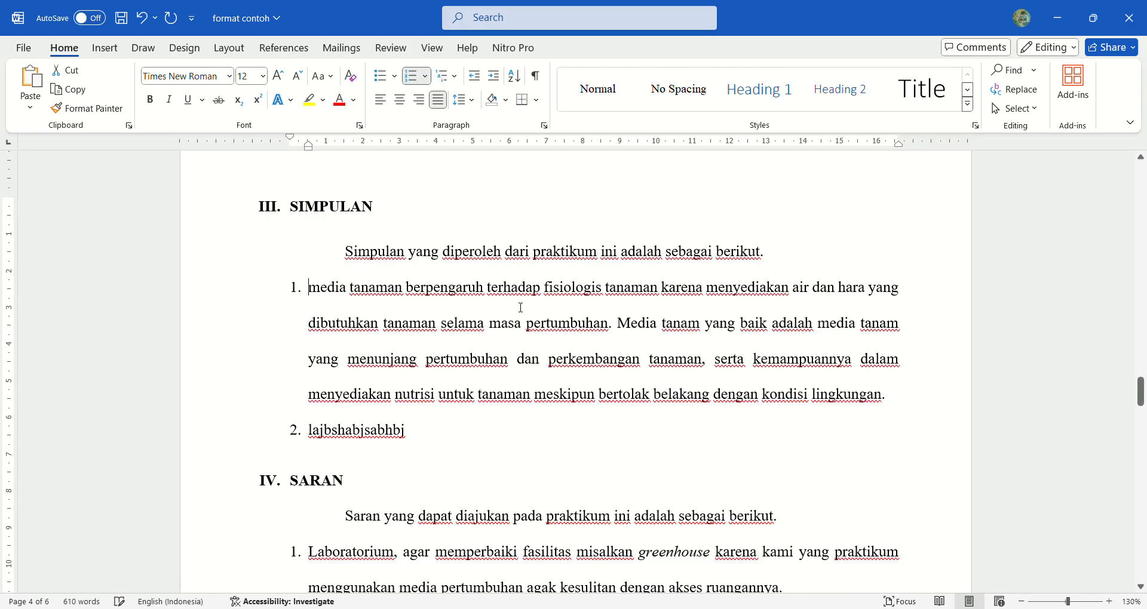
key(Down)
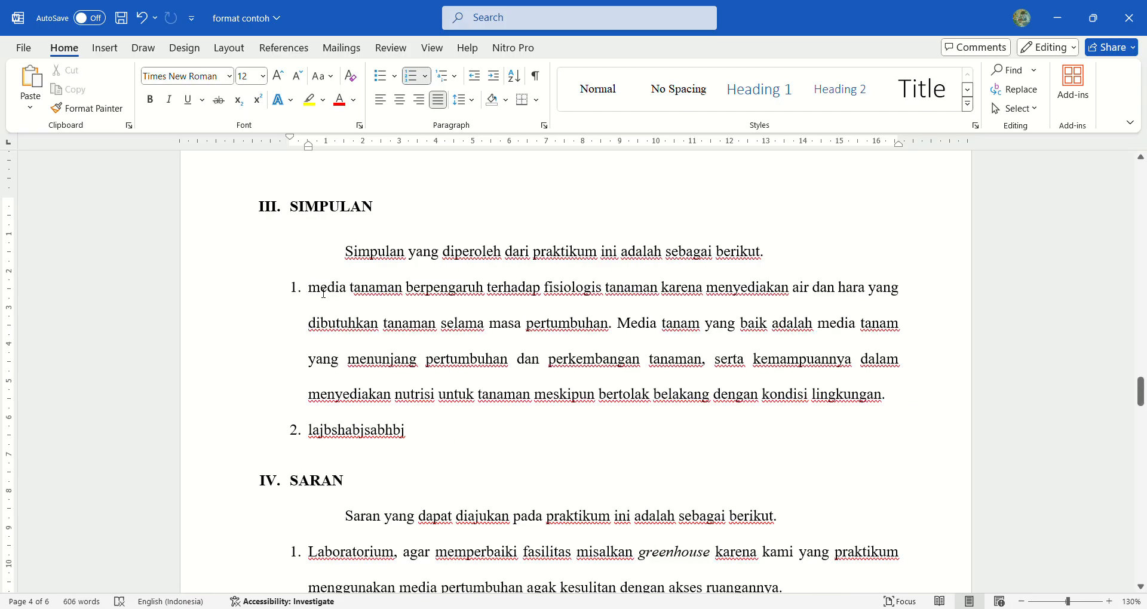
key(BackSpace)
text(M)
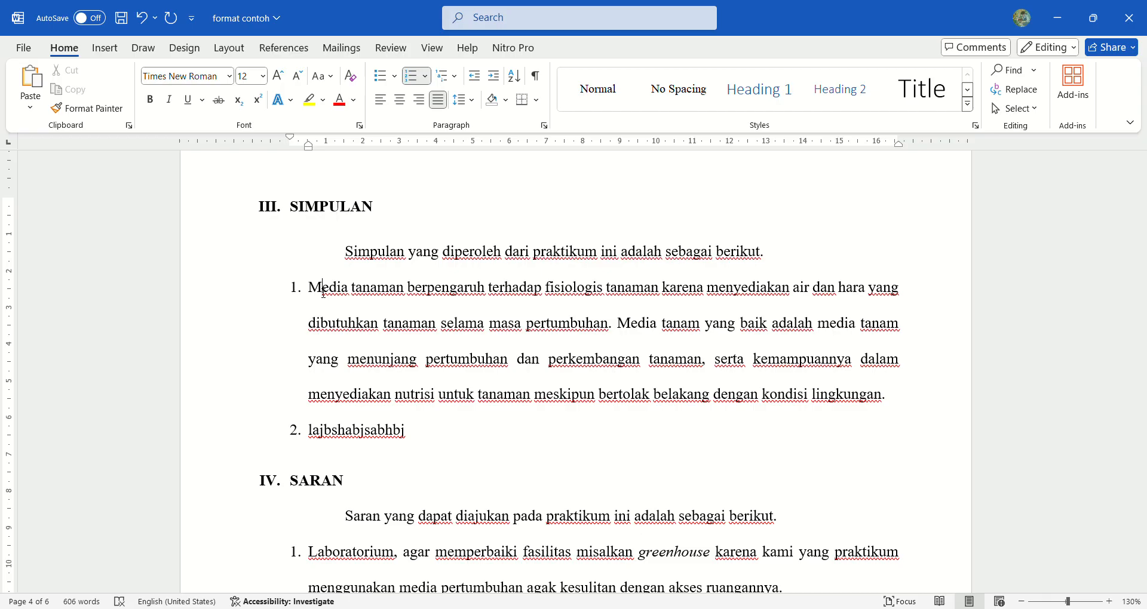
click(427, 432)
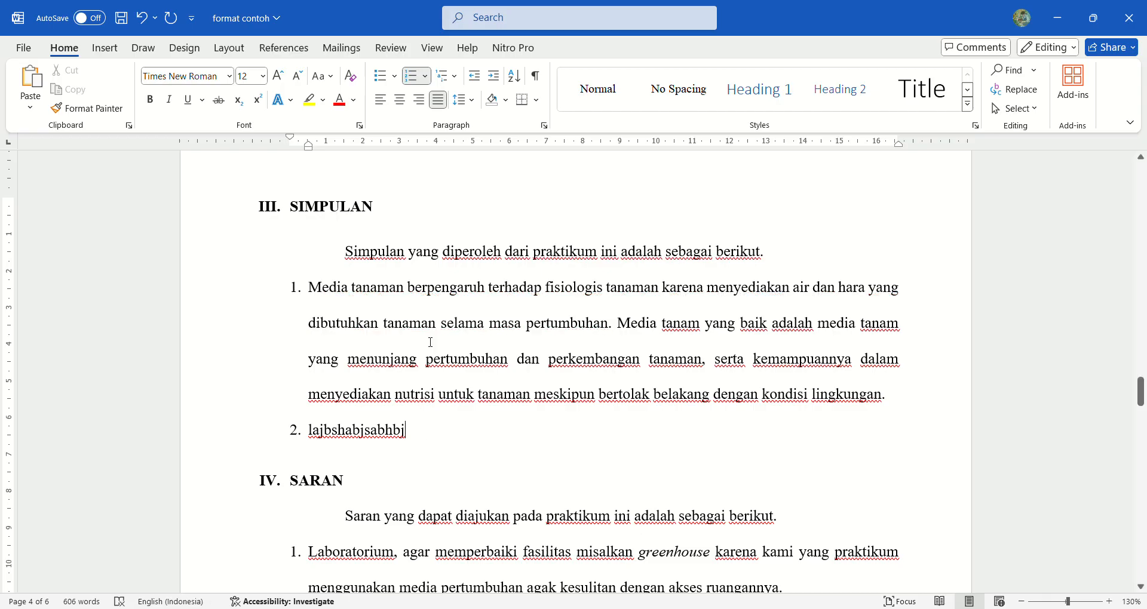
- Go to the Daftar Pustaka page and save the document
scroll(431, 342, down, 2)
scroll(431, 343, down, 9)
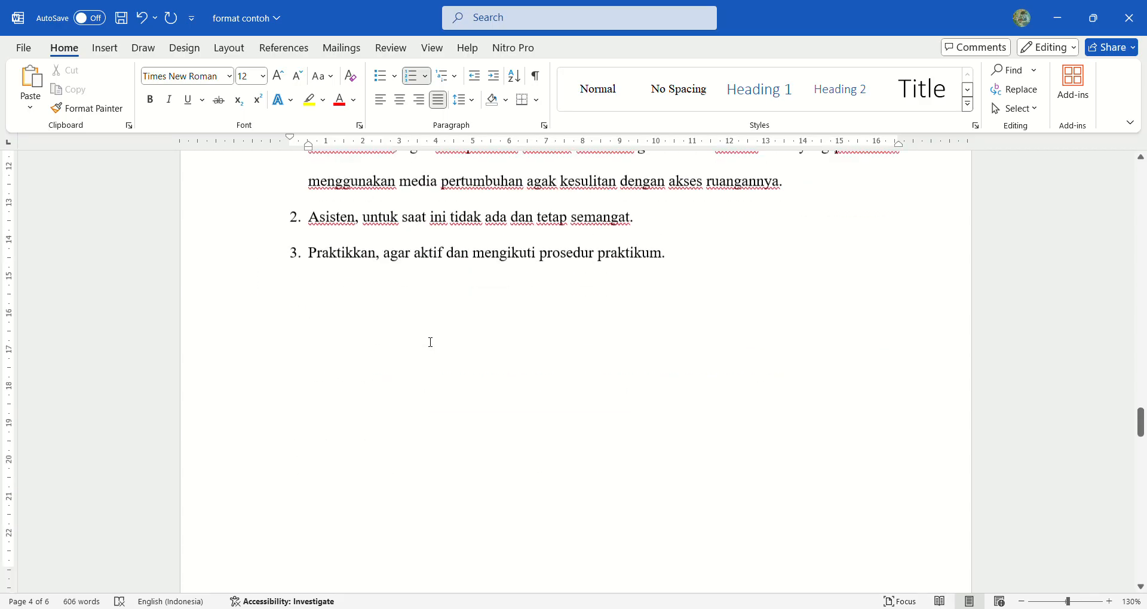
scroll(505, 361, down, 2)
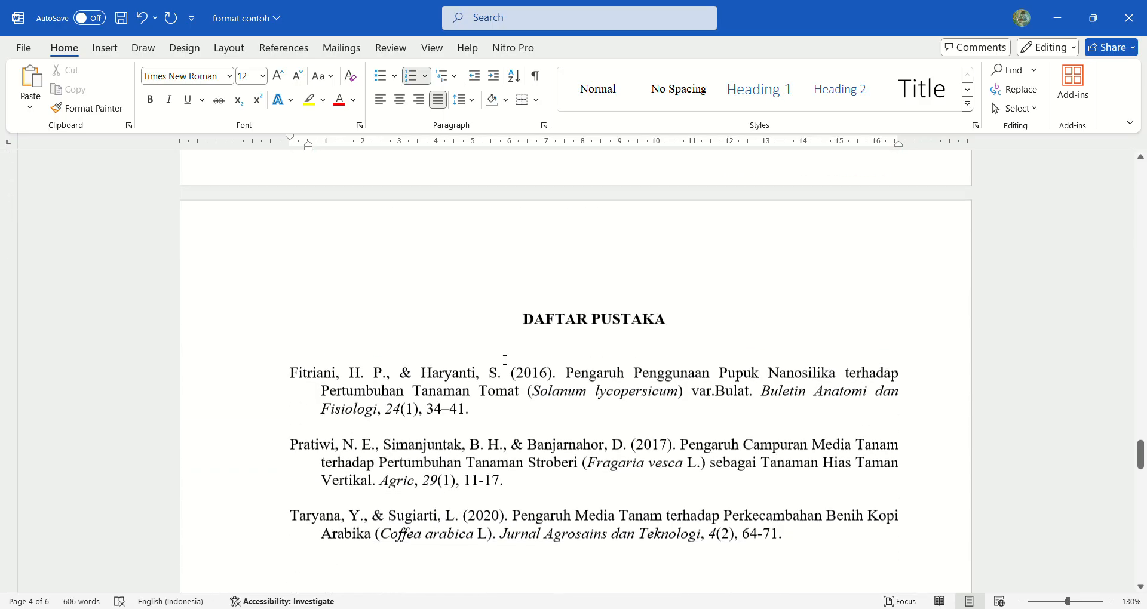
key(ctrl+s)
scroll(564, 407, down, 1)
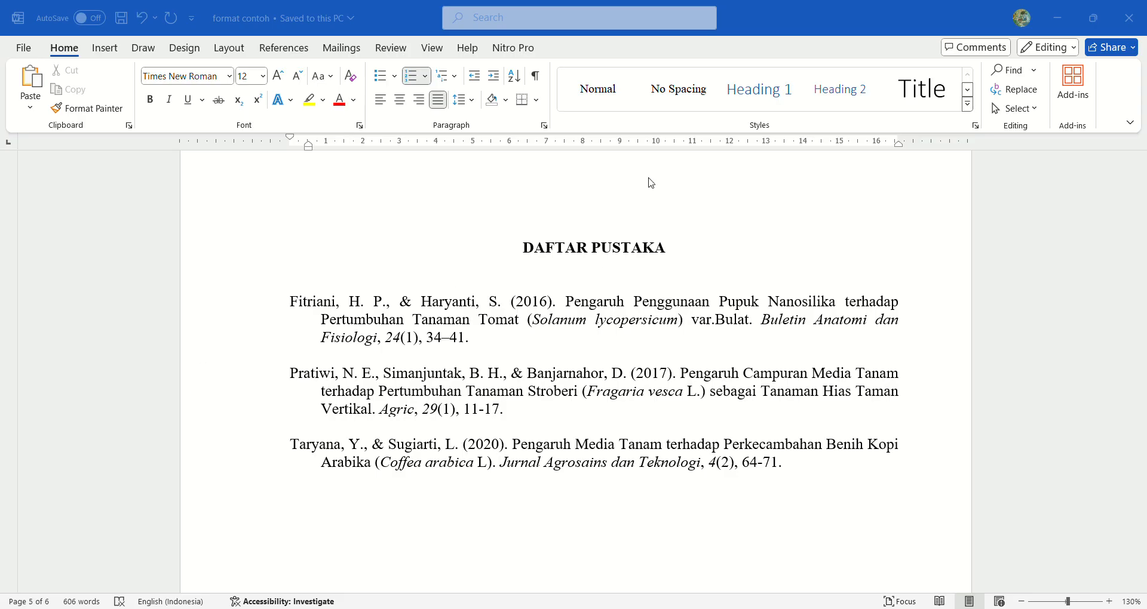
- Try a tighter line spacing on the "DAFTAR PUSTAKA" heading and undo the change
click(673, 179)
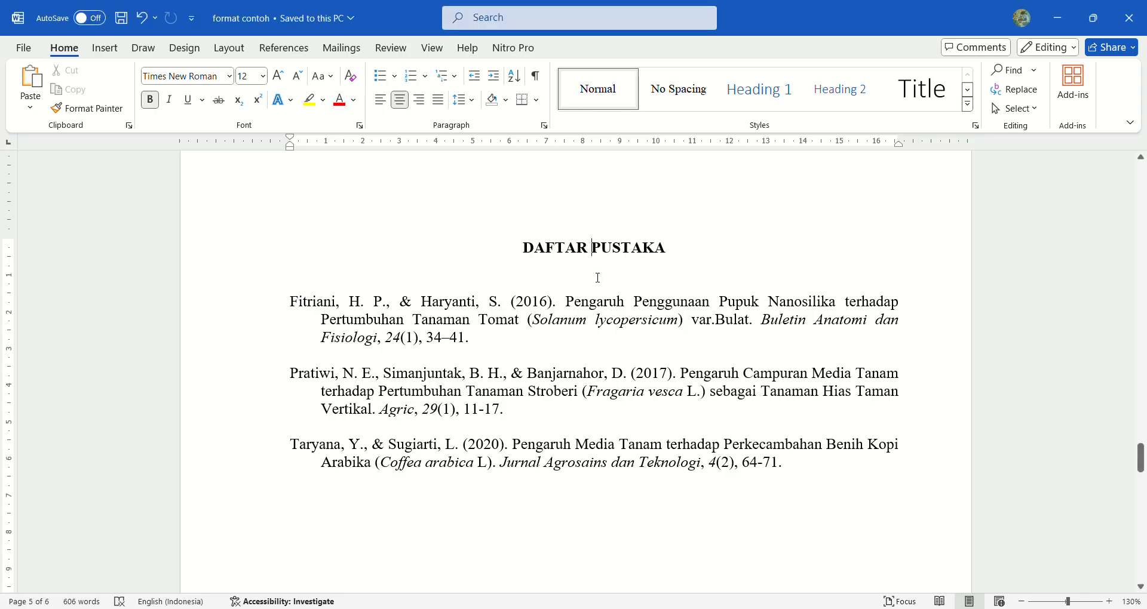
drag(586, 259, 667, 280)
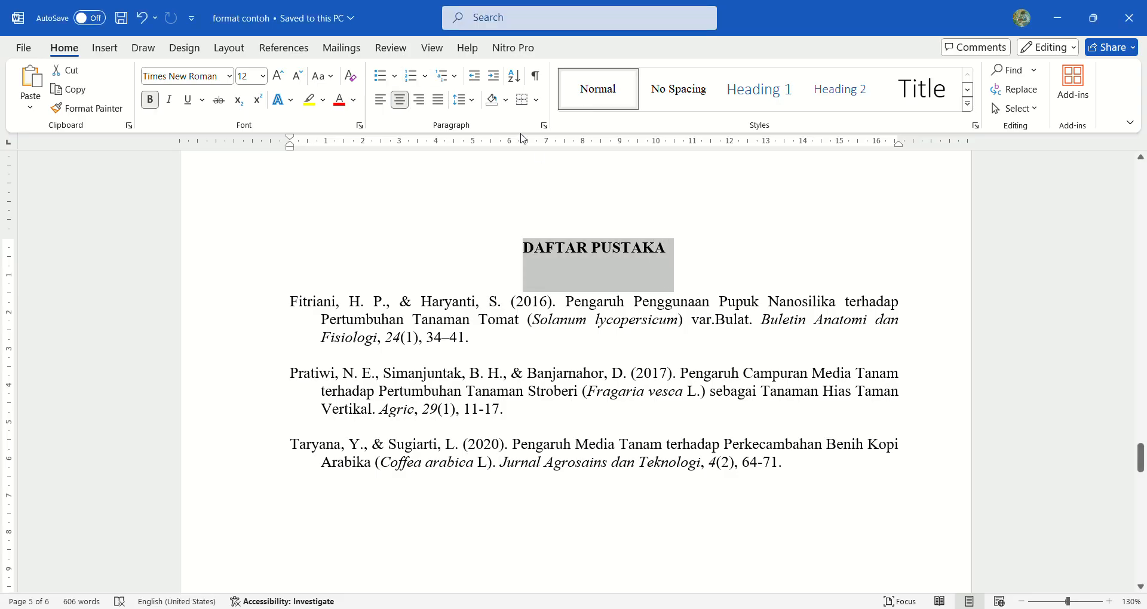
key(ctrl+z)
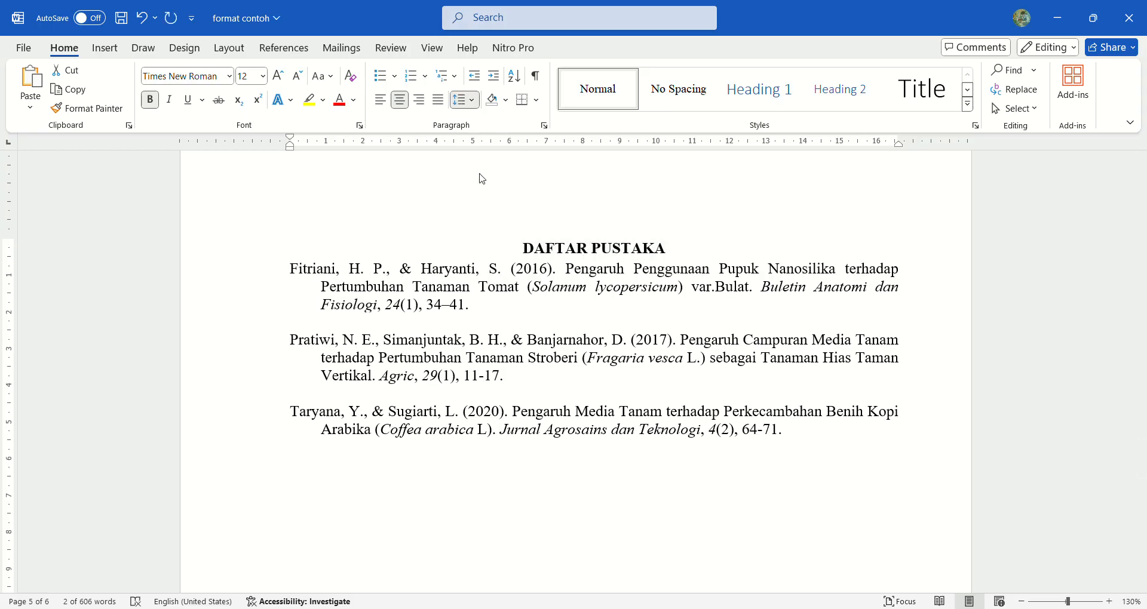
click(660, 325)
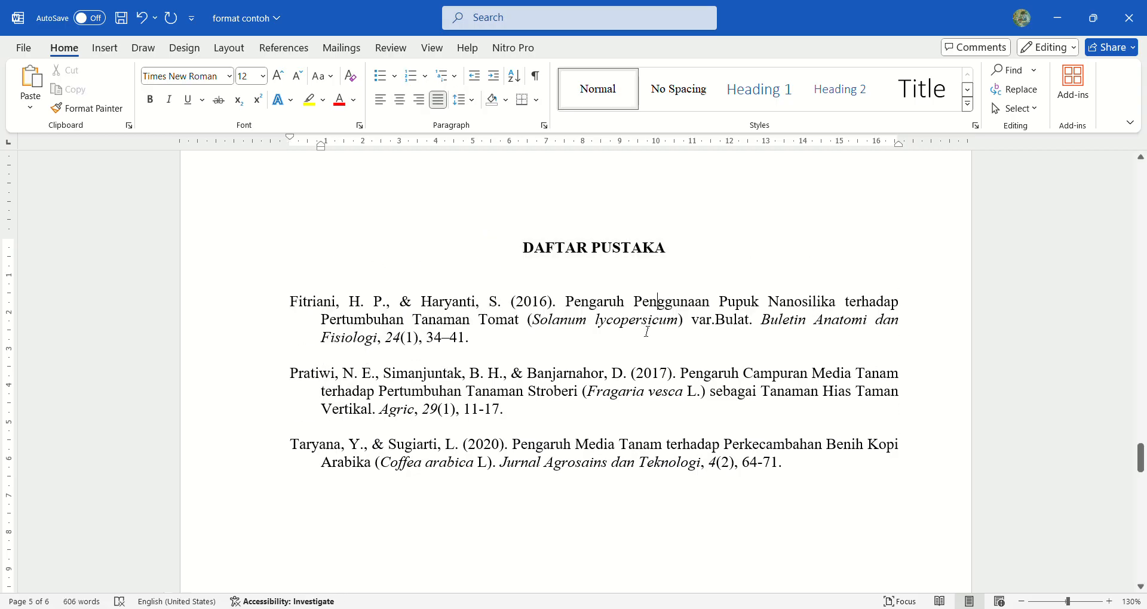
- Examine the Daftar Pustaka heading and the formatting of its reference entries at 140% zoom
drag(519, 249, 801, 468)
click(803, 470)
click(742, 608)
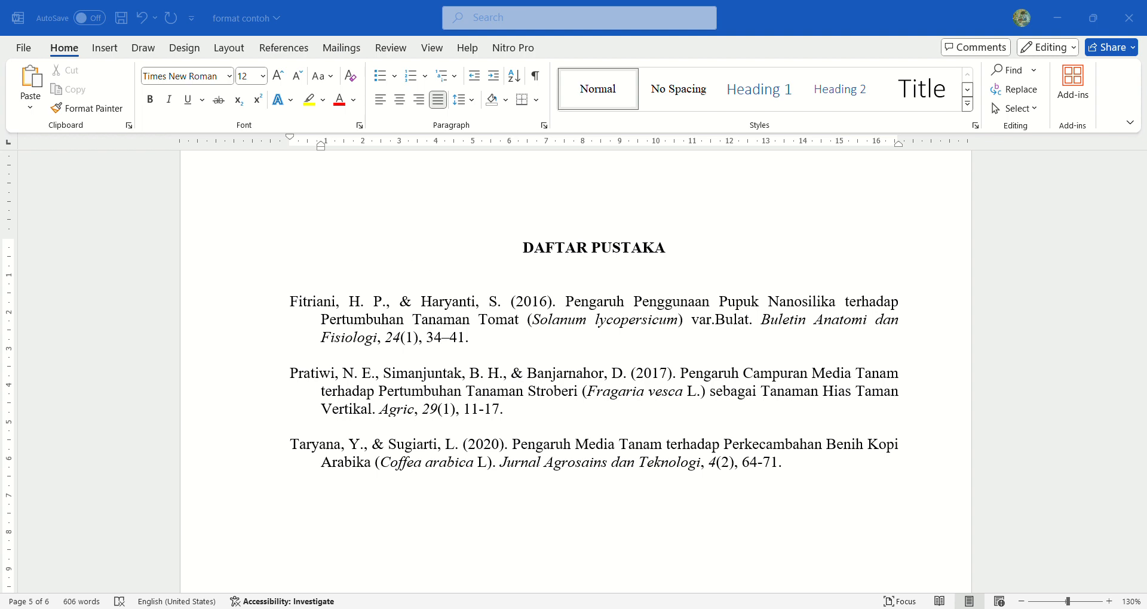
click(782, 462)
ctrl+scroll(463, 334, up, 1)
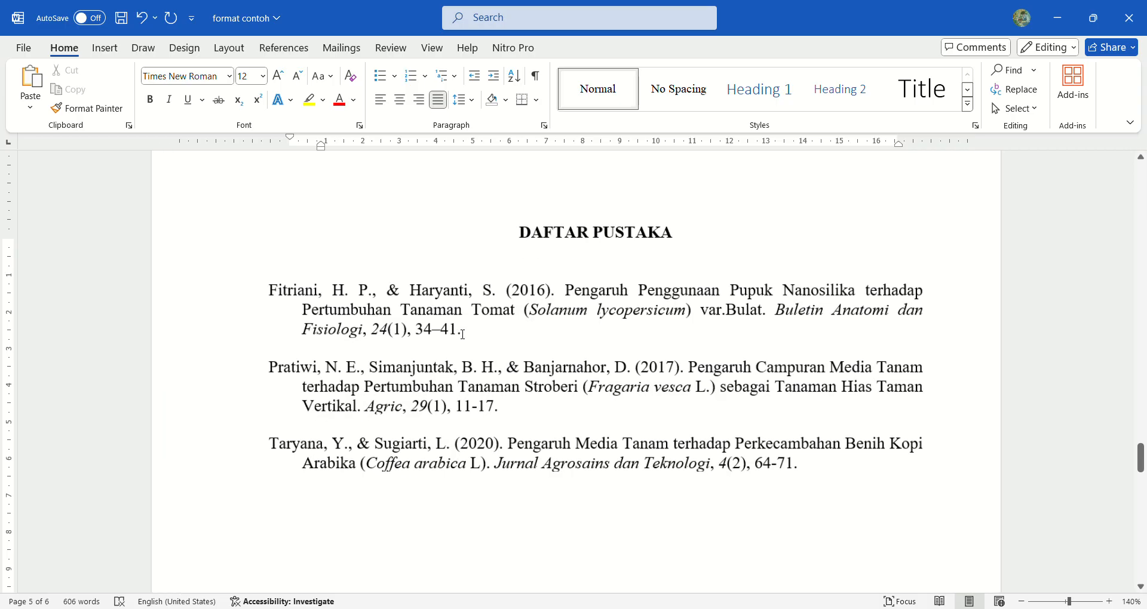
scroll(462, 334, up, 1)
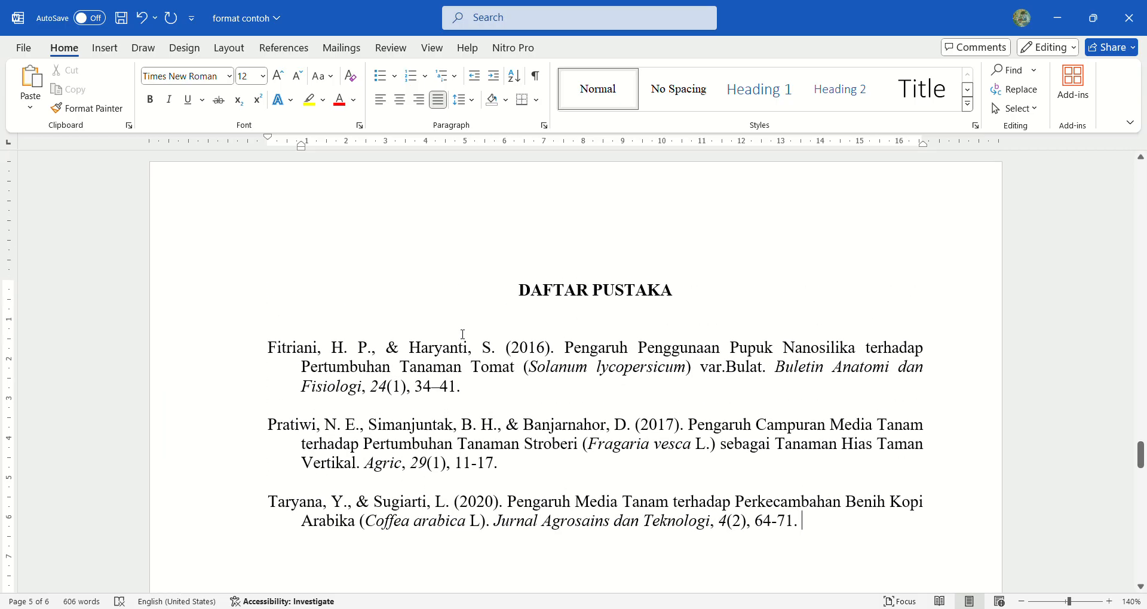
- Replace the first author's surname in the first Daftar Pustaka entry with a different surname
scroll(463, 334, down, 1)
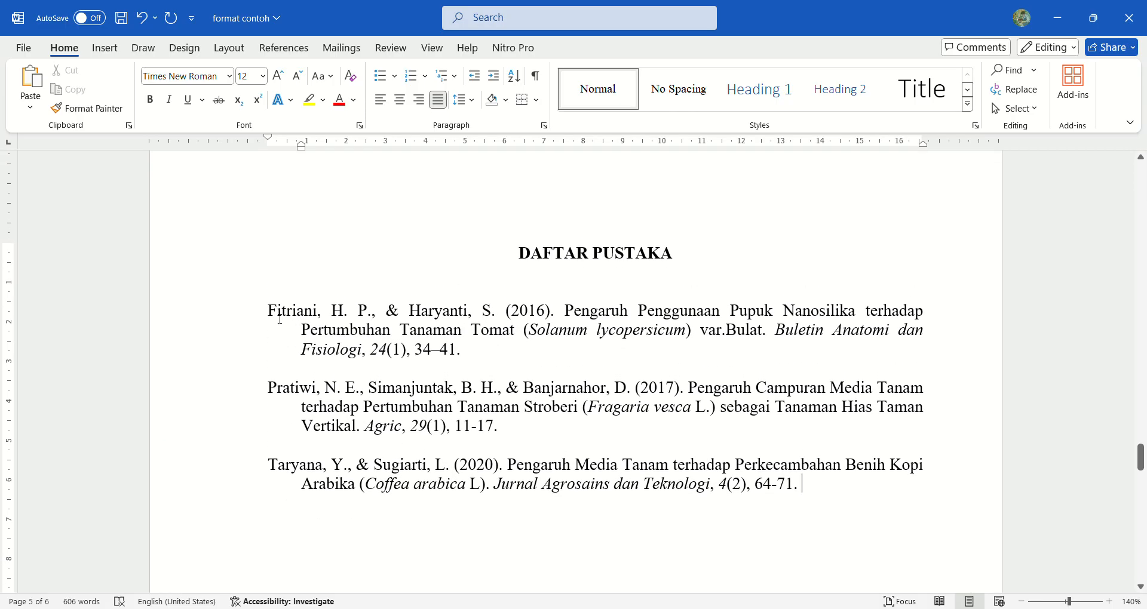
drag(268, 312, 308, 312)
ctrl+scroll(312, 317, up, 3)
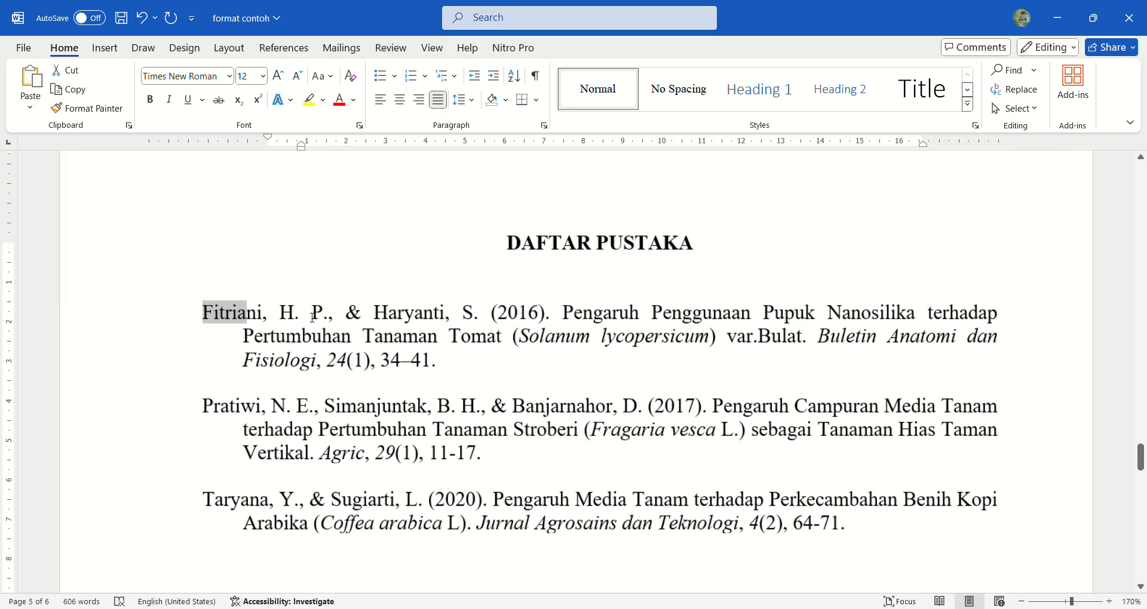
ctrl+scroll(312, 318, up, 1)
click(199, 315)
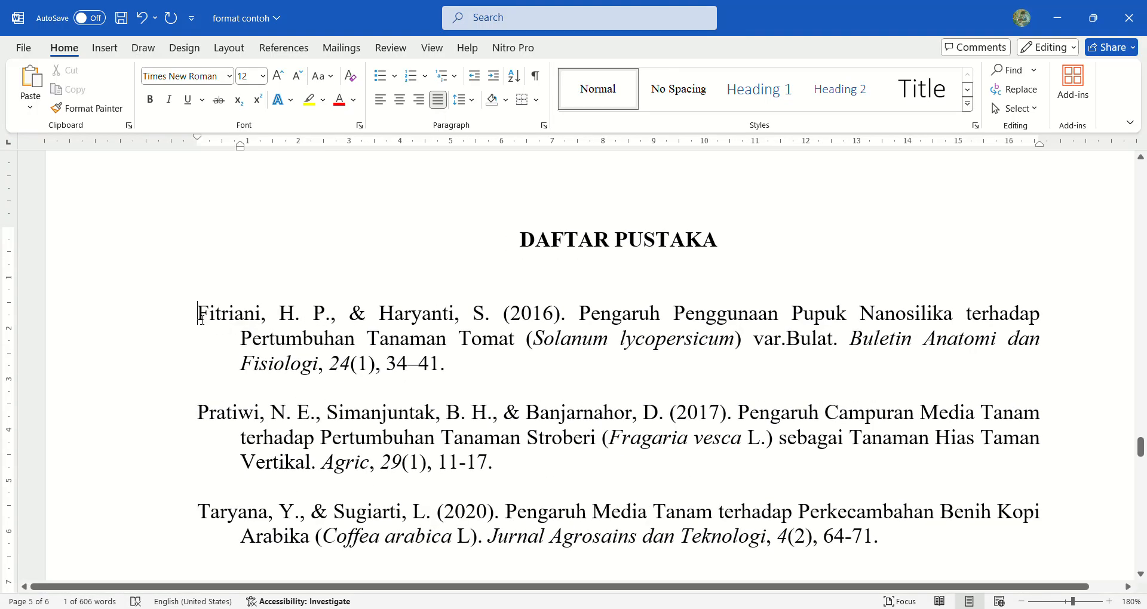
double_click(201, 315)
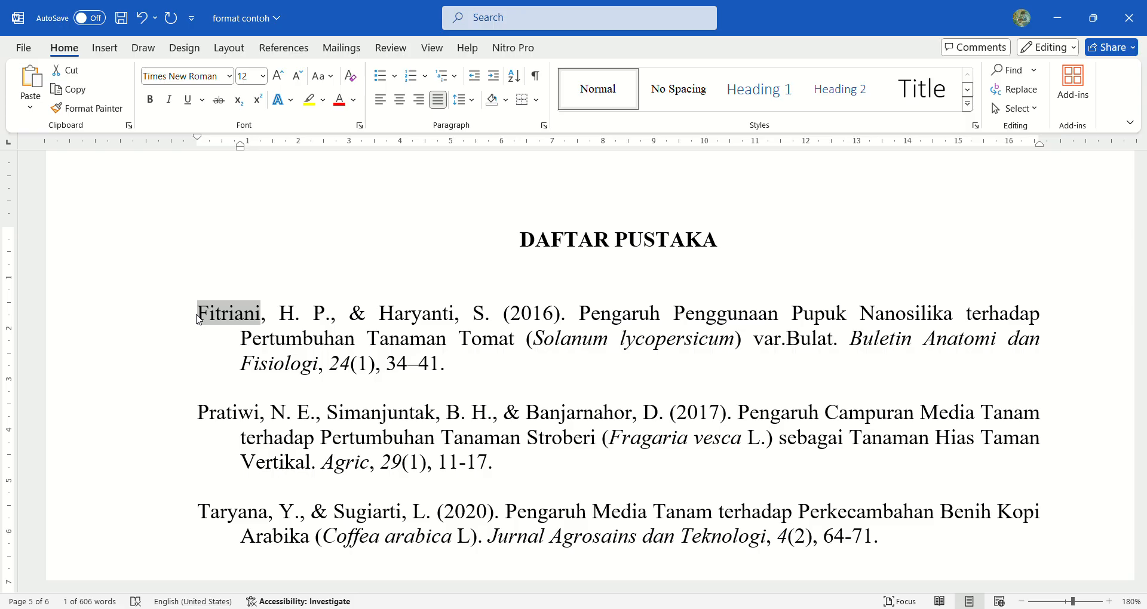
key(BackSpace)
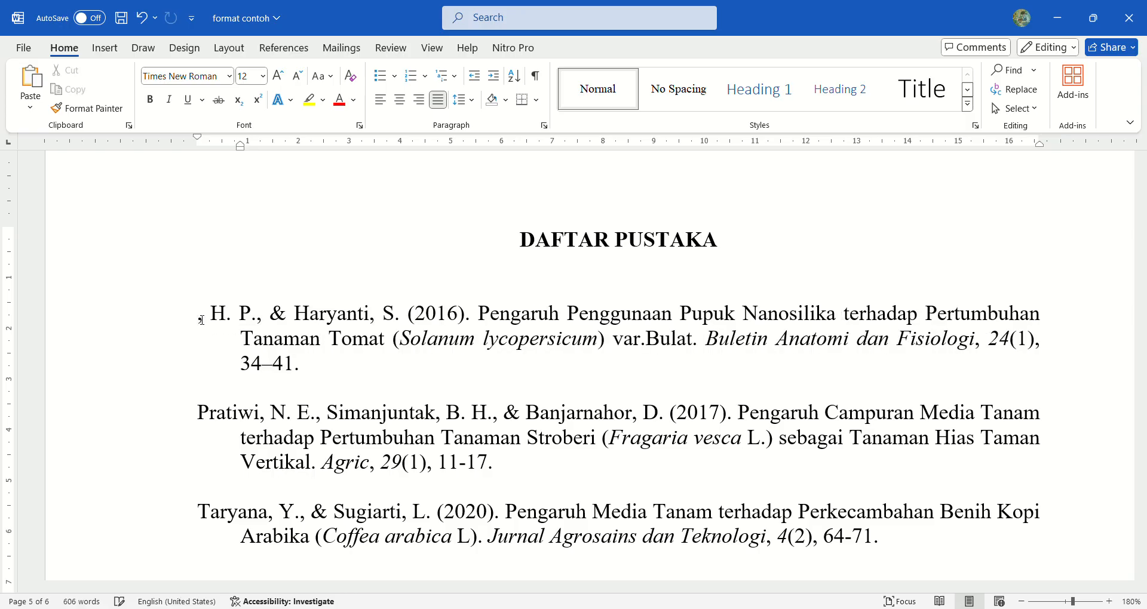
text(Abdillah)
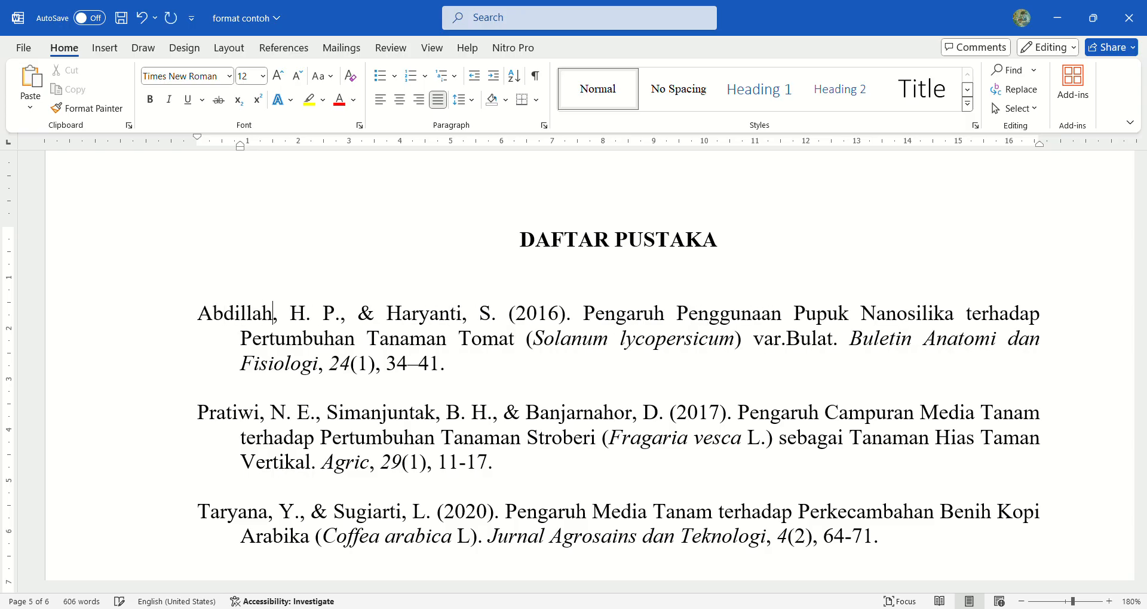
- Replace the first author's two initials in the first reference entry with three new initials matching the new name
key(Right)
key(Right)
key(BackSpace)
text(M)
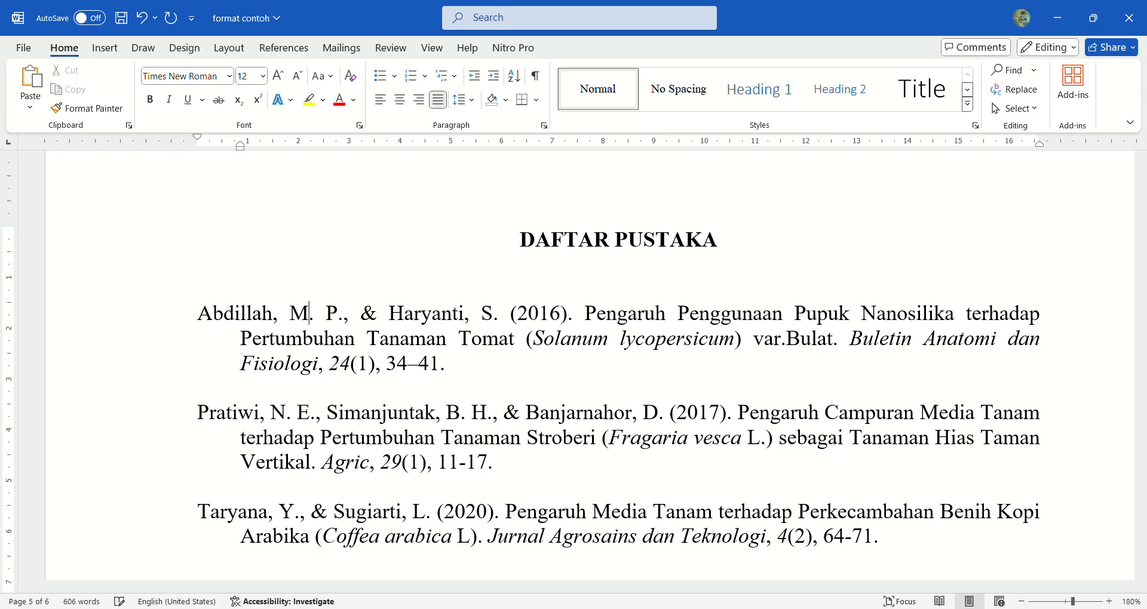
key(Right)
key(Right)
key(Right)
key(BackSpace)
text(I)
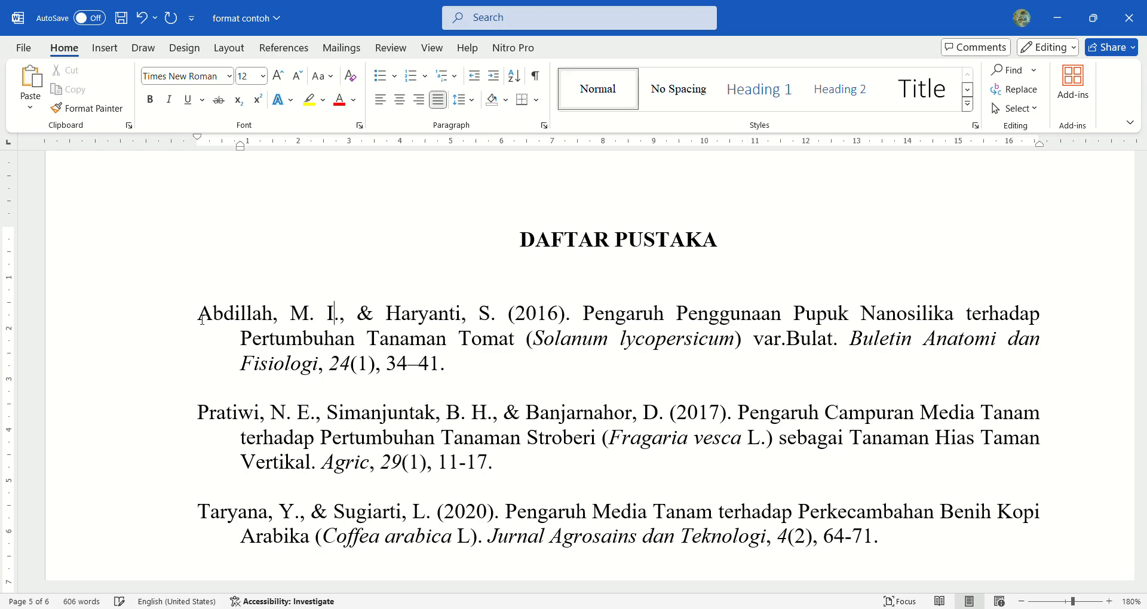
key(Right)
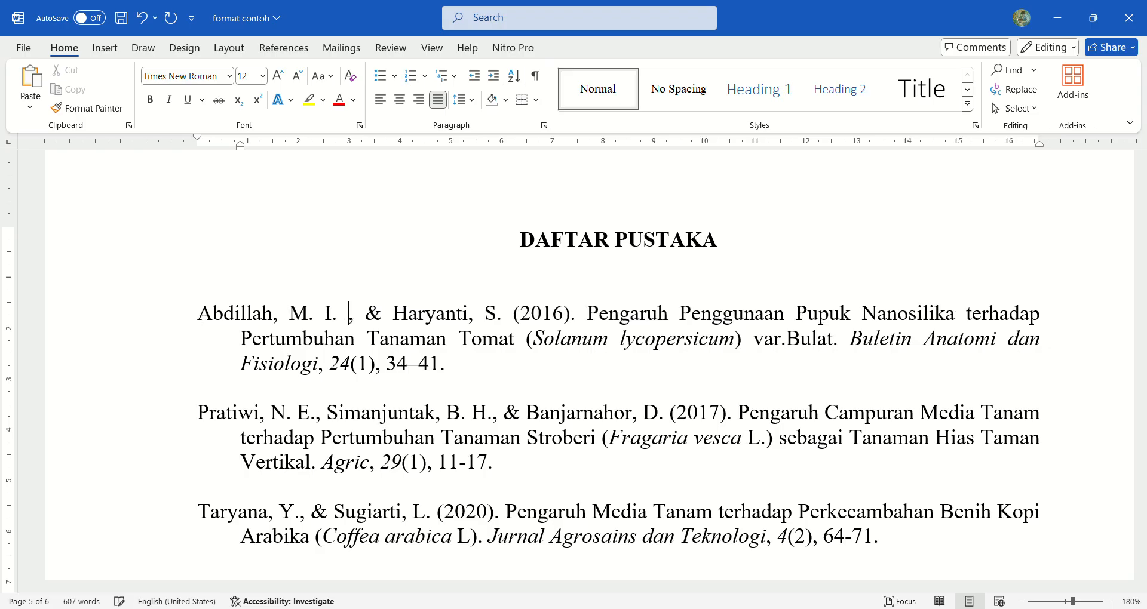
text(A)
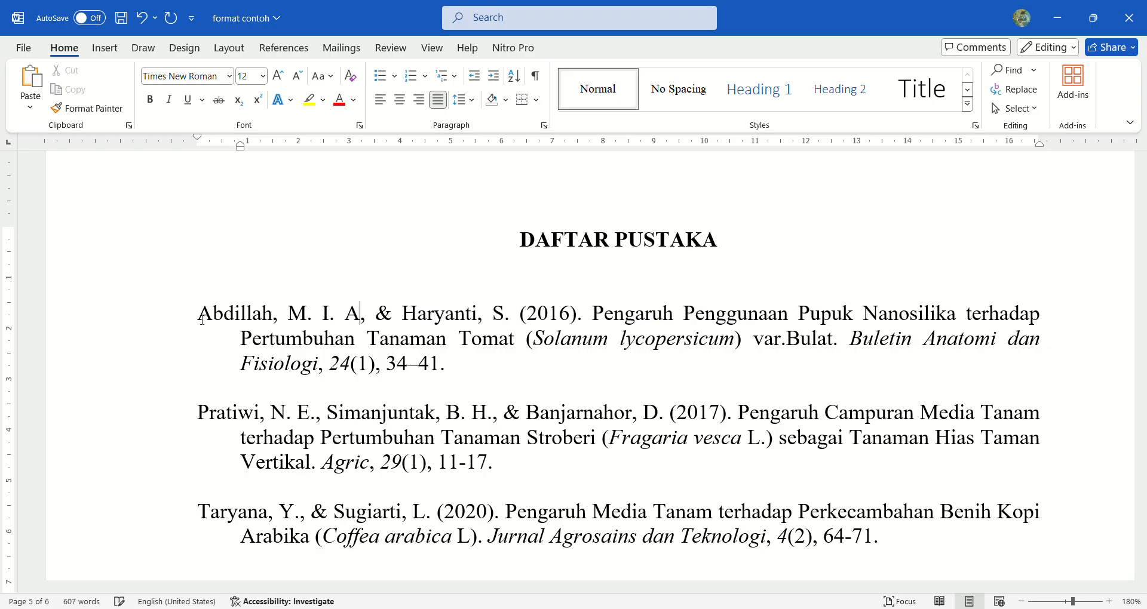
- Examine the order and punctuation of the first author's surname and initials in the first reference entry
double_click(199, 321)
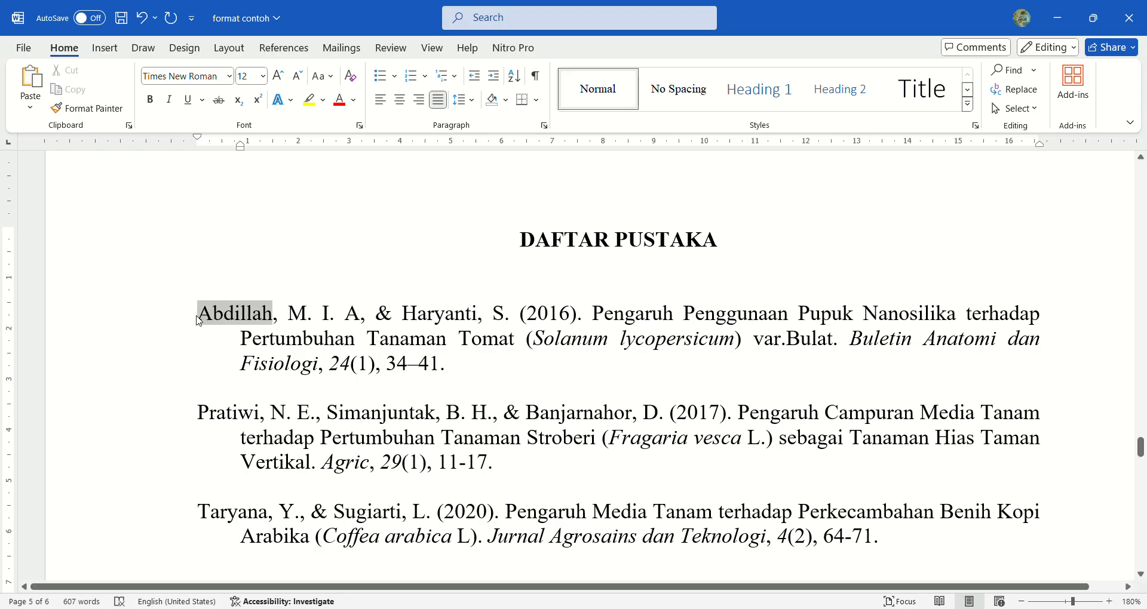
click(290, 326)
key(shift+Right)
key(Right)
key(Right)
key(Right)
key(Right)
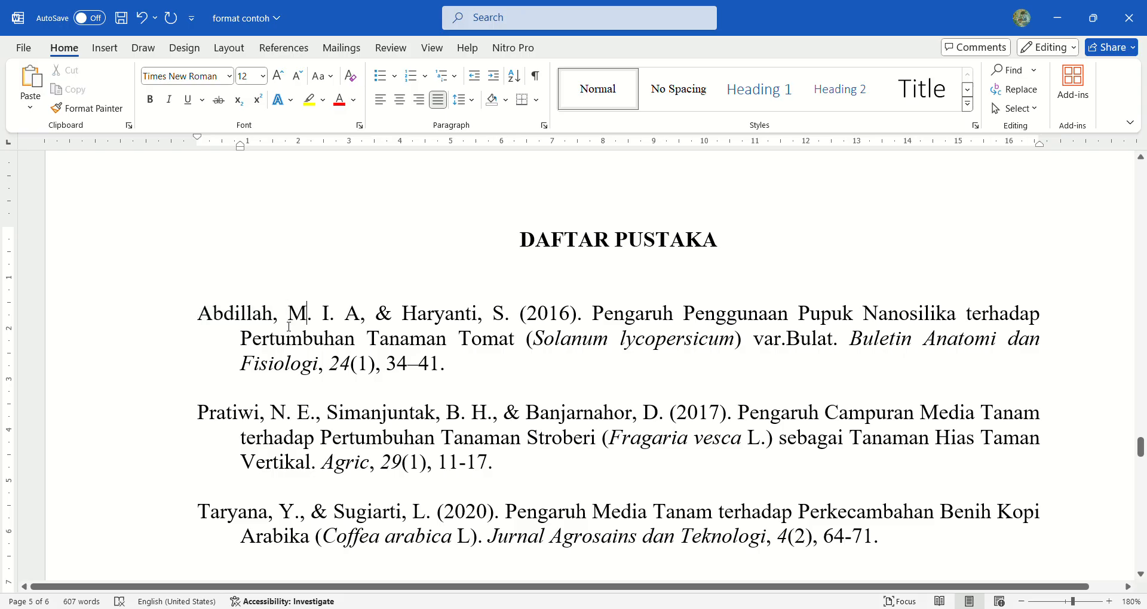
key(Left)
key(shift+Right)
key(Right)
key(Right)
key(Right)
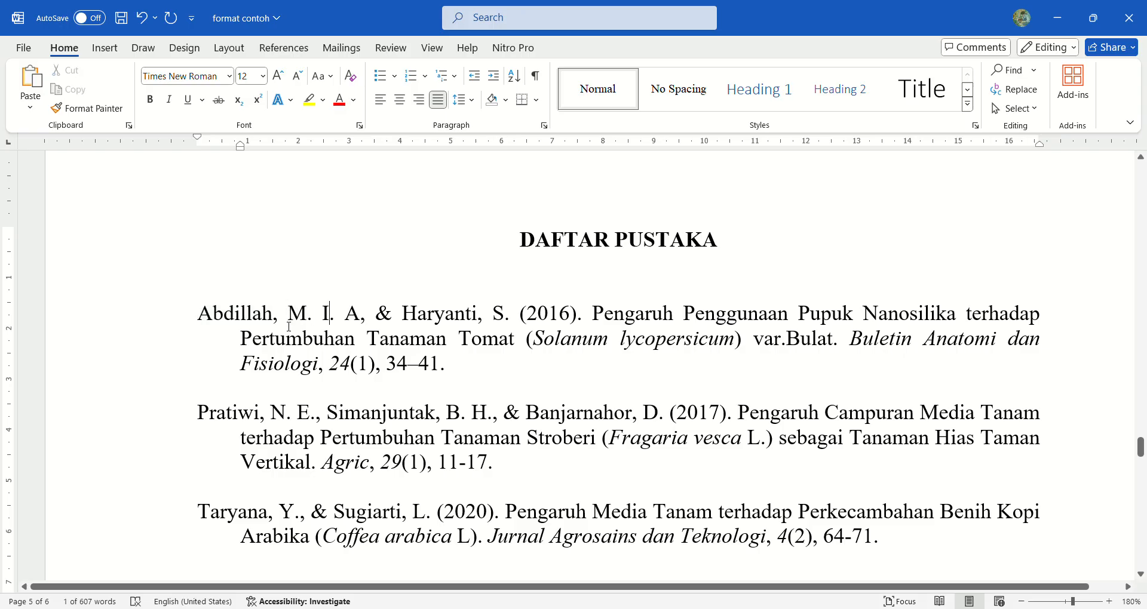
key(shift+Right)
key(Left)
key(Left)
key(Left)
key(Left)
key(Left)
key(Left)
key(Left)
key(Left)
key(Left)
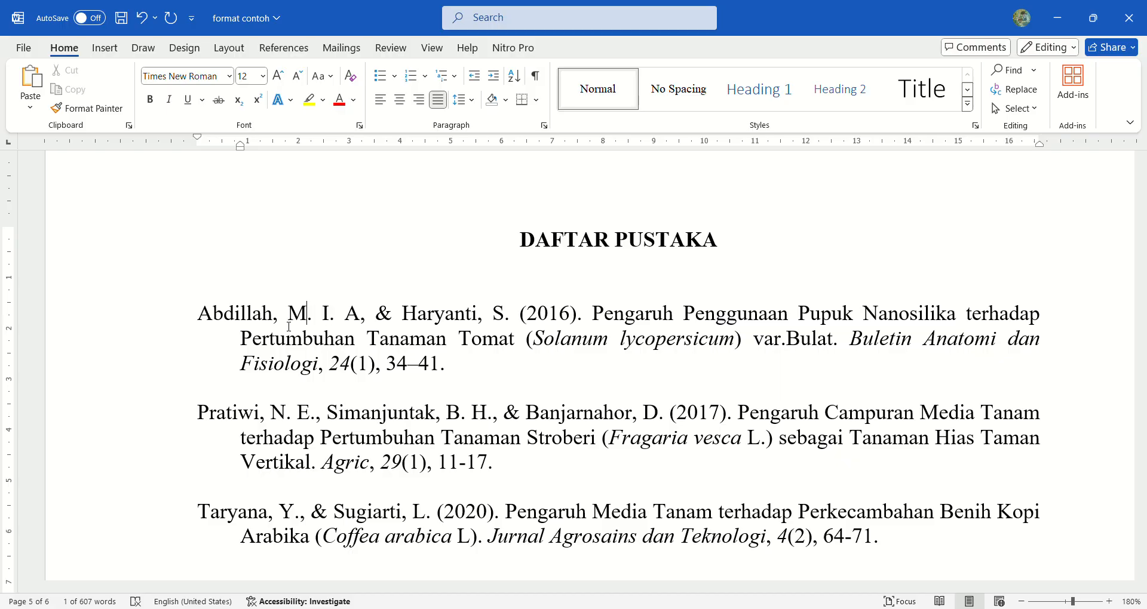
key(Home)
key(ctrl+shift+Right)
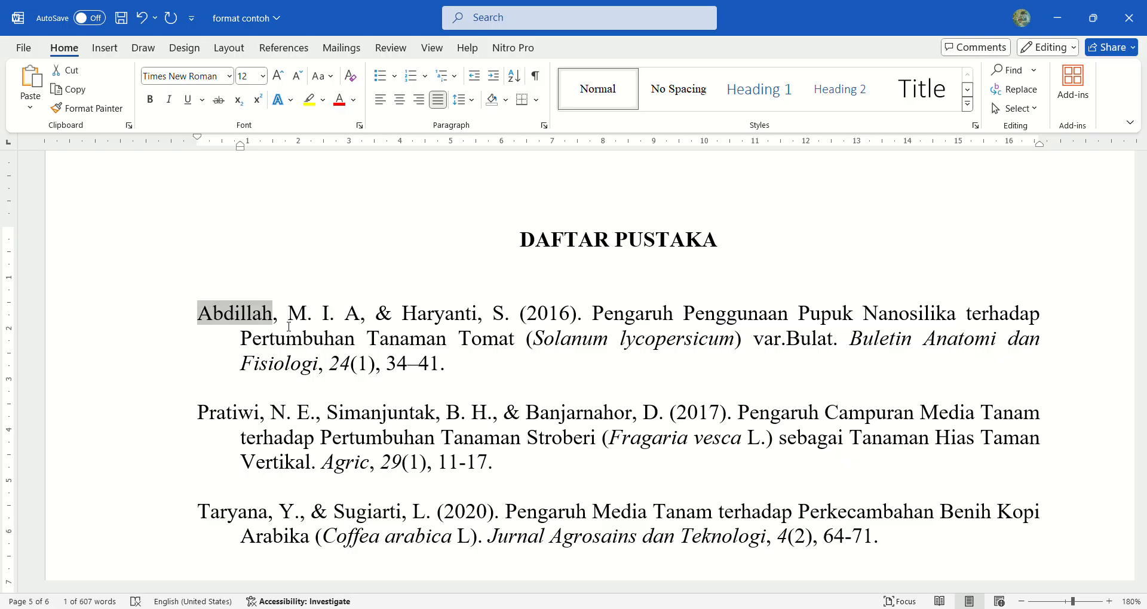
- Add the missing period after the first author's last initial in the first reference entry
click(278, 314)
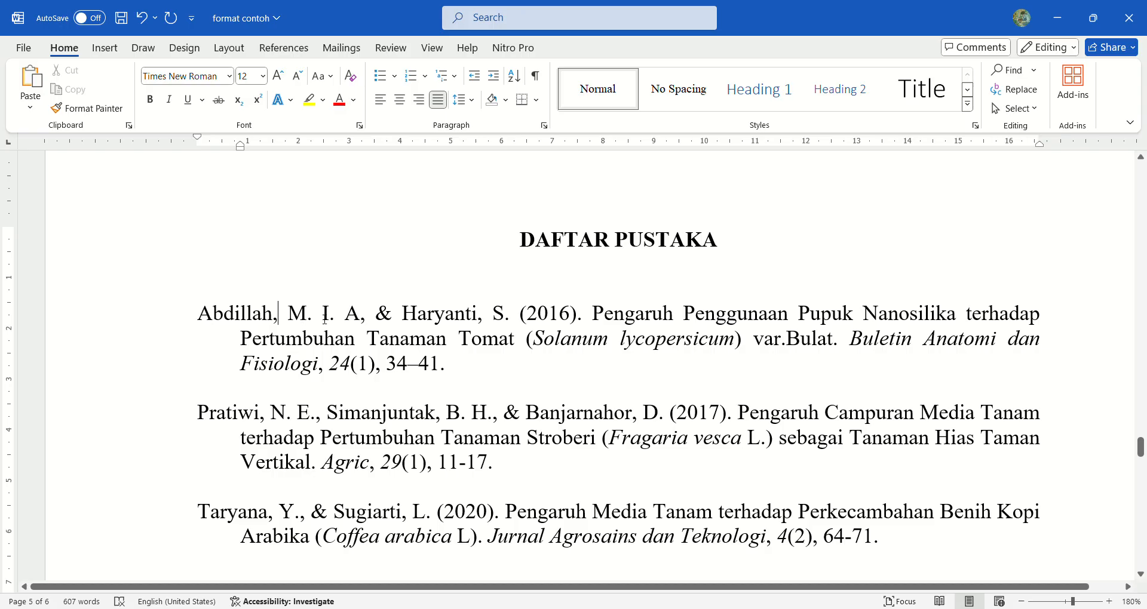
click(363, 325)
text(.)
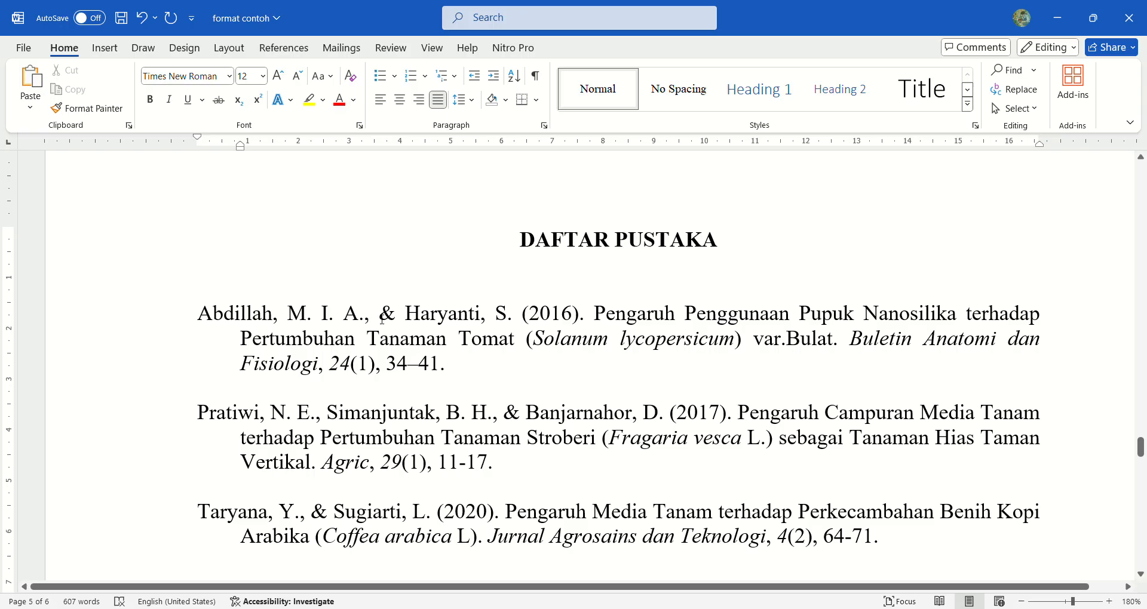
- Examine the ampersand, the second author's name and the bracketed year in the first reference entry
drag(384, 320, 397, 321)
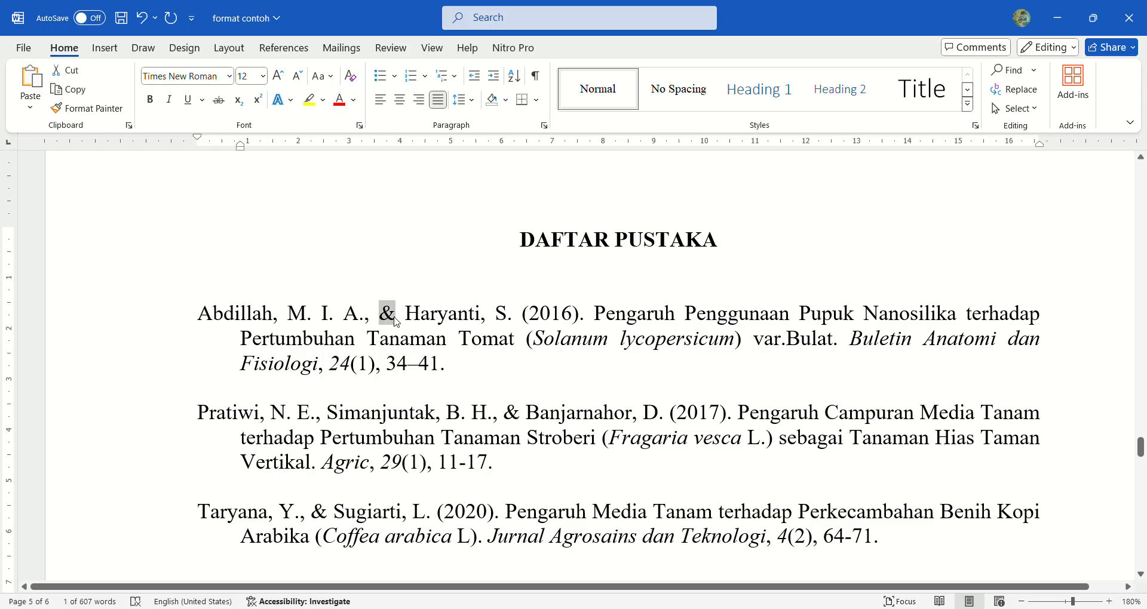
click(398, 321)
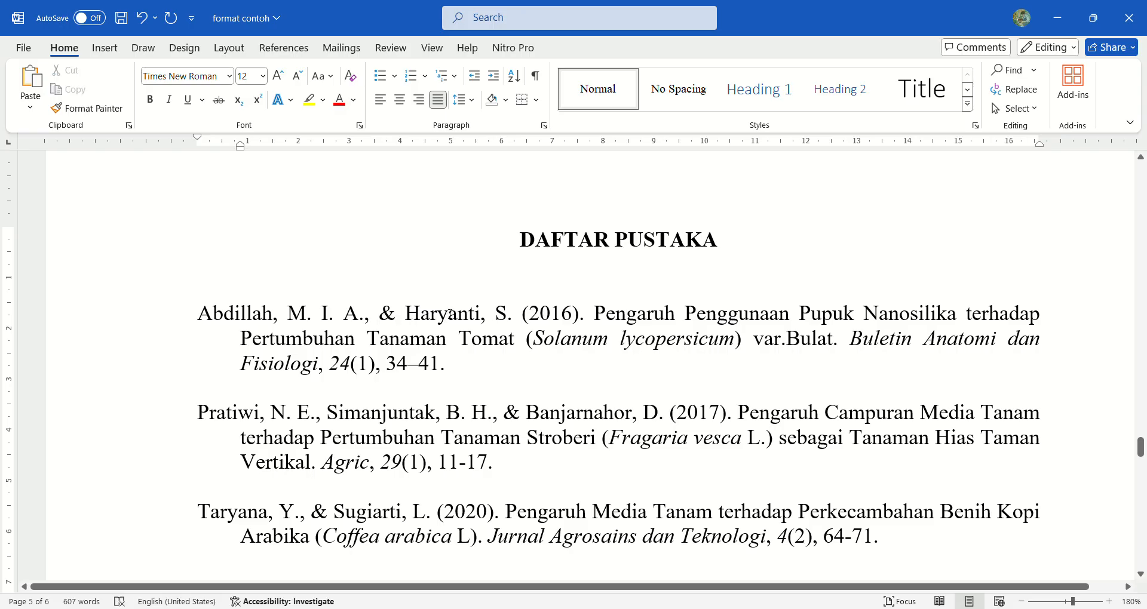
drag(412, 314, 487, 319)
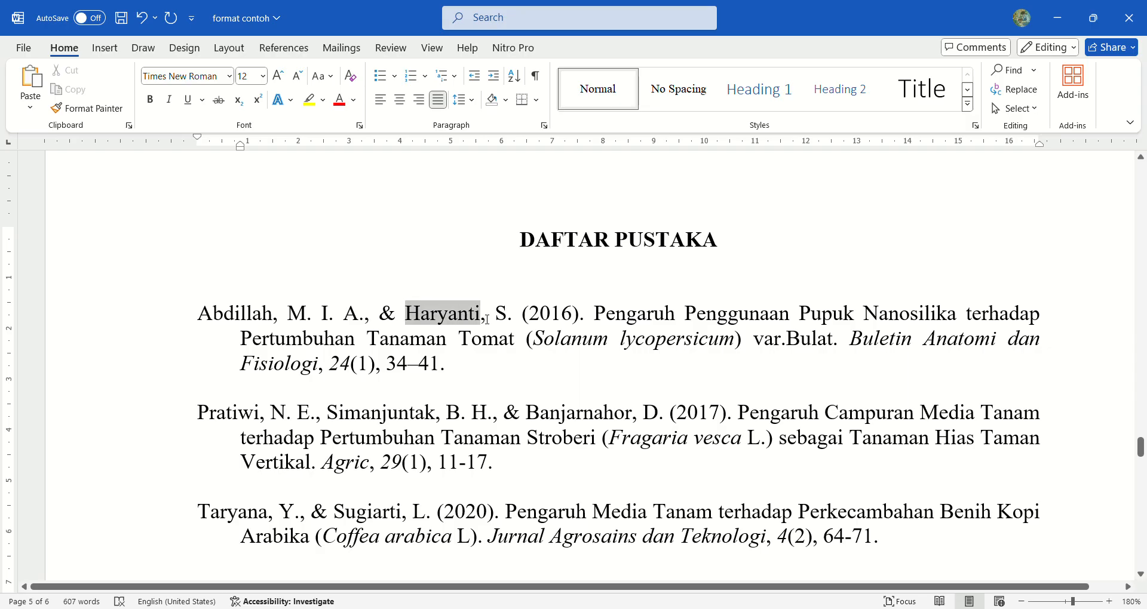
click(486, 319)
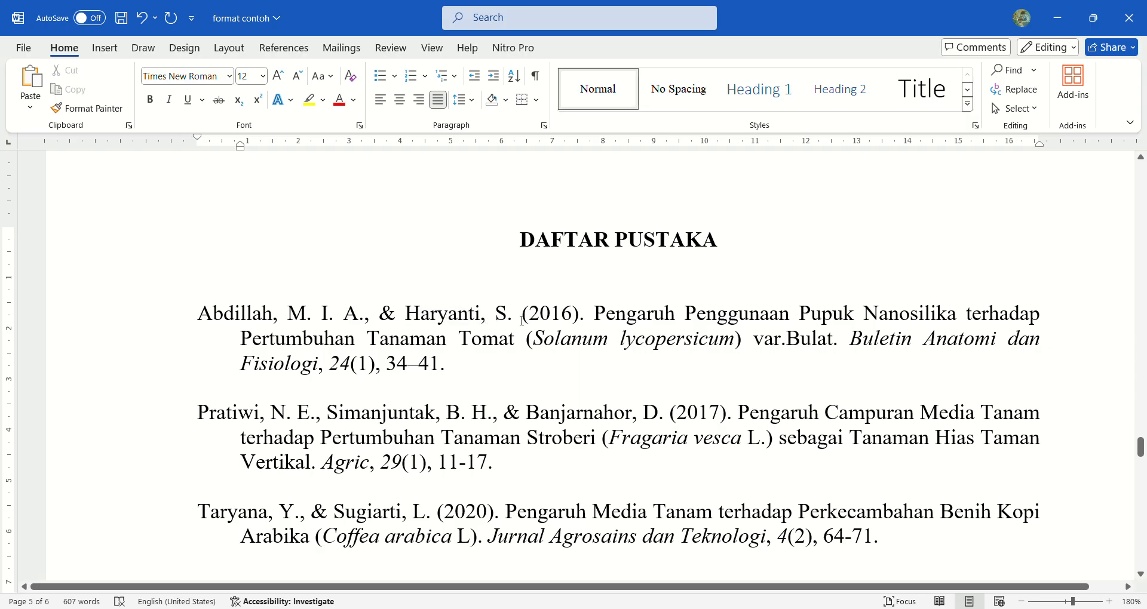
drag(531, 323, 593, 316)
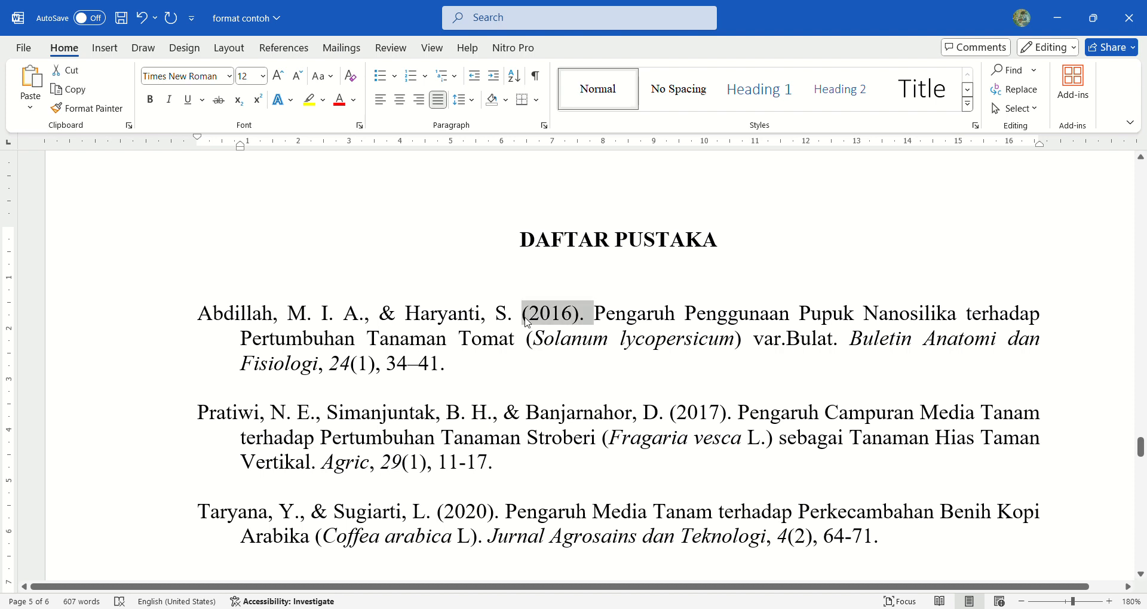
click(567, 315)
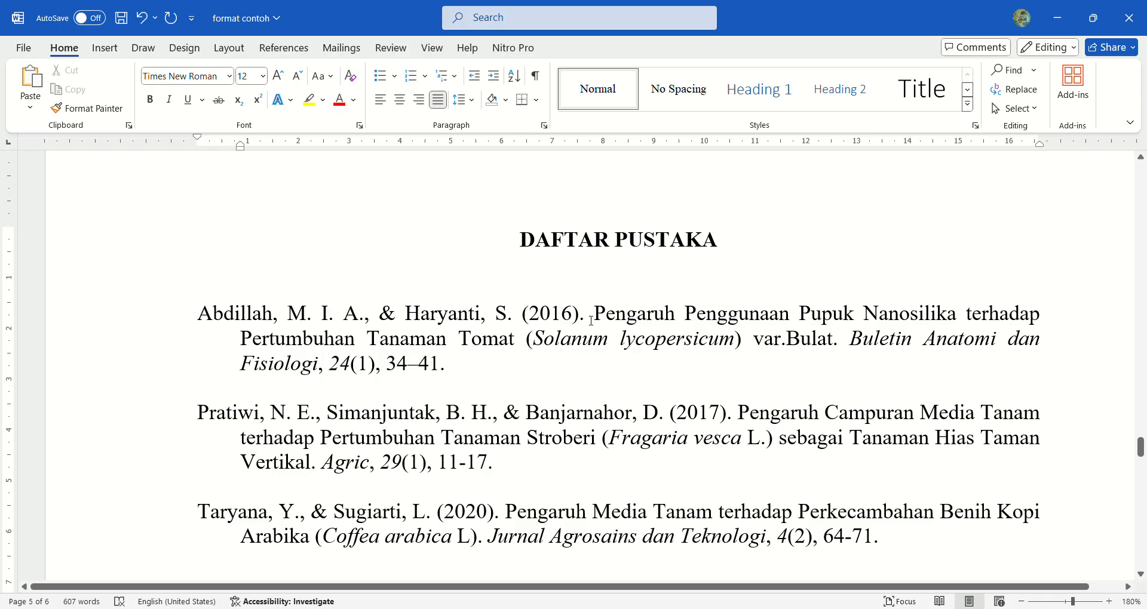
- Examine the wording and capitalization of the article title and the journal name in the first reference entry
click(591, 321)
key(ctrl+shift+Right)
key(ctrl+shift+Right)
key(ctrl+shift+Right)
key(ctrl+shift+Right)
key(ctrl+shift+Right)
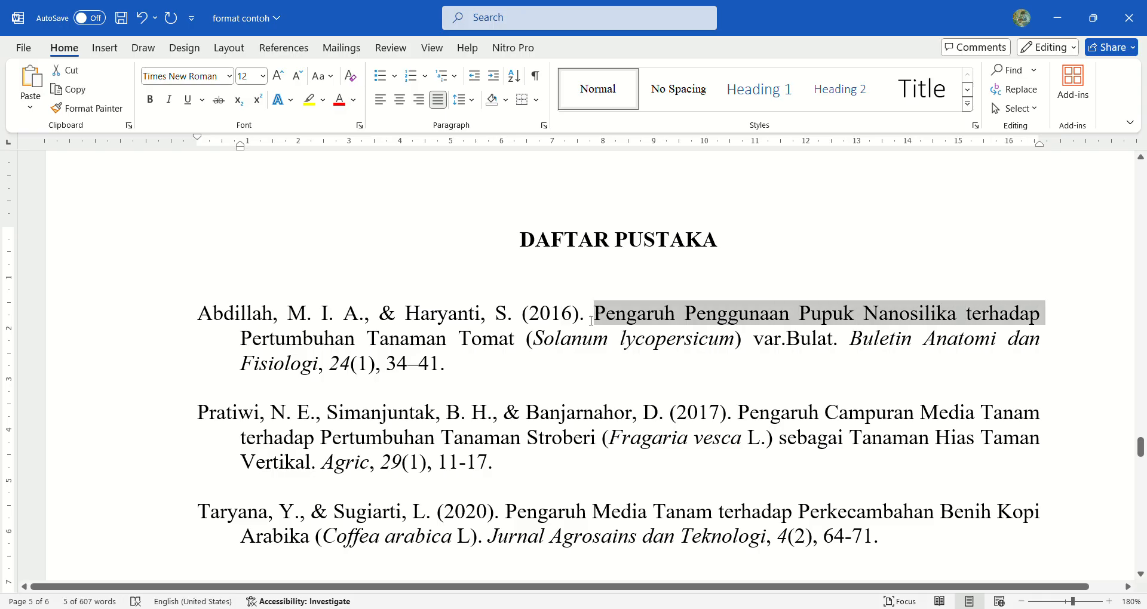
key(ctrl+shift+Right)
click(626, 320)
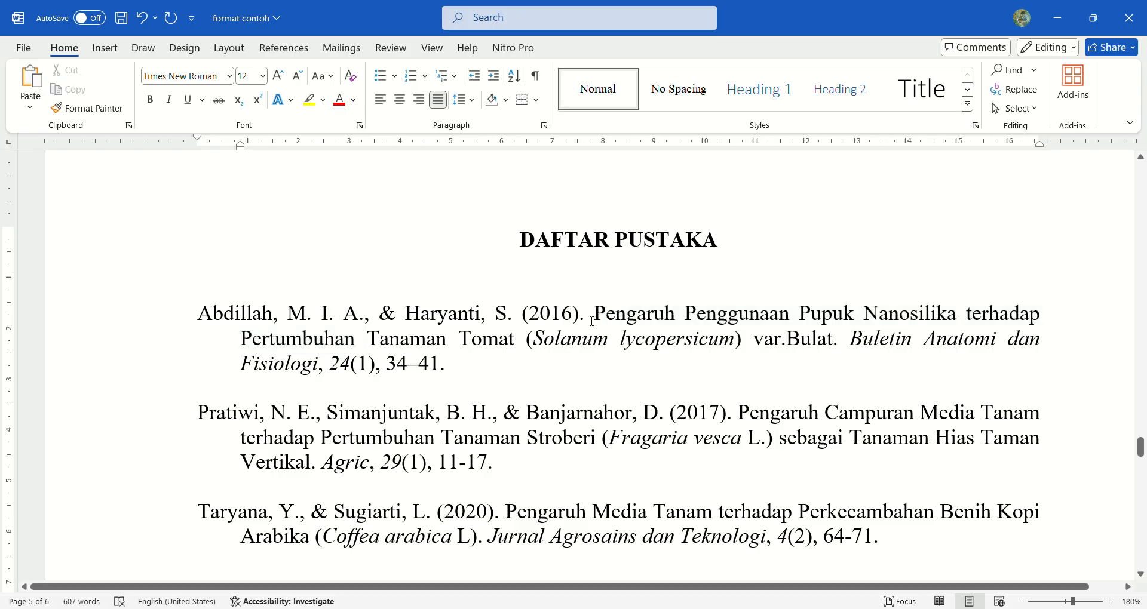
drag(593, 321, 788, 326)
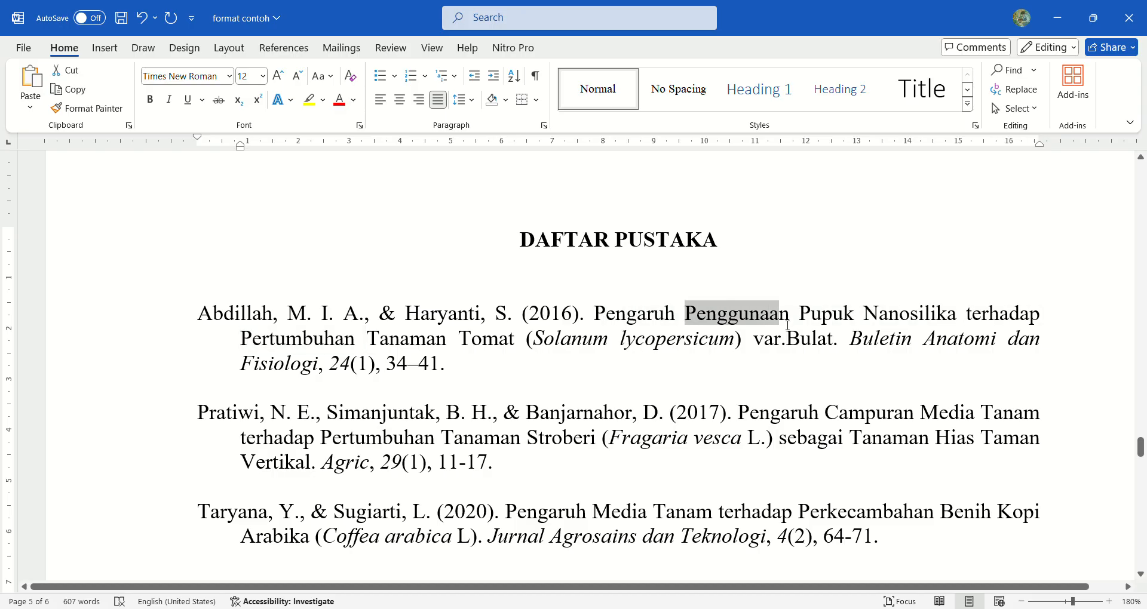
click(789, 326)
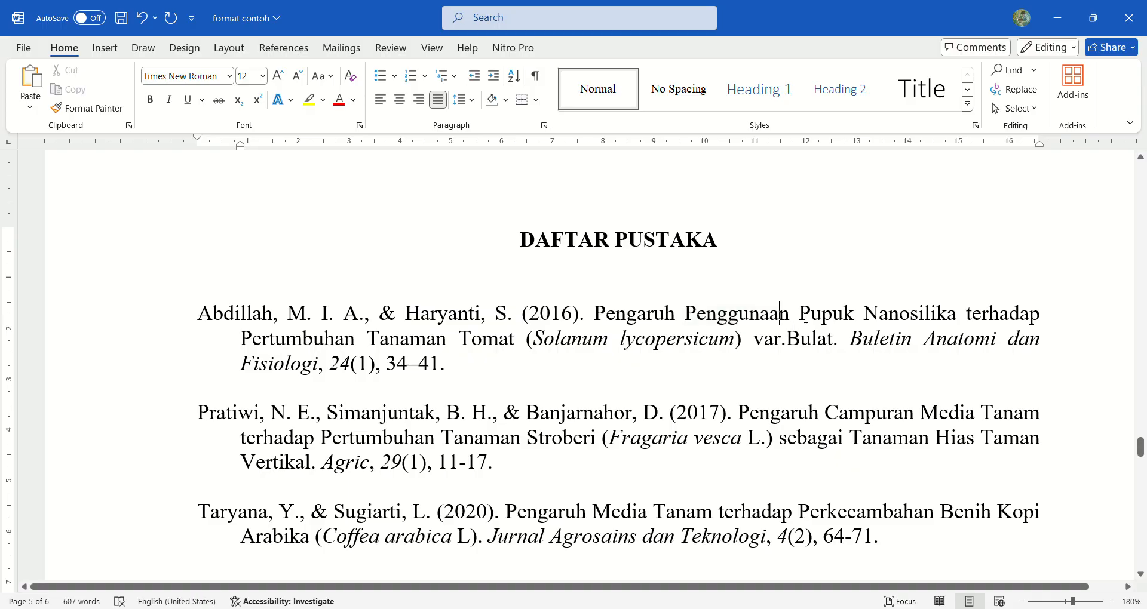
drag(799, 318, 830, 317)
click(899, 318)
drag(969, 319, 1048, 348)
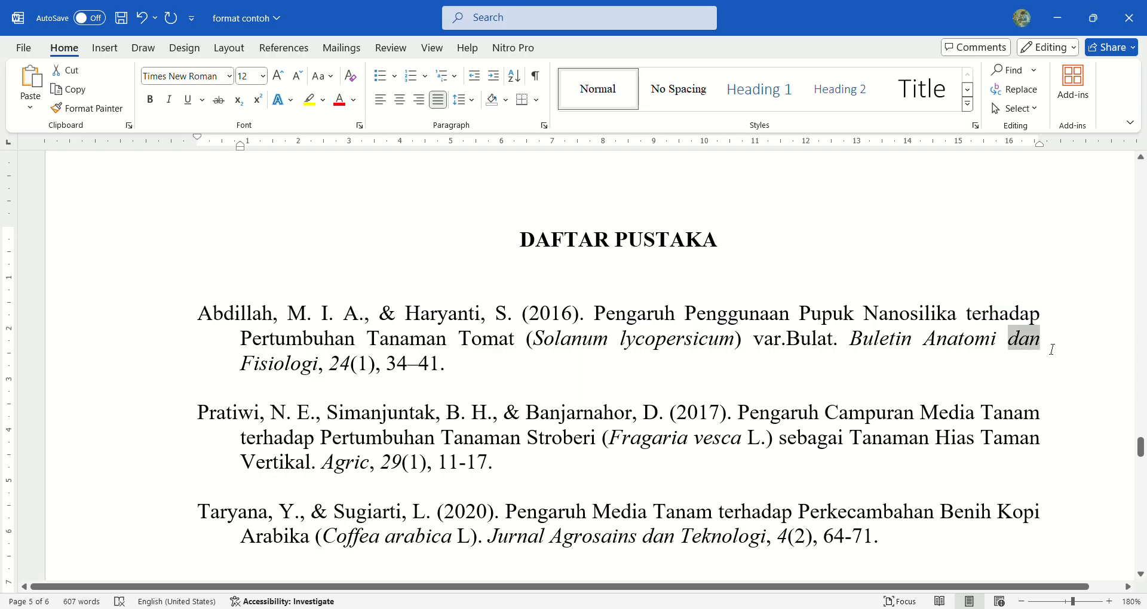
click(1003, 341)
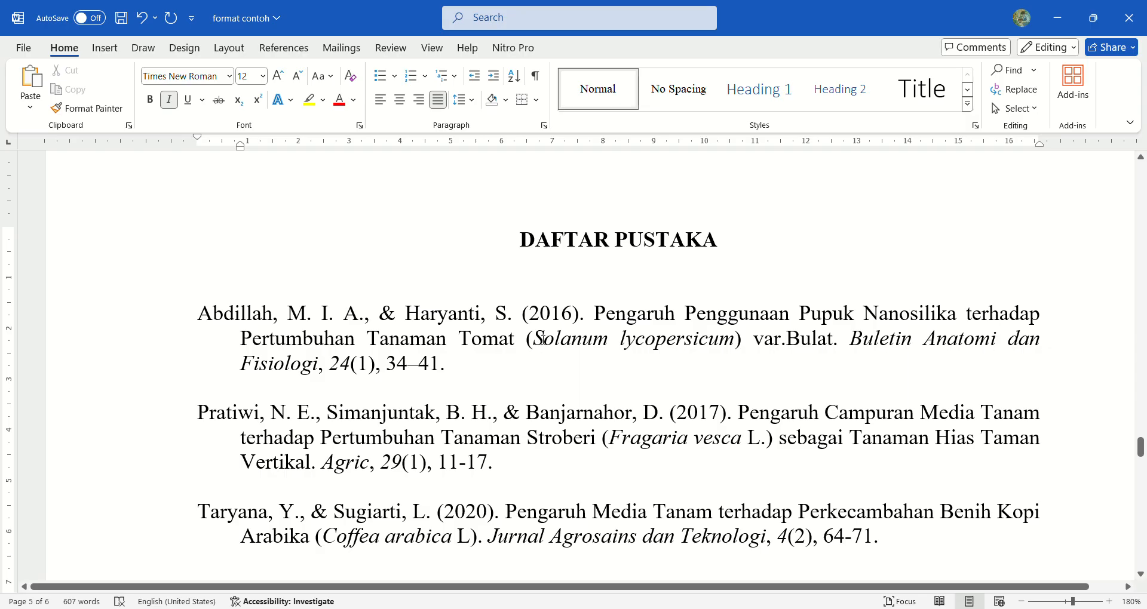
- Try underlining instead of italics on "Solanum lycopersicum" in the first reference entry and restore the italics
drag(561, 345, 688, 347)
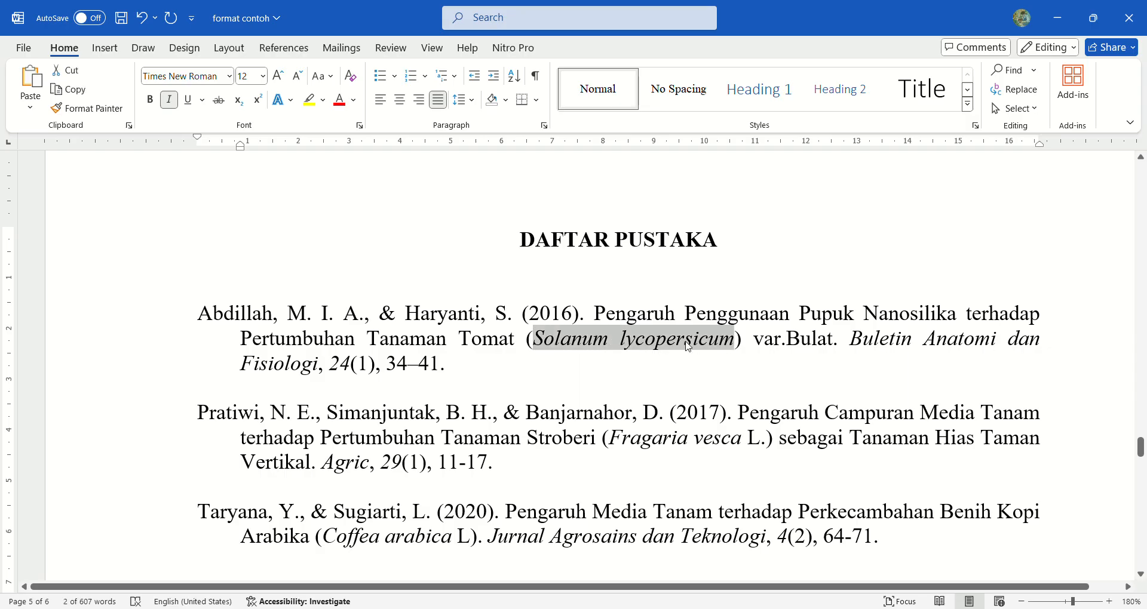
key(ctrl+i)
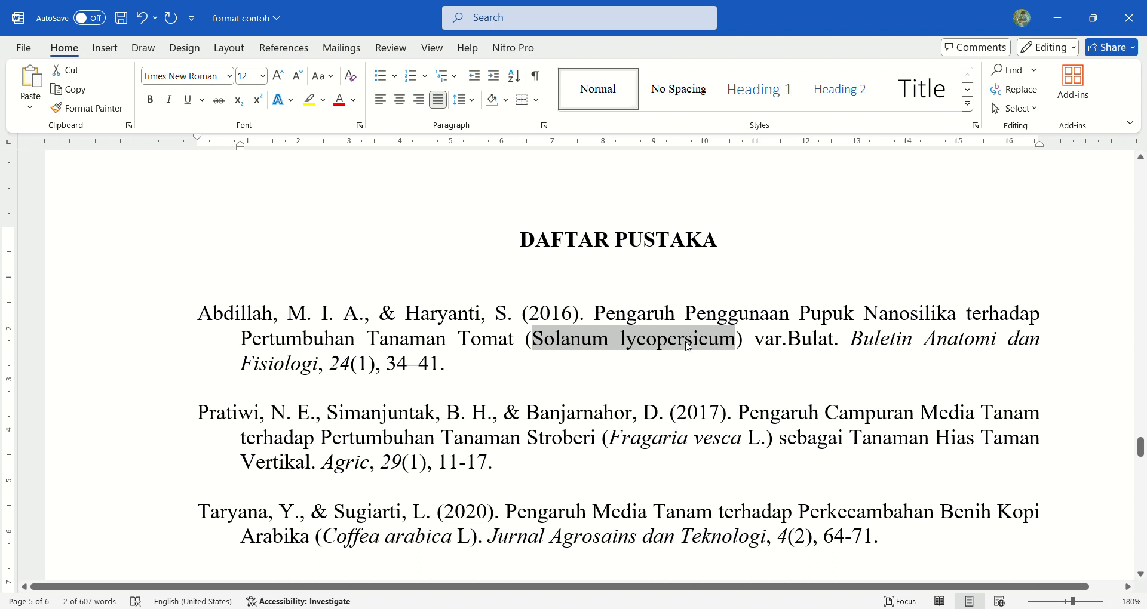
key(ctrl+u)
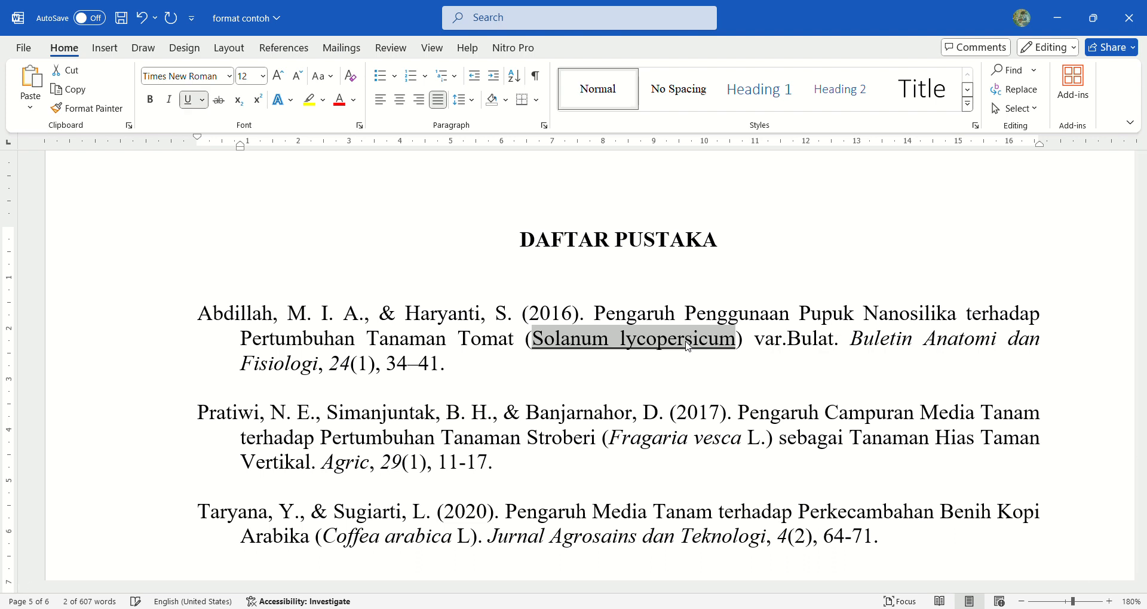
key(ctrl+u)
key(ctrl+i)
click(781, 363)
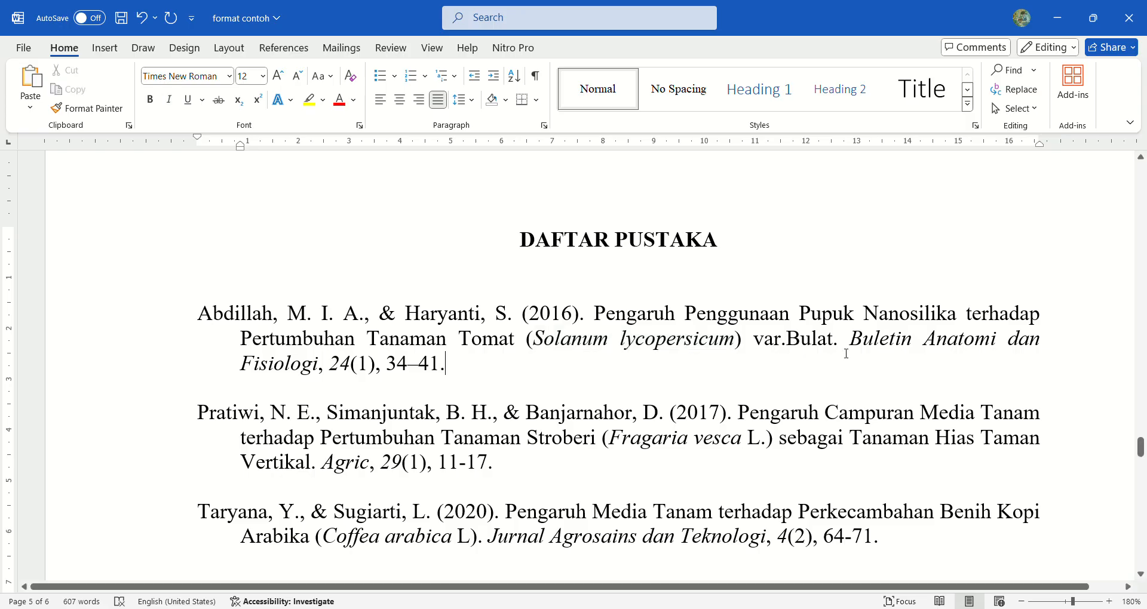
- Insert a space between "var." and "Bulat" in the first reference entry's title and save the document
click(838, 348)
click(787, 341)
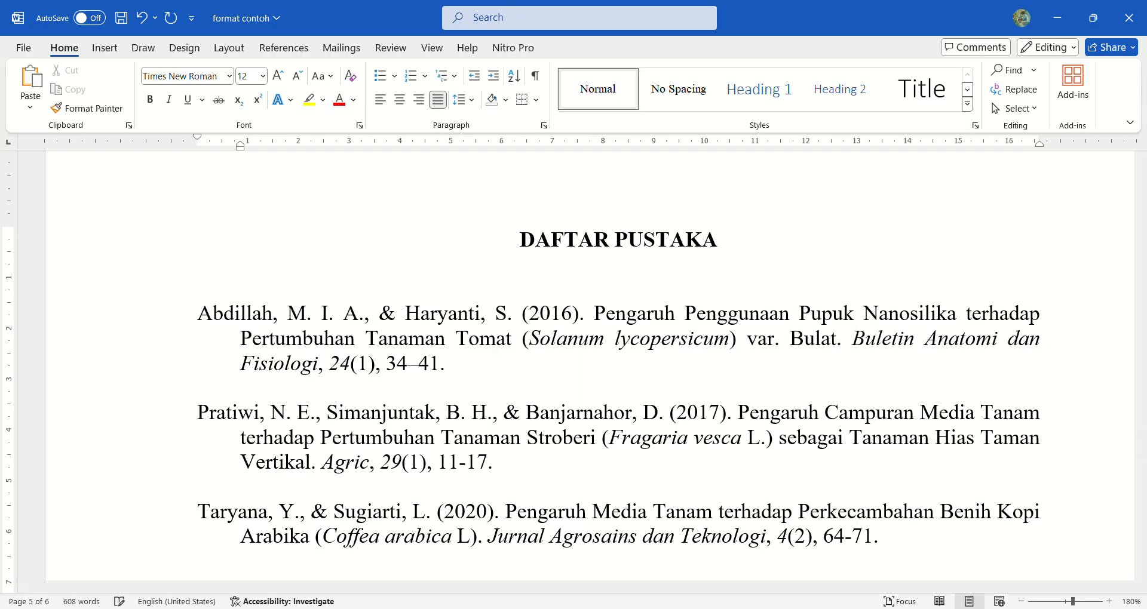
key(ctrl+s)
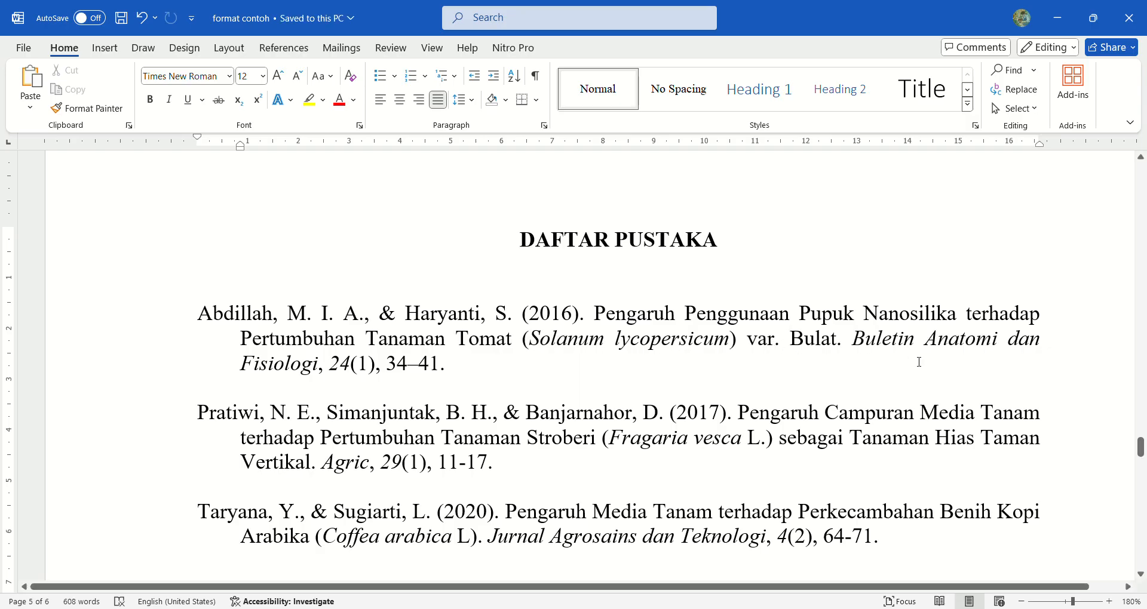
- Examine the article title and the italic journal name in the first reference entry
click(857, 344)
drag(858, 344, 1034, 343)
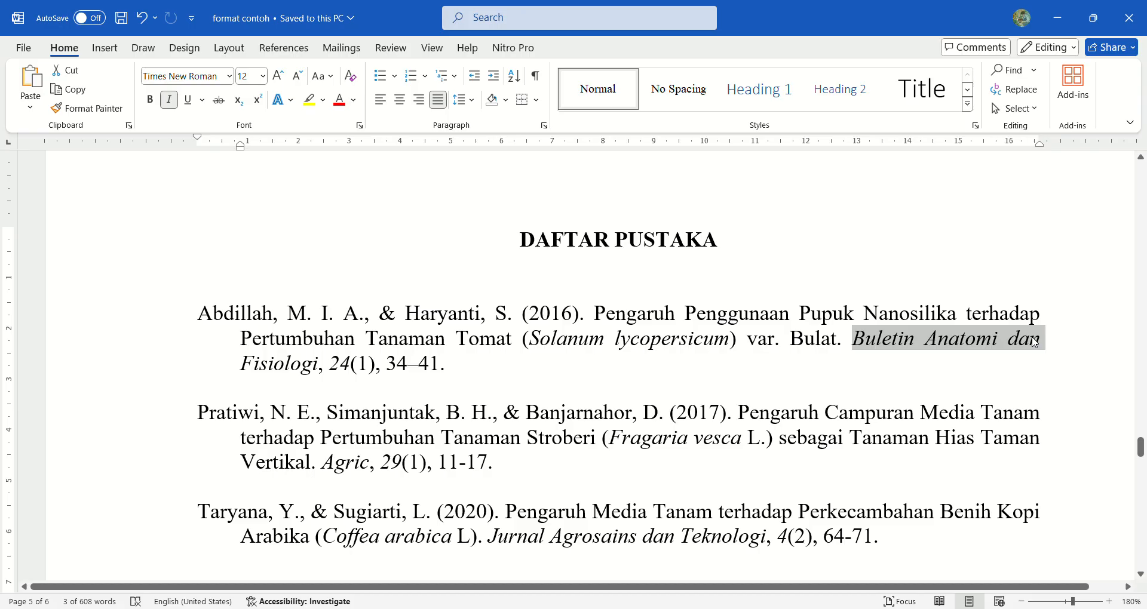
click(830, 340)
drag(707, 338, 751, 356)
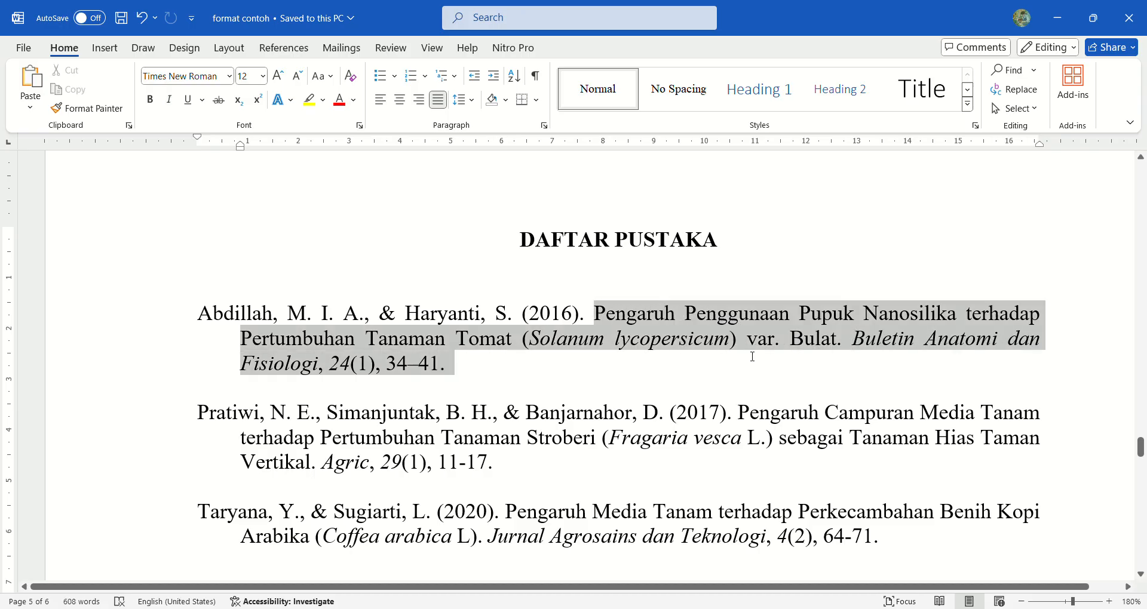
click(741, 338)
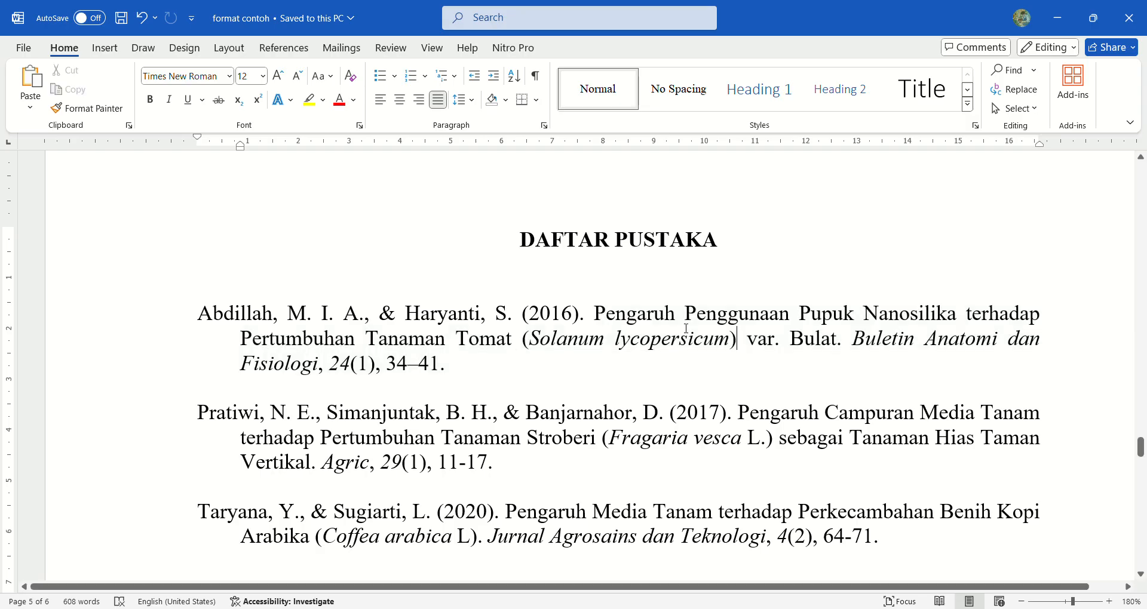
drag(686, 328, 741, 346)
click(794, 346)
- Try underlining instead of italics on "Buletin Anatomi dan Fisiologi" in the first reference entry and restore the italics
key(ctrl+Right)
key(ctrl+Right)
key(ctrl+shift+Right)
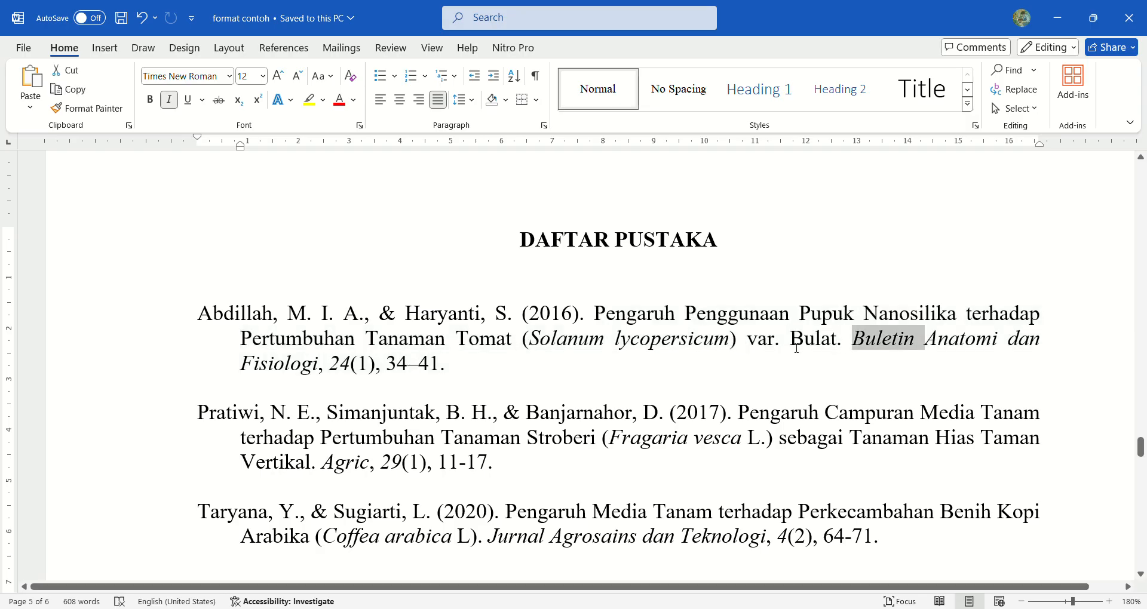
key(ctrl+shift+Right)
key(ctrl+shift+Right)
key(ctrl+shift+Right)
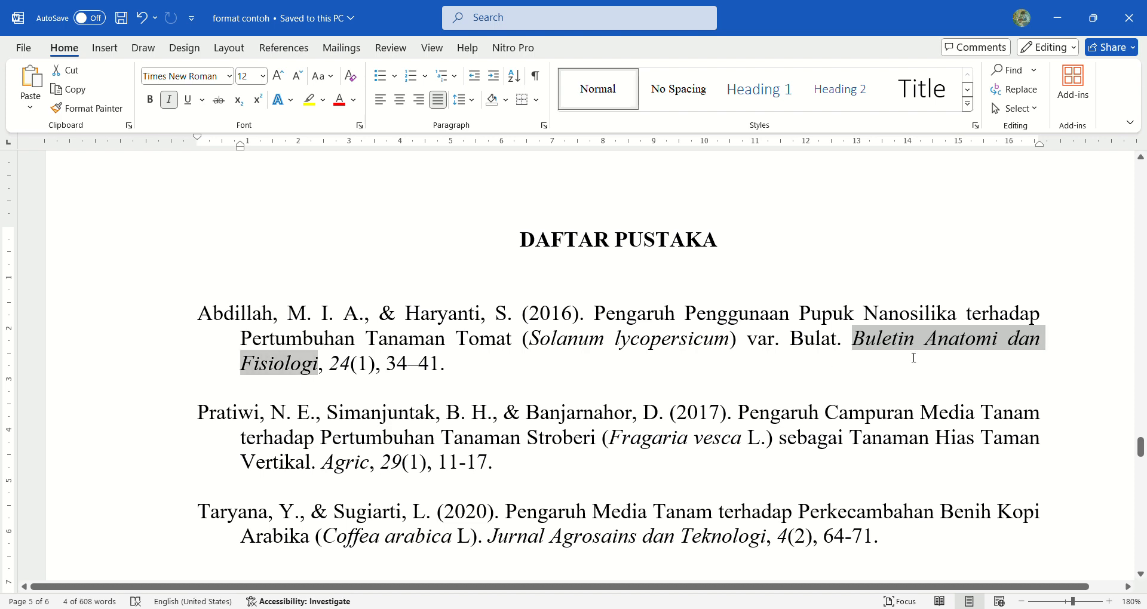
key(ctrl+i)
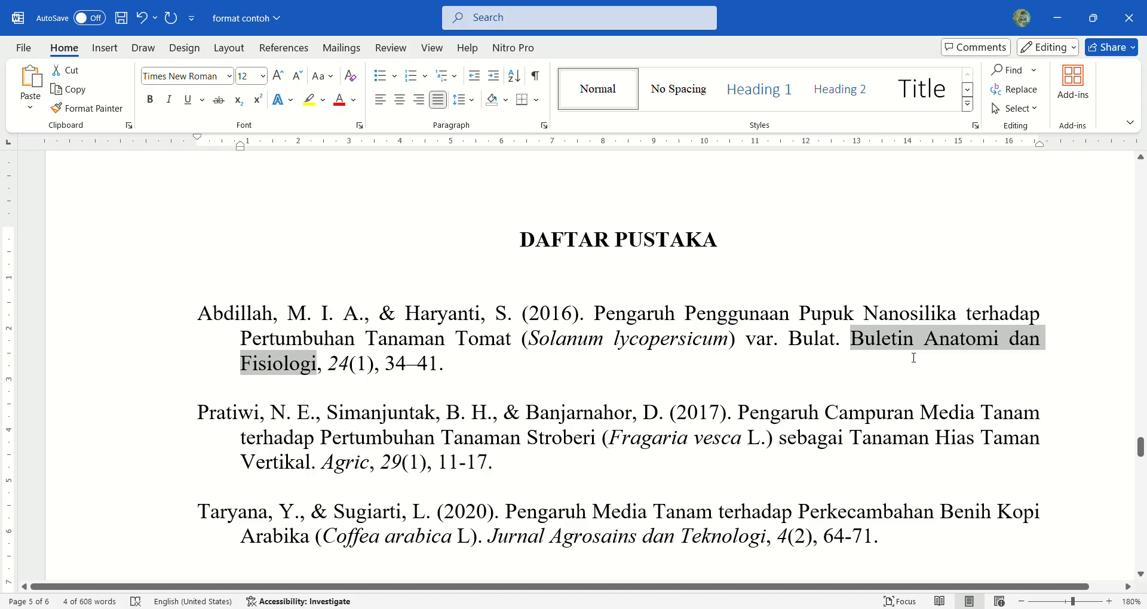
key(ctrl+u)
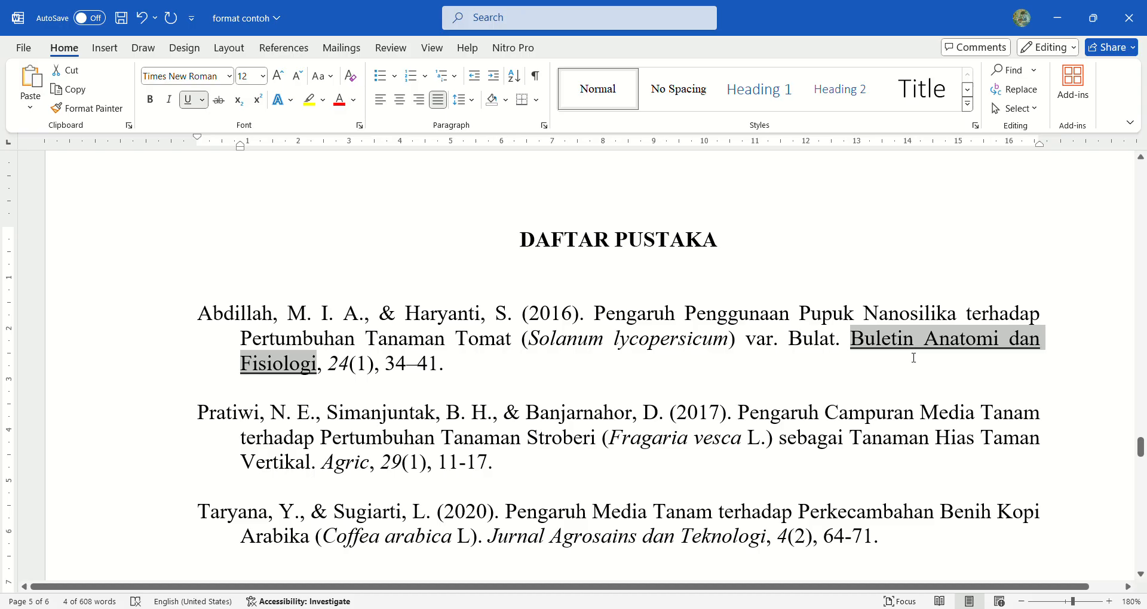
key(ctrl+u)
key(ctrl+i)
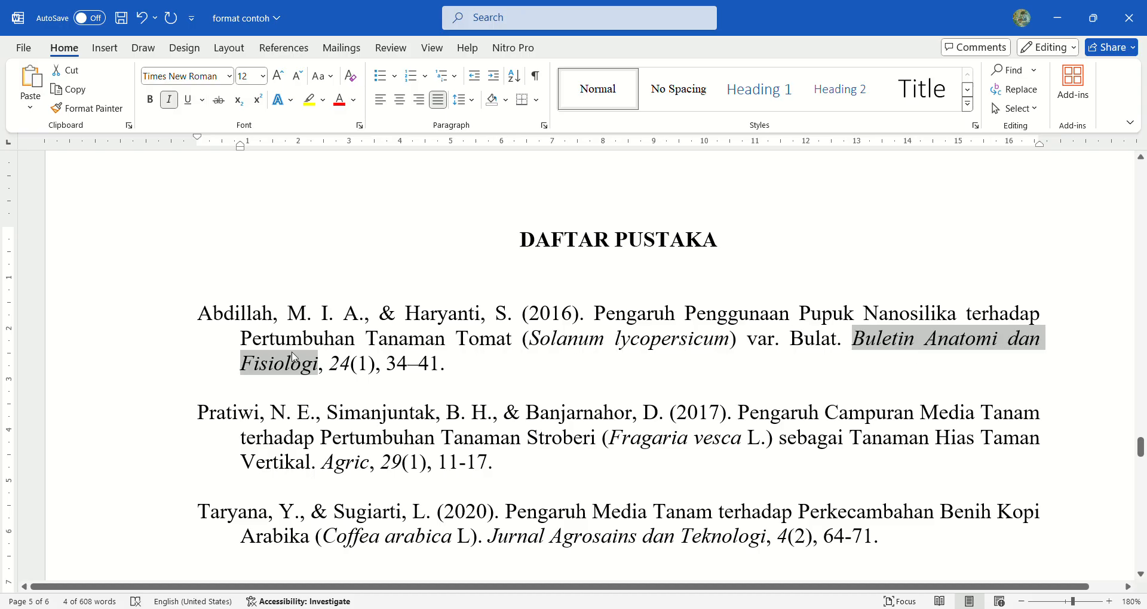
- Examine the volume, issue number and page range at the end of the first reference entry
click(333, 362)
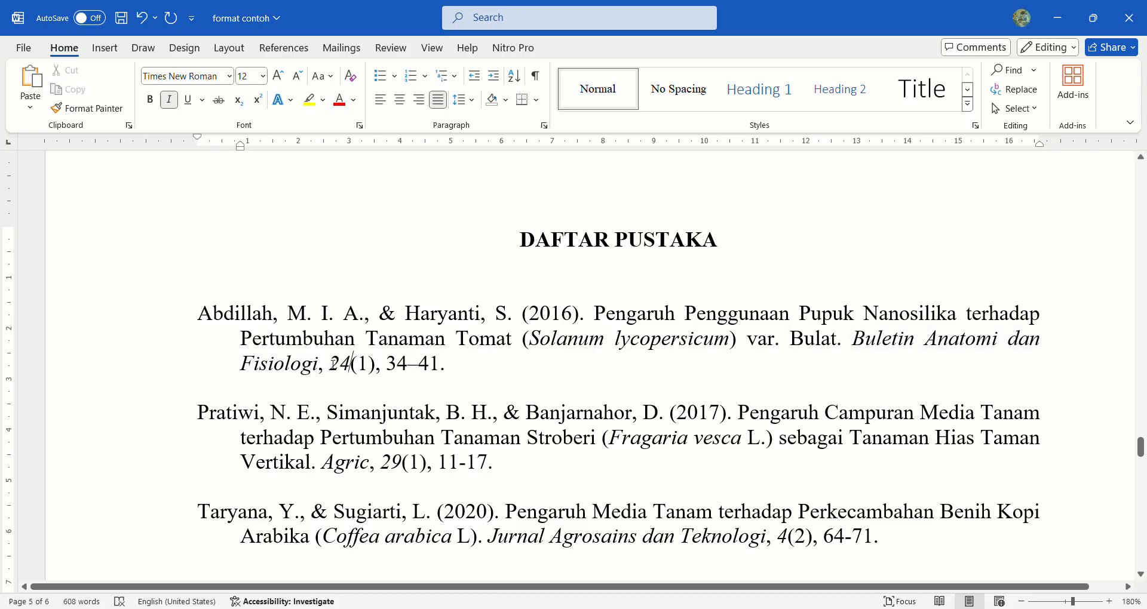
key(shift+Right)
key(shift+Right)
key(Right)
key(Right)
key(shift+Right)
key(Right)
key(Right)
key(Right)
key(Right)
key(shift+Right)
key(shift+Right)
key(shift+Right)
key(shift+Right)
key(shift+Right)
key(shift+Right)
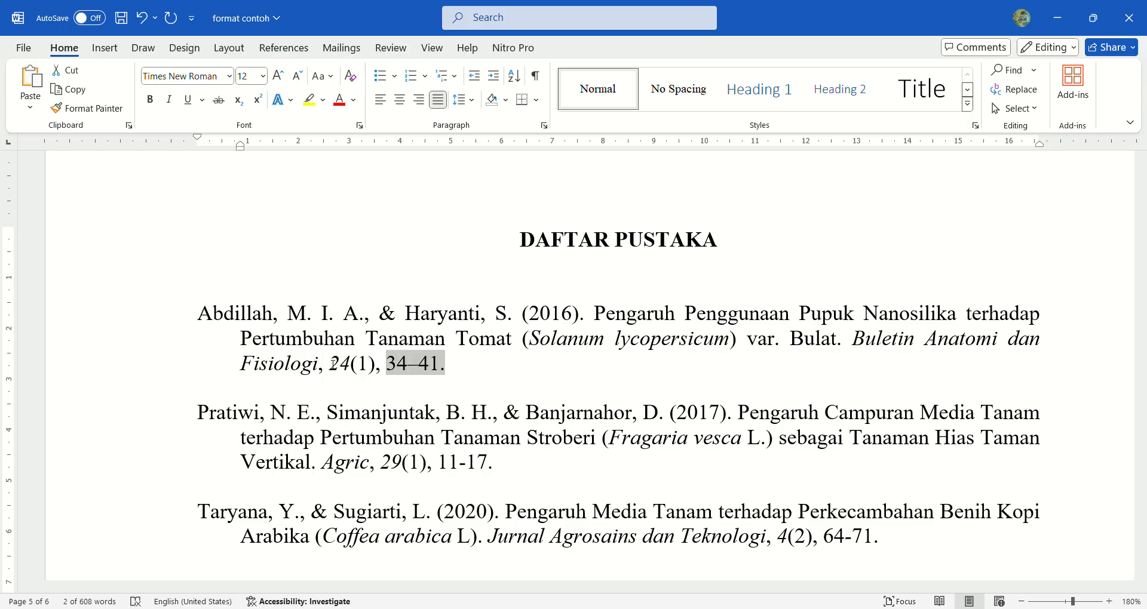
key(Right)
key(Right)
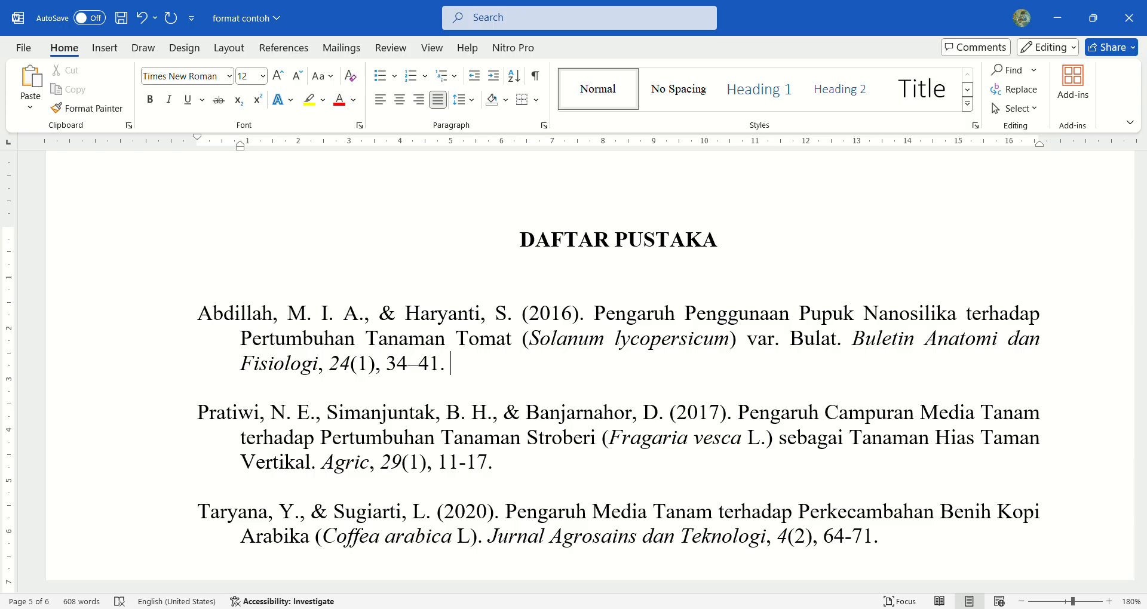
- Try adding the separate page numbers "34, 37, 40." after the first reference entry's page range and delete them
text(34, 37, 40.)
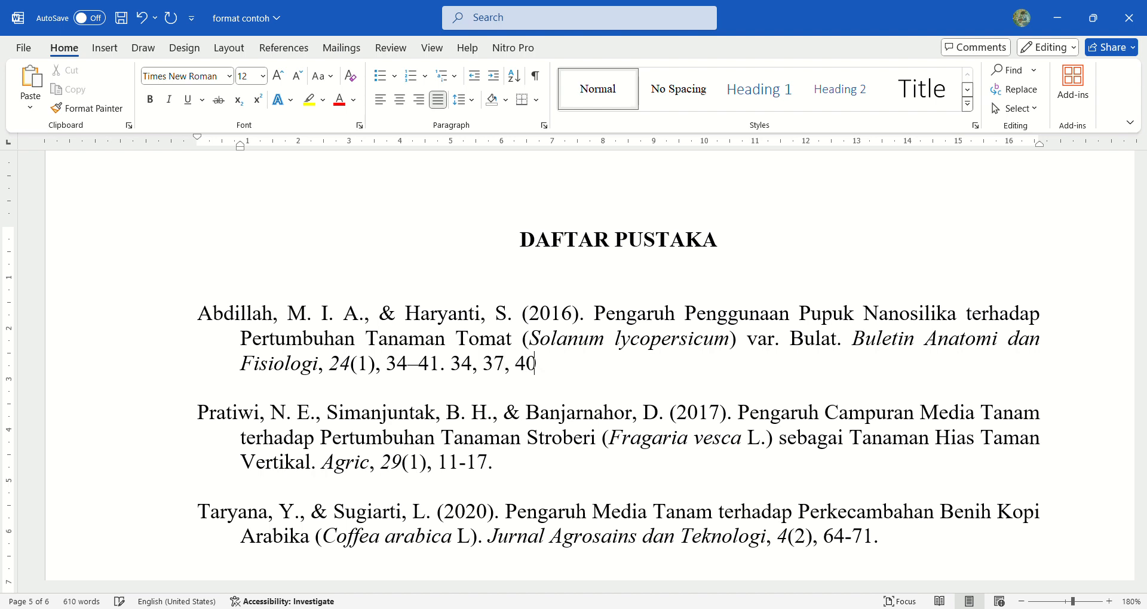
key(shift+Left)
key(shift+Left)
key(shift+Left)
key(shift+Left)
key(shift+Left)
key(shift+Left)
key(shift+Left)
key(shift+Left)
key(shift+Left)
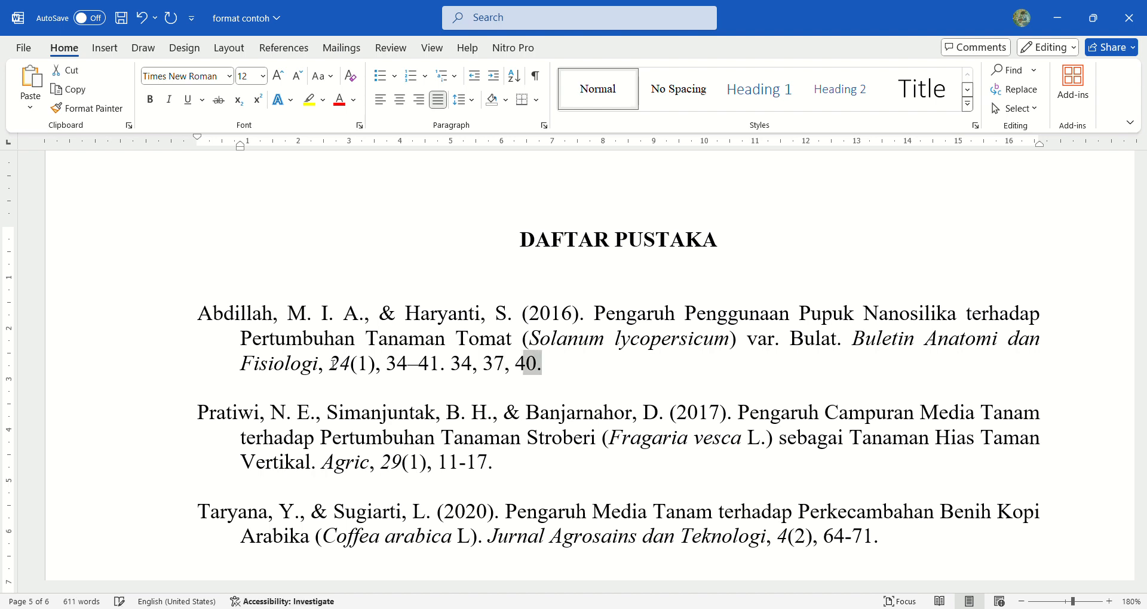
key(shift+Left)
key(shift+Left)
key(BackSpace)
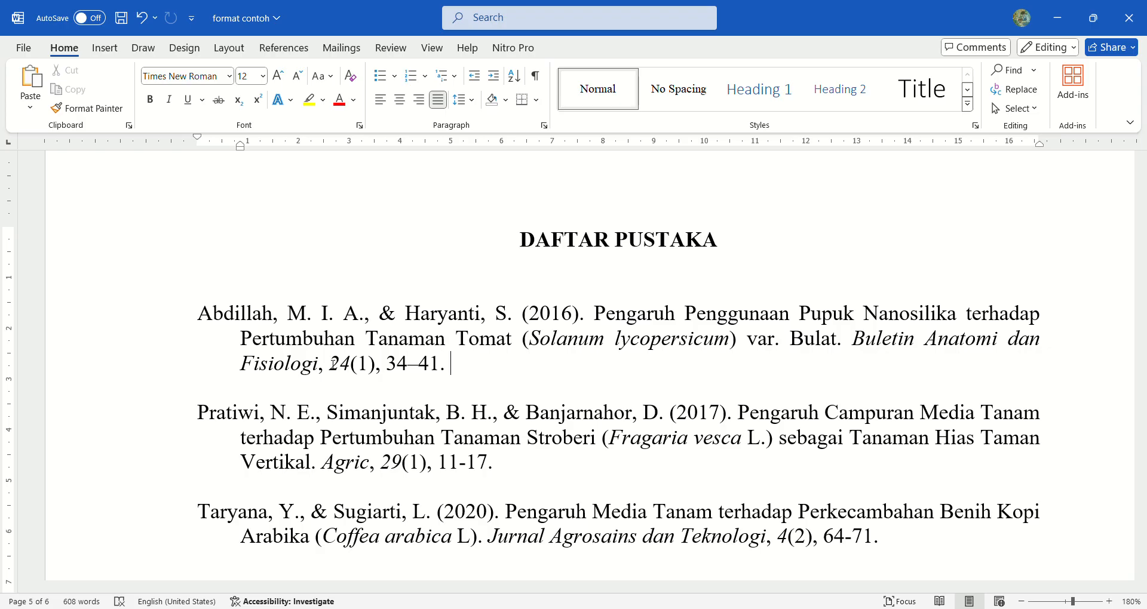
- Try adding the page range "34-50." at the end of the first reference entry, remove it and save the document
text(34-50.)
drag(507, 365, 466, 371)
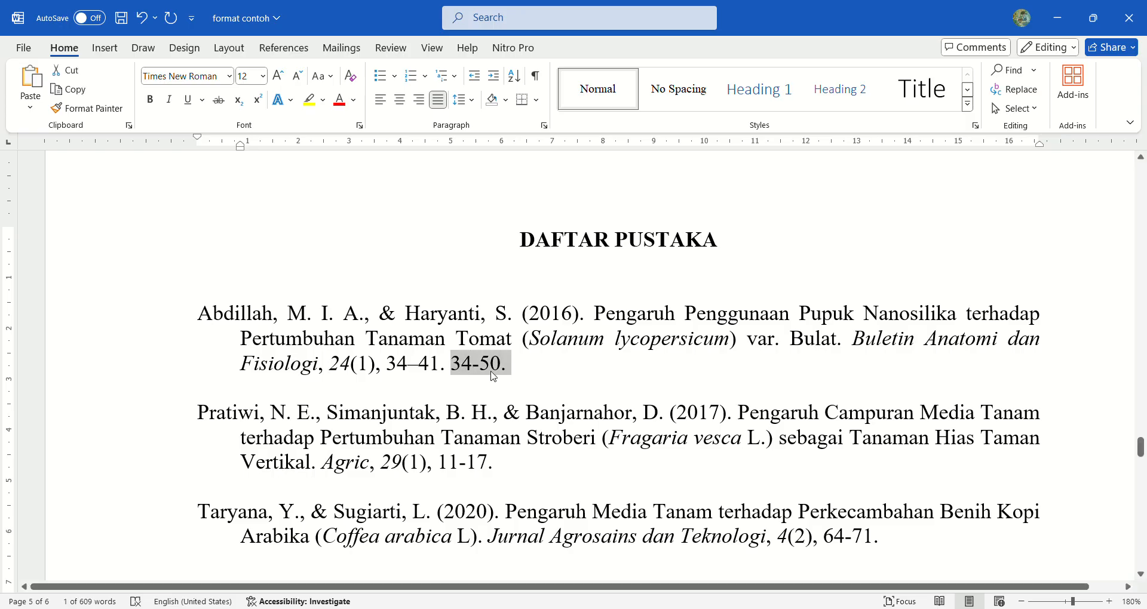
key(Delete)
key(Delete)
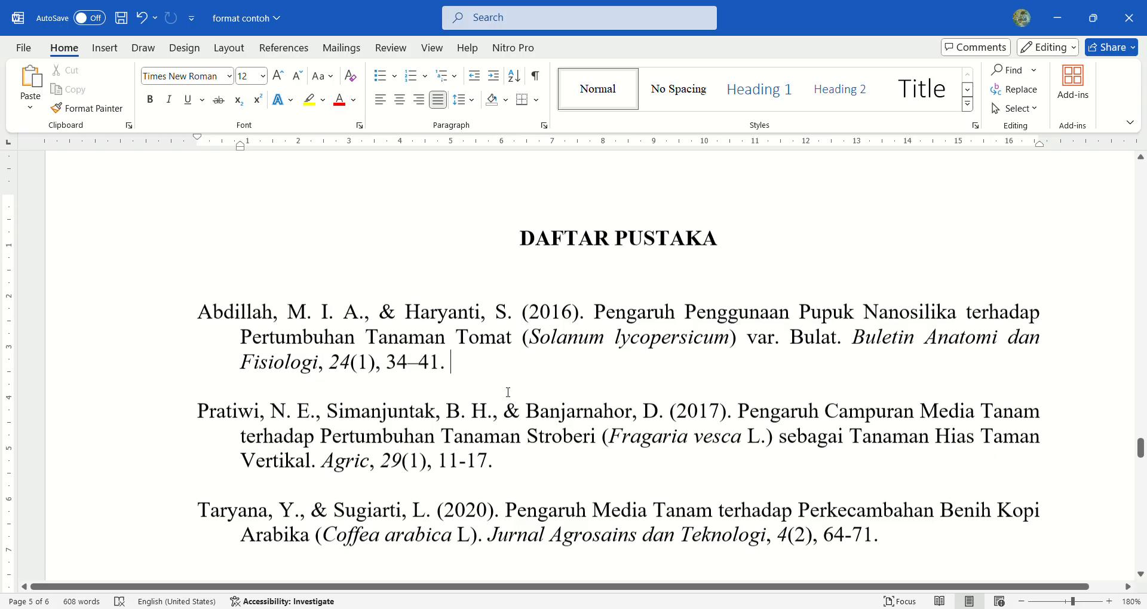
scroll(508, 393, down, 1)
key(ctrl+s)
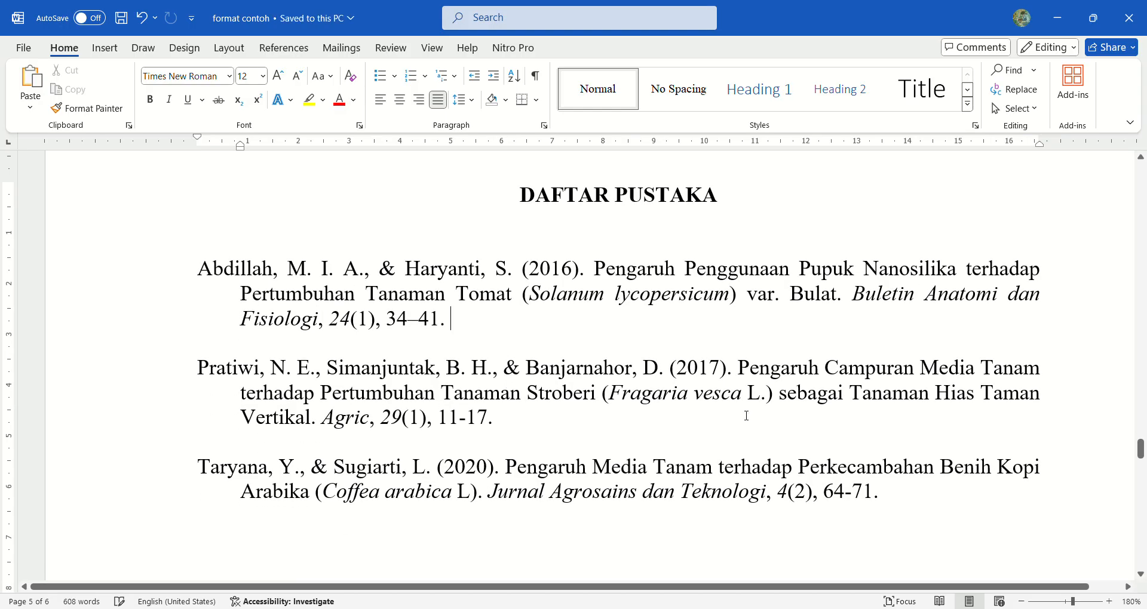
- Compare the entries in the reference list and examine the article title in the first one
scroll(764, 443, down, 1)
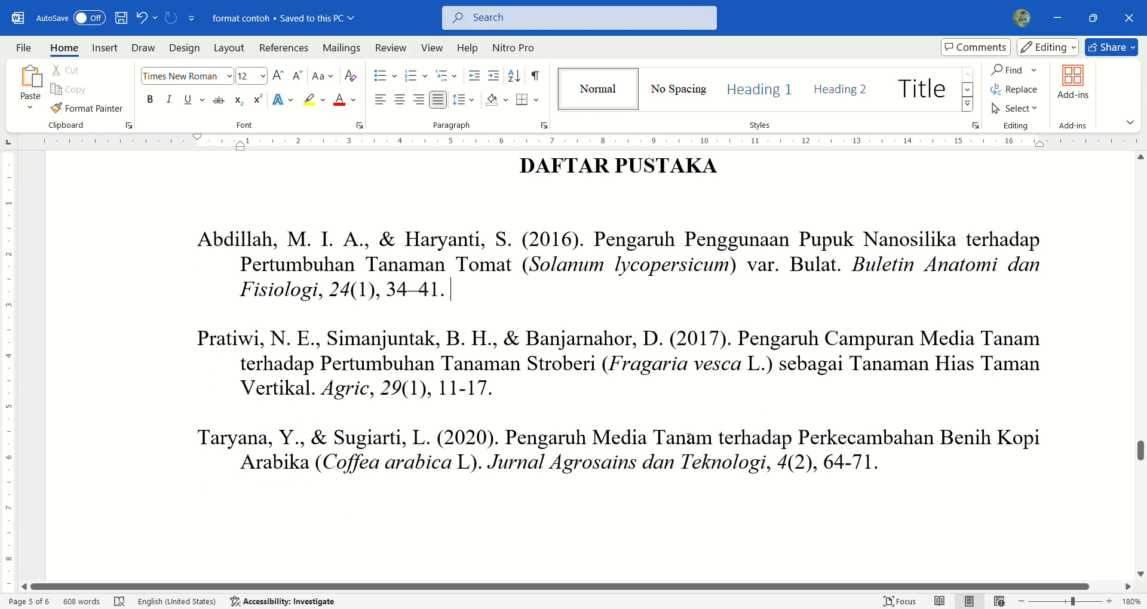
scroll(689, 438, up, 2)
scroll(689, 438, up, 2)
scroll(656, 287, down, 4)
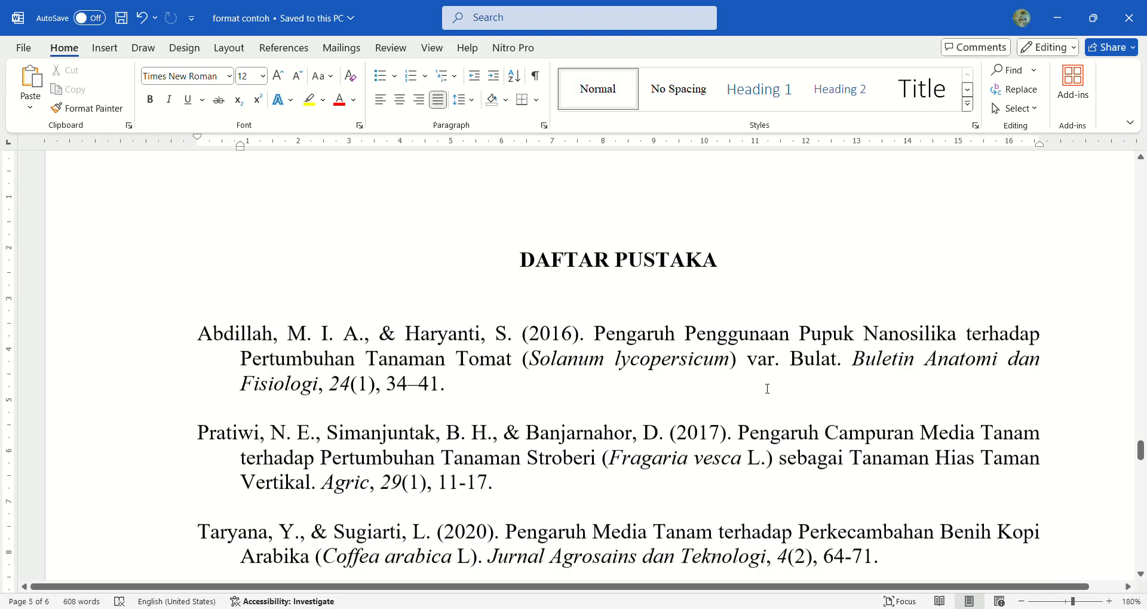
drag(593, 233, 743, 262)
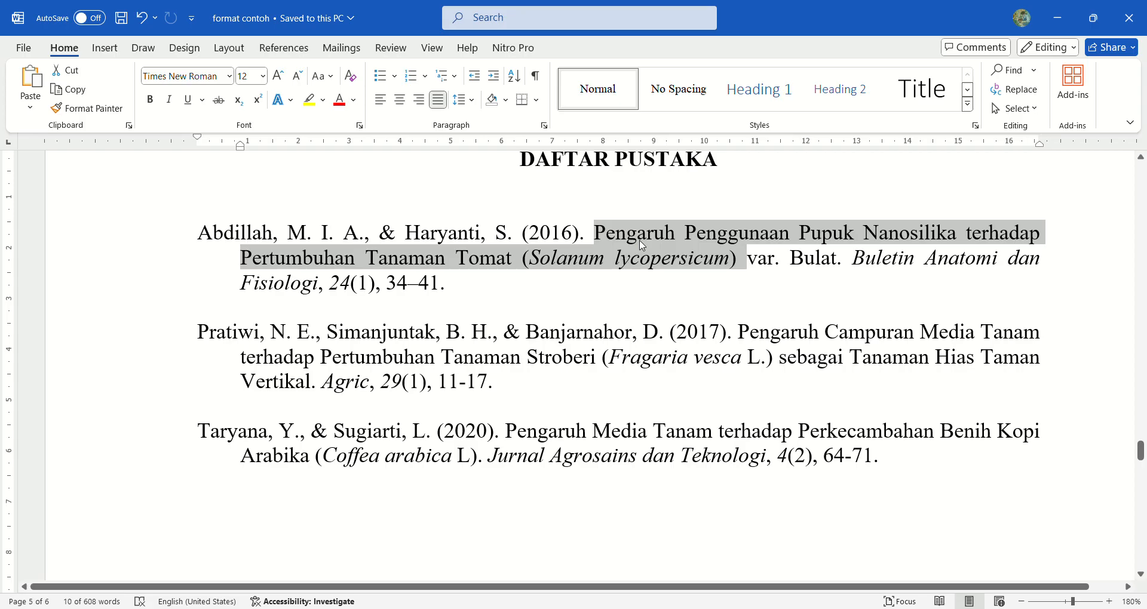
click(626, 502)
- View the "Lampiran" page that follows the reference list
scroll(626, 502, down, 3)
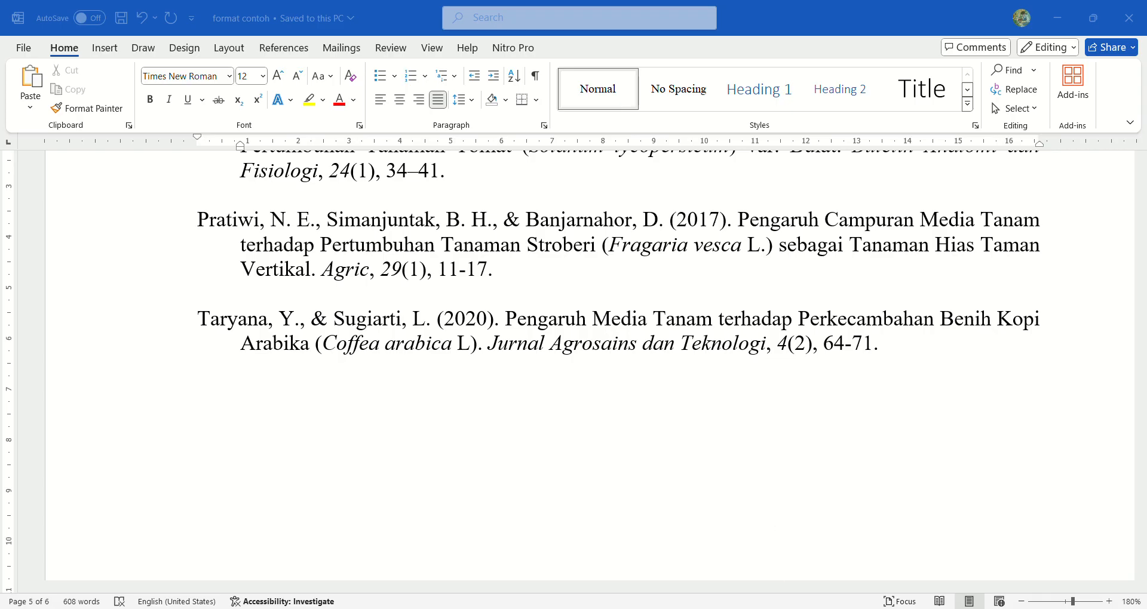
scroll(660, 442, down, 1)
scroll(589, 496, down, 15)
scroll(588, 497, down, 4)
scroll(588, 497, up, 4)
scroll(588, 497, down, 3)
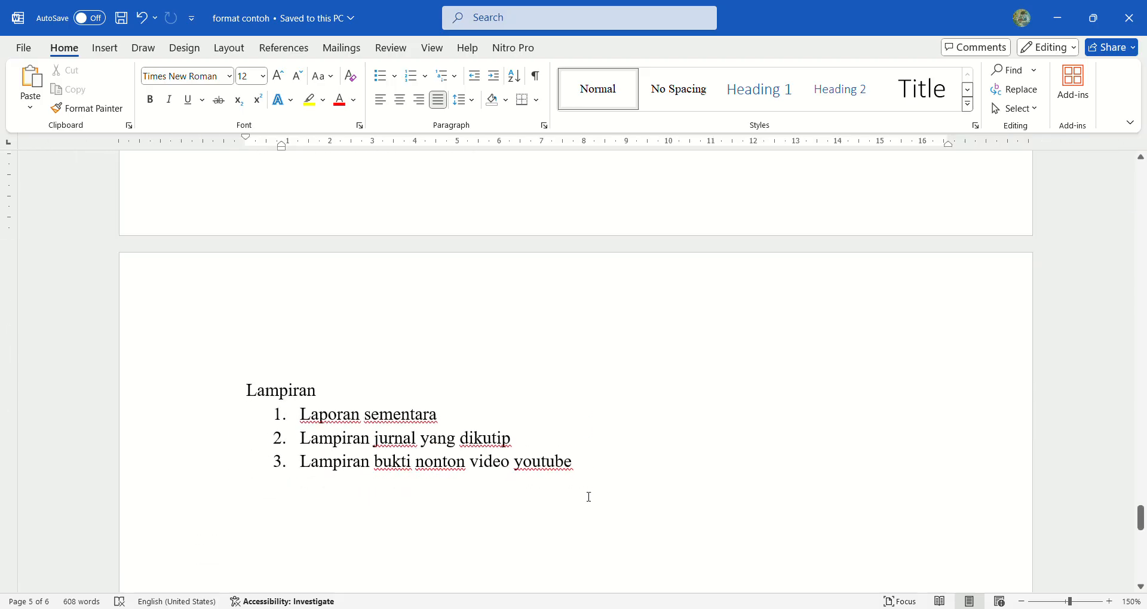
- Examine the order and layout of all the entries under "DAFTAR PUSTAKA"
scroll(589, 497, up, 20)
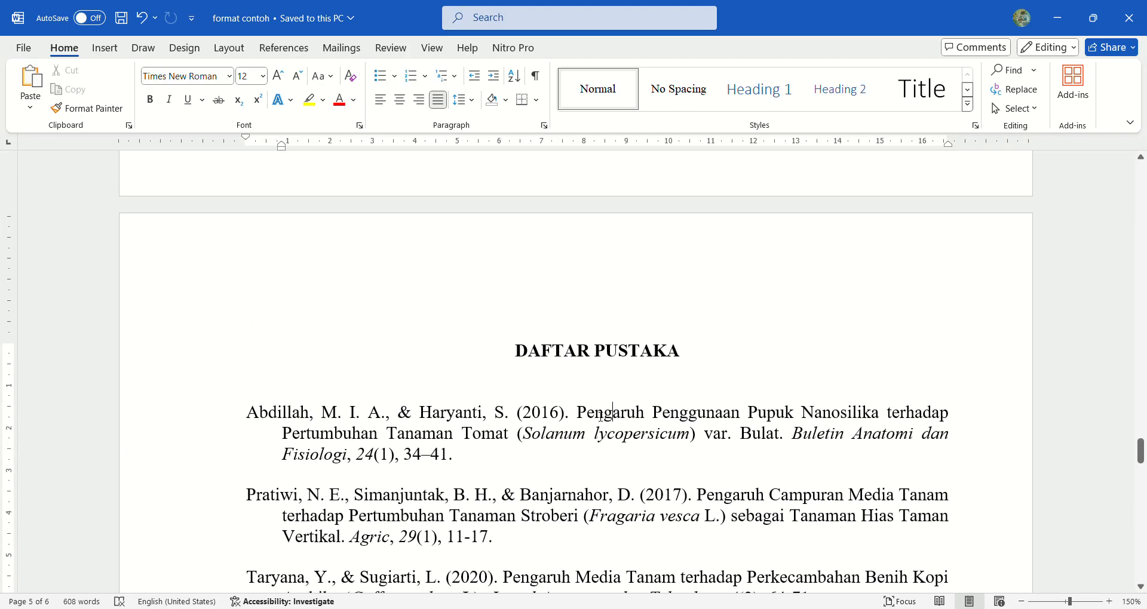
scroll(601, 417, down, 4)
scroll(601, 416, down, 5)
scroll(601, 416, up, 5)
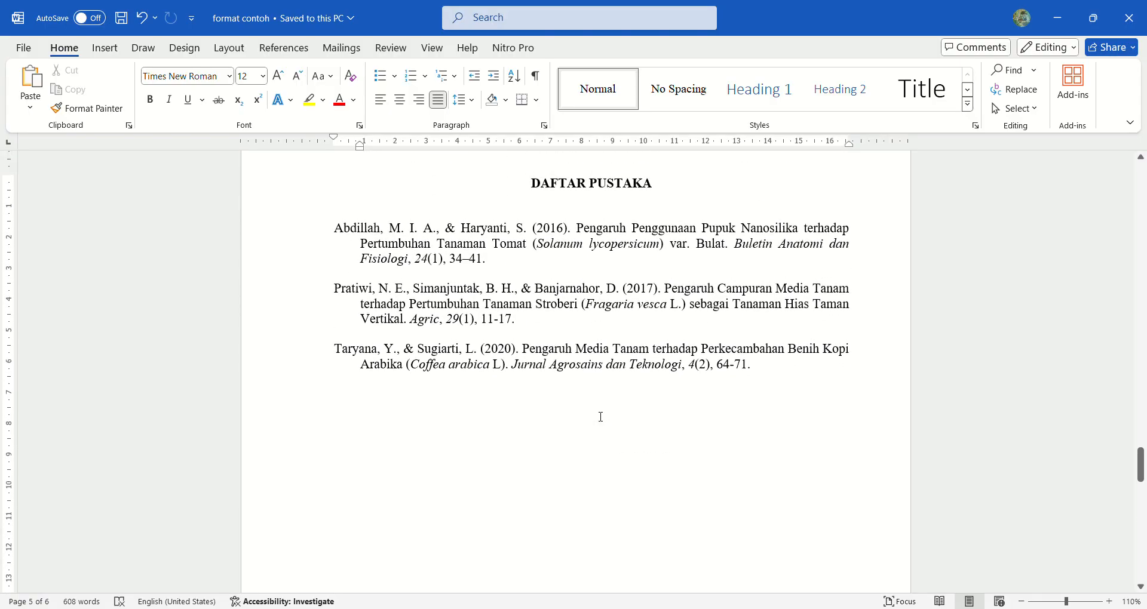
scroll(287, 254, up, 3)
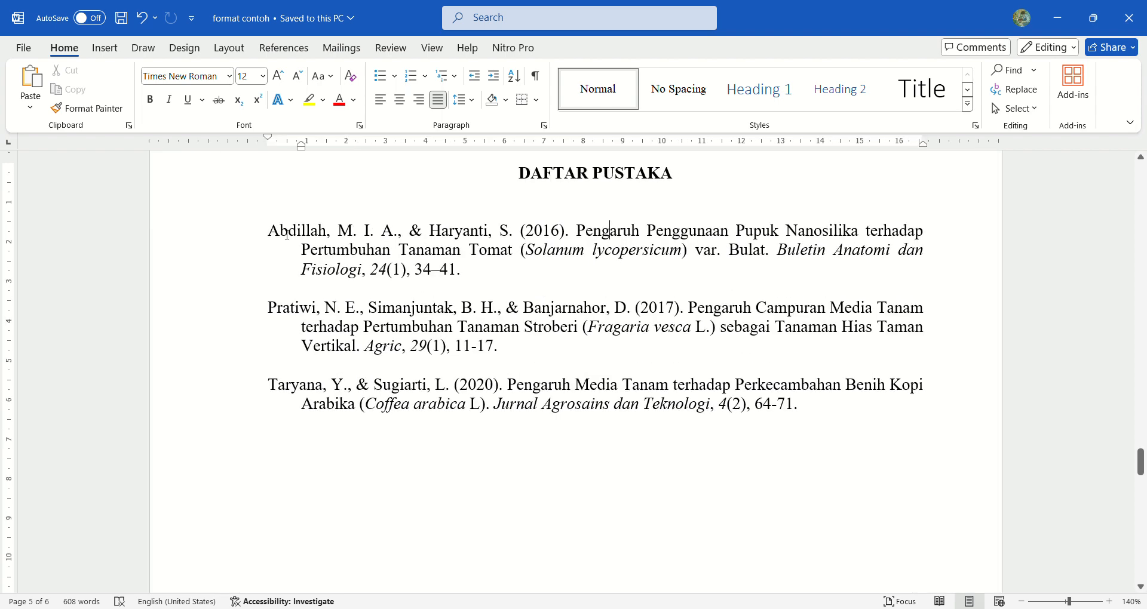
drag(268, 230, 844, 409)
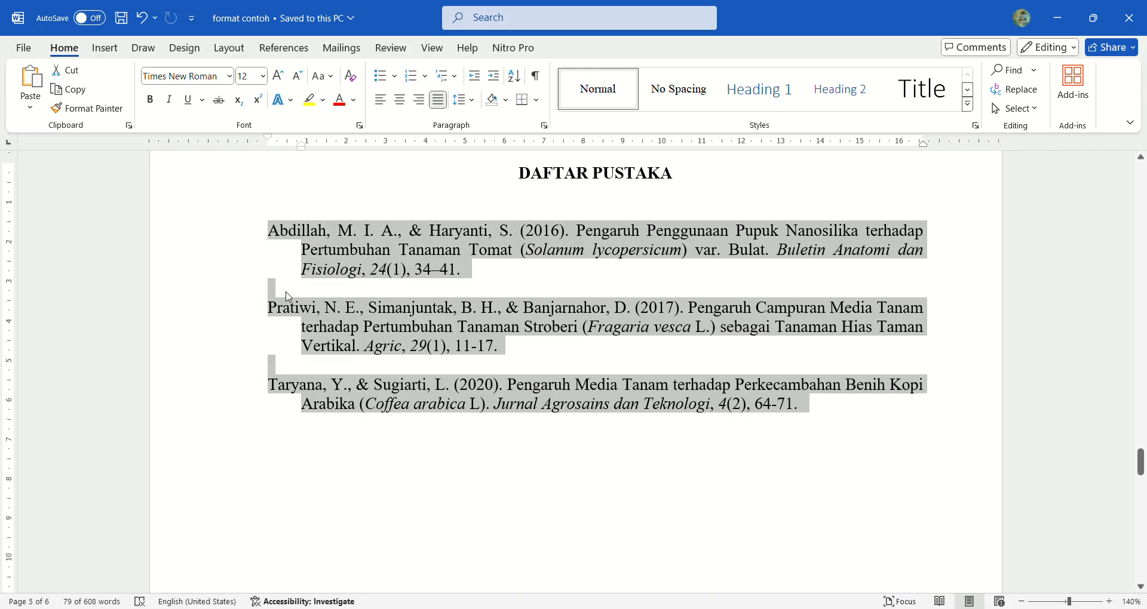
click(277, 241)
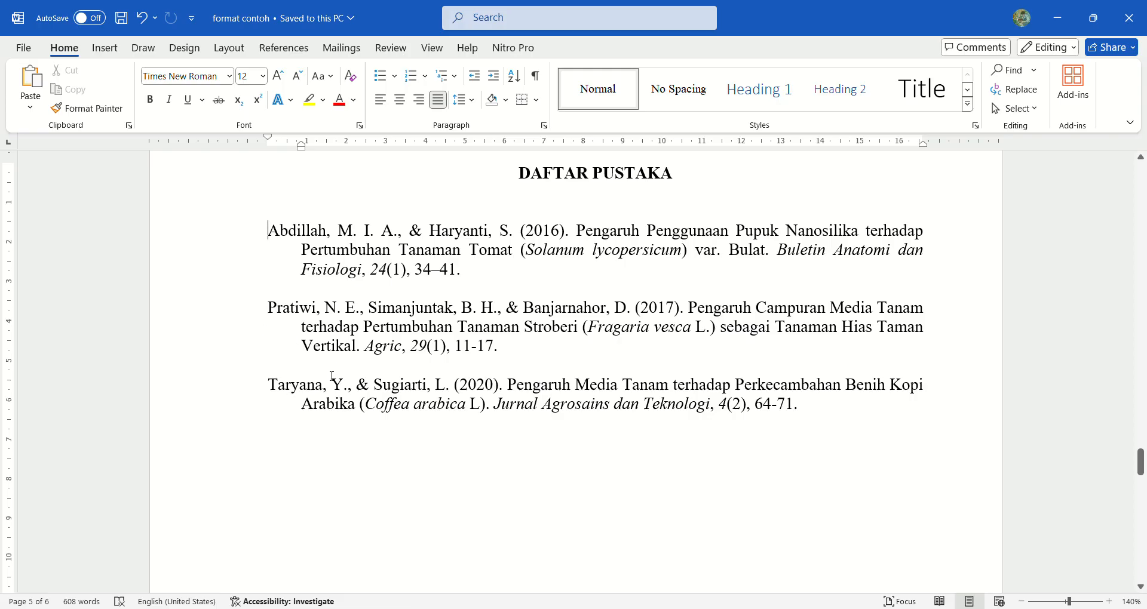
- Examine the numbered attachment items under "Lampiran" on the last page
scroll(335, 417, down, 15)
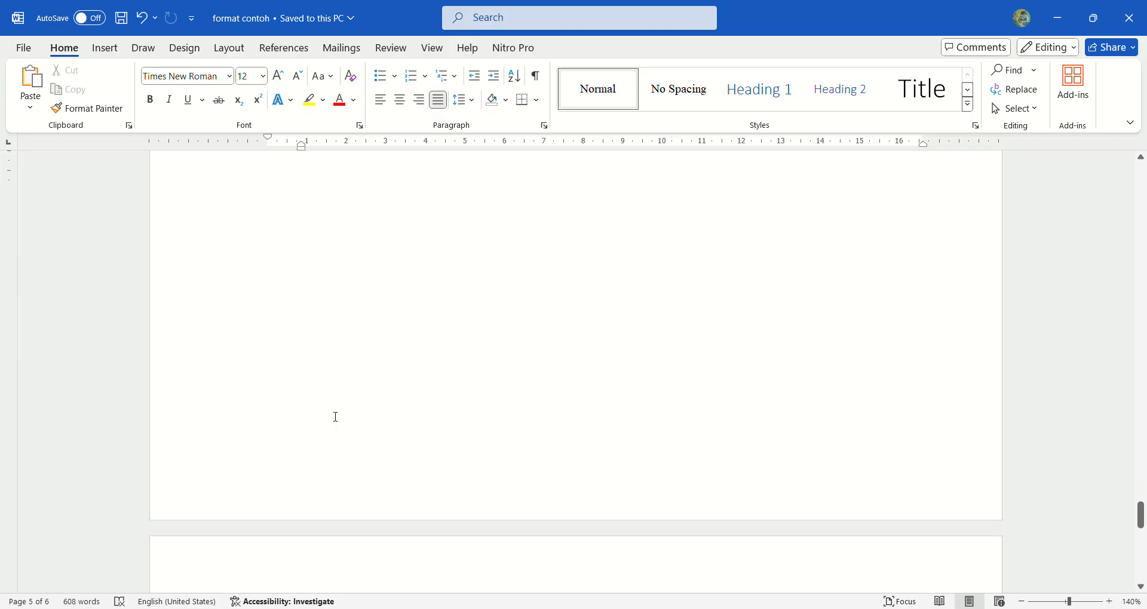
scroll(335, 417, up, 3)
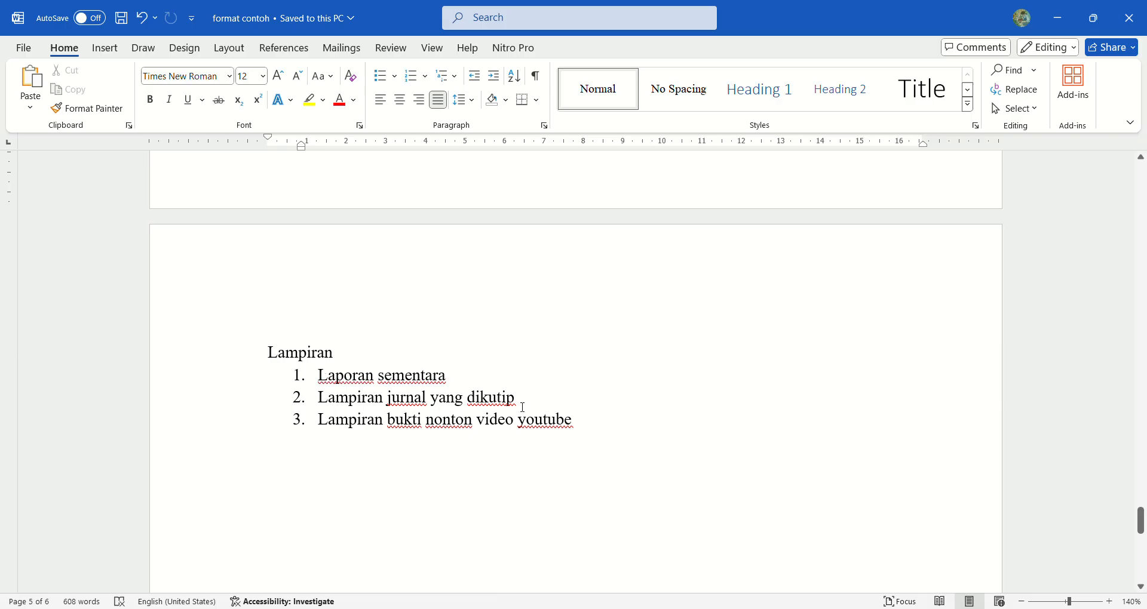
double_click(369, 401)
click(369, 405)
click(409, 463)
scroll(346, 379, down, 2)
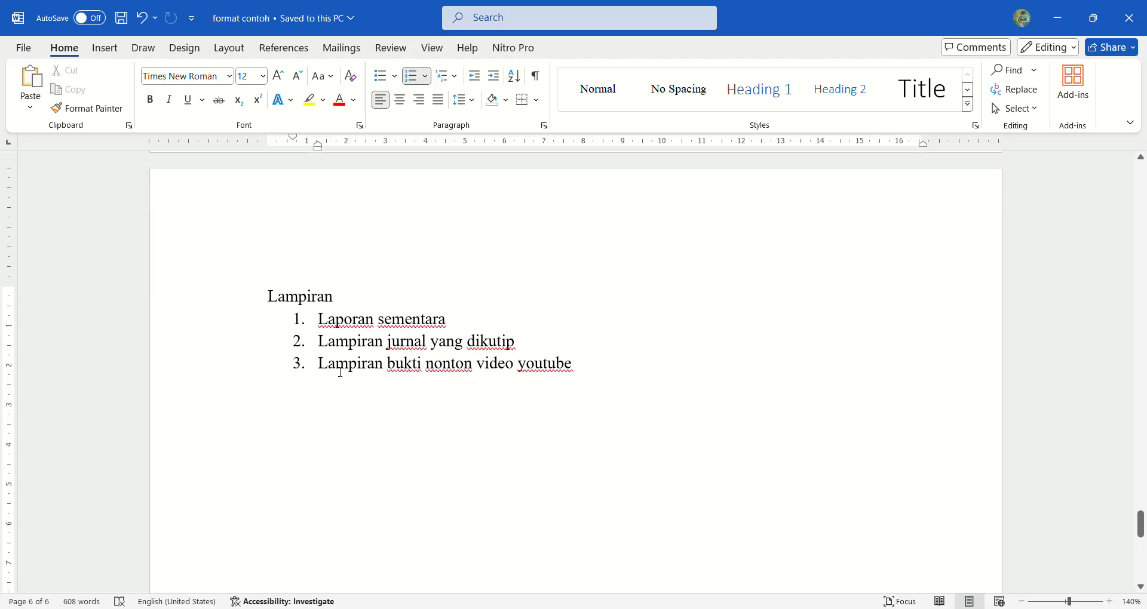
scroll(336, 373, down, 5)
scroll(335, 373, down, 4)
scroll(349, 372, up, 10)
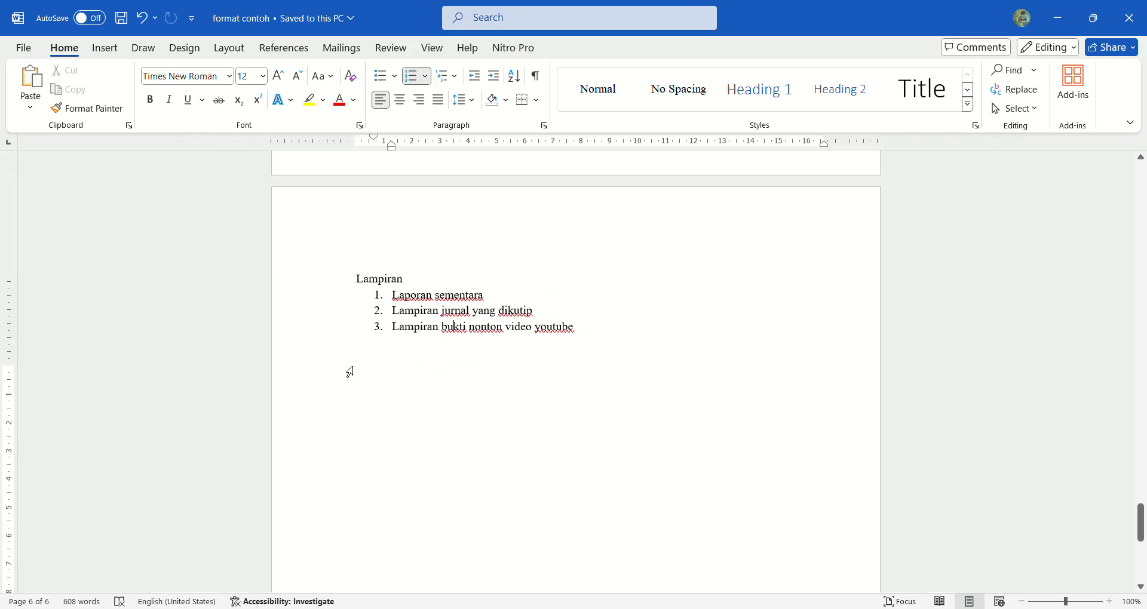
- Return to the first page and review the report's header block and first observation table
scroll(350, 372, up, 15)
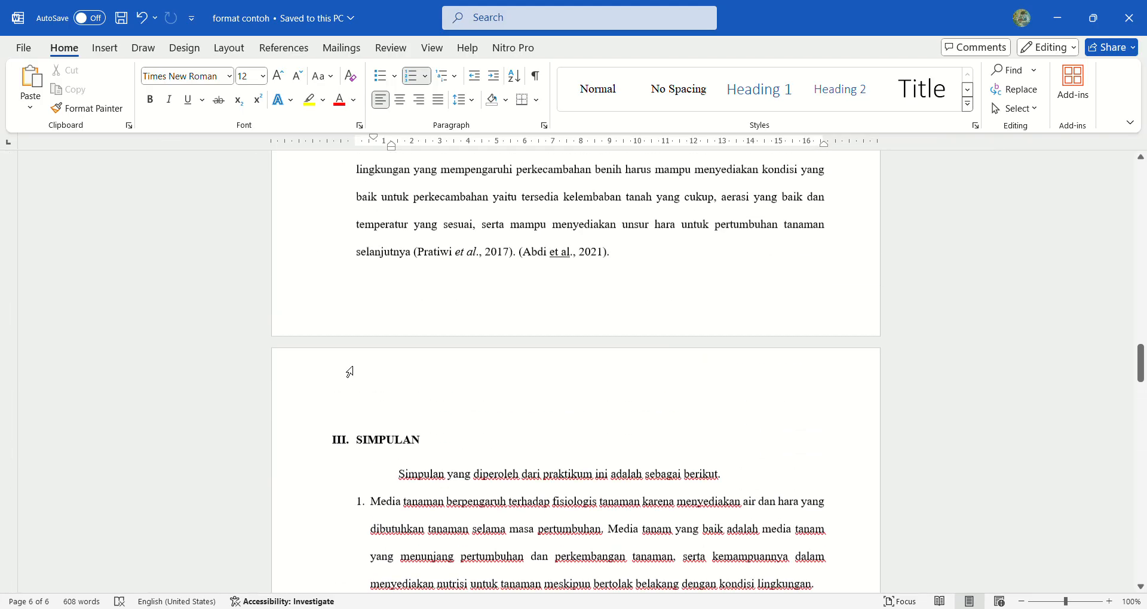
scroll(349, 372, up, 20)
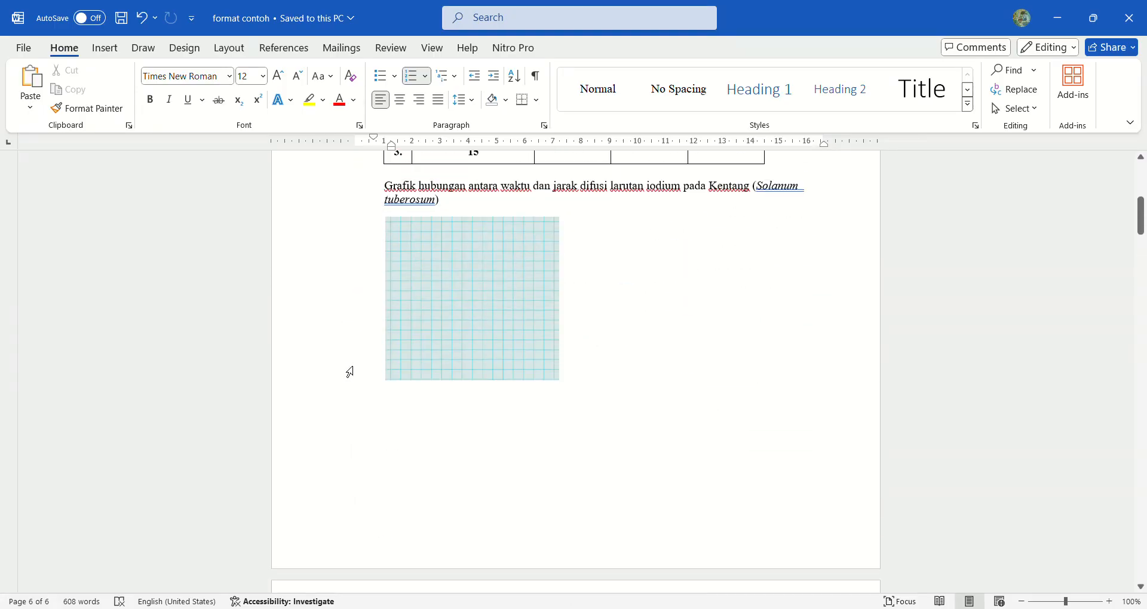
scroll(350, 372, up, 2)
scroll(349, 372, down, 1)
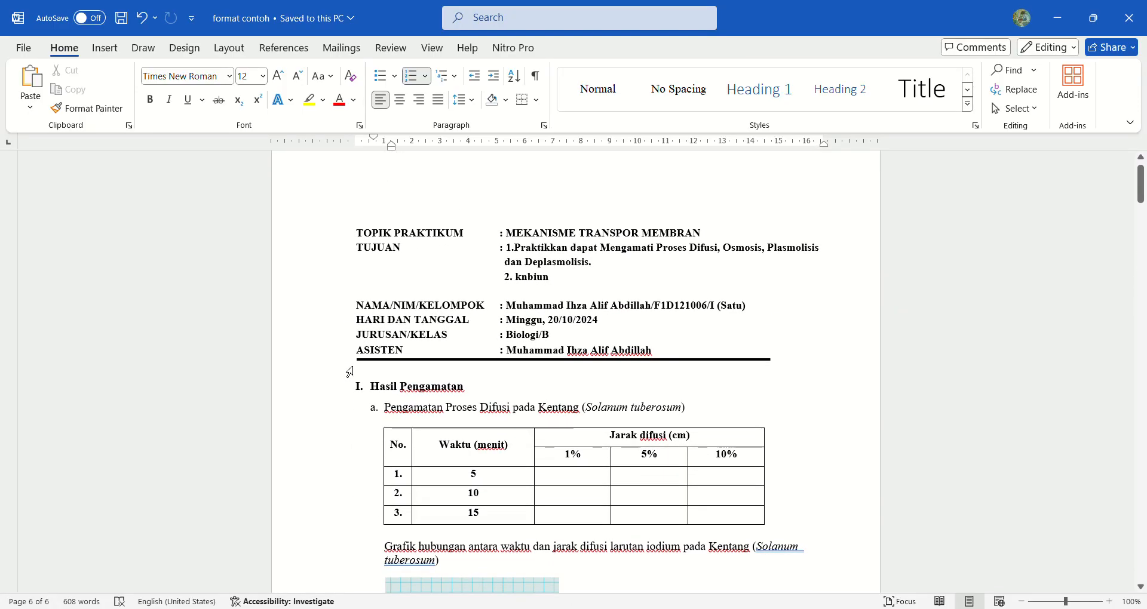
scroll(583, 394, down, 1)
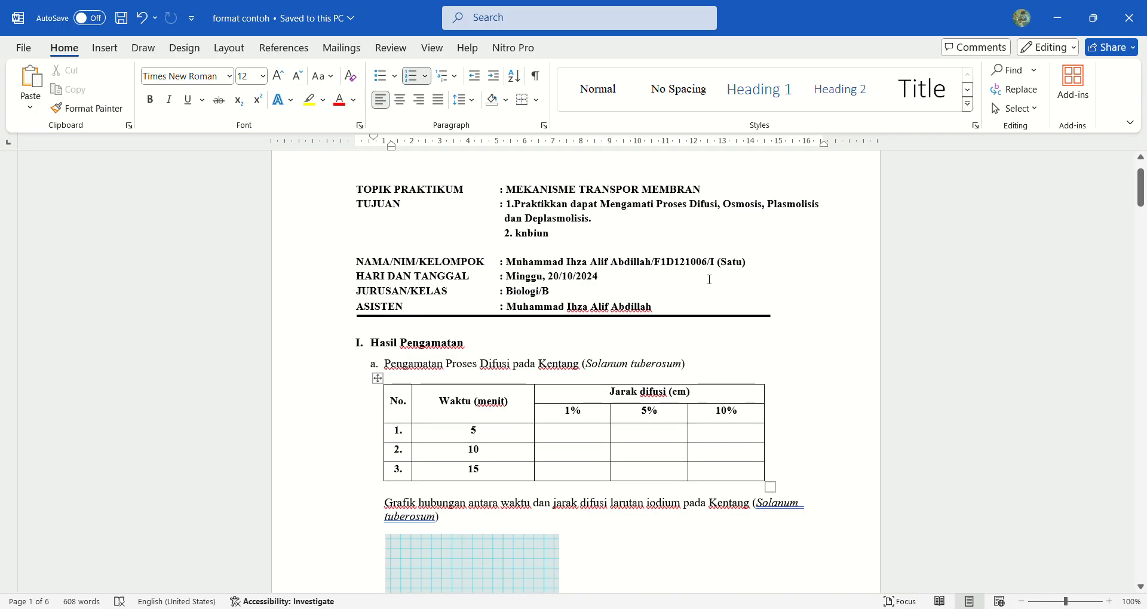